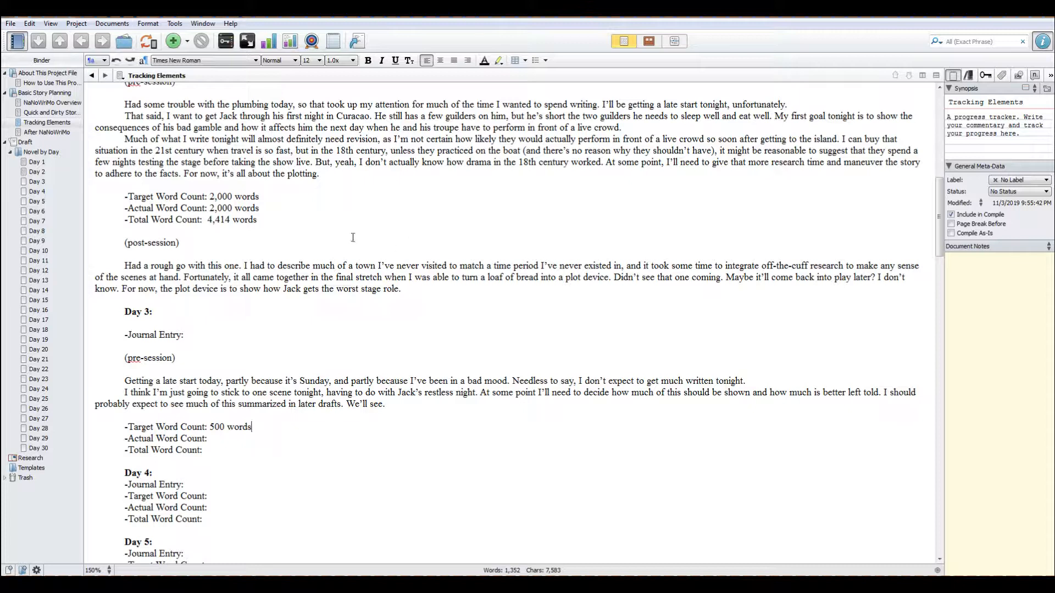
Open the empty Day 3 document and set its text font to Tippy Tappy Type.
{"action": "left_click", "coordinate": [35, 182]}
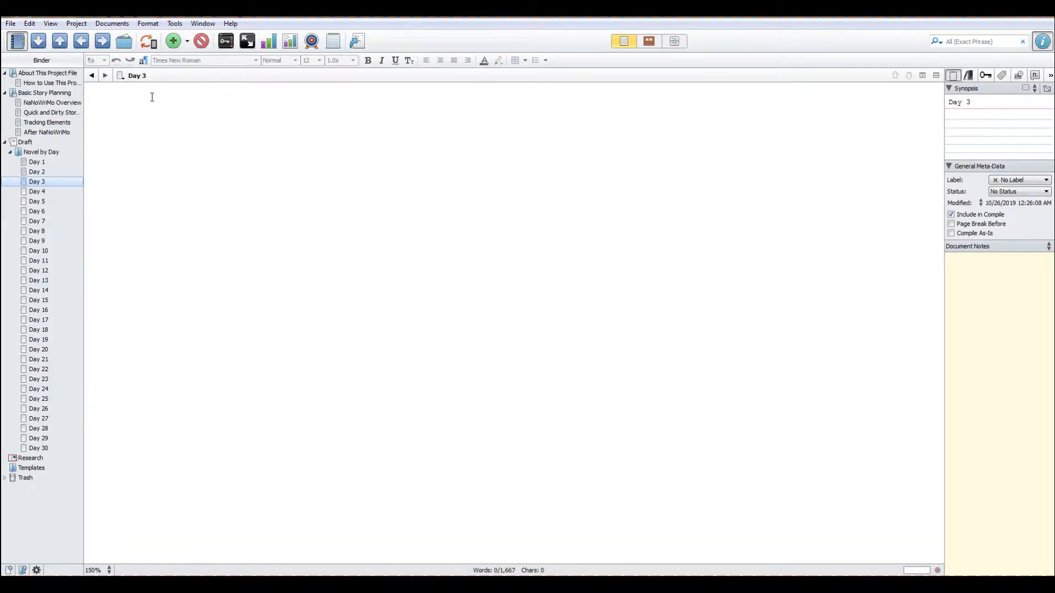
{"action": "left_click", "coordinate": [156, 95]}
{"action": "left_click", "coordinate": [217, 63]}
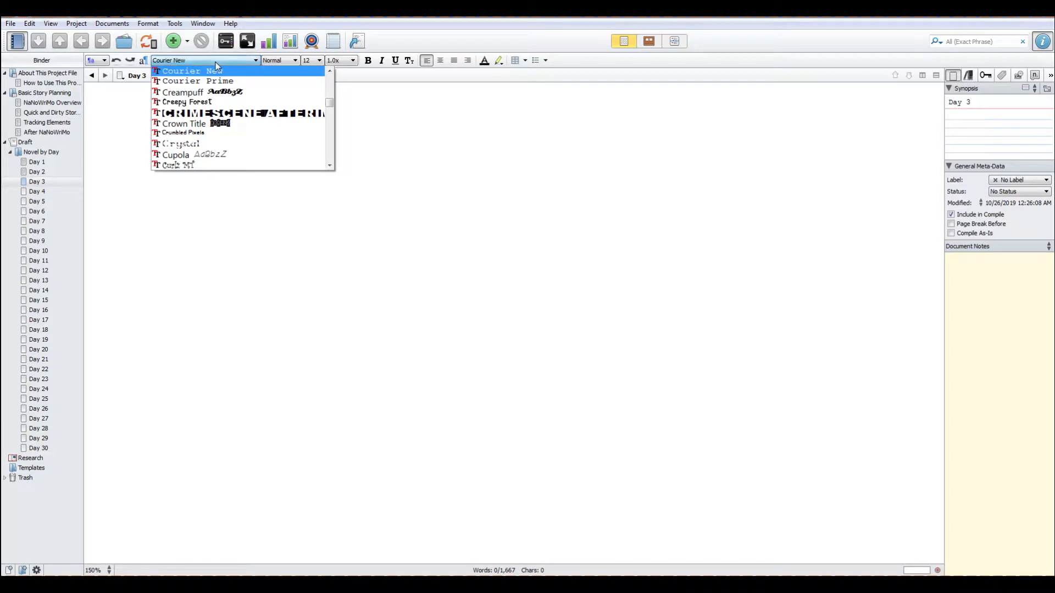
{"action": "type", "text": "tip"}
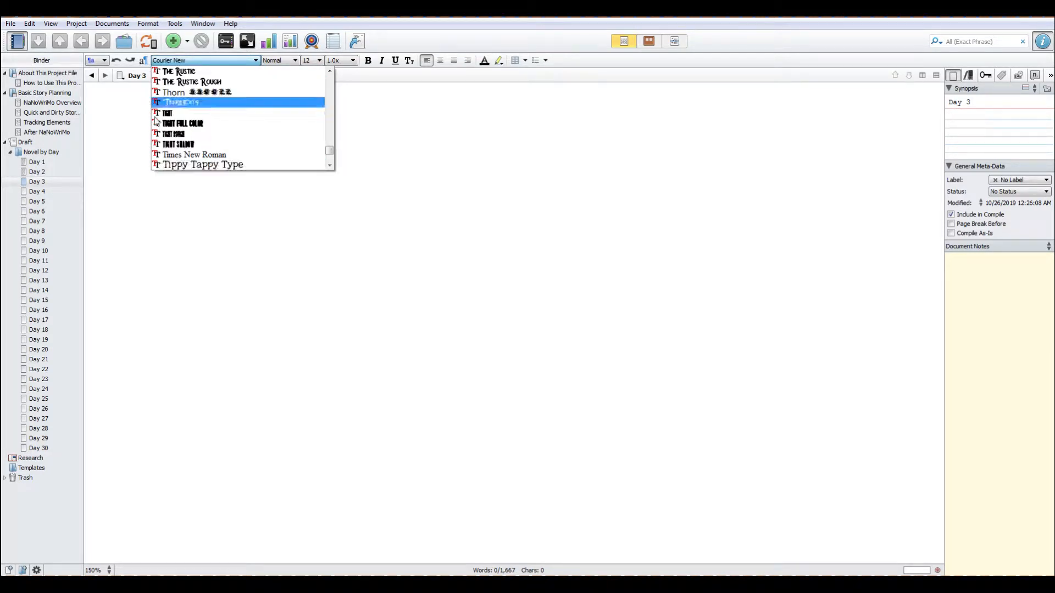
{"action": "left_click", "coordinate": [215, 165]}
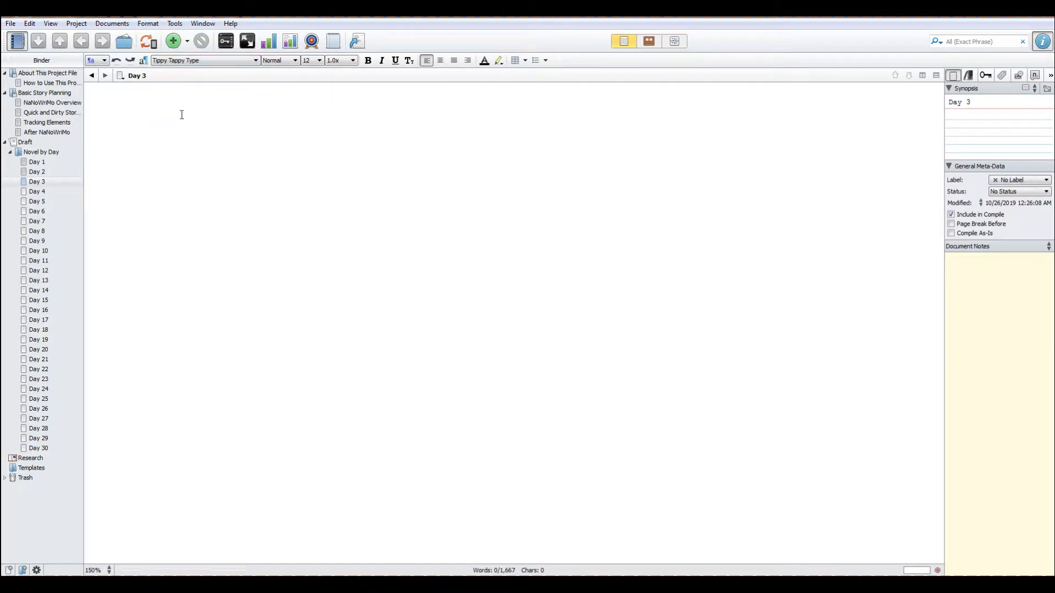
Review the Day 2 synopsis and insert the missing "a" before "bakery".
{"action": "left_click", "coordinate": [44, 172]}
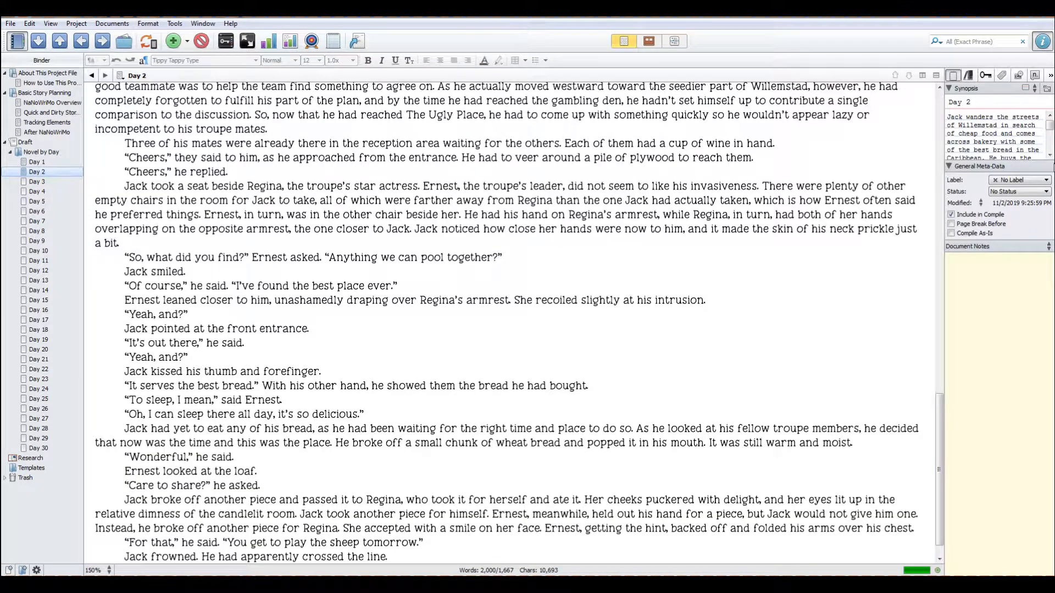
{"action": "left_click", "coordinate": [973, 142]}
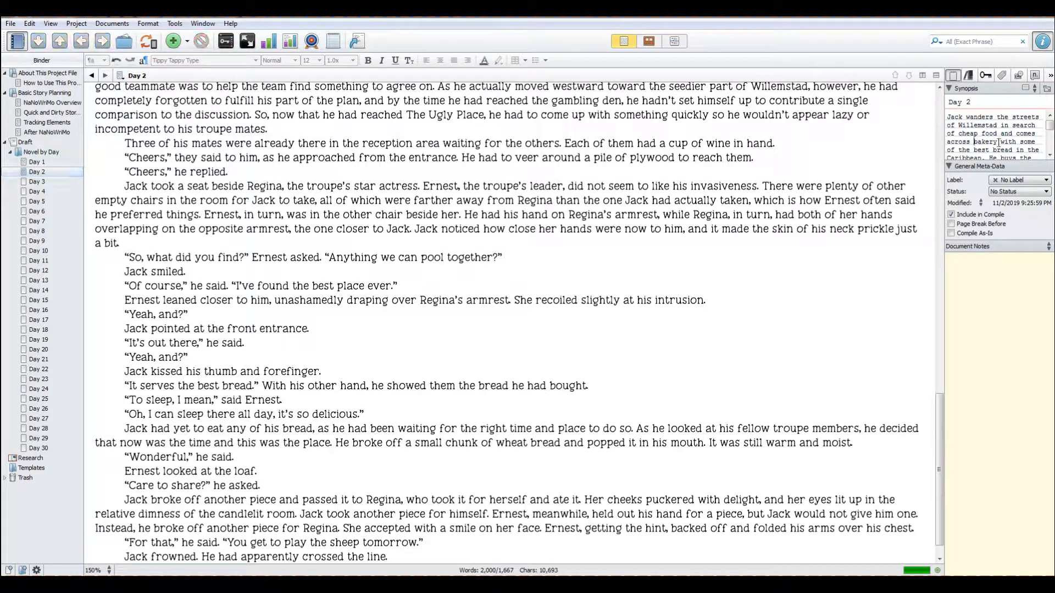
{"action": "type", "text": "a"}
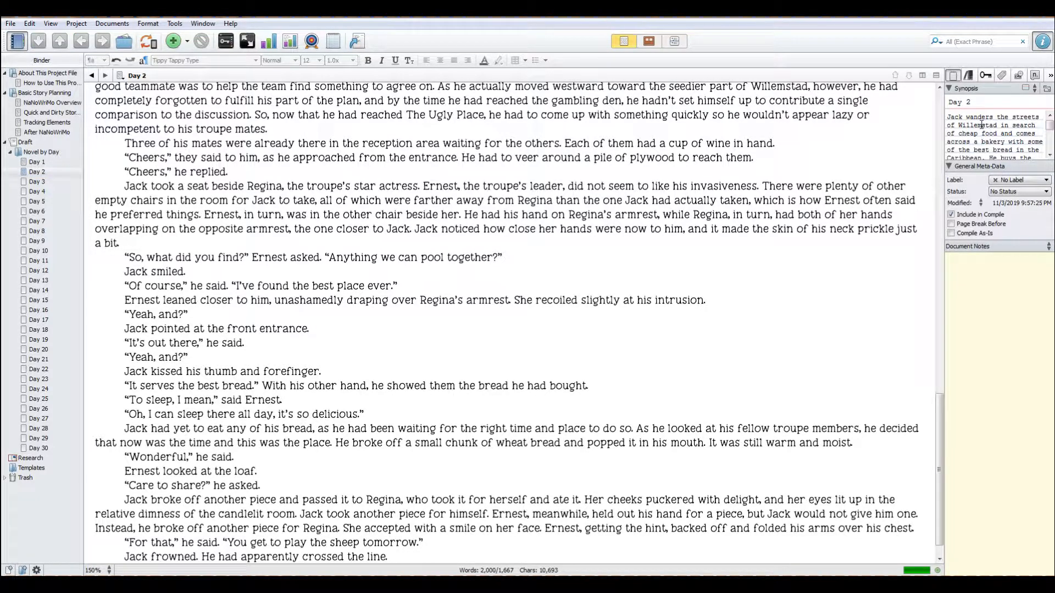
{"action": "scroll", "coordinate": [983, 125], "scroll_direction": "down", "scroll_amount": 1}
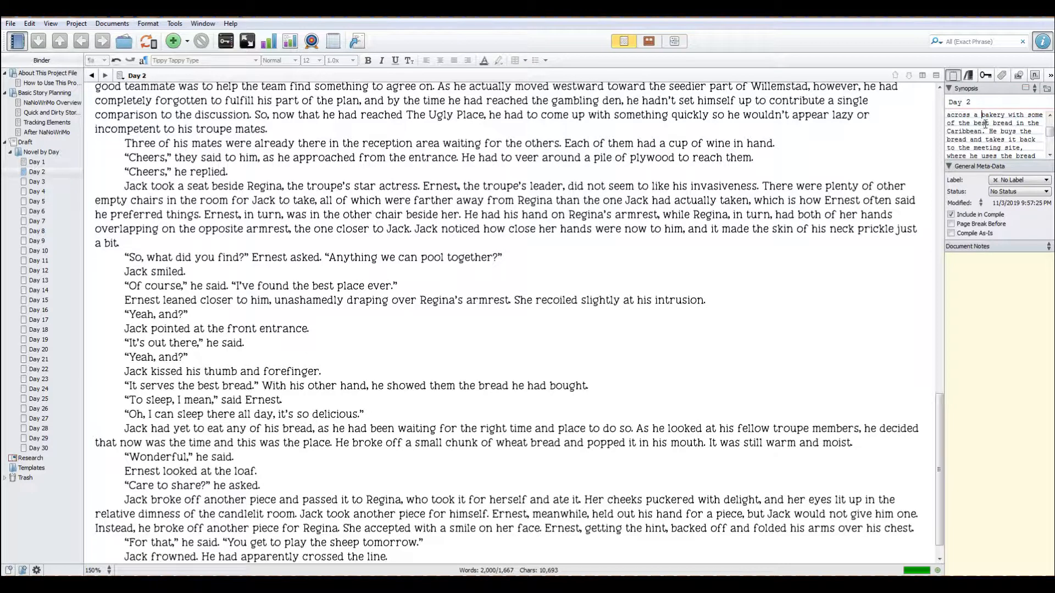
{"action": "scroll", "coordinate": [981, 132], "scroll_direction": "down", "scroll_amount": 1}
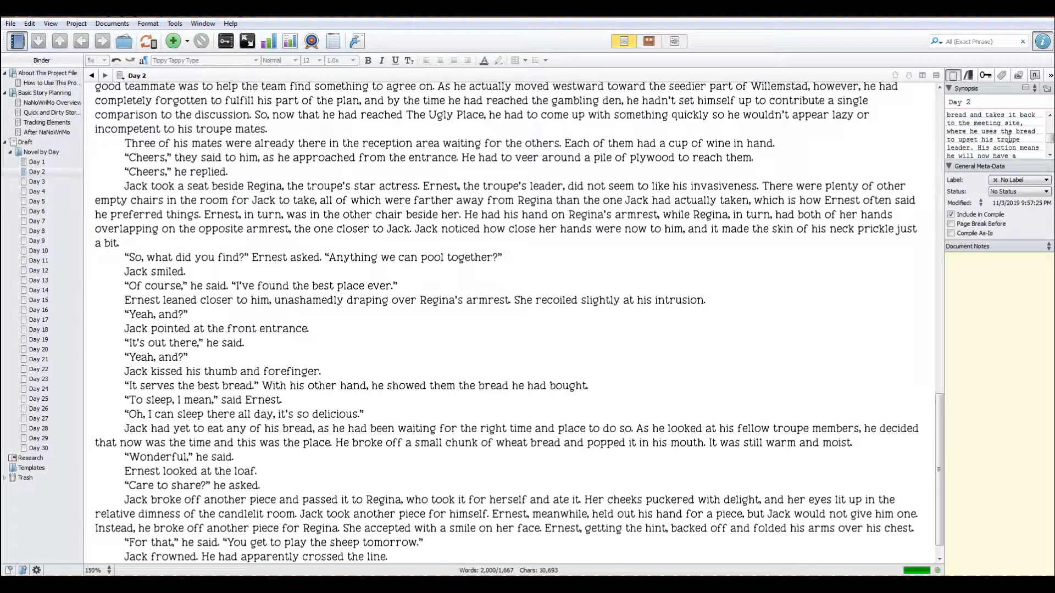
{"action": "scroll", "coordinate": [1009, 139], "scroll_direction": "down", "scroll_amount": 1}
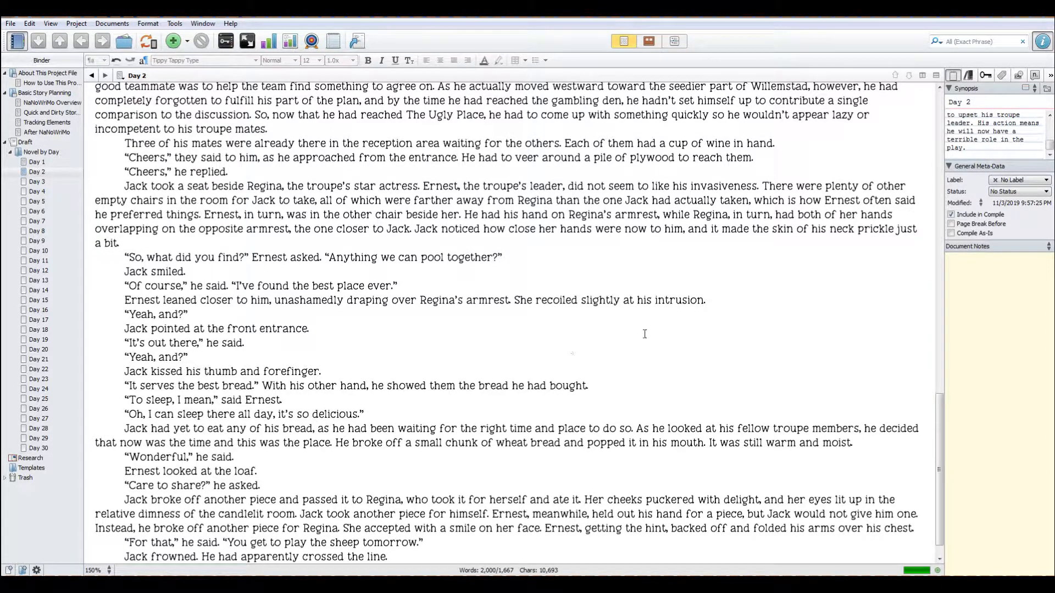
{"action": "scroll", "coordinate": [683, 334], "scroll_direction": "down", "scroll_amount": 1}
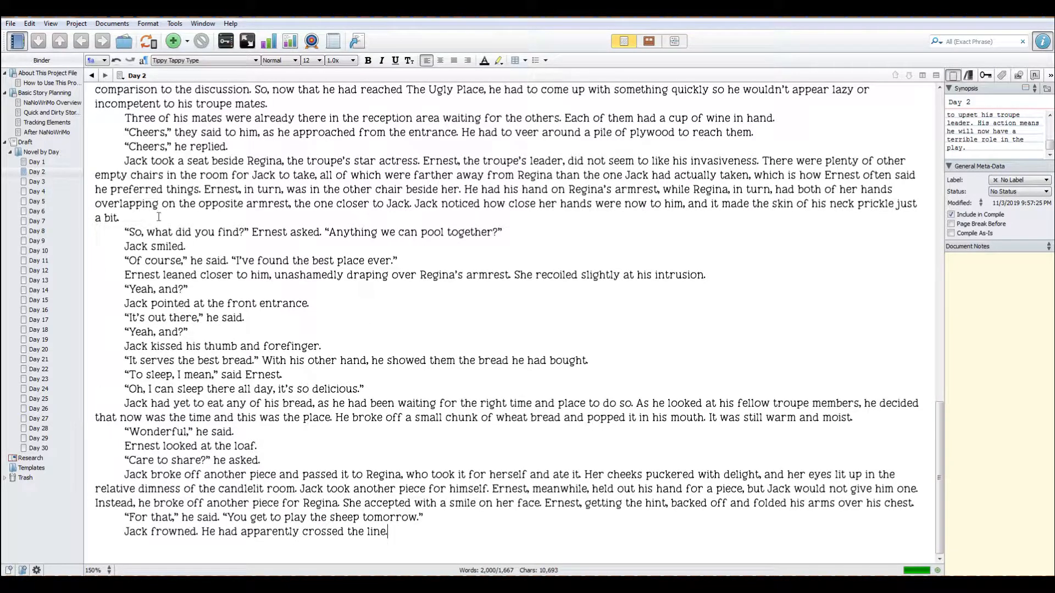
Start the Day 3 document with "The rest of the troupe found its way to The Ugly Place within the hour, and".
{"action": "left_click", "coordinate": [32, 186]}
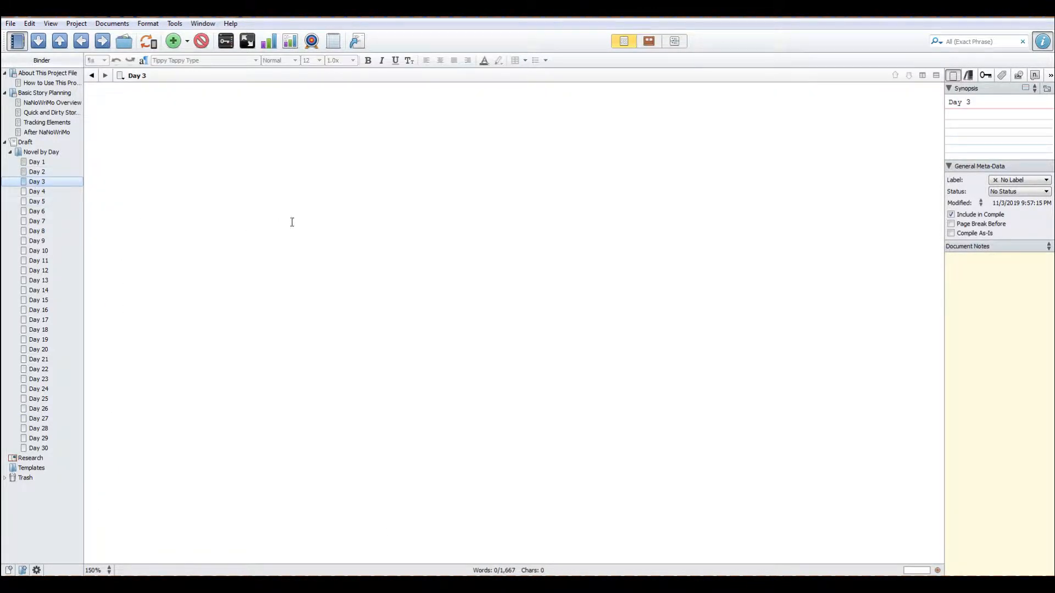
{"action": "left_click", "coordinate": [320, 145]}
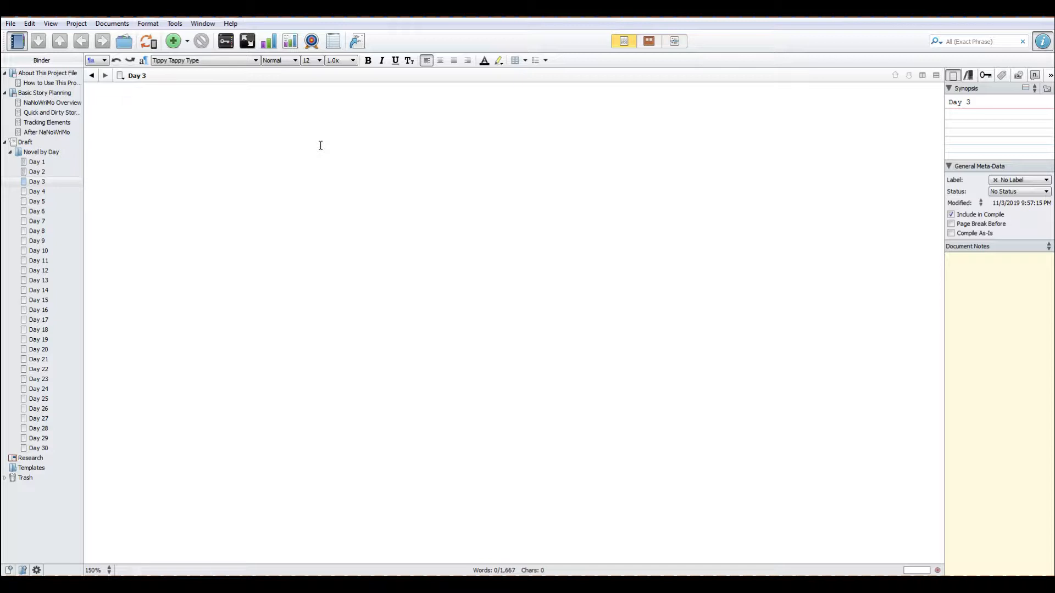
{"action": "type", "text": "The rest of the troupe found its way to the"}
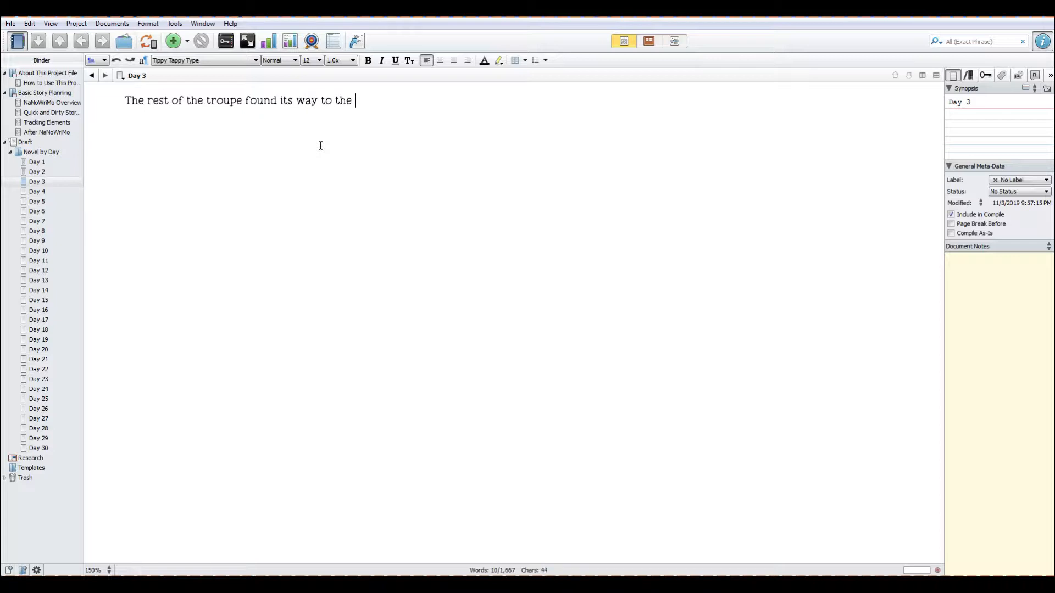
{"action": "key", "text": "BackSpace"}
{"action": "key", "text": "BackSpace"}
{"action": "key", "text": "BackSpace"}
{"action": "key", "text": "BackSpace"}
{"action": "type", "text": "The Ugly Place wi"}
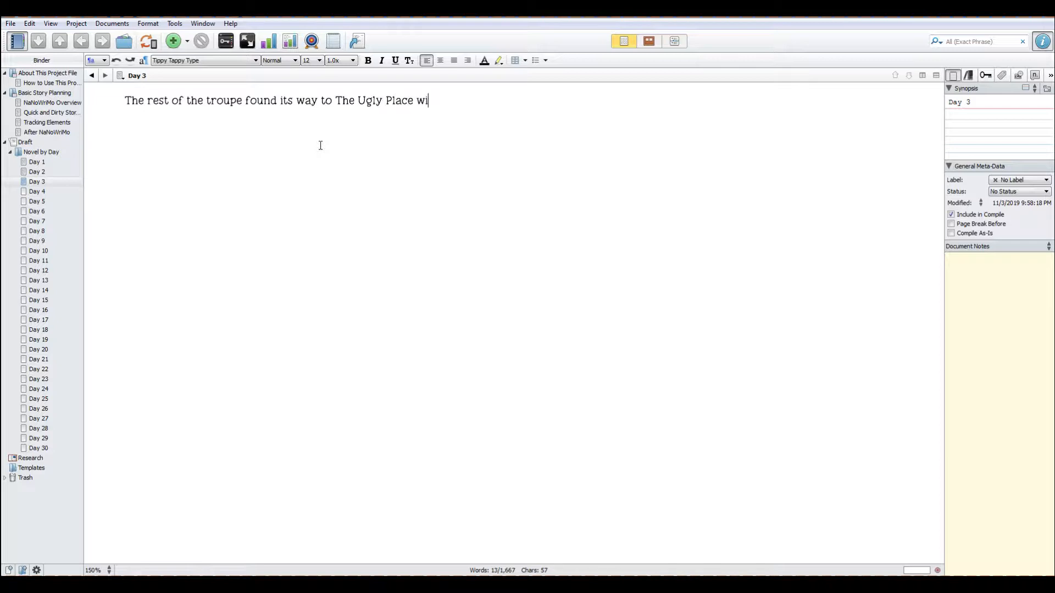
{"action": "type", "text": "thin the hour, and "}
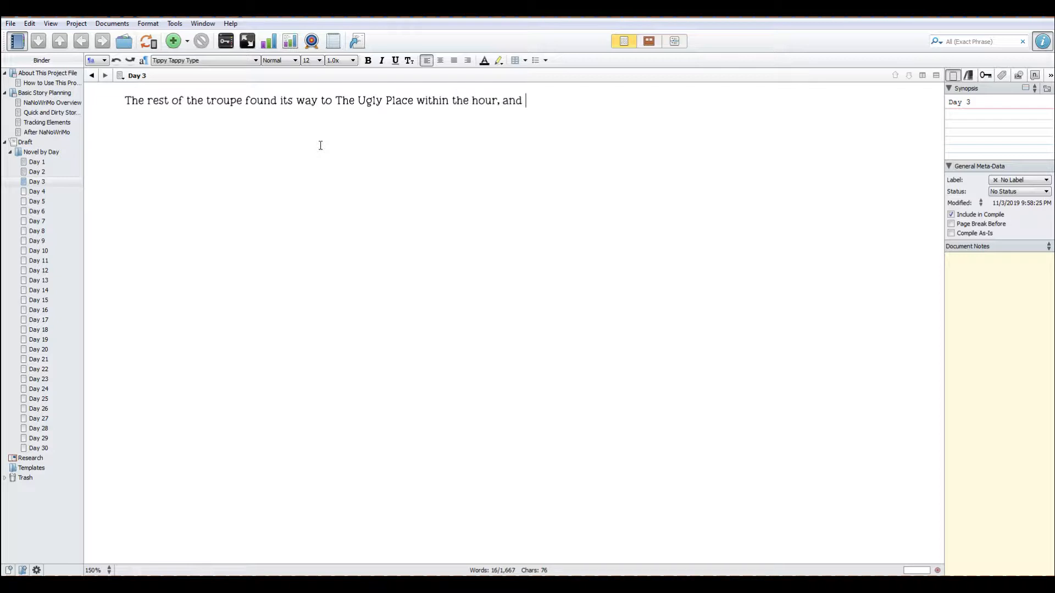
Complete the first Day 3 sentence with "most of them were either tired or drunk or both." and begin another with "In total".
{"action": "type", "text": "most of them were either tired"}
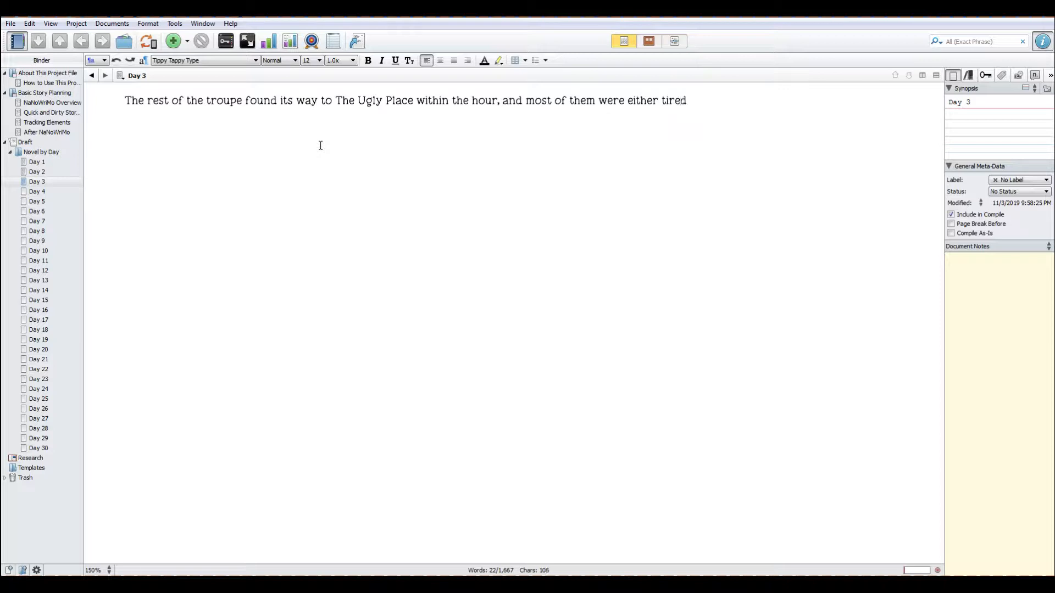
{"action": "type", "text": " or drunk ort"}
{"action": "key", "text": "BackSpace"}
{"action": "key", "text": "BackSpace"}
{"action": "type", "text": "both. In total, there"}
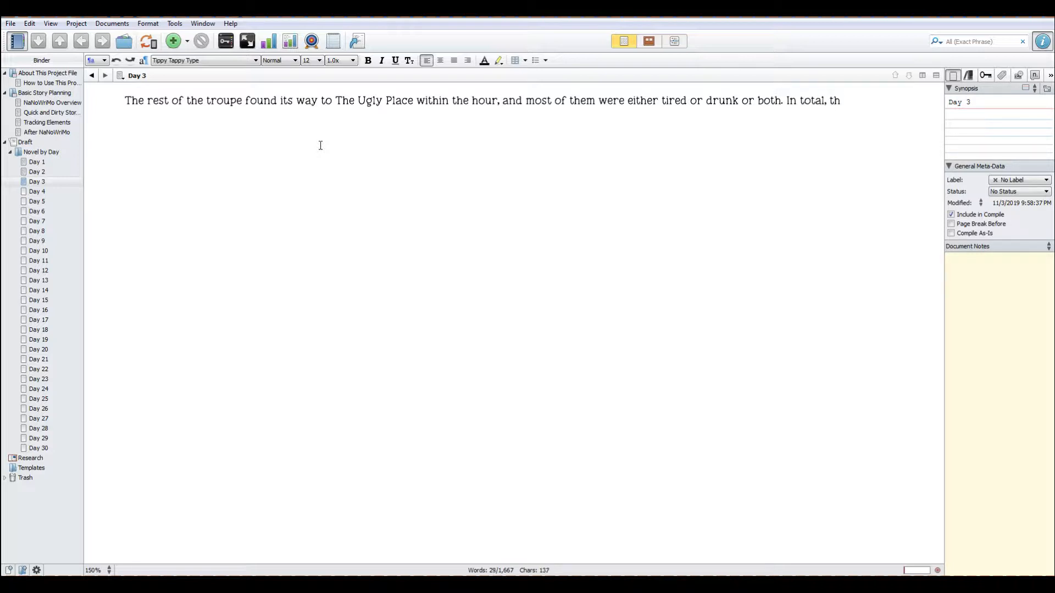
Replace the started "In total" sentence with "The troupe, which went by the name Happy Playbodies".
{"action": "key", "text": "BackSpace"}
{"action": "key", "text": "BackSpace"}
{"action": "key", "text": "BackSpace"}
{"action": "key", "text": "BackSpace"}
{"action": "key", "text": "BackSpace"}
{"action": "key", "text": "BackSpace"}
{"action": "key", "text": "BackSpace"}
{"action": "key", "text": "BackSpace"}
{"action": "key", "text": "BackSpace"}
{"action": "key", "text": "BackSpace"}
{"action": "key", "text": "BackSpace"}
{"action": "key", "text": "BackSpace"}
{"action": "key", "text": "BackSpace"}
{"action": "key", "text": "BackSpace"}
{"action": "key", "text": "BackSpace"}
{"action": "type", "text": "The troupe, which we"}
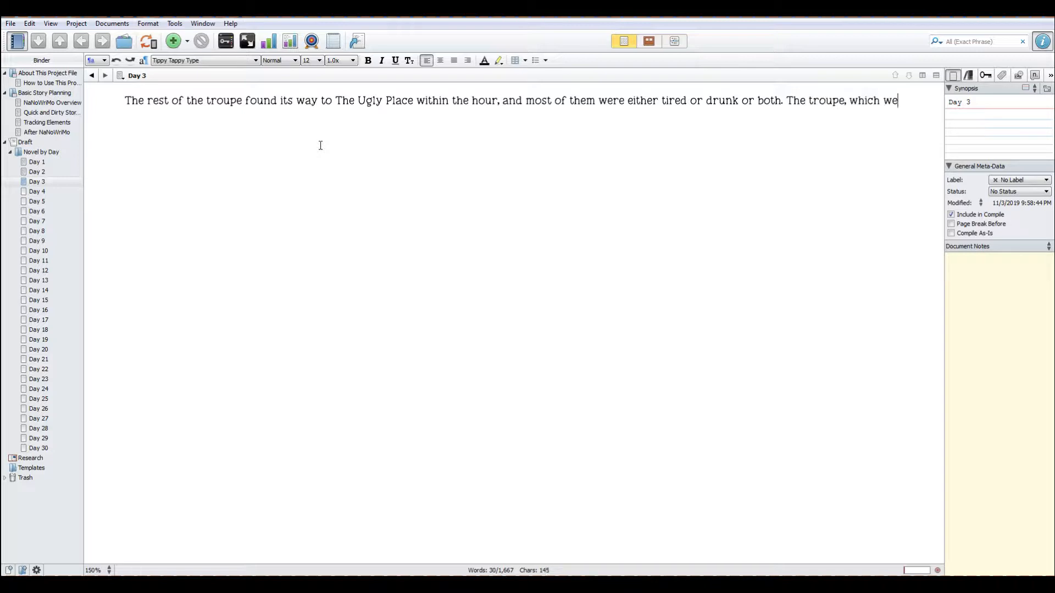
{"action": "type", "text": "nt by the name Happy "}
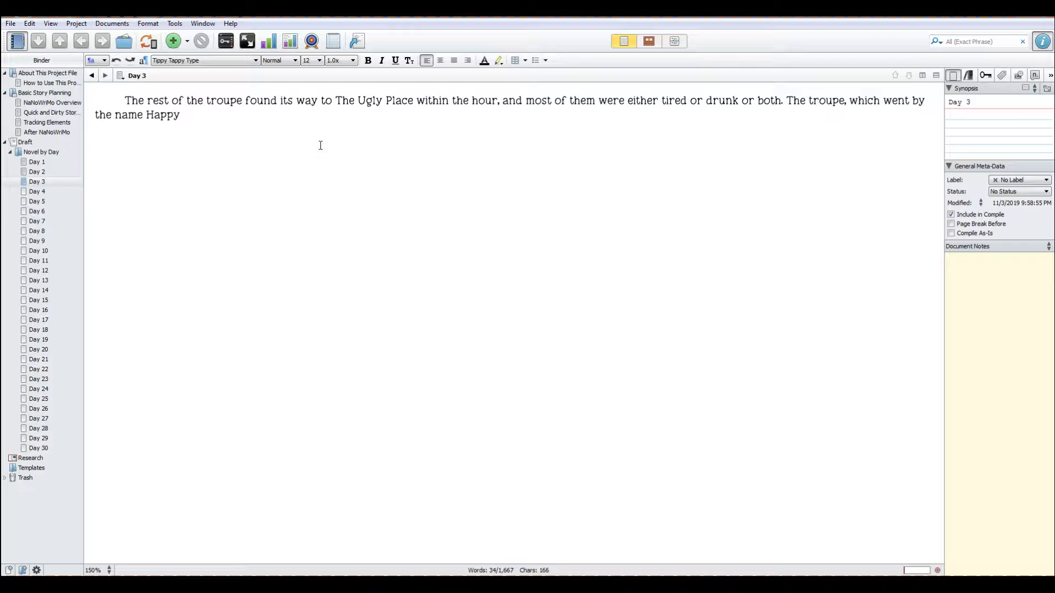
{"action": "type", "text": "Playbodies"}
Continue the sentence with ", consisted of eight people, all younger than thirty-five, and all, with the exception of".
{"action": "type", "text": ", cons"}
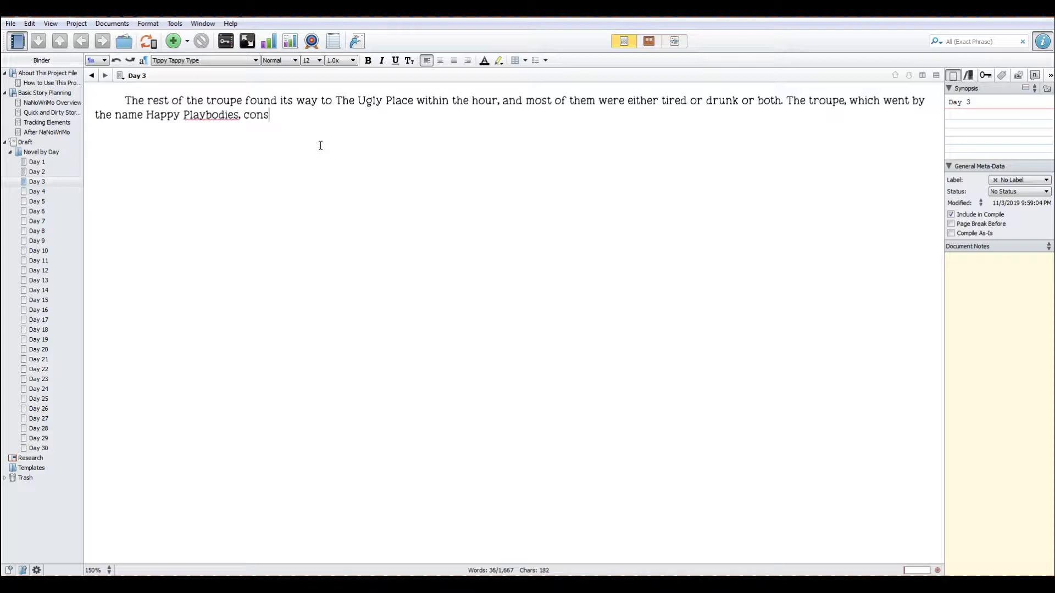
{"action": "type", "text": "isted of eight people"}
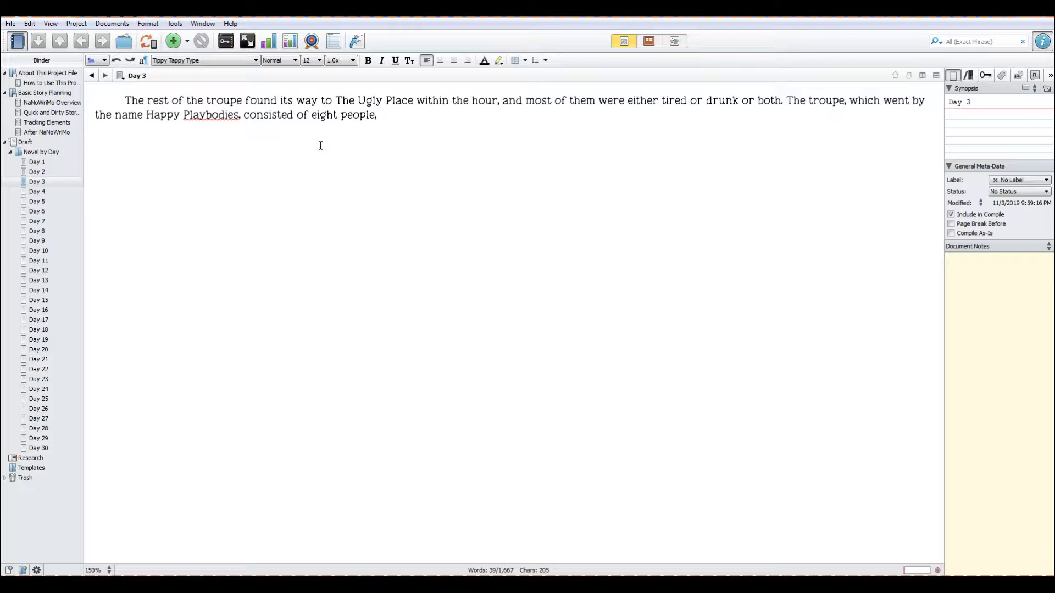
{"action": "type", "text": ", all younger than thirty-five"}
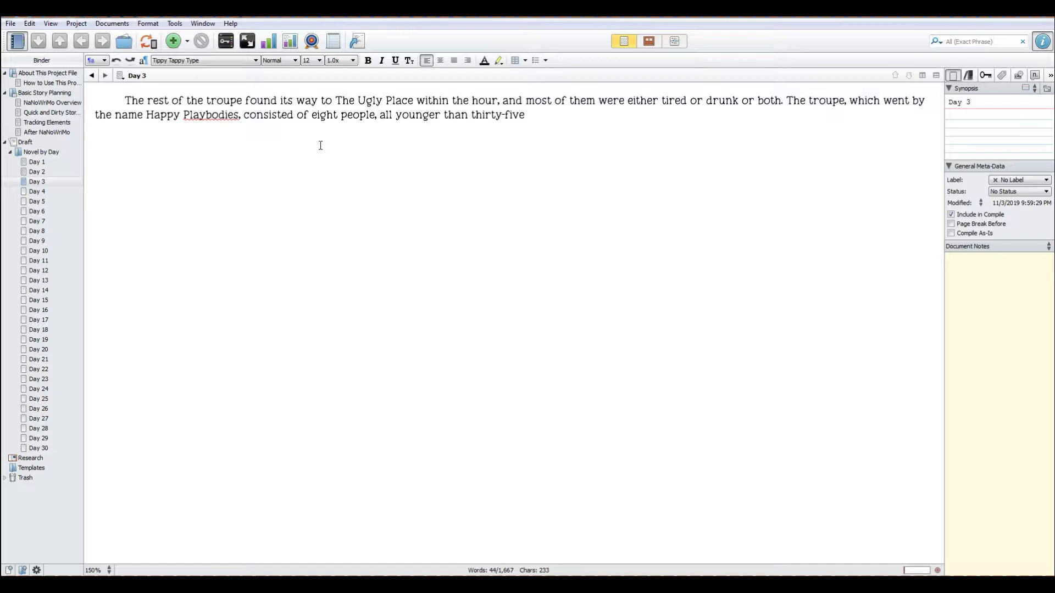
{"action": "type", "text": "and all, with the exception"}
{"action": "type", "text": "of "}
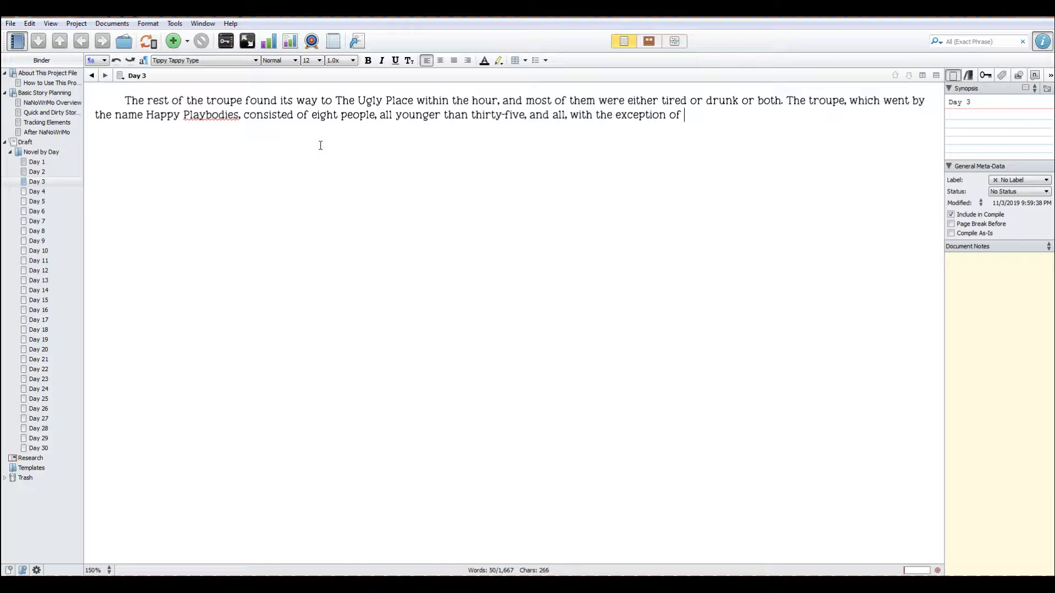
Finish the second sentence with "Jack and a young lady named Mabel, were all from England.".
{"action": "type", "text": "Jack and a young "}
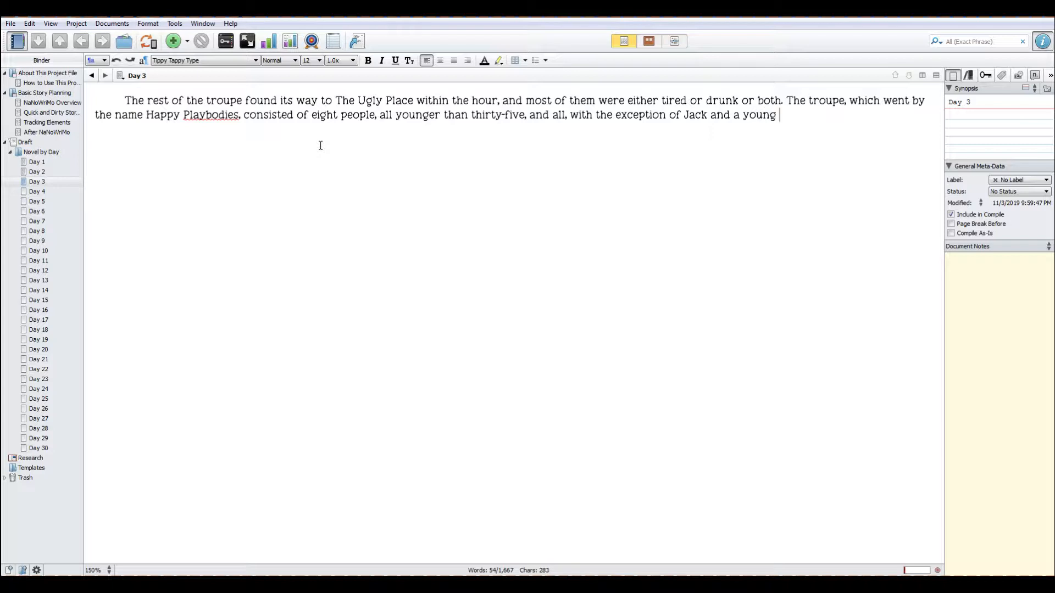
{"action": "type", "text": "lady named Mabel"}
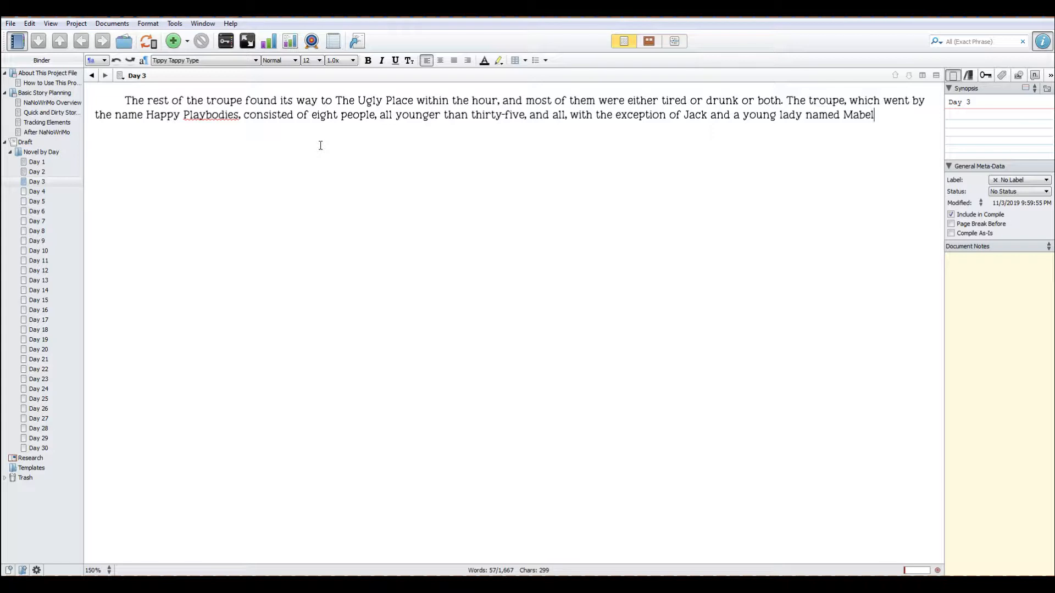
{"action": "type", "text": ", were all from "}
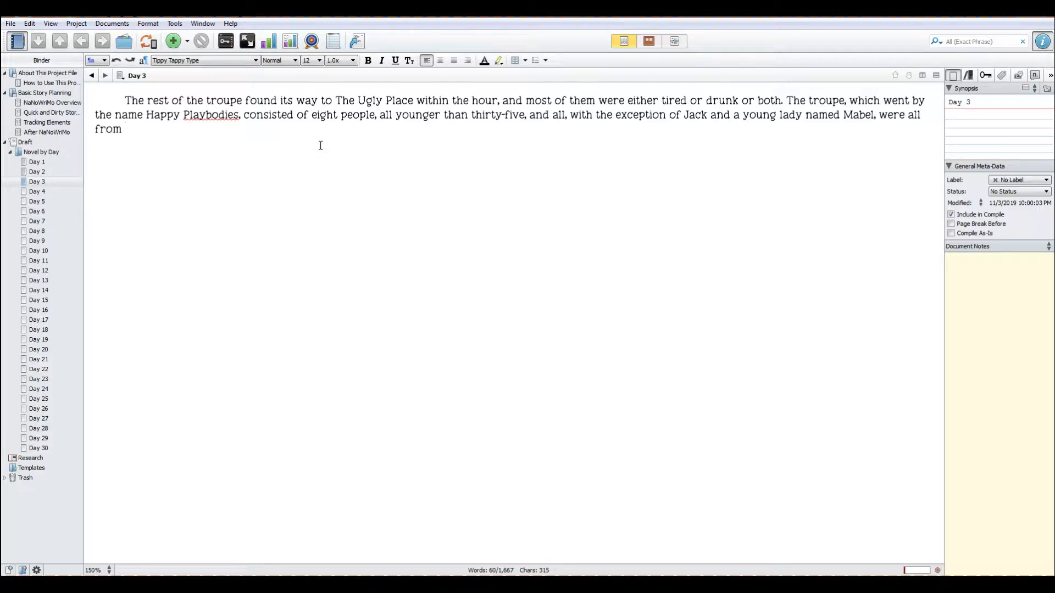
{"action": "type", "text": "England."}
Insert "on arrival" after "tired or drunk or both" at the end of the first sentence.
{"action": "left_click", "coordinate": [782, 101]}
{"action": "type", "text": "on arfr"}
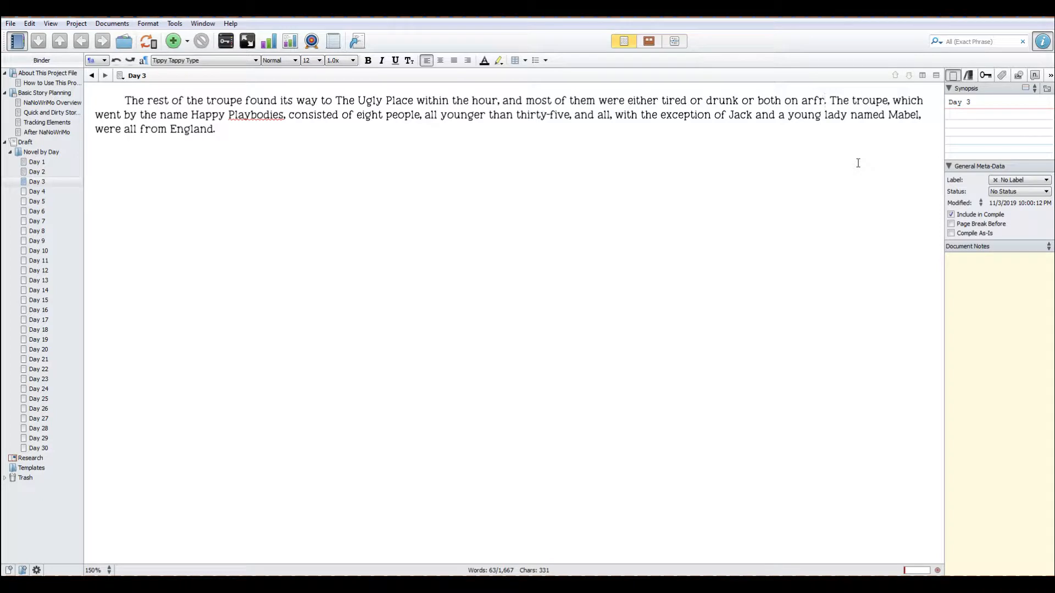
{"action": "key", "text": "BackSpace"}
{"action": "key", "text": "BackSpace"}
{"action": "type", "text": "rival"}
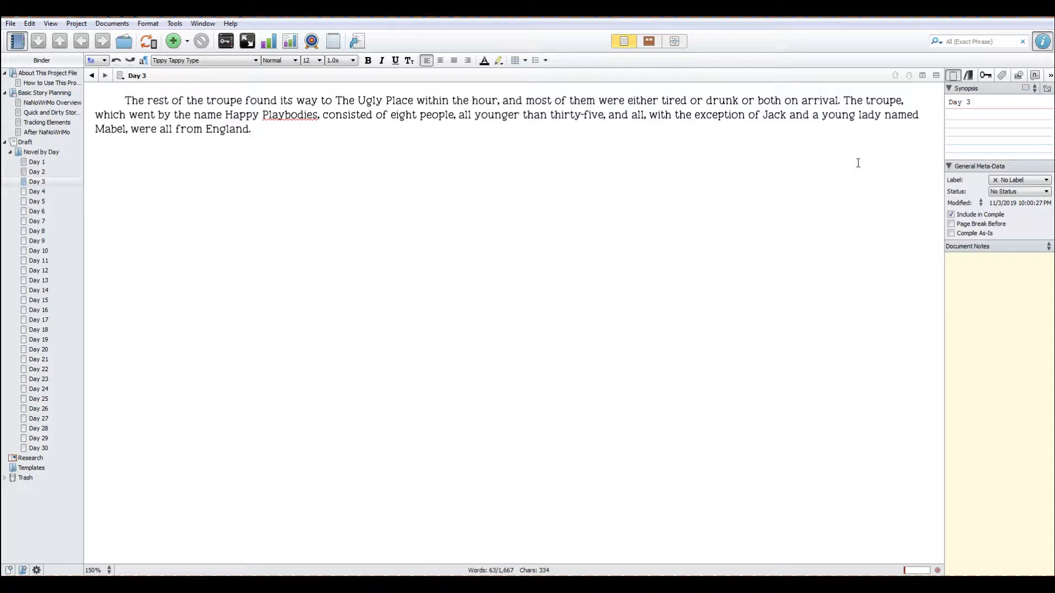
Replace "people" with "young actors" in the second sentence and remove "younger than" before "thirty-five".
{"action": "left_click_drag", "start_coordinate": [420, 116], "coordinate": [456, 118]}
{"action": "type", "text": "young actors"}
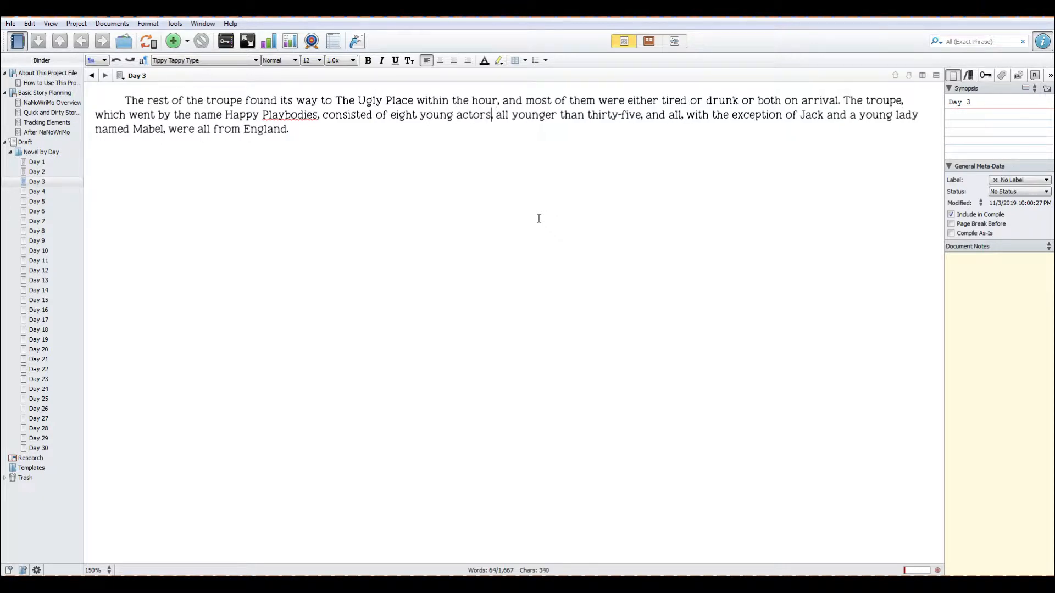
{"action": "key", "text": "Delete"}
{"action": "key", "text": "Delete"}
{"action": "key", "text": "Delete"}
{"action": "key", "text": "Delete"}
{"action": "key", "text": "Delete"}
{"action": "key", "text": "Delete"}
{"action": "key", "text": "Delete"}
{"action": "key", "text": "Delete"}
{"action": "key", "text": "Delete"}
{"action": "key", "text": "Delete"}
{"action": "key", "text": "Delete"}
{"action": "key", "text": "Delete"}
{"action": "key", "text": "Delete"}
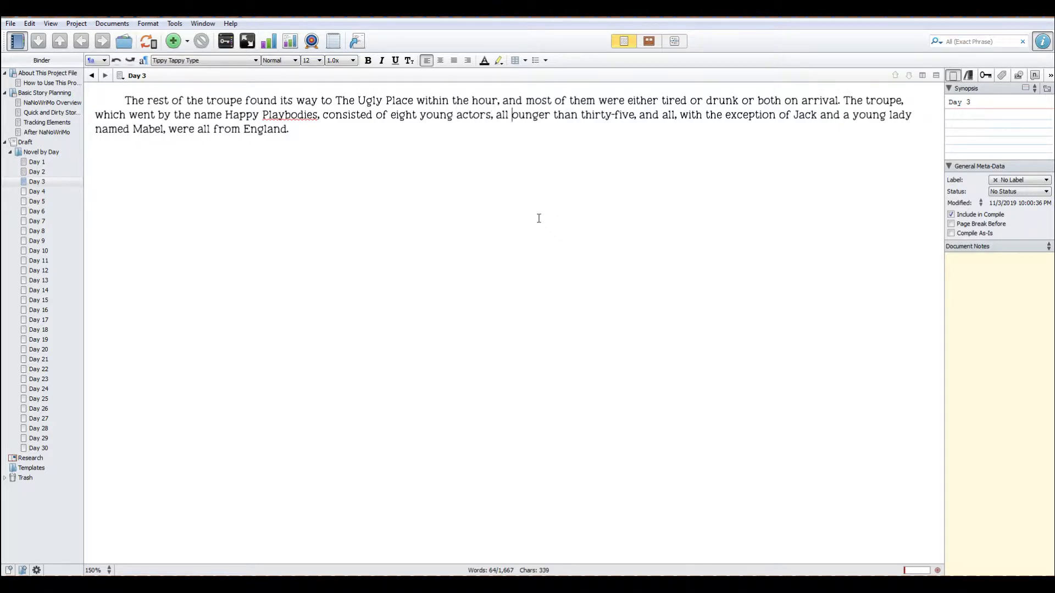
Try adding "and down" after "thirty-five" in the second sentence.
{"action": "key", "text": "Right"}
{"action": "key", "text": "Right"}
{"action": "key", "text": "Right"}
{"action": "key", "text": "Right"}
{"action": "key", "text": "Right"}
{"action": "key", "text": "Right"}
{"action": "key", "text": "Right"}
{"action": "key", "text": "Right"}
{"action": "key", "text": "Right"}
{"action": "key", "text": "Right"}
{"action": "key", "text": "Right"}
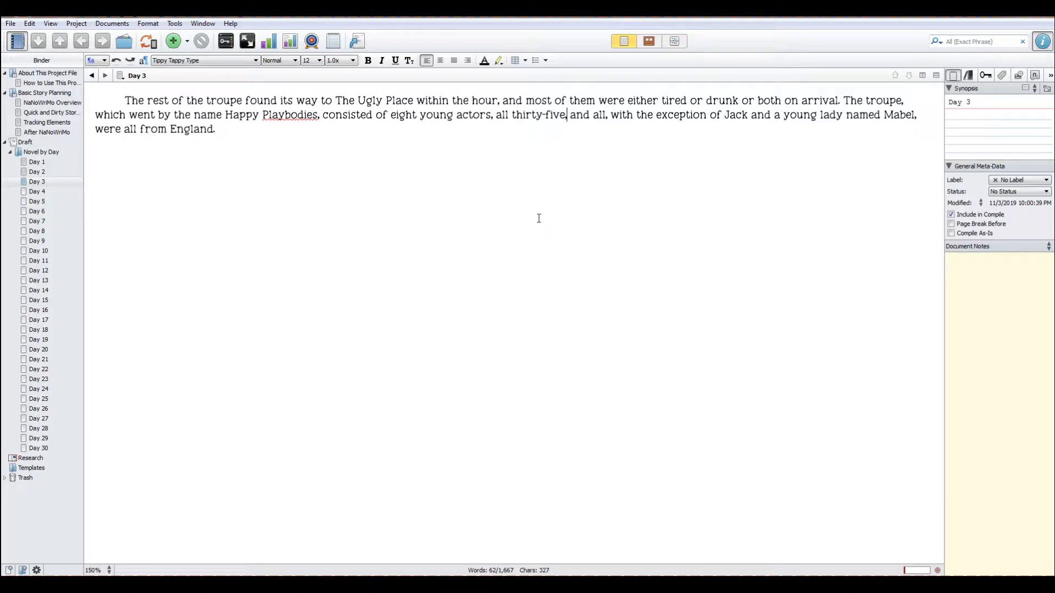
{"action": "type", "text": "and down"}
Replace the age wording after "eight young actors, all" with "between the ages of eighteen and thirty-five".
{"action": "key", "text": "BackSpace"}
{"action": "key", "text": "BackSpace"}
{"action": "key", "text": "BackSpace"}
{"action": "key", "text": "BackSpace"}
{"action": "key", "text": "BackSpace"}
{"action": "key", "text": "BackSpace"}
{"action": "key", "text": "BackSpace"}
{"action": "key", "text": "BackSpace"}
{"action": "key", "text": "BackSpace"}
{"action": "key", "text": "BackSpace"}
{"action": "key", "text": "BackSpace"}
{"action": "key", "text": "BackSpace"}
{"action": "key", "text": "BackSpace"}
{"action": "key", "text": "BackSpace"}
{"action": "key", "text": "BackSpace"}
{"action": "key", "text": "BackSpace"}
{"action": "key", "text": "BackSpace"}
{"action": "key", "text": "BackSpace"}
{"action": "key", "text": "BackSpace"}
{"action": "key", "text": "BackSpace"}
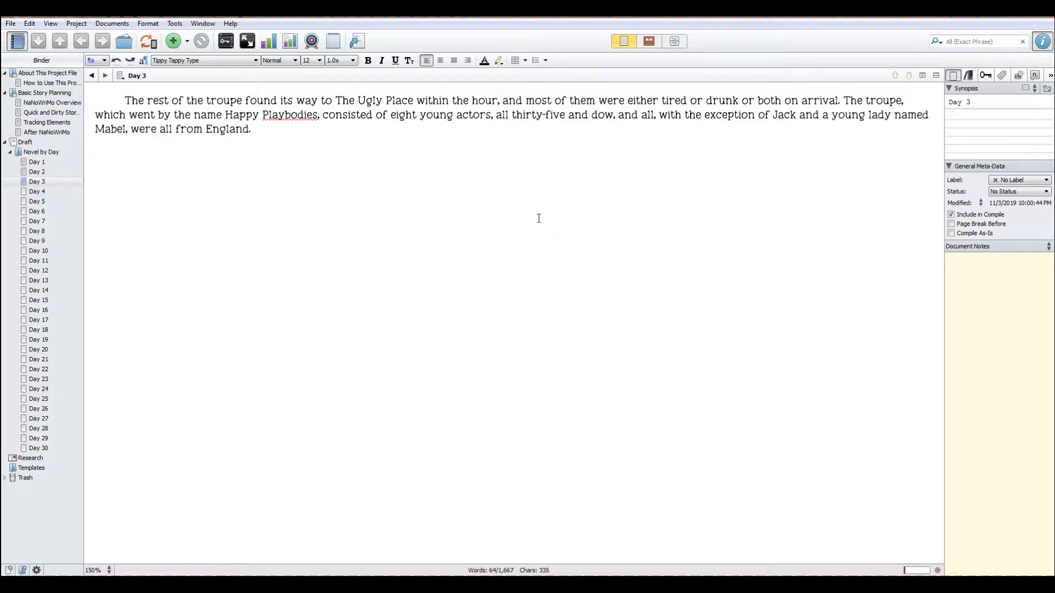
{"action": "type", "text": "between the "}
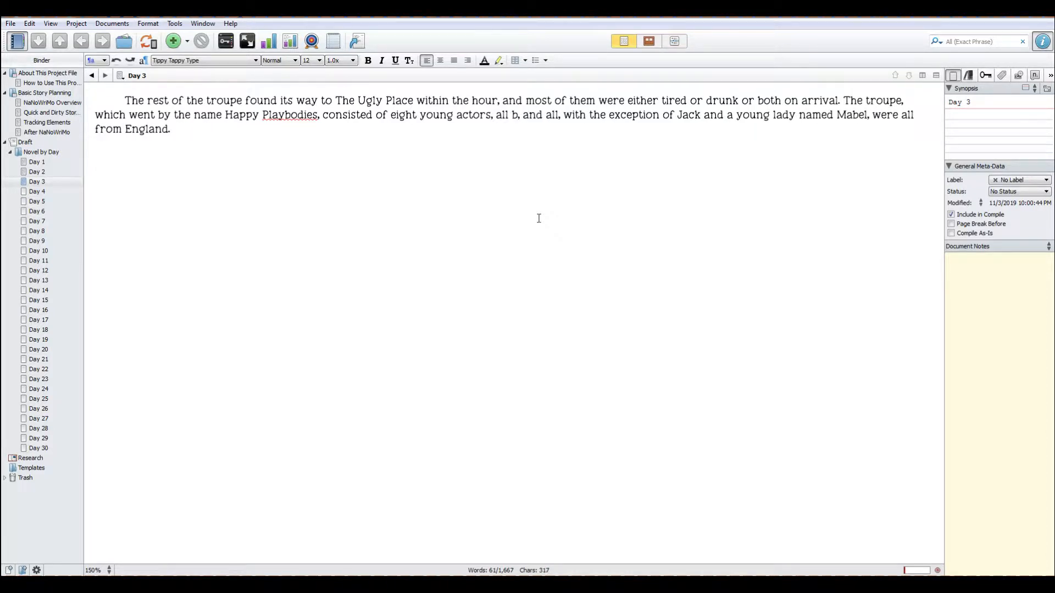
{"action": "type", "text": "ages of "}
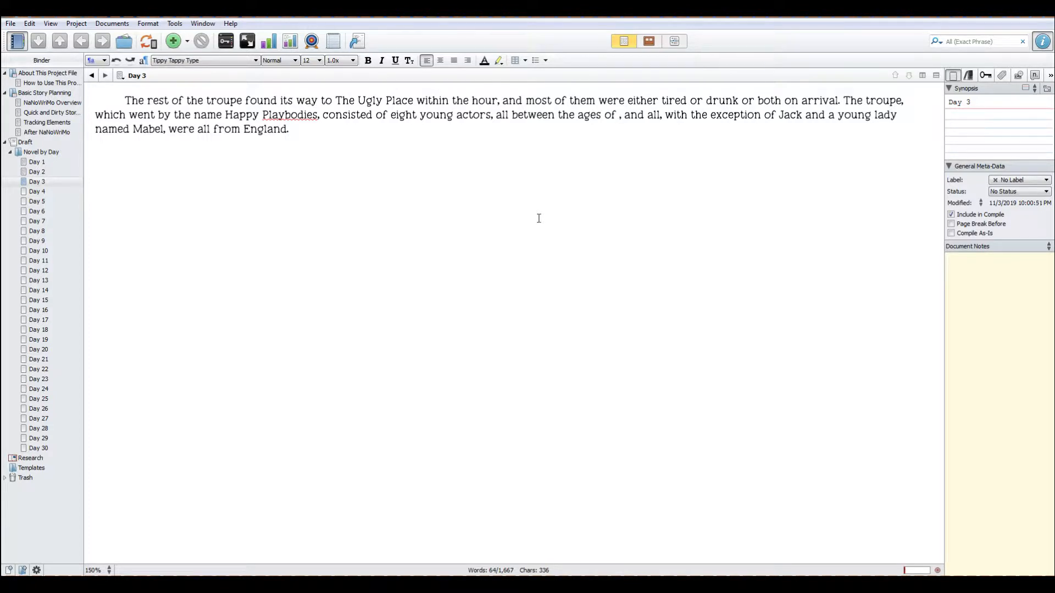
{"action": "type", "text": "eighteen and th"}
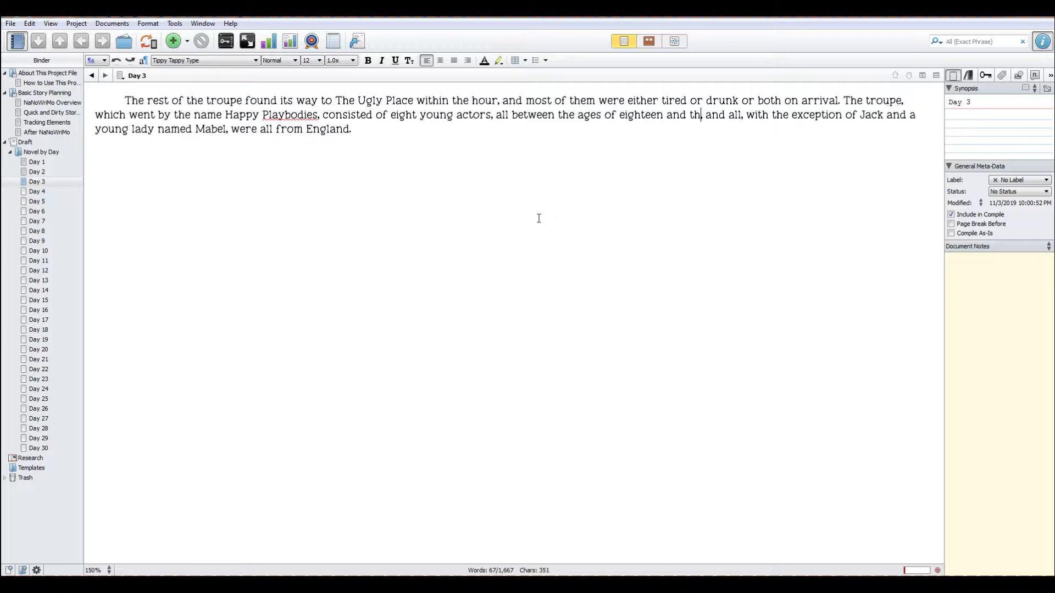
{"action": "type", "text": "irty-five,"}
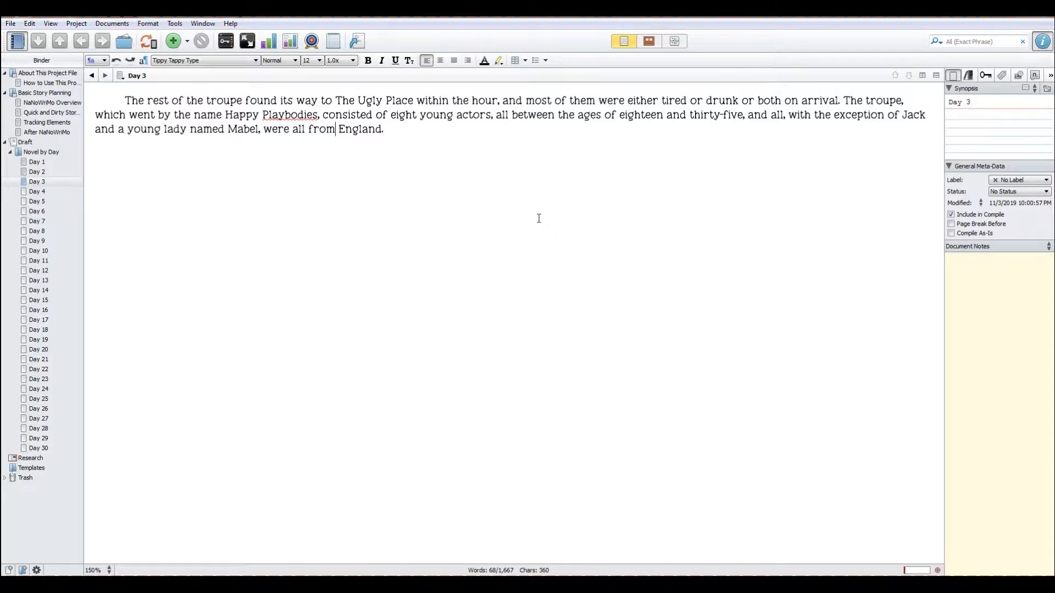
Remove the word "all" before "from England" in the second sentence.
{"action": "key", "text": "Delete"}
{"action": "key", "text": "Delete"}
{"action": "key", "text": "Delete"}
{"action": "key", "text": "Delete"}
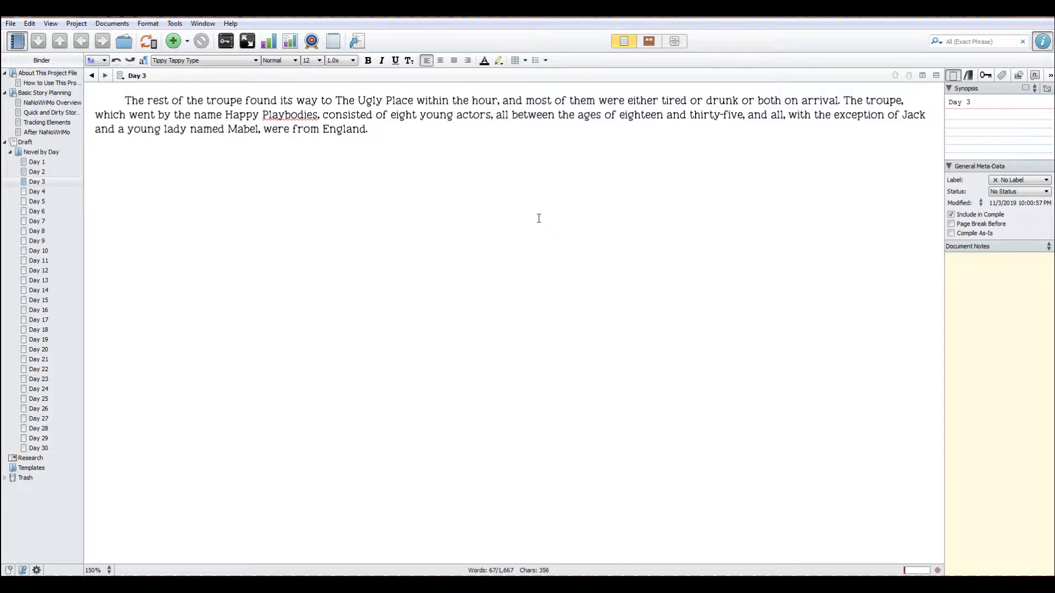
Begin a third sentence with "Jack had been part of the theater system since he was fifteen, but he had spent".
{"action": "key", "text": "Right"}
{"action": "key", "text": "Right"}
{"action": "key", "text": "Right"}
{"action": "type", "text": "Jack had been part of thre"}
{"action": "key", "text": "BackSpace"}
{"action": "key", "text": "BackSpace"}
{"action": "key", "text": "BackSpace"}
{"action": "type", "text": "e trh"}
{"action": "key", "text": "BackSpace"}
{"action": "key", "text": "BackSpace"}
{"action": "type", "text": "heater system since he was fifteen, nuit"}
{"action": "key", "text": "BackSpace"}
{"action": "key", "text": "BackSpace"}
{"action": "key", "text": "BackSpace"}
{"action": "key", "text": "BackSpace"}
{"action": "type", "text": "but he had spent "}
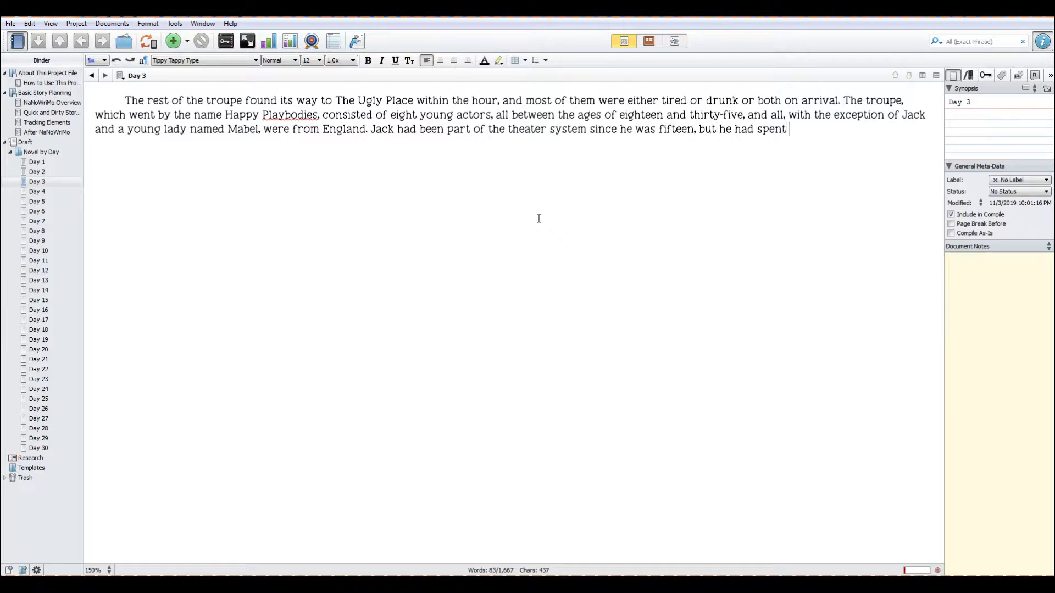
Continue the third sentence with "his first four years performing with a troupe in".
{"action": "type", "text": "his first four yeatr"}
{"action": "key", "text": "BackSpace"}
{"action": "key", "text": "BackSpace"}
{"action": "type", "text": "rs performingh"}
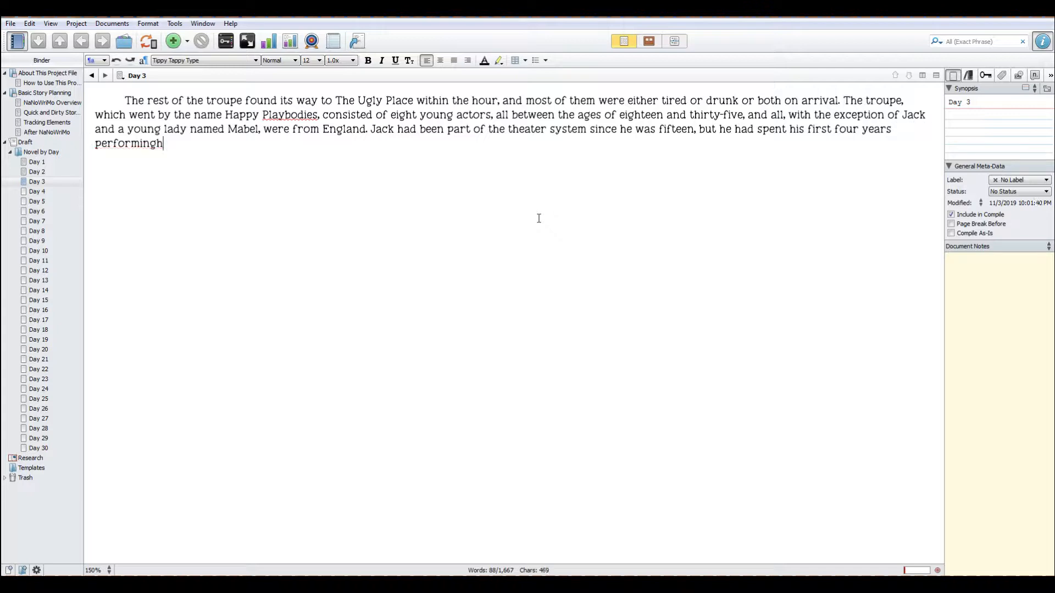
{"action": "key", "text": "BackSpace"}
{"action": "type", "text": "with a troupe in"}
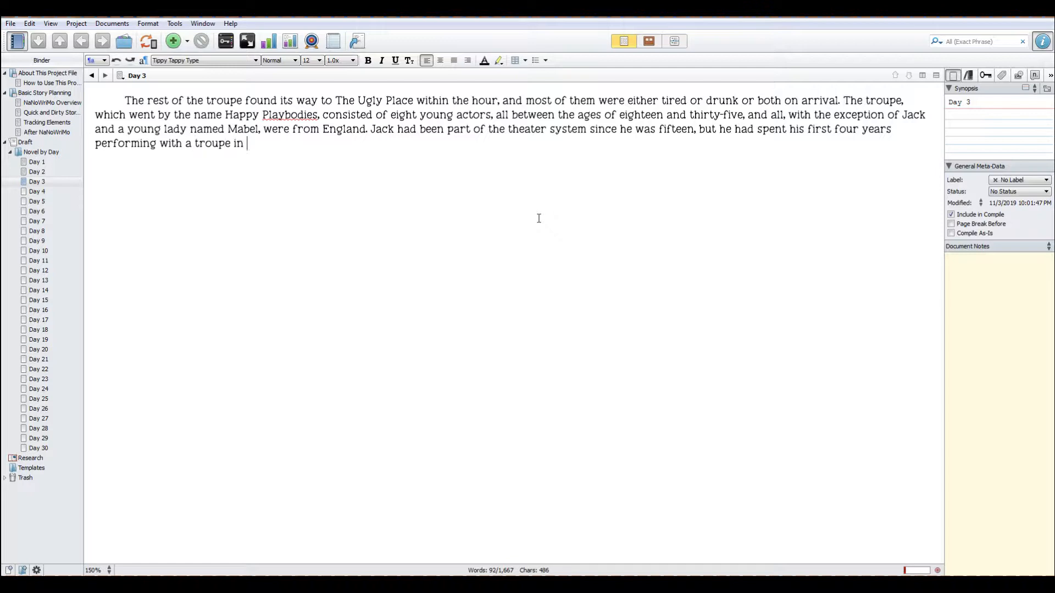
Replace "troupe in" with "local troupe in his home territory" at the end of the third sentence.
{"action": "key", "text": "BackSpace"}
{"action": "key", "text": "BackSpace"}
{"action": "key", "text": "BackSpace"}
{"action": "key", "text": "BackSpace"}
{"action": "key", "text": "BackSpace"}
{"action": "key", "text": "BackSpace"}
{"action": "key", "text": "BackSpace"}
{"action": "key", "text": "BackSpace"}
{"action": "key", "text": "BackSpace"}
{"action": "key", "text": "BackSpace"}
{"action": "type", "text": "local troupe in his hoim"}
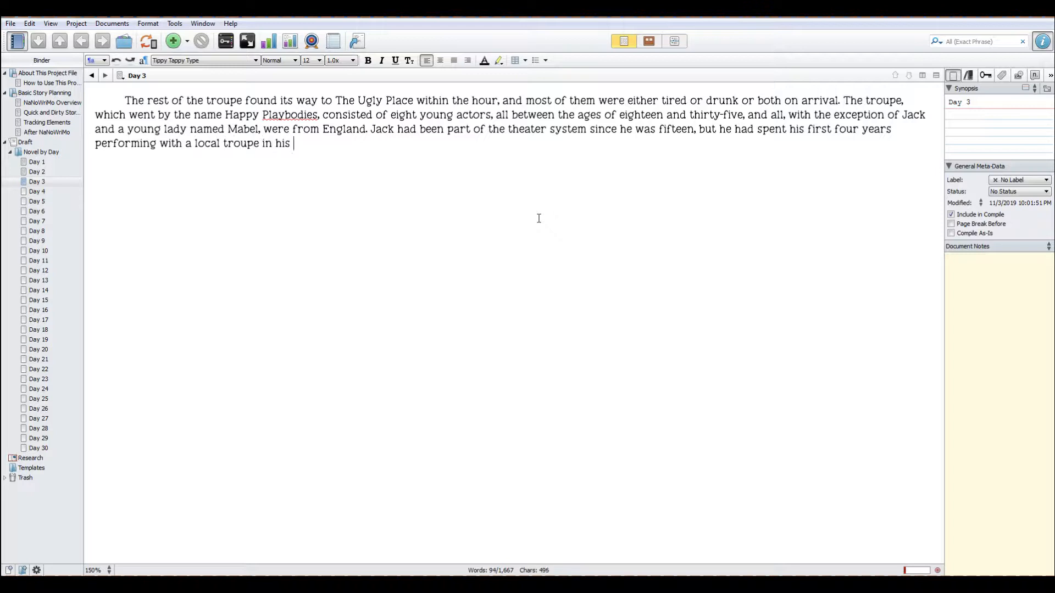
{"action": "key", "text": "BackSpace"}
{"action": "key", "text": "BackSpace"}
{"action": "type", "text": "me territo"}
{"action": "type", "text": "ry"}
Insert "the land of the king," before "England" in the second sentence.
{"action": "type", "text": "the land of the "}
{"action": "type", "text": "king,"}
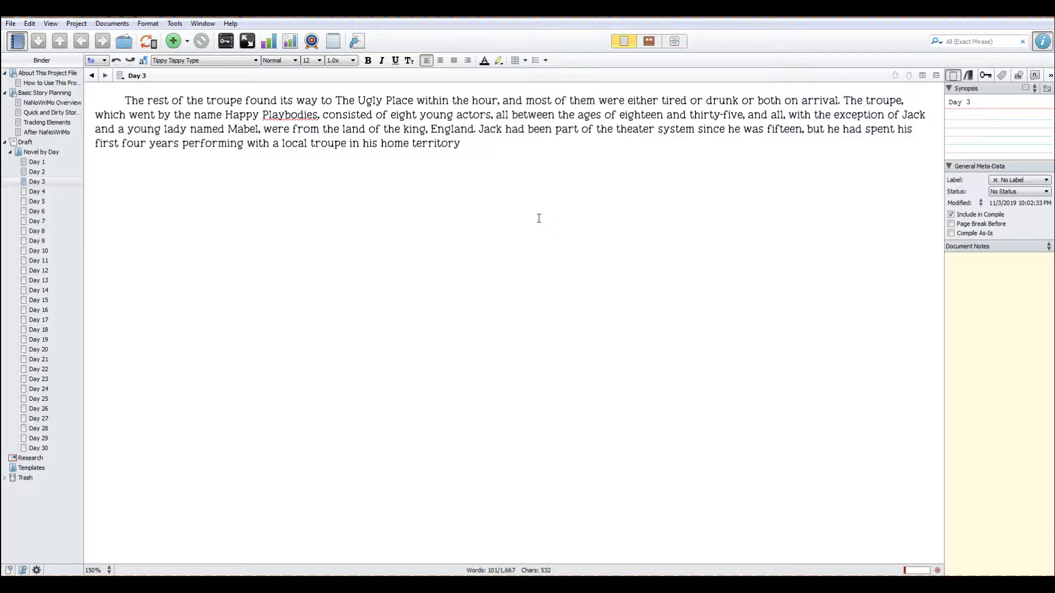
Finish the third sentence with "back in the Colonies, in a locale called Carolina.".
{"action": "key", "text": "Down"}
{"action": "type", "text": "back in the co"}
{"action": "key", "text": "BackSpace"}
{"action": "key", "text": "BackSpace"}
{"action": "type", "text": "Colonies, in a "}
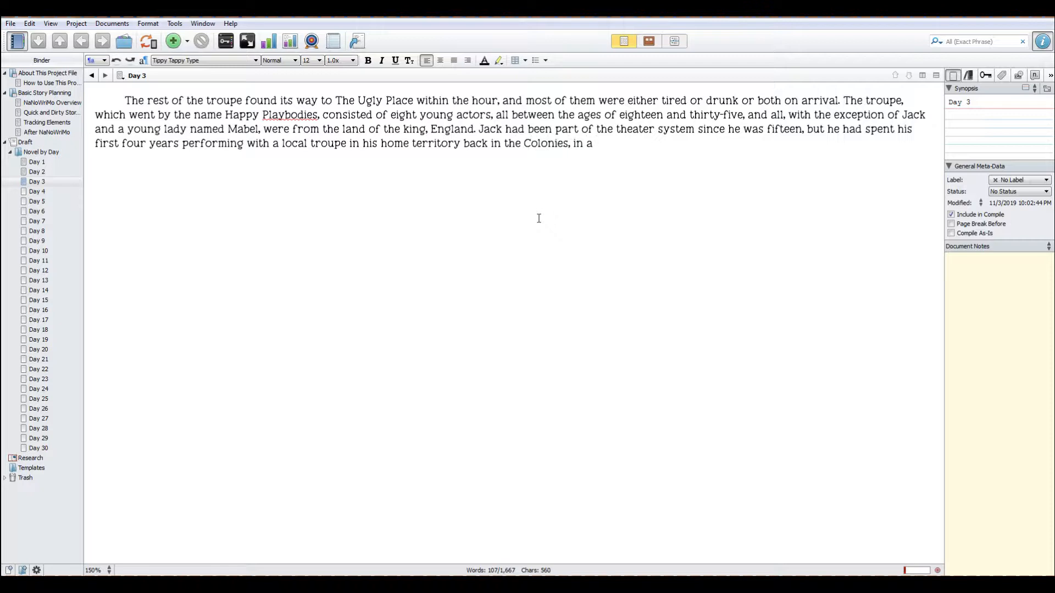
{"action": "type", "text": "locale called C"}
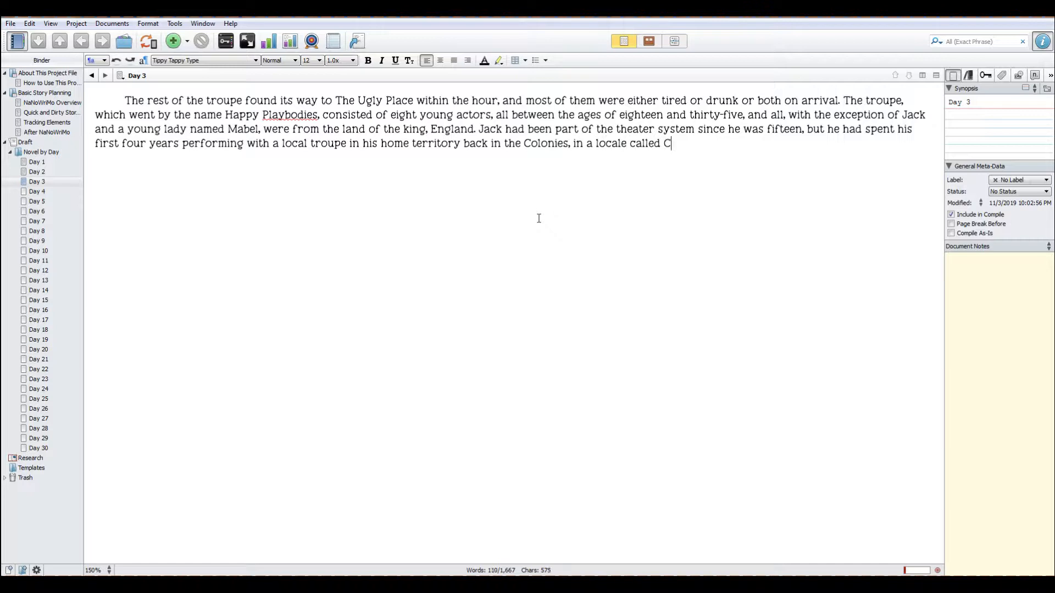
{"action": "type", "text": "arolina."}
Start a new paragraph with "Jack's original troupe was".
{"action": "key", "text": "Return"}
{"action": "type", "text": "H"}
{"action": "key", "text": "BackSpace"}
{"action": "type", "text": "Jack's original t"}
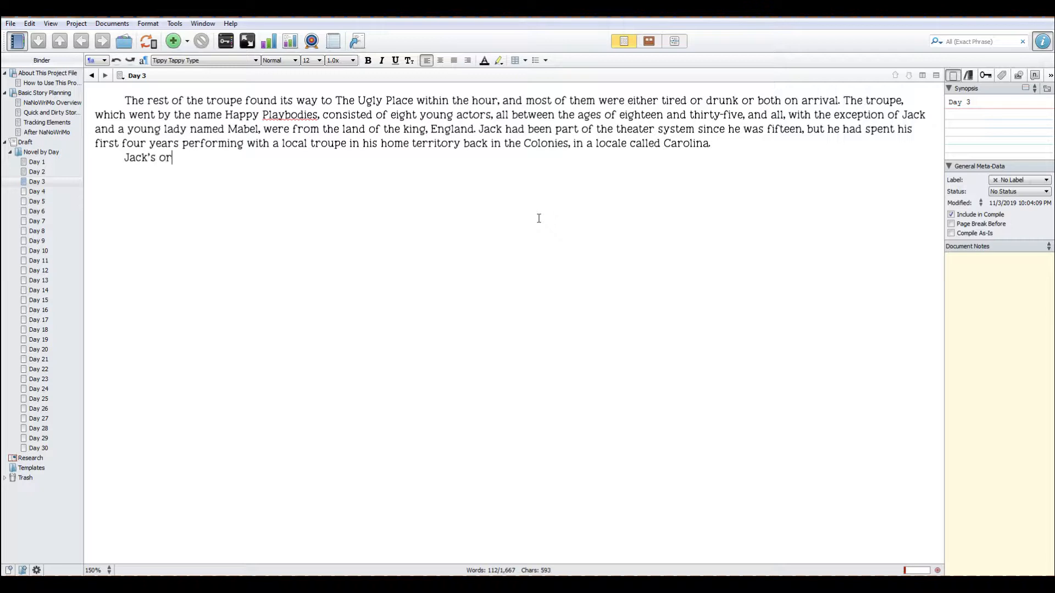
{"action": "type", "text": "roupe"}
{"action": "key", "text": "BackSpace"}
{"action": "key", "text": "BackSpace"}
{"action": "type", "text": "was"}
{"action": "type", "text": "lit"}
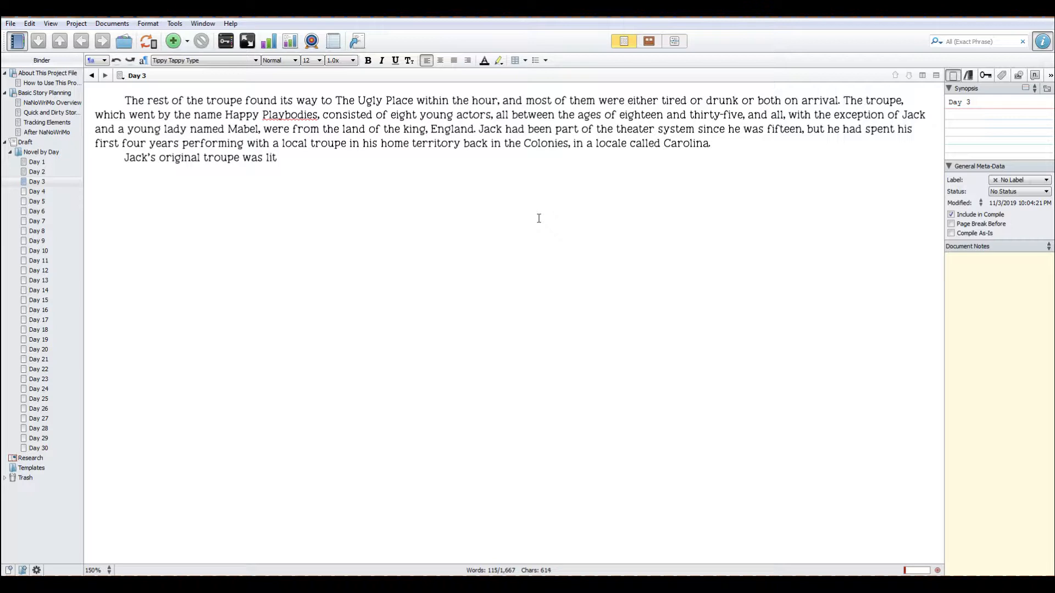
{"action": "type", "text": "tle more than an an"}
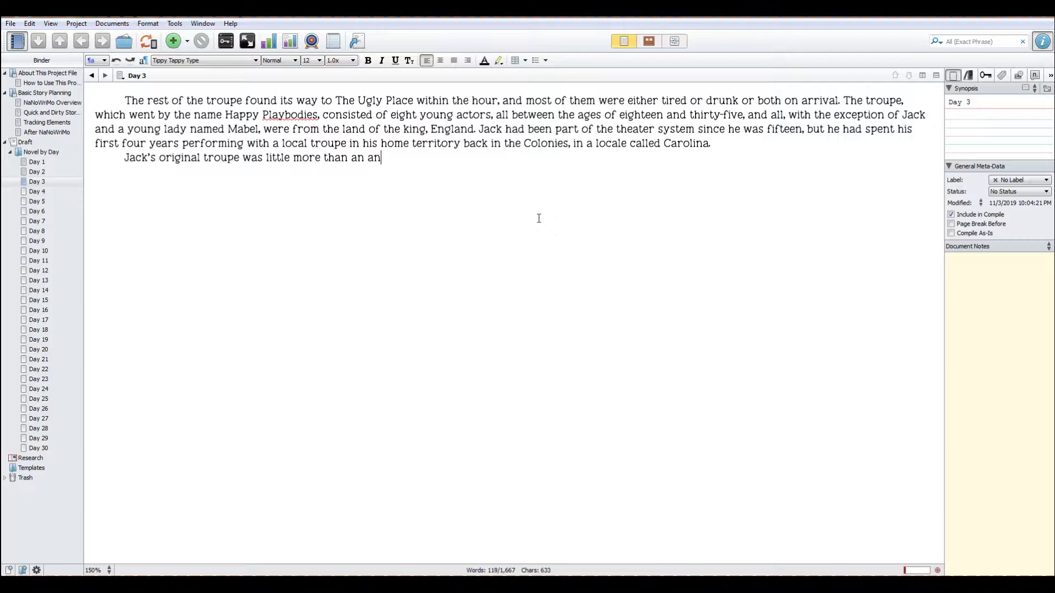
{"action": "type", "text": "nex to"}
{"action": "key", "text": "BackSpace"}
{"action": "key", "text": "BackSpace"}
{"action": "key", "text": "BackSpace"}
{"action": "key", "text": "BackSpace"}
{"action": "key", "text": "BackSpace"}
{"action": "key", "text": "BackSpace"}
{"action": "key", "text": "BackSpace"}
{"action": "key", "text": "BackSpace"}
{"action": "key", "text": "BackSpace"}
{"action": "key", "text": "BackSpace"}
{"action": "key", "text": "BackSpace"}
{"action": "key", "text": "BackSpace"}
{"action": "key", "text": "BackSpace"}
{"action": "key", "text": "BackSpace"}
{"action": "key", "text": "BackSpace"}
{"action": "key", "text": "BackSpace"}
{"action": "key", "text": "BackSpace"}
{"action": "key", "text": "BackSpace"}
{"action": "key", "text": "BackSpace"}
{"action": "key", "text": "BackSpace"}
{"action": "key", "text": "BackSpace"}
{"action": "key", "text": "BackSpace"}
{"action": "key", "text": "BackSpace"}
{"action": "key", "text": "BackSpace"}
{"action": "key", "text": "BackSpace"}
{"action": "key", "text": "BackSpace"}
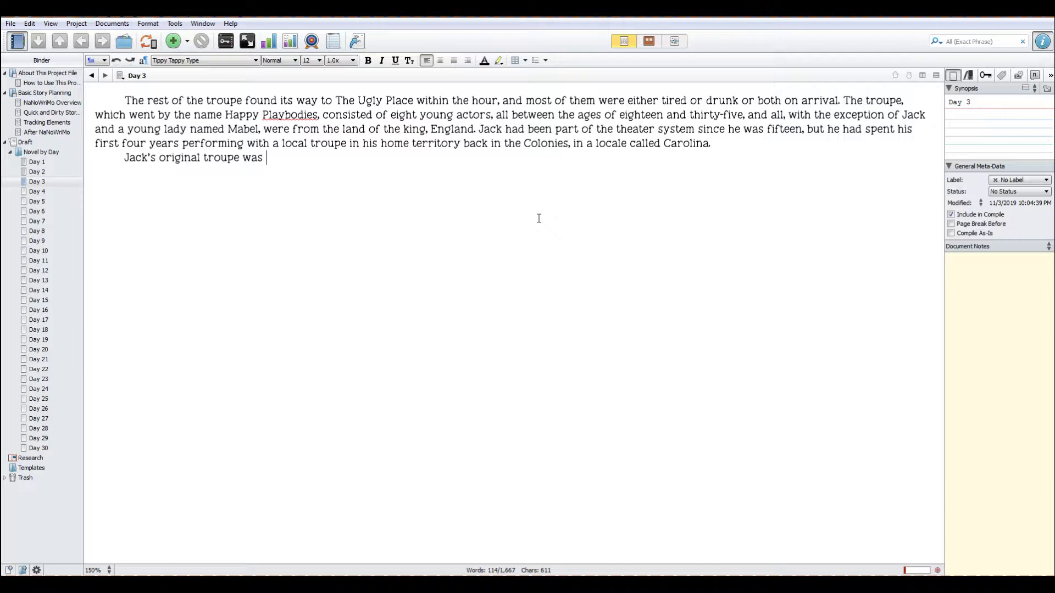
Continue the new paragraph's sentence with "the arm of a larger organization headed by the British government".
{"action": "type", "text": "part of a larger organization headed by the British gov"}
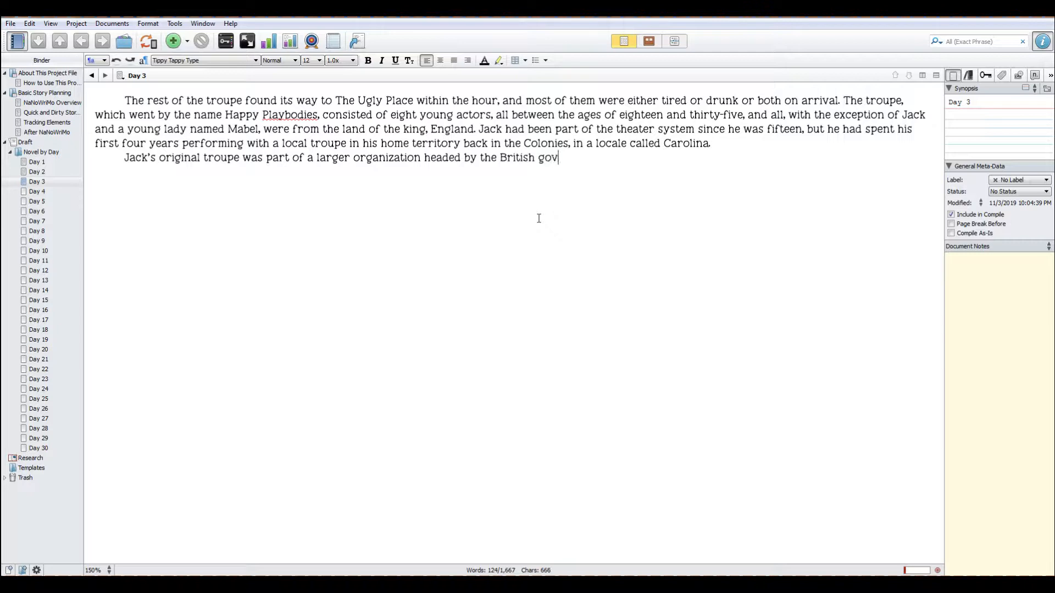
{"action": "type", "text": "ernment"}
{"action": "key", "text": "Left"}
{"action": "key", "text": "Left"}
{"action": "key", "text": "Left"}
{"action": "key", "text": "Left"}
{"action": "key", "text": "Left"}
{"action": "key", "text": "Left"}
{"action": "key", "text": "Left"}
{"action": "key", "text": "Left"}
{"action": "key", "text": "Left"}
{"action": "key", "text": "Left"}
{"action": "key", "text": "Left"}
{"action": "key", "text": "shift+Left"}
{"action": "key", "text": "shift+Left"}
{"action": "key", "text": "shift+Left"}
{"action": "key", "text": "shift+Left"}
{"action": "type", "text": "the arm"}
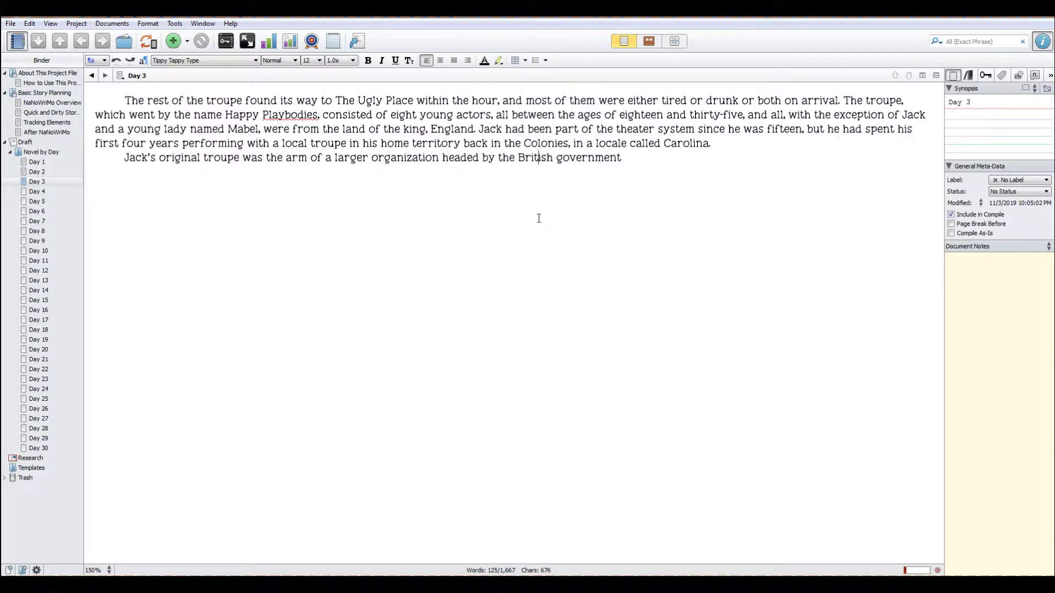
Finish the sentence with ", inserted into the Colonies as a means to keep tabs on them, and perhaps, a little extra dramatic control.".
{"action": "key", "text": "End"}
{"action": "type", "text": ", inserted into the Colonies"}
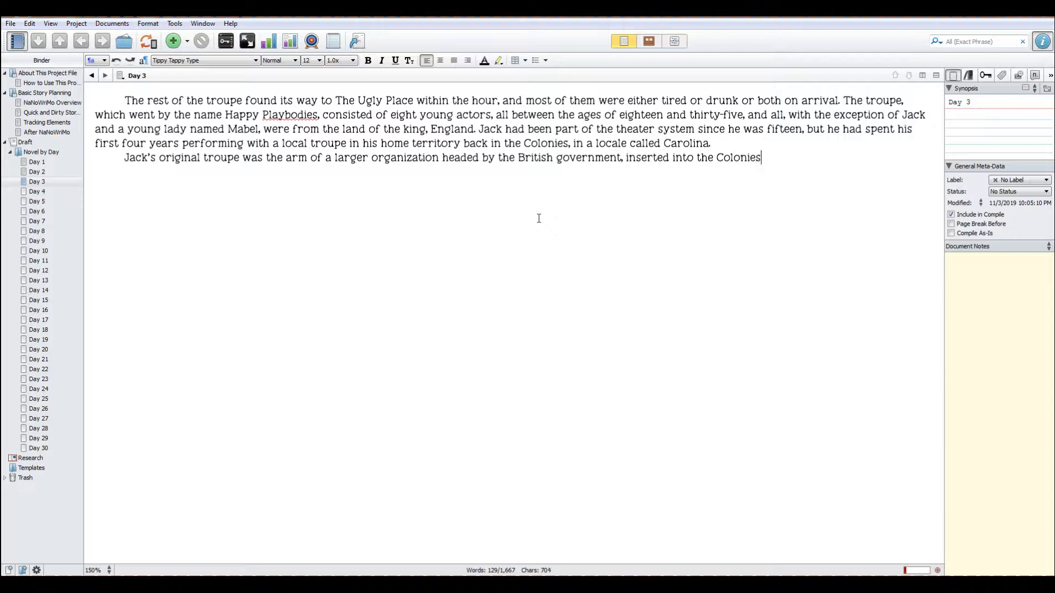
{"action": "type", "text": " as a means to keep tabs on t"}
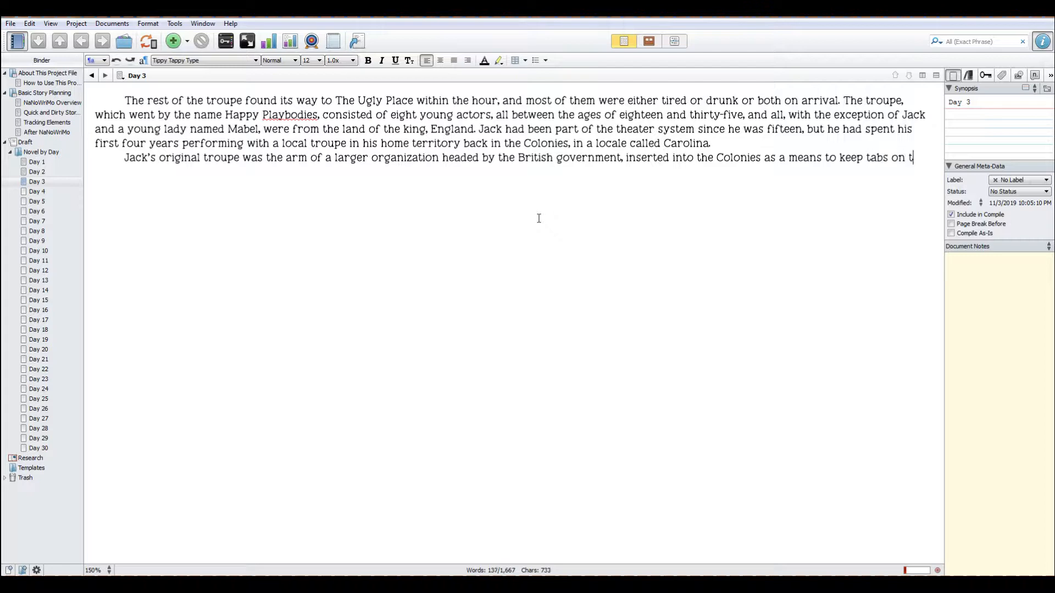
{"action": "type", "text": "hem, and perhaps, "}
{"action": "type", "text": "a w"}
{"action": "key", "text": "BackSpace"}
{"action": "type", "text": "little extr"}
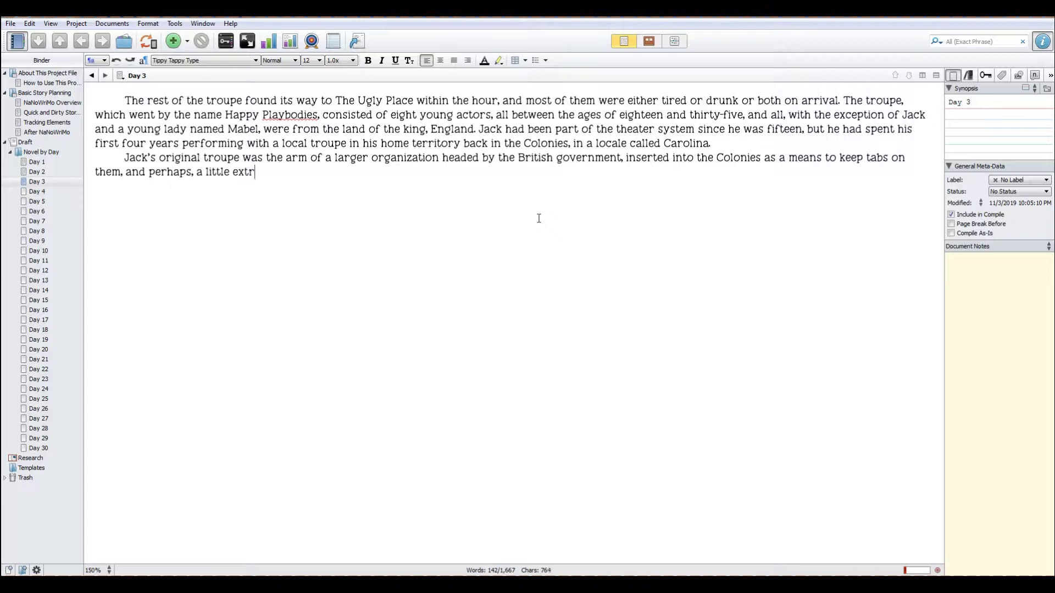
{"action": "type", "text": "a dramatic control."}
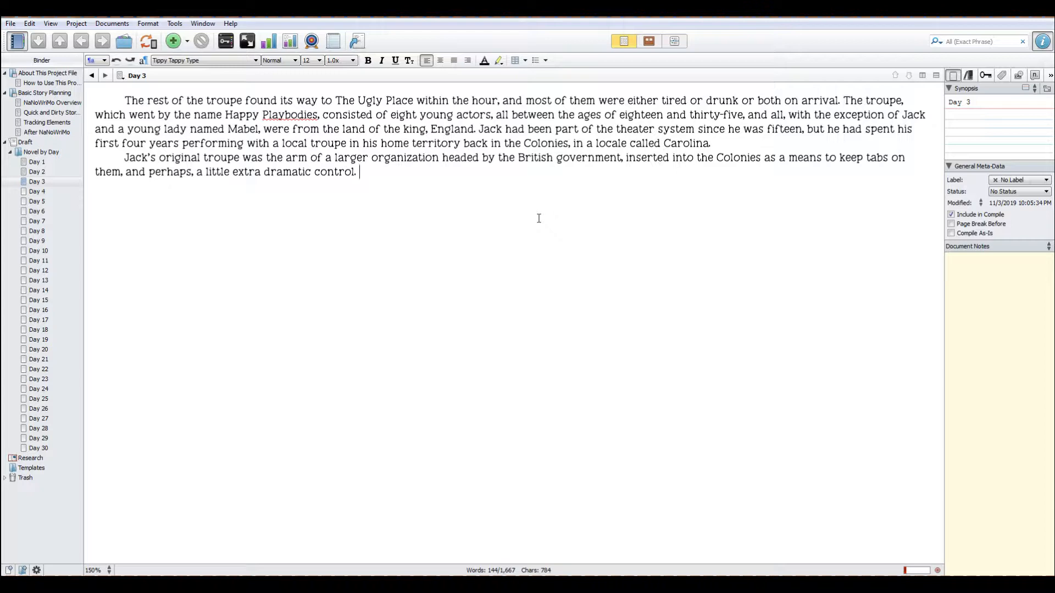
Begin the next sentence with "Although Shakespeare was still the most acted playwright of".
{"action": "type", "text": "Although Shakespeare"}
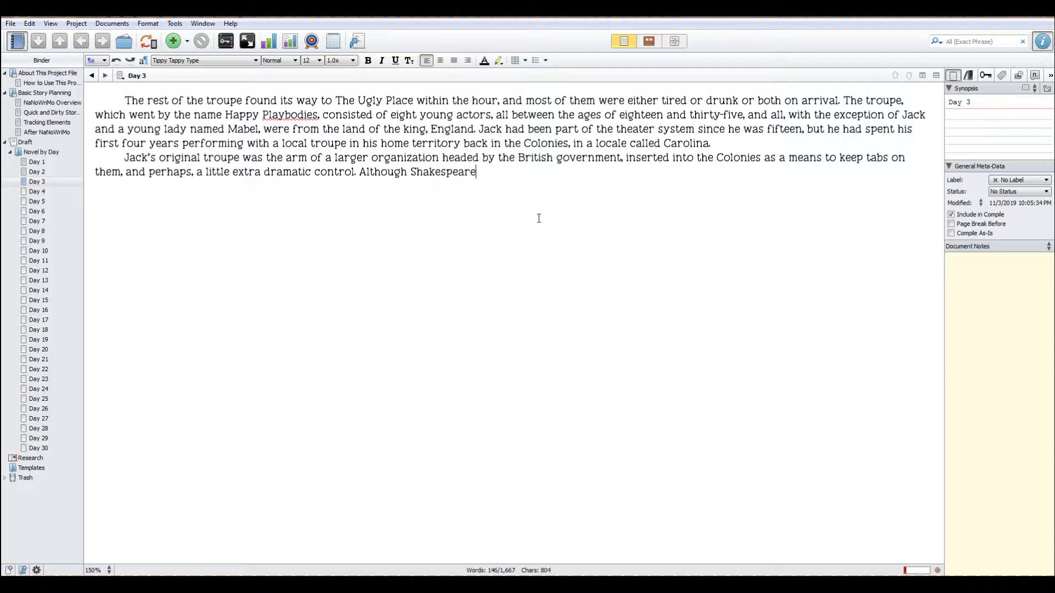
{"action": "type", "text": " was still"}
{"action": "key", "text": "BackSpace"}
{"action": "key", "text": "BackSpace"}
{"action": "type", "text": "l the most acx"}
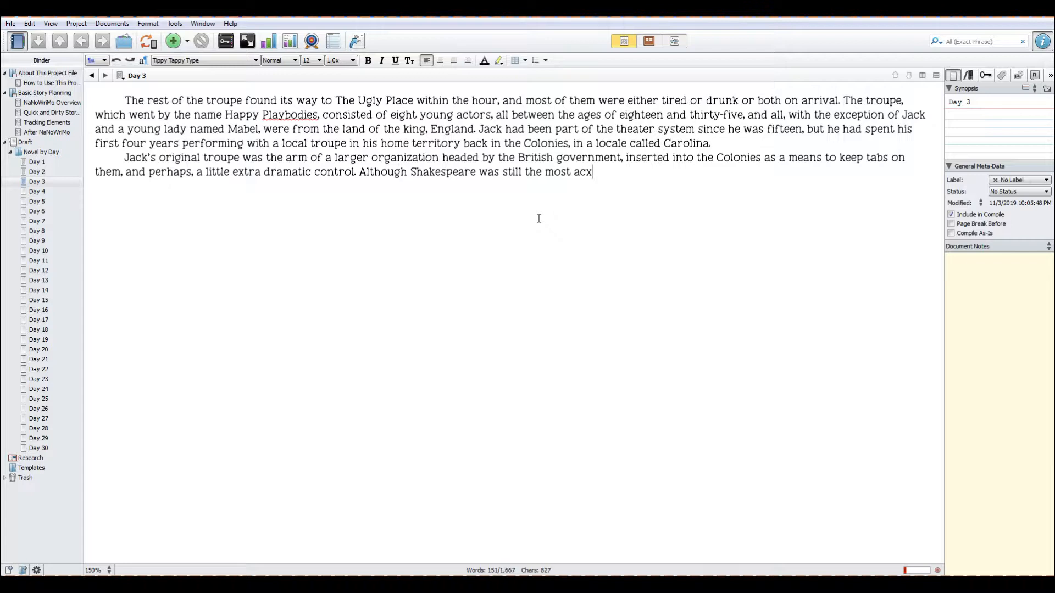
{"action": "key", "text": "BackSpace"}
{"action": "type", "text": "ted playwright of"}
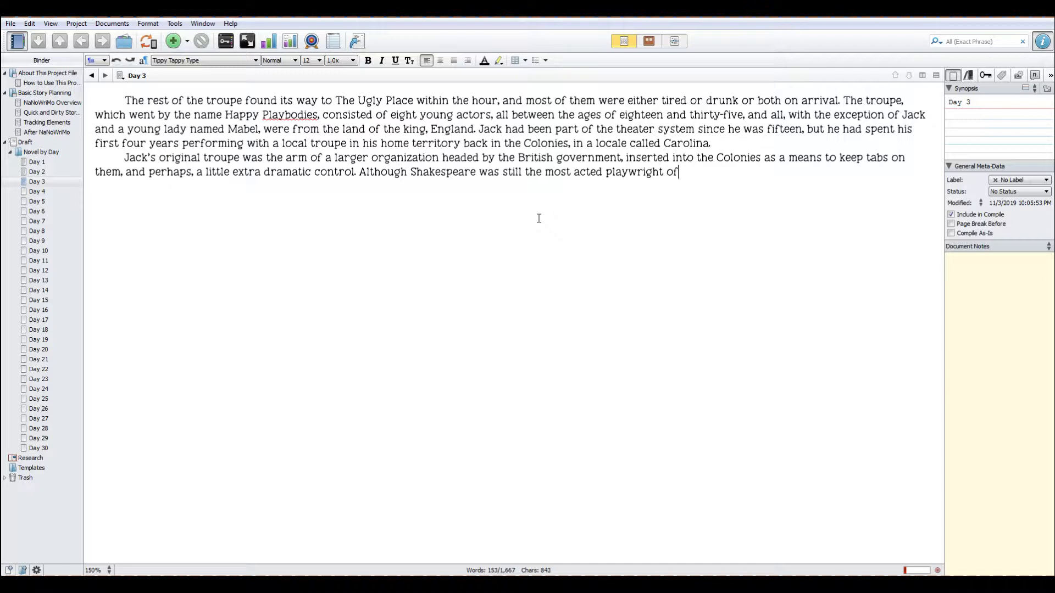
Replace the sentence's trailing "of" with "during his early yea".
{"action": "type", "text": " his pe"}
{"action": "key", "text": "BackSpace"}
{"action": "key", "text": "BackSpace"}
{"action": "key", "text": "BackSpace"}
{"action": "key", "text": "BackSpace"}
{"action": "key", "text": "BackSpace"}
{"action": "key", "text": "BackSpace"}
{"action": "key", "text": "BackSpace"}
{"action": "key", "text": "BackSpace"}
{"action": "type", "text": "during his early ey"}
{"action": "key", "text": "BackSpace"}
{"action": "key", "text": "BackSpace"}
{"action": "type", "text": "yea"}
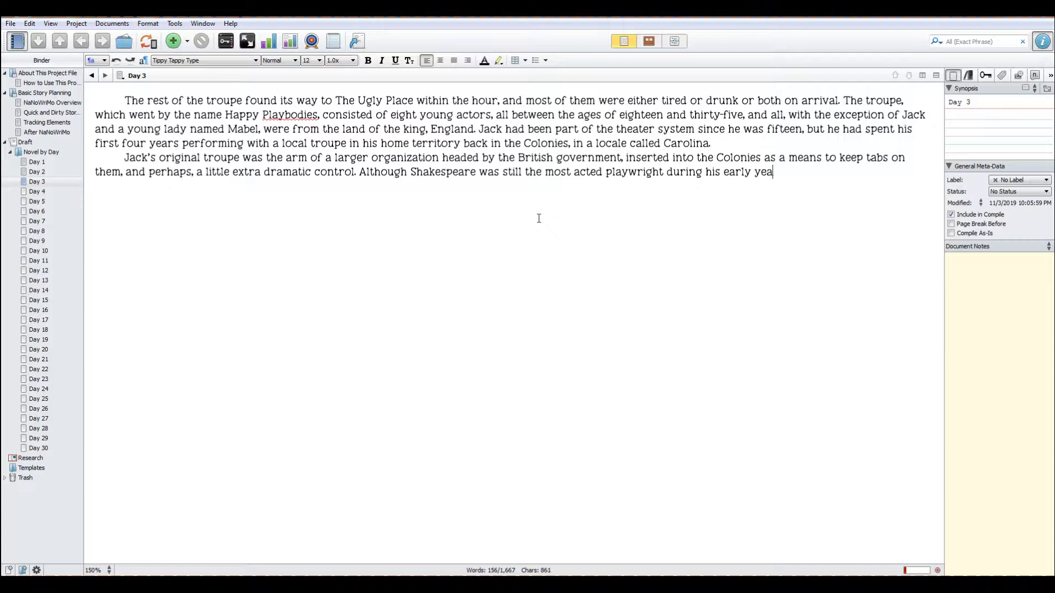
Complete the word "years" and continue the sentence with ", the British wanted".
{"action": "type", "text": "rs, the Brtiti"}
{"action": "key", "text": "BackSpace"}
{"action": "key", "text": "BackSpace"}
{"action": "key", "text": "BackSpace"}
{"action": "key", "text": "BackSpace"}
{"action": "type", "text": "ith"}
{"action": "key", "text": "BackSpace"}
{"action": "type", "text": "ish wanted "}
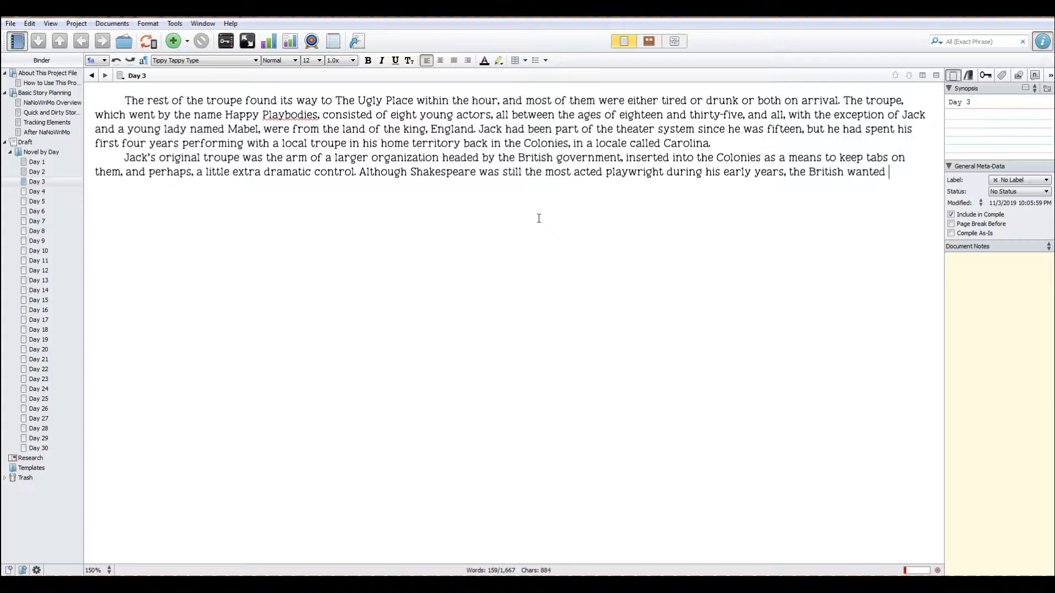
Continue the sentence with "to ensure that colonial plays did not deviate from".
{"action": "type", "text": "to ensure tha"}
{"action": "type", "text": "C"}
{"action": "key", "text": "BackSpace"}
{"action": "type", "text": "c olo"}
{"action": "key", "text": "BackSpace"}
{"action": "key", "text": "BackSpace"}
{"action": "key", "text": "BackSpace"}
{"action": "key", "text": "BackSpace"}
{"action": "type", "text": "olonial"}
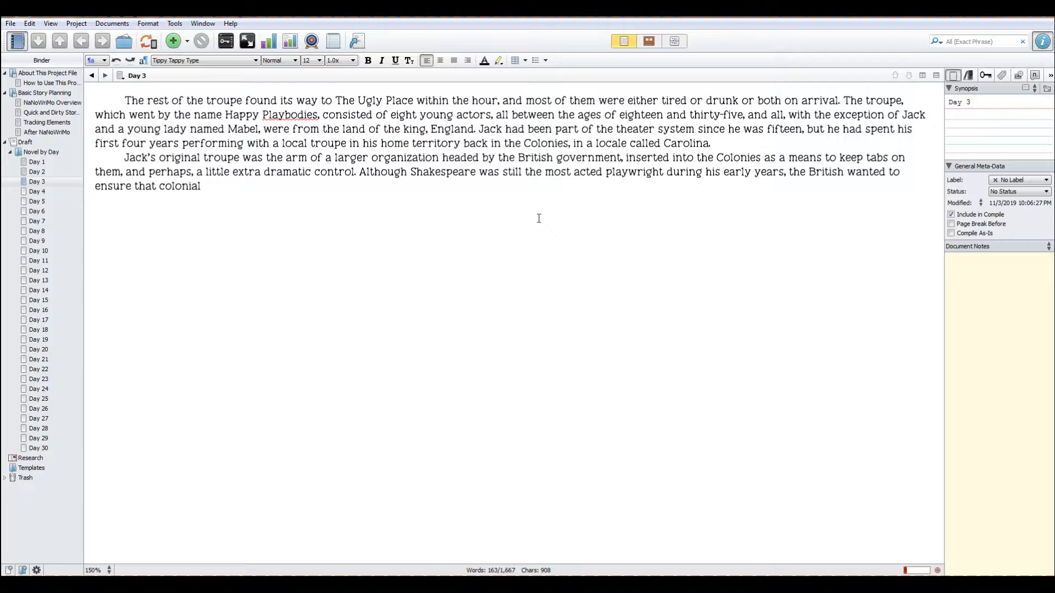
{"action": "type", "text": "plays did not deviate from "}
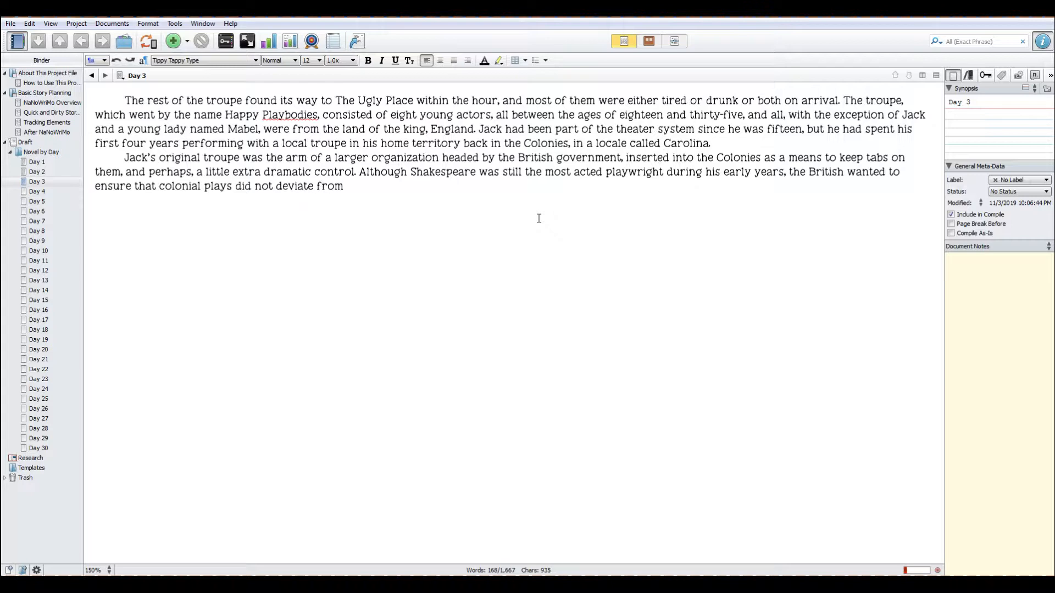
Extend the sentence with "the expected messages".
{"action": "type", "text": "the expected"}
{"action": "key", "text": "Right"}
{"action": "key", "text": "Right"}
{"action": "key", "text": "Right"}
{"action": "key", "text": "Right"}
{"action": "key", "text": "Right"}
{"action": "key", "text": "Right"}
{"action": "key", "text": "Right"}
{"action": "key", "text": "Right"}
{"action": "key", "text": "Right"}
{"action": "key", "text": "Right"}
{"action": "key", "text": "Right"}
{"action": "key", "text": "Right"}
{"action": "key", "text": "Right"}
{"action": "key", "text": "Right"}
{"action": "key", "text": "Right"}
{"action": "key", "text": "Right"}
{"action": "key", "text": "Right"}
{"action": "key", "text": "Right"}
{"action": "key", "text": "Right"}
{"action": "key", "text": "Right"}
{"action": "key", "text": "Down"}
{"action": "key", "text": "Right"}
{"action": "key", "text": "Right"}
{"action": "key", "text": "Right"}
{"action": "key", "text": "Down"}
{"action": "type", "text": "mess"}
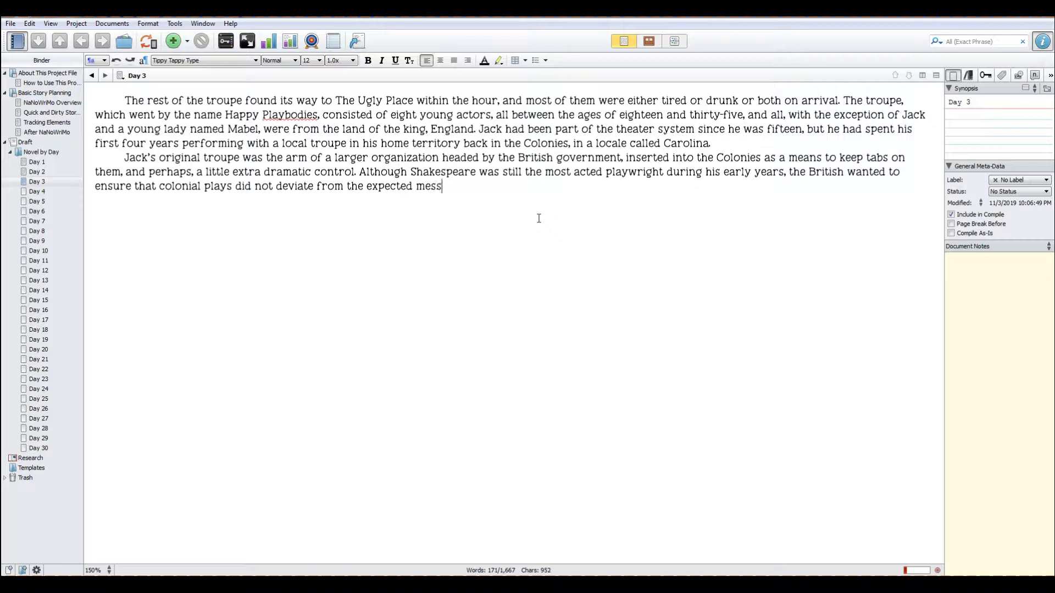
{"action": "type", "text": "ages"}
Begin the sentence's next clause with ", so performance leaders".
{"action": "type", "text": ","}
{"action": "type", "text": "so it"}
{"action": "key", "text": "BackSpace"}
{"action": "key", "text": "BackSpace"}
{"action": "type", "text": "performance leaders"}
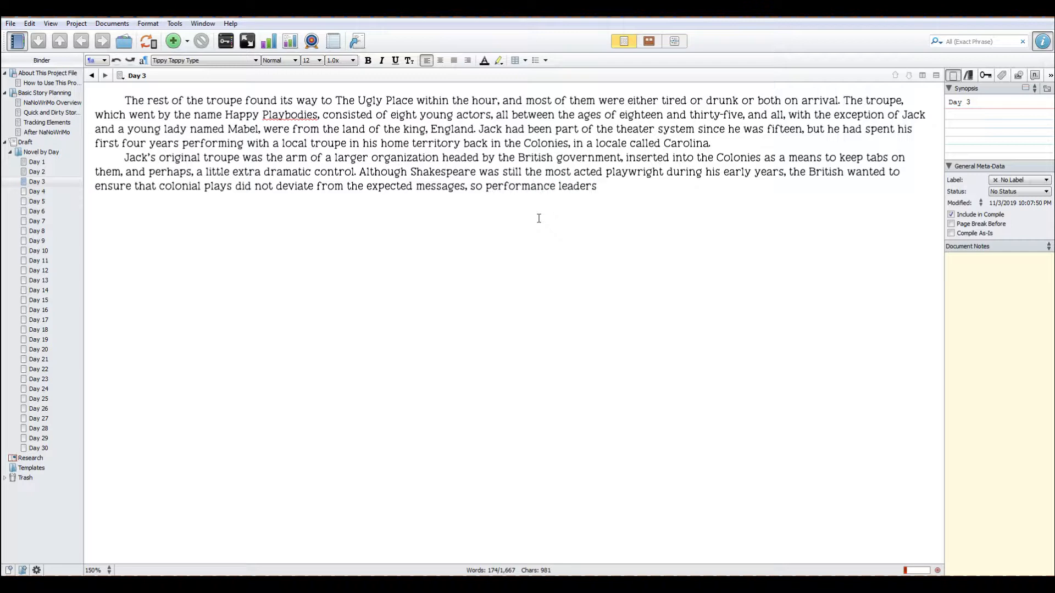
Continue the clause about the performance leaders with "had inserted critics".
{"action": "type", "text": " inserted"}
{"action": "type", "text": "had"}
{"action": "key", "text": "End"}
{"action": "type", "text": "select "}
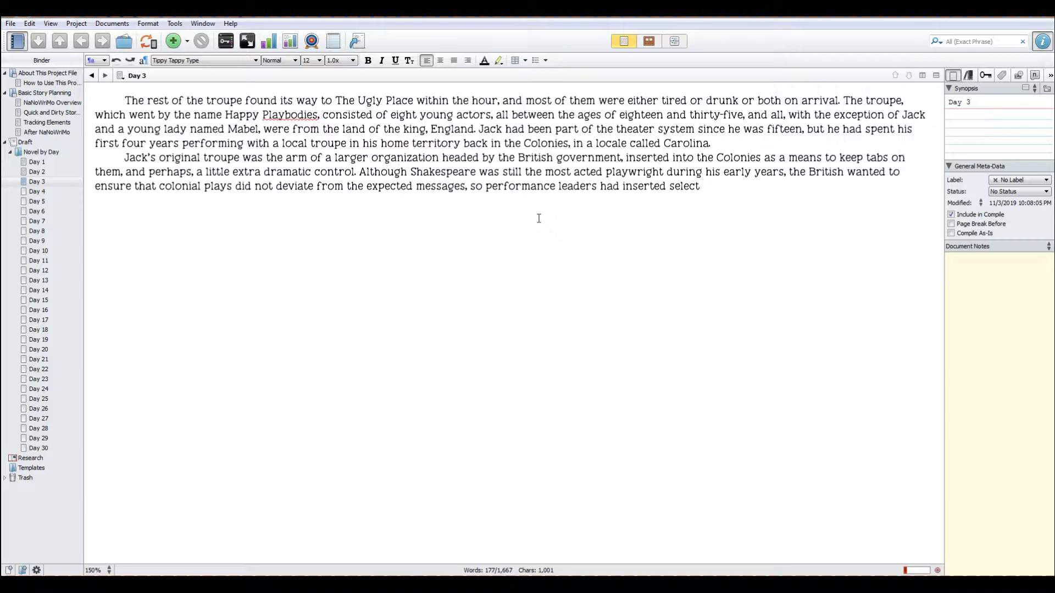
{"action": "type", "text": "critics"}
{"action": "key", "text": "BackSpace"}
{"action": "key", "text": "Delete"}
{"action": "key", "text": "Delete"}
{"action": "key", "text": "Delete"}
{"action": "key", "text": "Delete"}
{"action": "key", "text": "Delete"}
{"action": "key", "text": "Delete"}
Continue the sentence with "into each community where drama was performed to make sure that".
{"action": "type", "text": "into each commiu"}
{"action": "key", "text": "BackSpace"}
{"action": "key", "text": "BackSpace"}
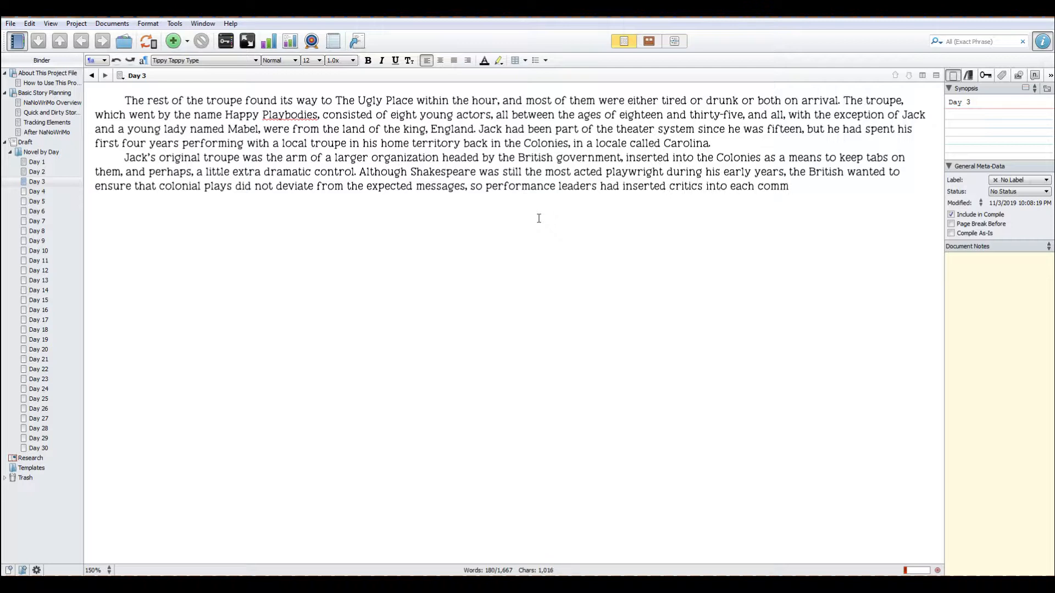
{"action": "type", "text": "unity where drama was perd"}
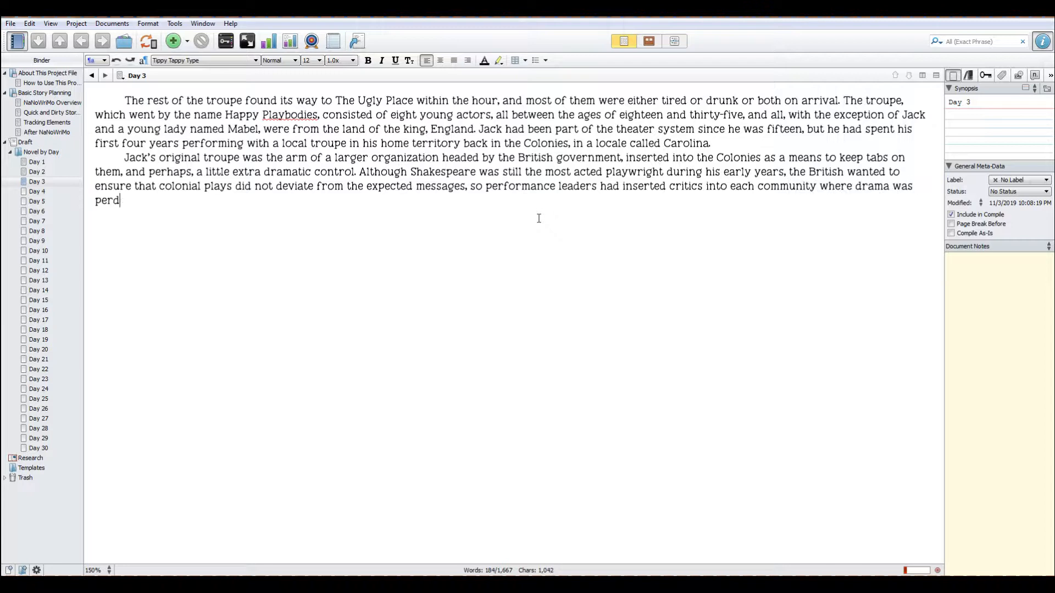
{"action": "key", "text": "BackSpace"}
{"action": "type", "text": "formed to make sure that "}
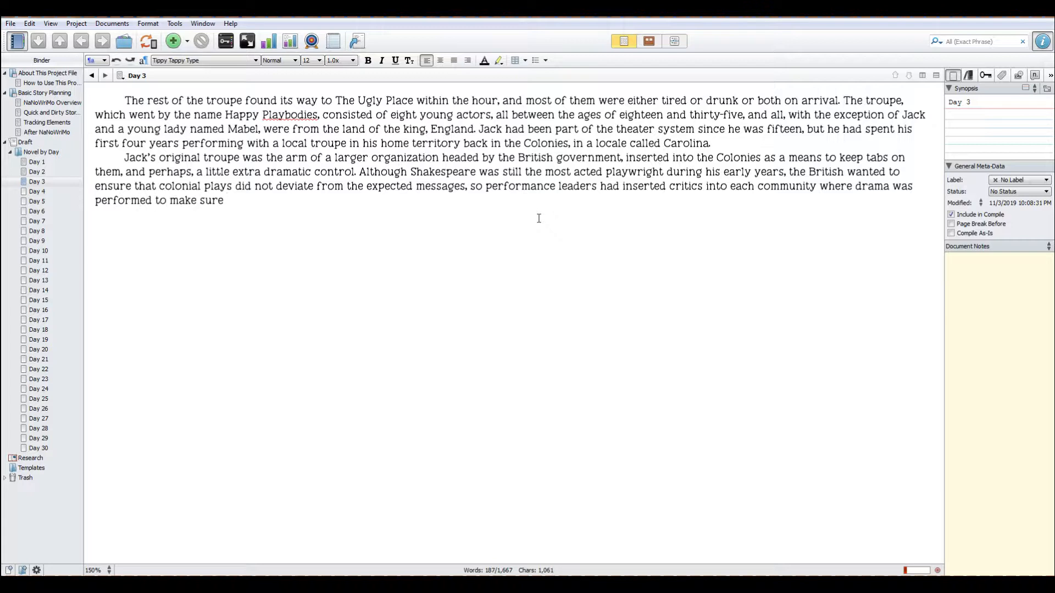
{"action": "type", "text": "none of the plays"}
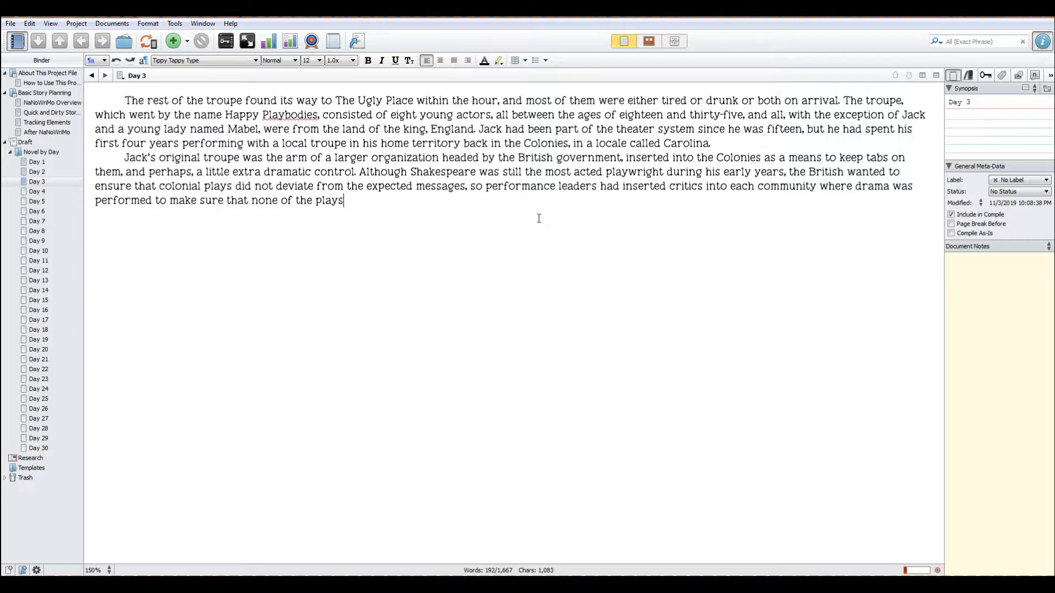
{"action": "key", "text": "BackSpace"}
{"action": "key", "text": "BackSpace"}
{"action": "key", "text": "BackSpace"}
{"action": "key", "text": "BackSpace"}
{"action": "key", "text": "BackSpace"}
{"action": "key", "text": "BackSpace"}
{"action": "key", "text": "BackSpace"}
{"action": "key", "text": "BackSpace"}
{"action": "key", "text": "BackSpace"}
{"action": "key", "text": "BackSpace"}
{"action": "key", "text": "BackSpace"}
{"action": "key", "text": "BackSpace"}
{"action": "key", "text": "BackSpace"}
{"action": "key", "text": "BackSpace"}
{"action": "key", "text": "BackSpace"}
{"action": "key", "text": "BackSpace"}
{"action": "key", "text": "BackSpace"}
Continue the sentence with "all of the plays performed only Shakespeare, with the exception of King Lear".
{"action": "type", "text": "all of the plays"}
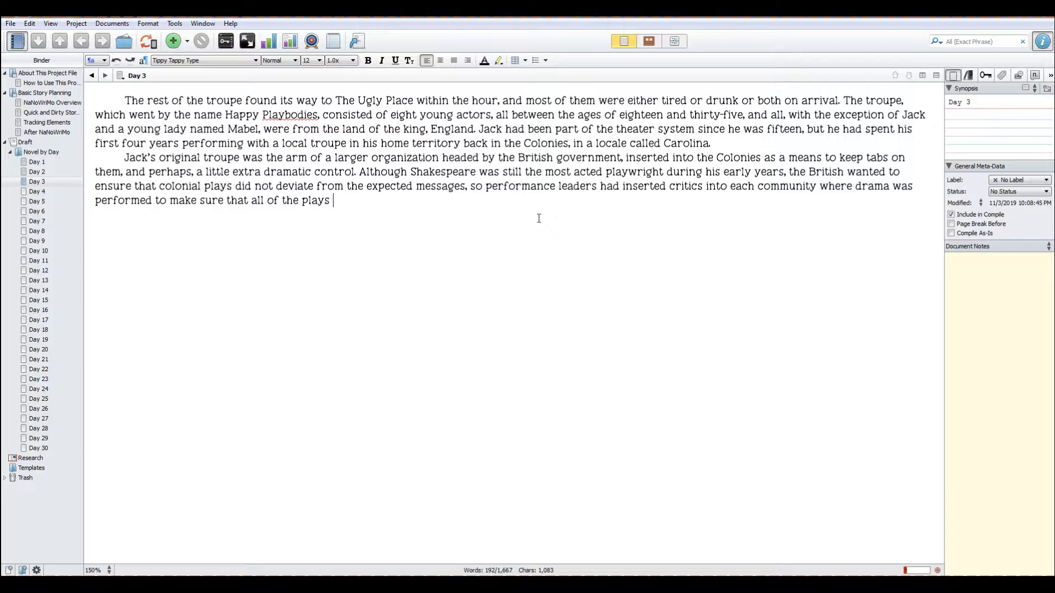
{"action": "type", "text": "performed only Shakespeare"}
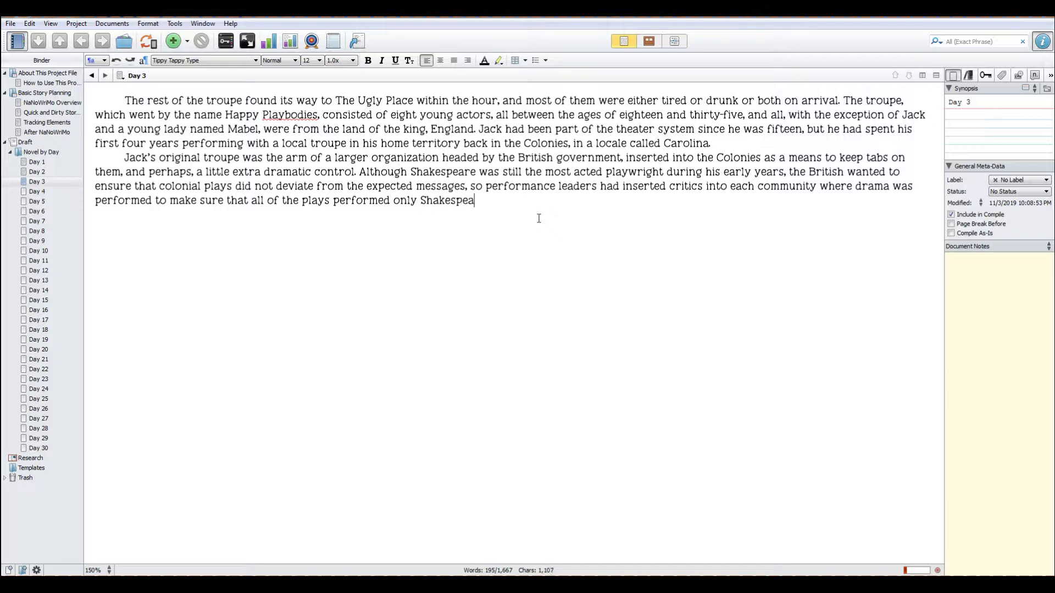
{"action": "type", "text": ", with the exception of Kin"}
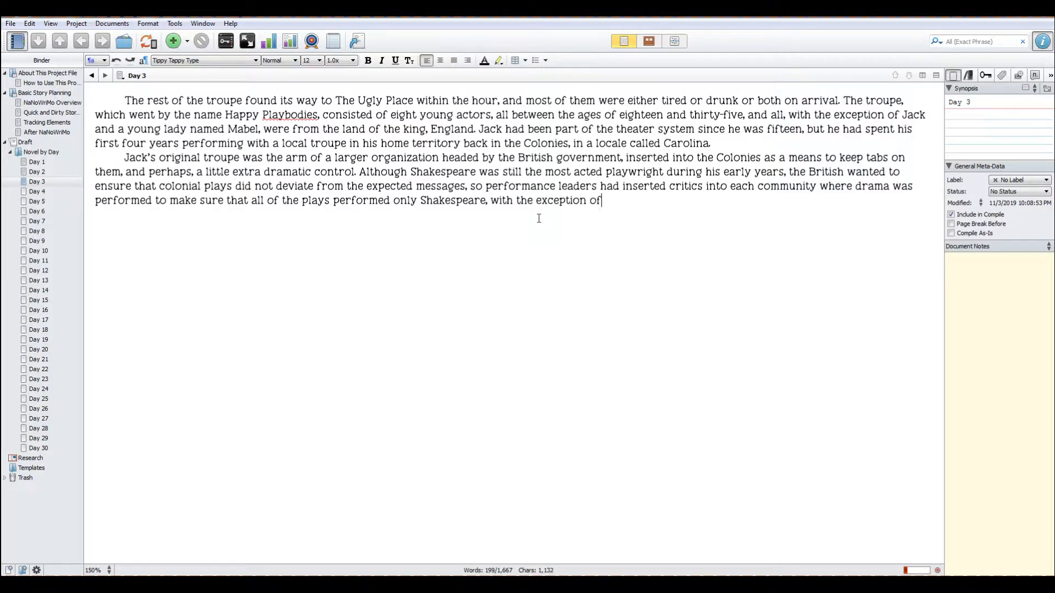
{"action": "type", "text": "g Lear."}
{"action": "key", "text": "BackSpace"}
Finish the sentence with ", which they worried would spark a revolution in the Colonies.".
{"action": "type", "text": ", which they worried would s"}
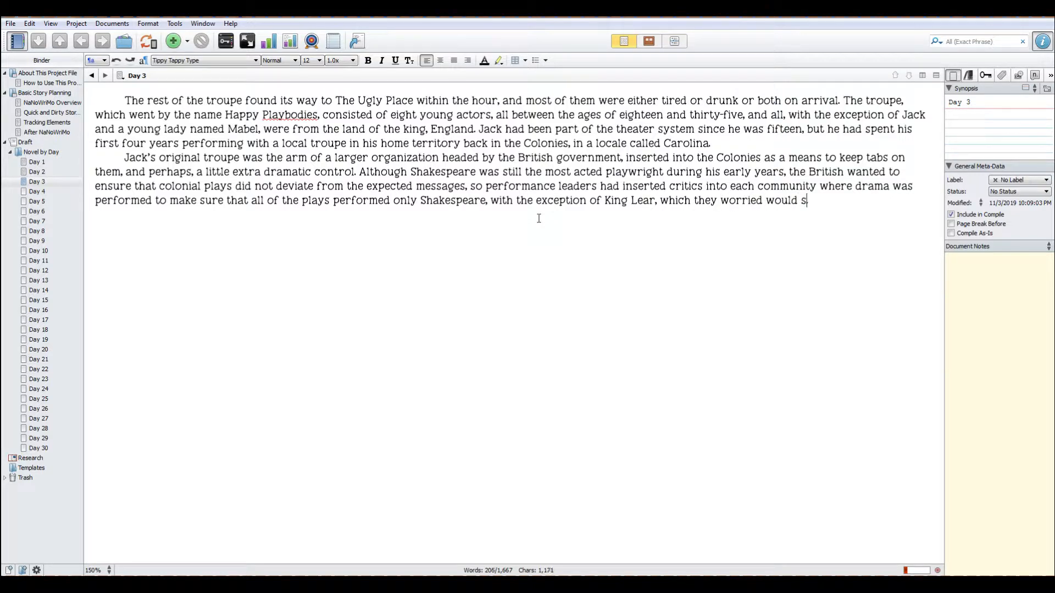
{"action": "type", "text": "park a rev"}
{"action": "type", "text": "olution in th"}
{"action": "type", "text": "e."}
{"action": "type", "text": "Colonies."}
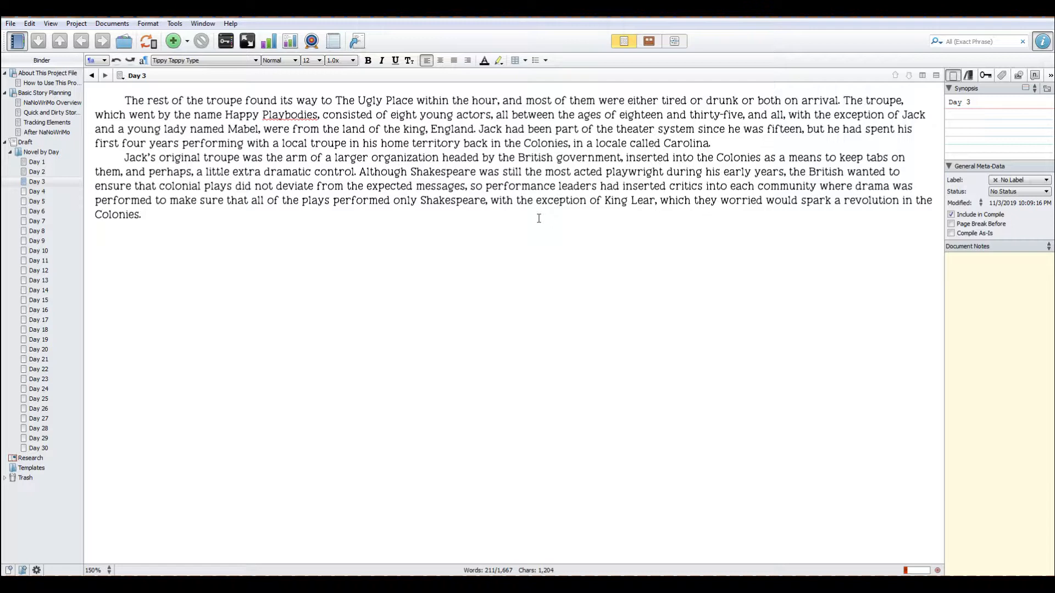
Start a new paragraph with "The Happy Playbodies had originally come to the Carolinas to help Jack's local troupe".
{"action": "key", "text": "Return"}
{"action": "type", "text": "The Happy PLa"}
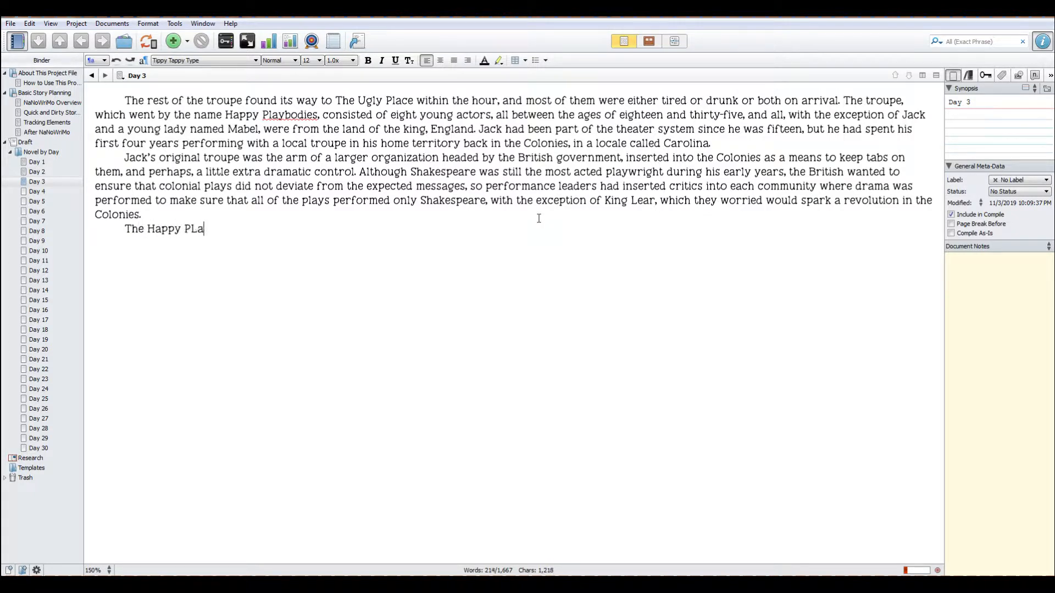
{"action": "key", "text": "BackSpace"}
{"action": "key", "text": "BackSpace"}
{"action": "type", "text": "laybodies"}
{"action": "type", "text": "had org"}
{"action": "key", "text": "BackSpace"}
{"action": "type", "text": "iginally come to the Carolinas to he"}
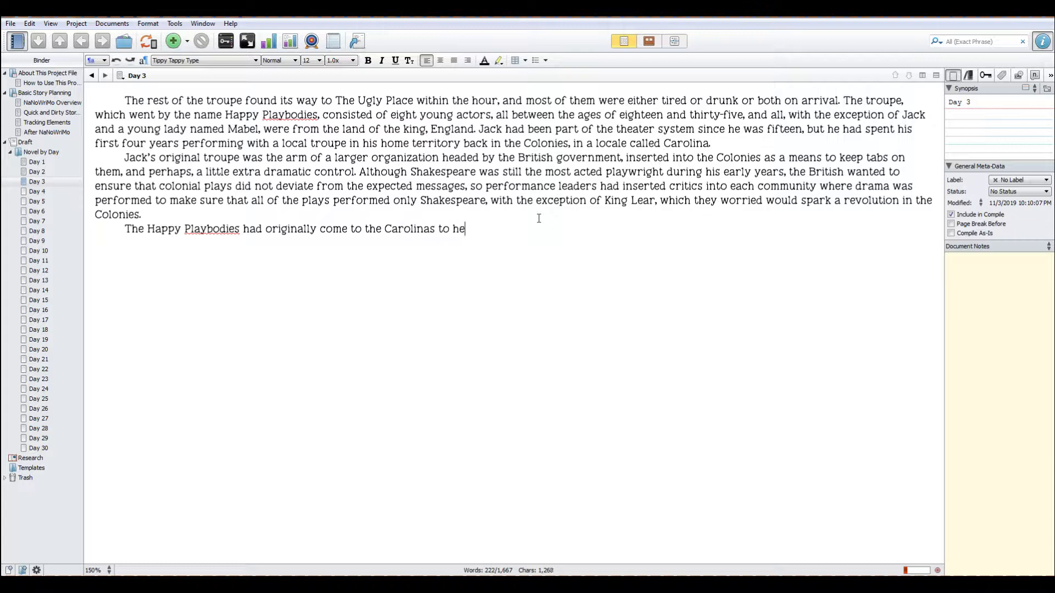
{"action": "type", "text": "lp Jack's local troupe "}
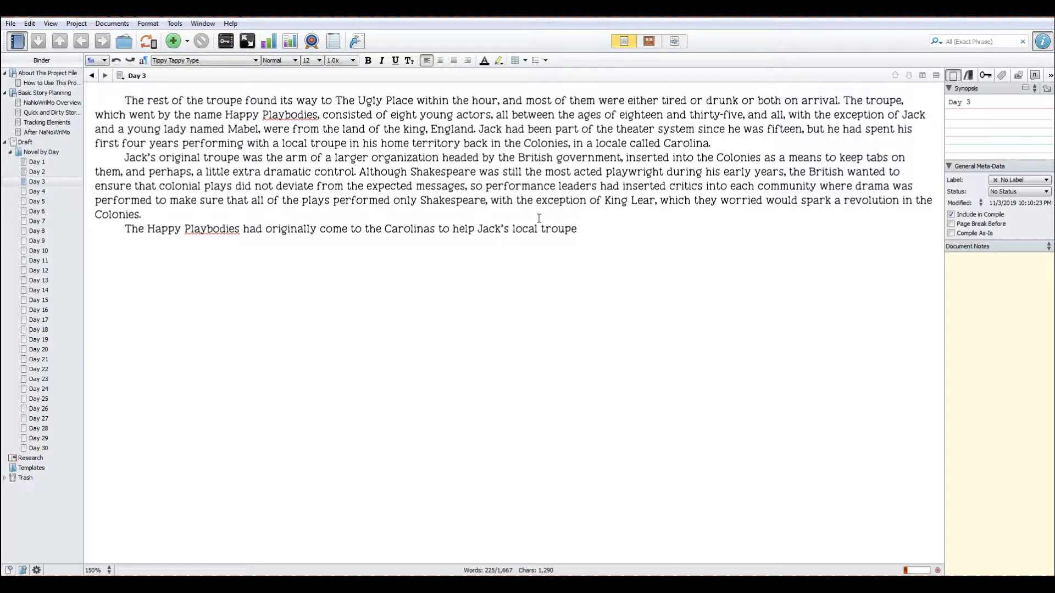
Continue the new paragraph's sentence with "perform a more involved play".
{"action": "type", "text": "perform a more invol"}
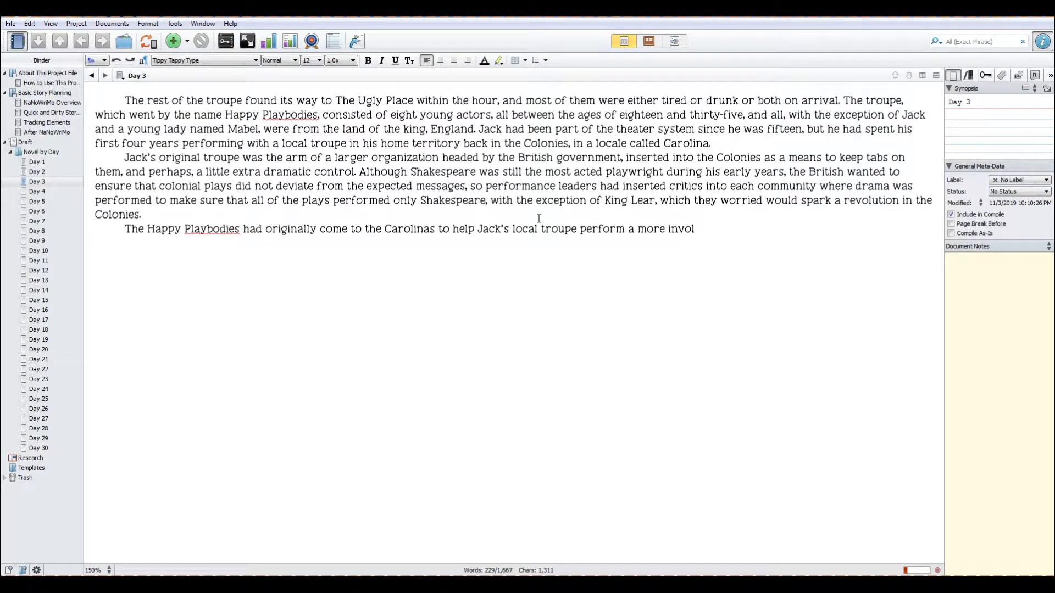
{"action": "type", "text": "ved play"}
{"action": "key", "text": "BackSpace"}
{"action": "type", "text": ", w"}
{"action": "key", "text": "BackSpace"}
{"action": "key", "text": "BackSpace"}
Finish the paragraph's opening sentence with ", where a dozen actors were required on stage at once.".
{"action": "type", "text": "where a doz"}
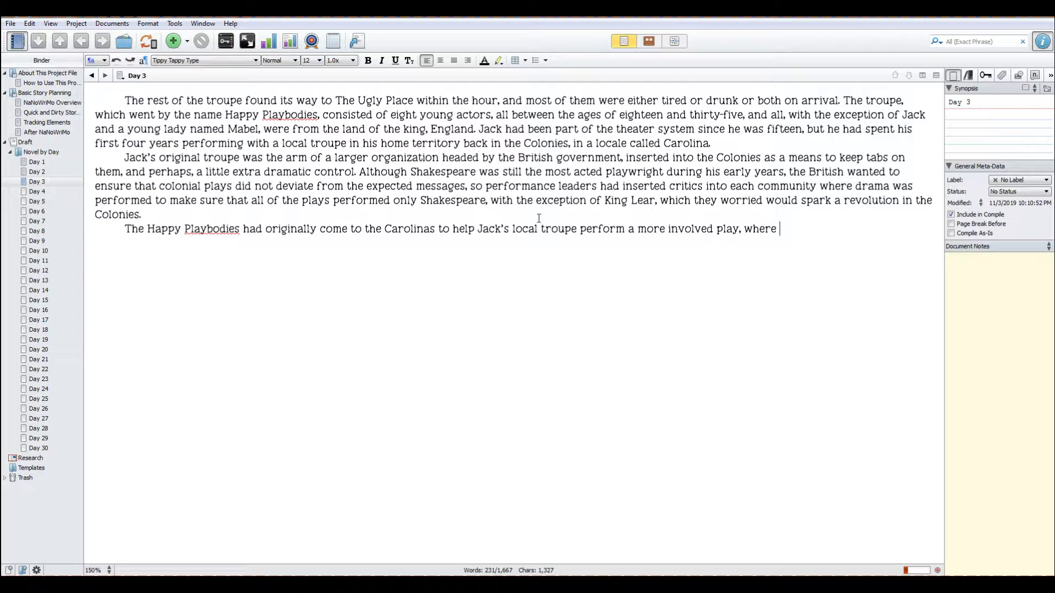
{"action": "type", "text": "en actors wer"}
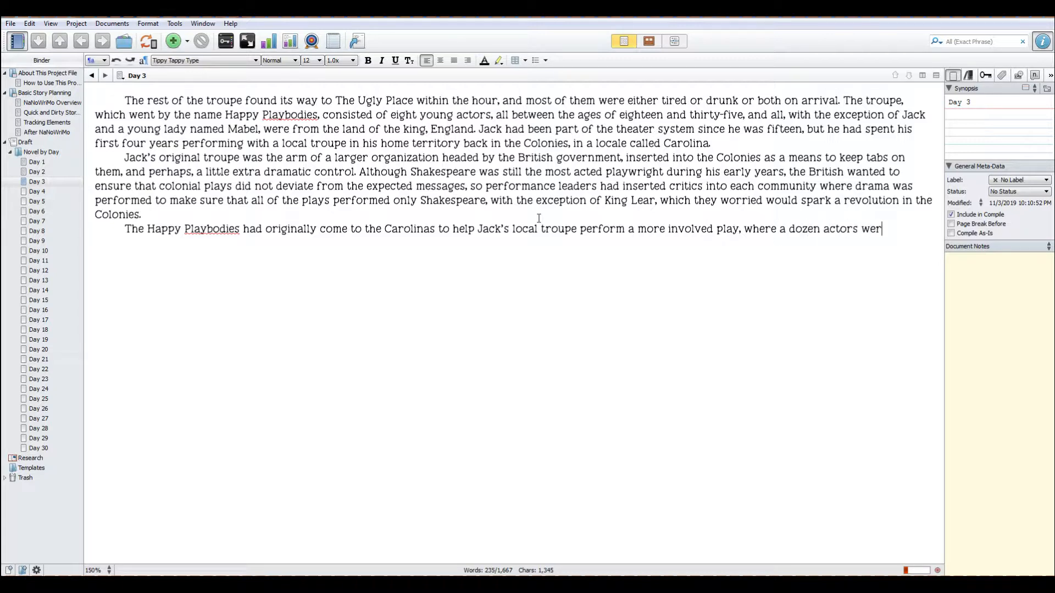
{"action": "type", "text": "e required on stag"}
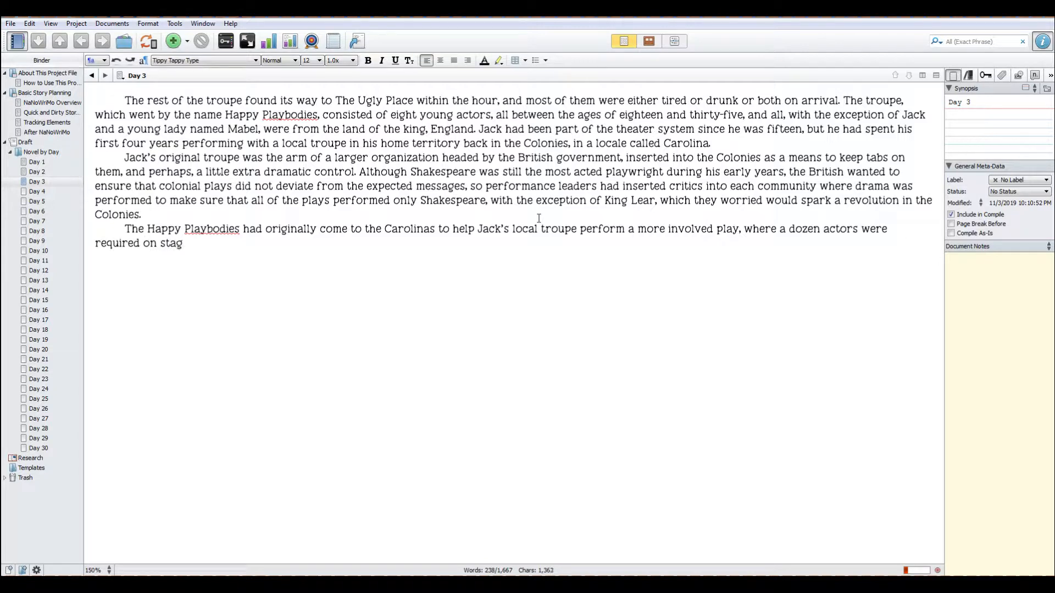
{"action": "type", "text": "e at once"}
{"action": "type", "text": ". At the time, it"}
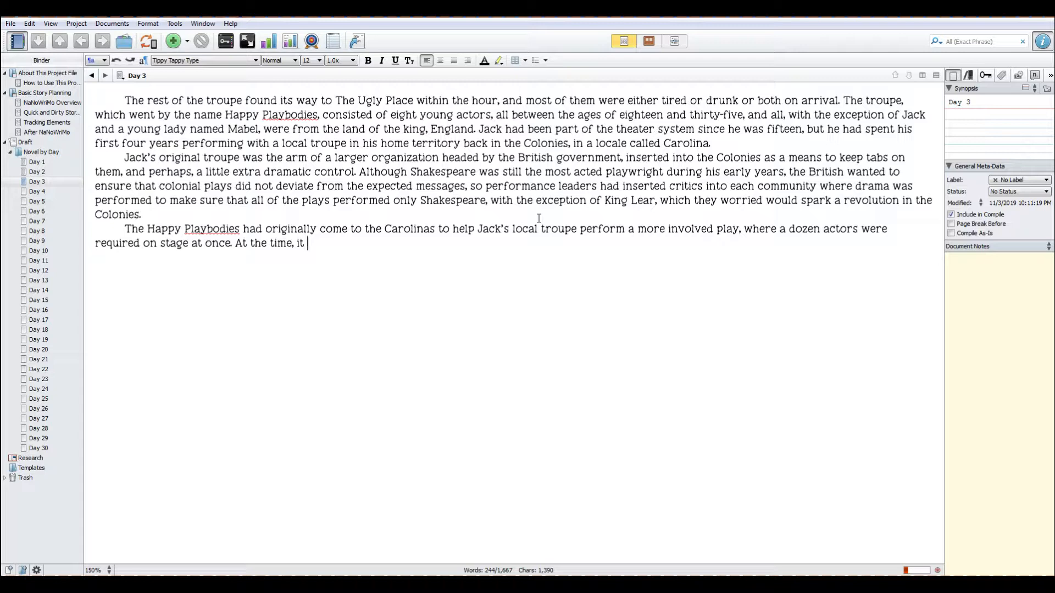
{"action": "type", "text": " was apprec"}
{"action": "key", "text": "BackSpace"}
{"action": "key", "text": "BackSpace"}
{"action": "key", "text": "BackSpace"}
{"action": "key", "text": "BackSpace"}
{"action": "key", "text": "BackSpace"}
{"action": "key", "text": "BackSpace"}
{"action": "key", "text": "BackSpace"}
{"action": "key", "text": "BackSpace"}
{"action": "key", "text": "BackSpace"}
{"action": "key", "text": "BackSpace"}
{"action": "key", "text": "BackSpace"}
{"action": "key", "text": "BackSpace"}
{"action": "key", "text": "BackSpace"}
{"action": "key", "text": "BackSpace"}
{"action": "key", "text": "BackSpace"}
{"action": "key", "text": "BackSpace"}
{"action": "key", "text": "BackSpace"}
{"action": "key", "text": "BackSpace"}
{"action": "key", "text": "BackSpace"}
{"action": "key", "text": "BackSpace"}
{"action": "key", "text": "BackSpace"}
{"action": "key", "text": "BackSpace"}
{"action": "key", "text": "BackSpace"}
Begin the next sentence with "However, his local troupe did not appreciate having the British interfere".
{"action": "type", "text": "Ho"}
{"action": "type", "text": "wever"}
{"action": "type", "text": ", the"}
{"action": "key", "text": "BackSpace"}
{"action": "key", "text": "BackSpace"}
{"action": "key", "text": "BackSpace"}
{"action": "key", "text": "BackSpace"}
{"action": "type", "text": "his local trou"}
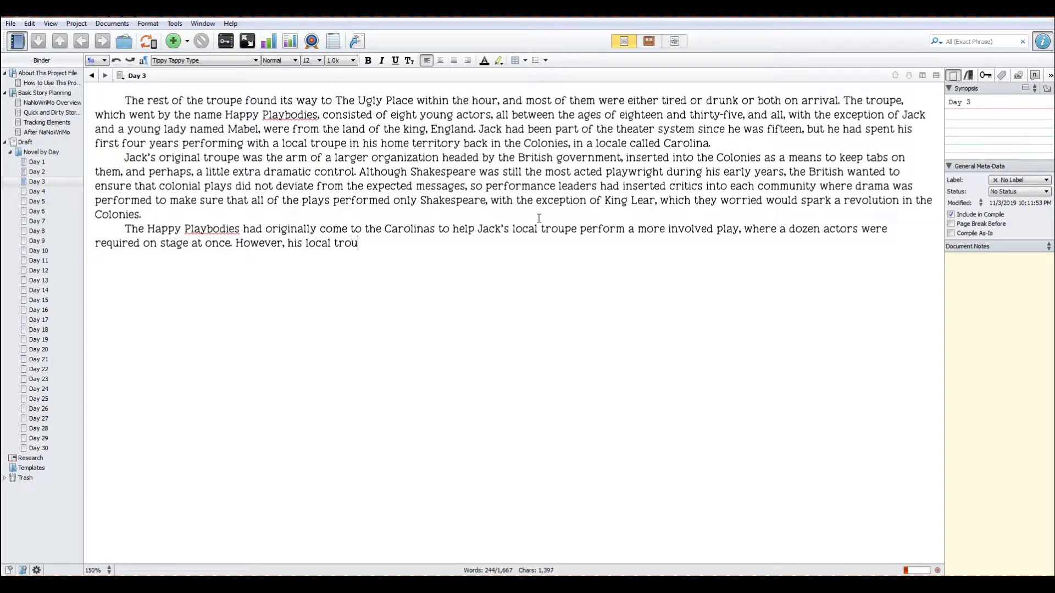
{"action": "type", "text": "pe did not appreciate having the British interfere, ev"}
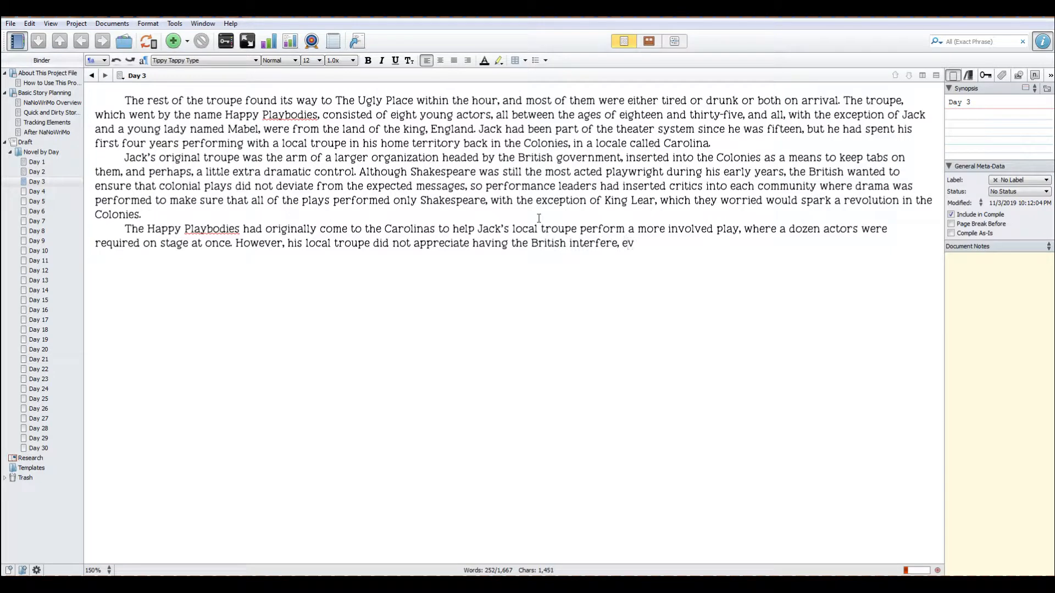
Continue the sentence with "even if they did need the numbers, so".
{"action": "type", "text": "en if they did need the nu,m"}
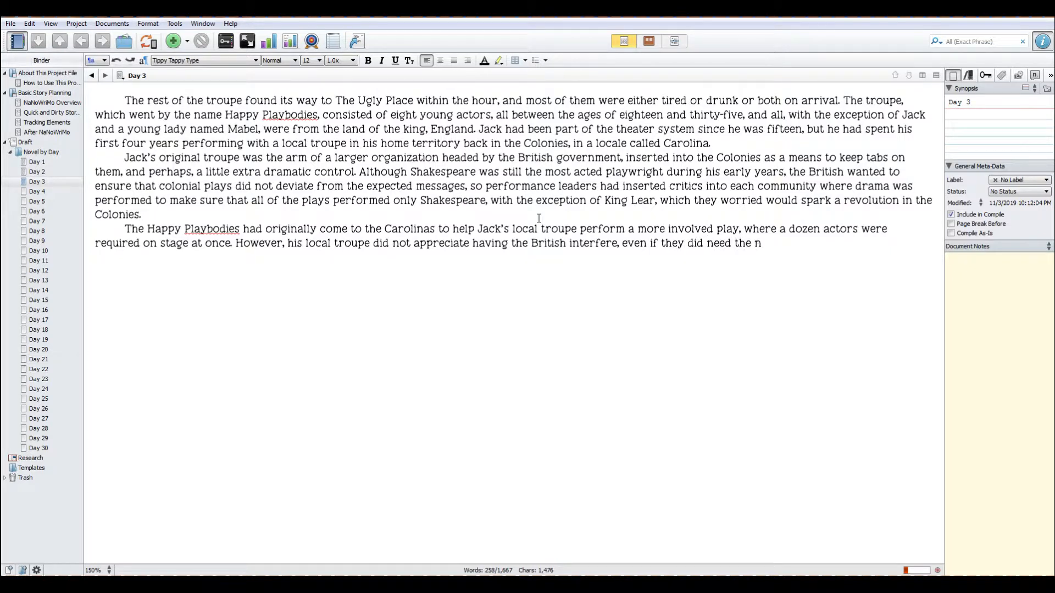
{"action": "key", "text": "BackSpace"}
{"action": "key", "text": "BackSpace"}
{"action": "type", "text": "mbe"}
{"action": "type", "text": "rs, so they"}
Finish the sentence with "his troupe leader had filed a claim against their presence.".
{"action": "key", "text": "BackSpace"}
{"action": "key", "text": "BackSpace"}
{"action": "key", "text": "BackSpace"}
{"action": "key", "text": "BackSpace"}
{"action": "key", "text": "BackSpace"}
{"action": "type", "text": "his troupe leader had filed a claim a"}
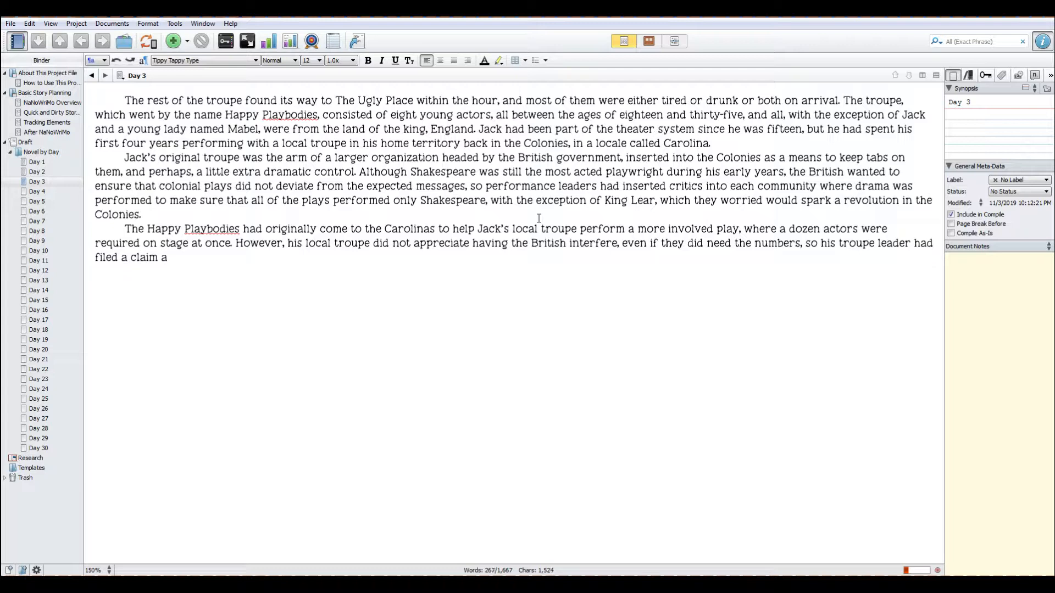
{"action": "type", "text": "gainst their presence."}
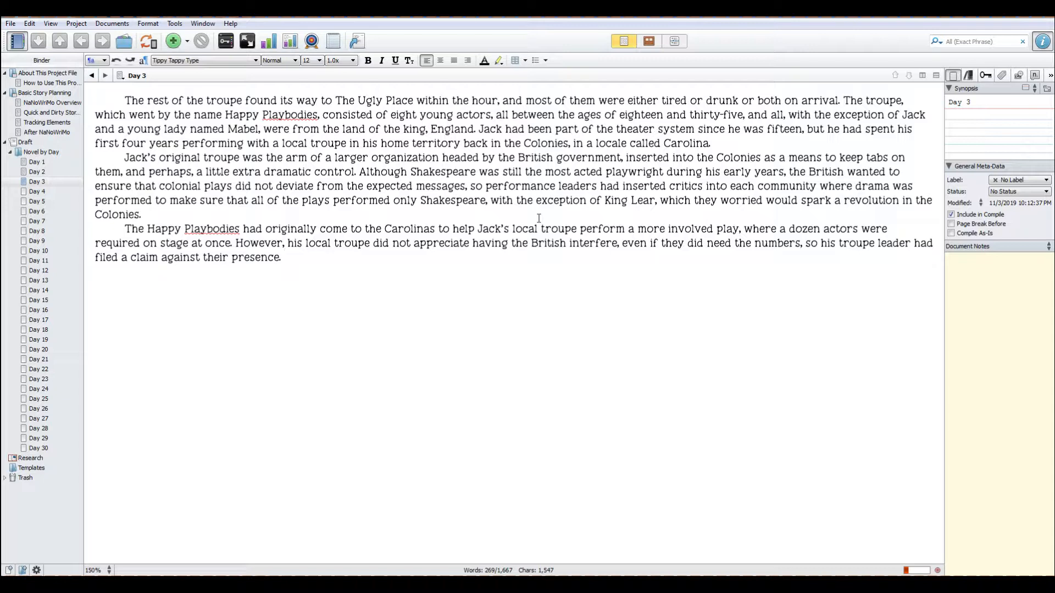
Begin another sentence with "The complaint had taken several months to reach the British government,".
{"action": "type", "text": "The complaint "}
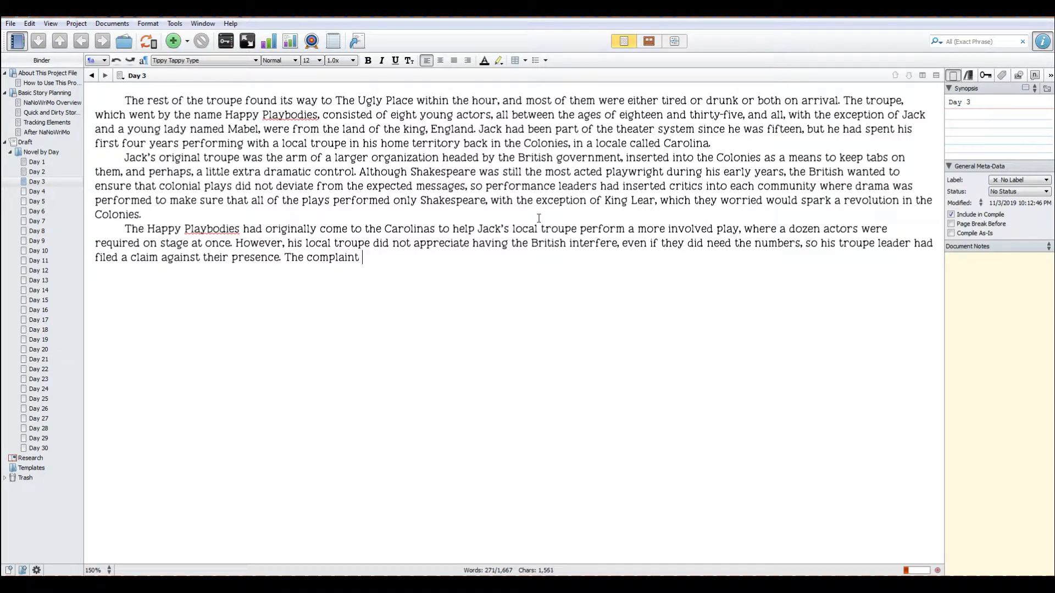
{"action": "type", "text": "had taken several m"}
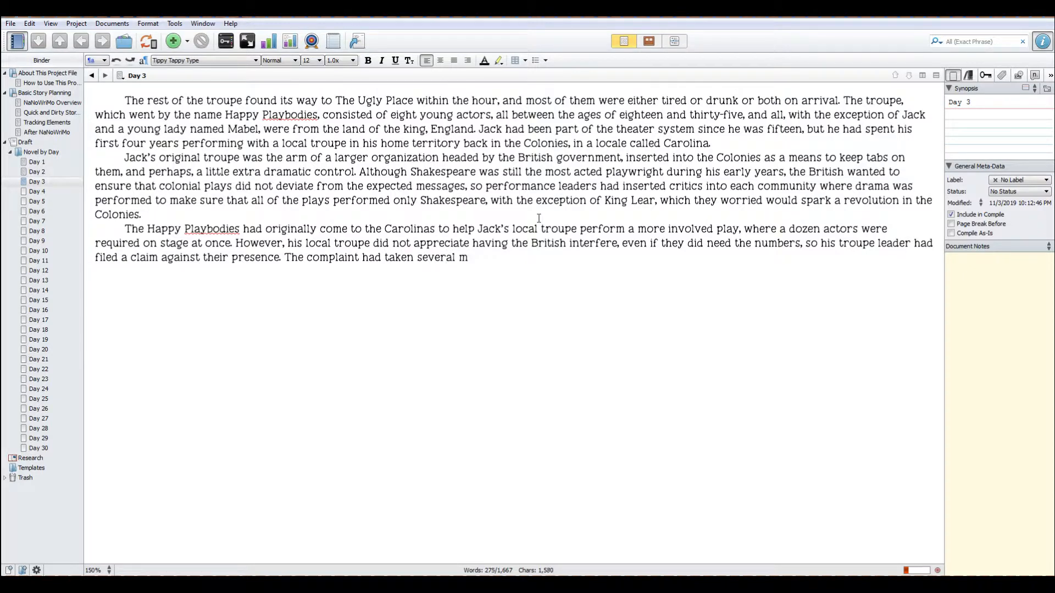
{"action": "type", "text": "onths to reach the Br"}
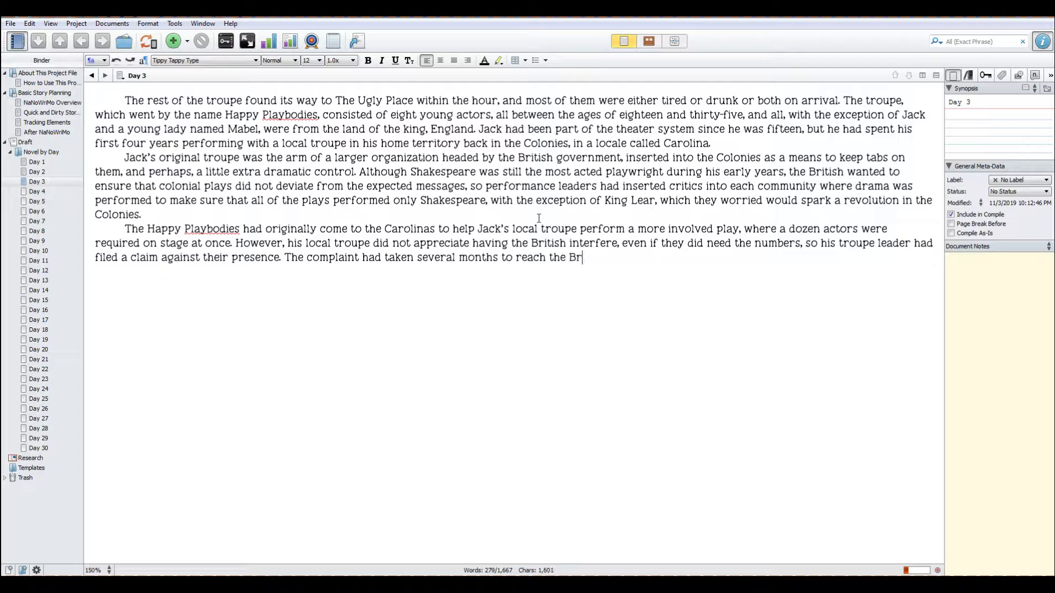
{"action": "type", "text": "itish government,"}
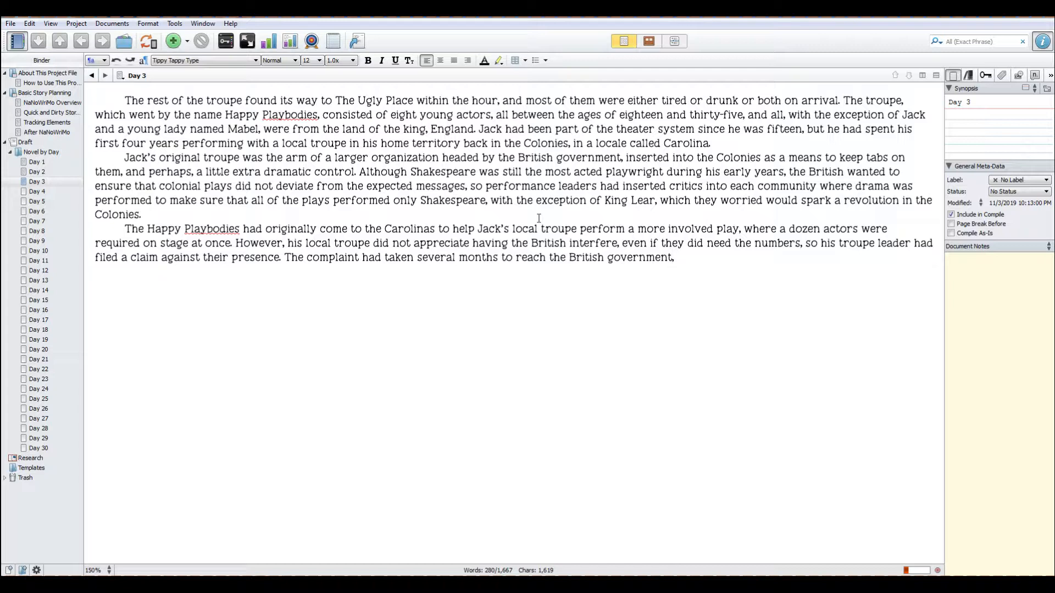
Continue the complaint sentence with "enter the bureaucratic process for appeals, and return to the Colonies with an answer".
{"action": "type", "text": "enter the bureaucrat"}
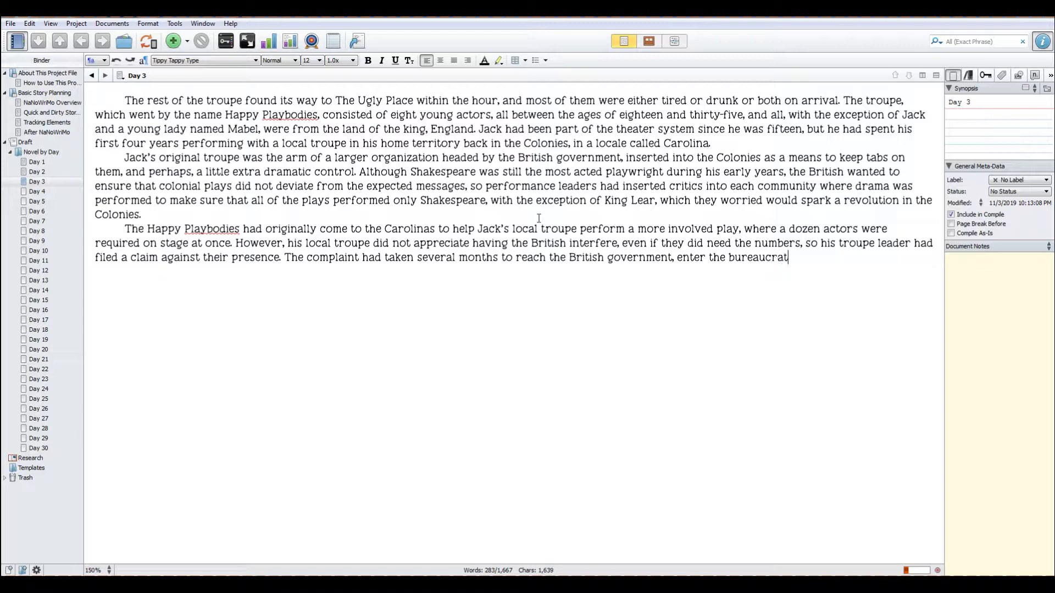
{"action": "type", "text": "ic process for appeals,"}
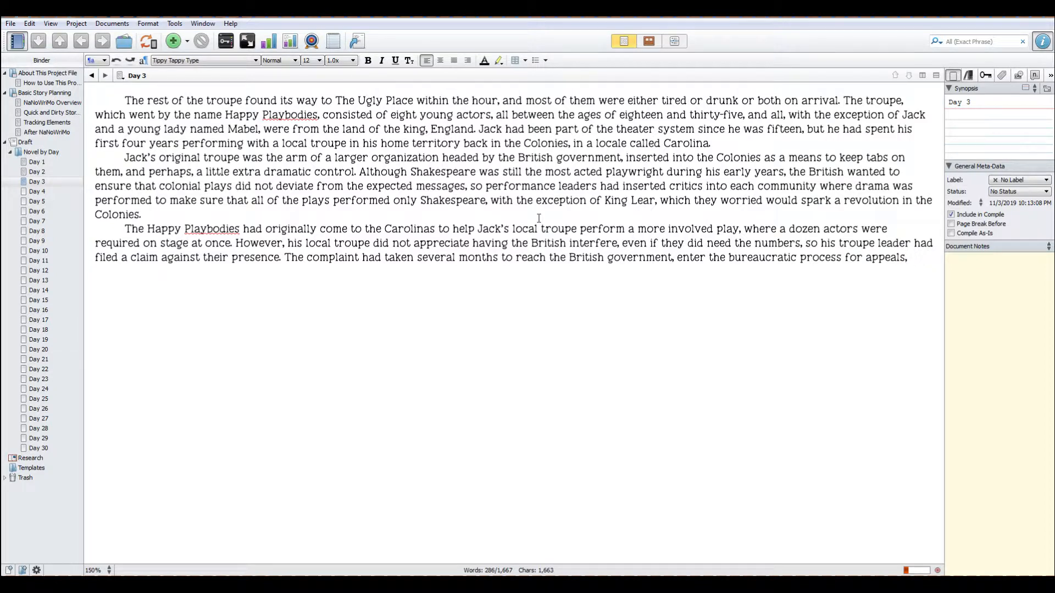
{"action": "type", "text": " and return to the col"}
{"action": "key", "text": "BackSpace"}
{"action": "key", "text": "BackSpace"}
{"action": "key", "text": "BackSpace"}
{"action": "type", "text": "Colonies with an anse"}
{"action": "key", "text": "BackSpace"}
{"action": "type", "text": "wer"}
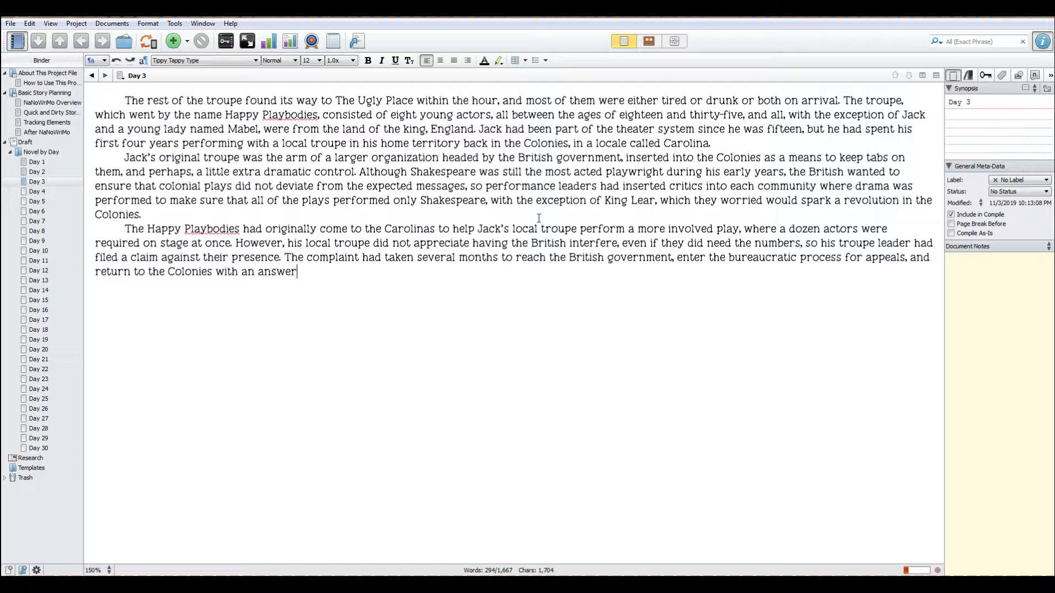
Finish the complaint sentence with ", to which the response had simply said, “Deal with it.”".
{"action": "type", "text": ", to which the response had simply said “Dal wit"}
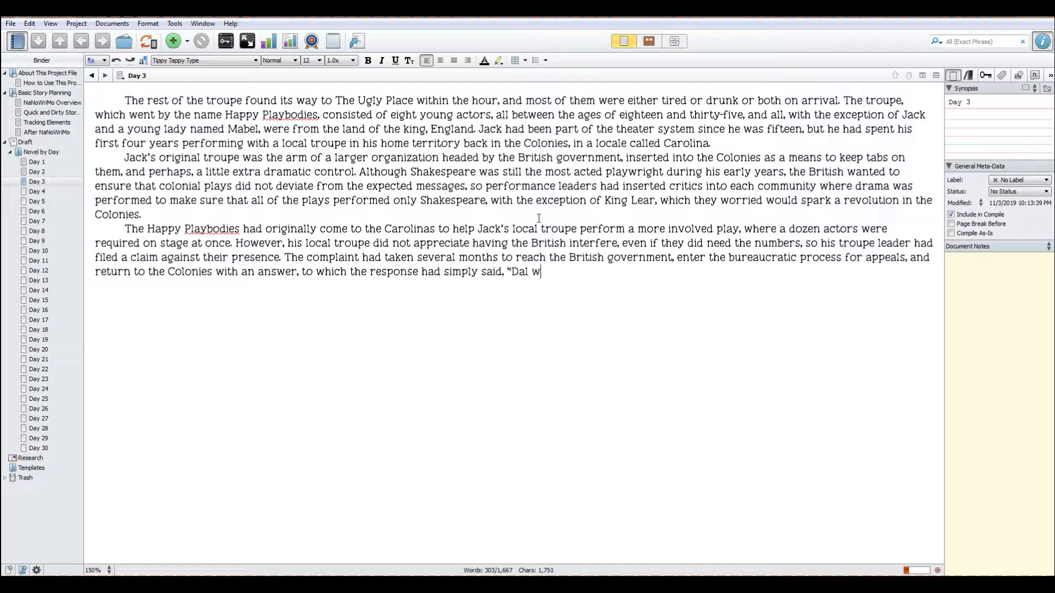
{"action": "key", "text": "BackSpace"}
{"action": "key", "text": "BackSpace"}
{"action": "key", "text": "BackSpace"}
{"action": "key", "text": "BackSpace"}
{"action": "key", "text": "BackSpace"}
{"action": "key", "text": "BackSpace"}
{"action": "type", "text": "eal with"}
{"action": "type", "text": " it.\""}
Add the sentence "The local troupe leader did not want to deal with it, so he quit the troupe.".
{"action": "type", "text": " The local "}
{"action": "type", "text": "troupe leader"}
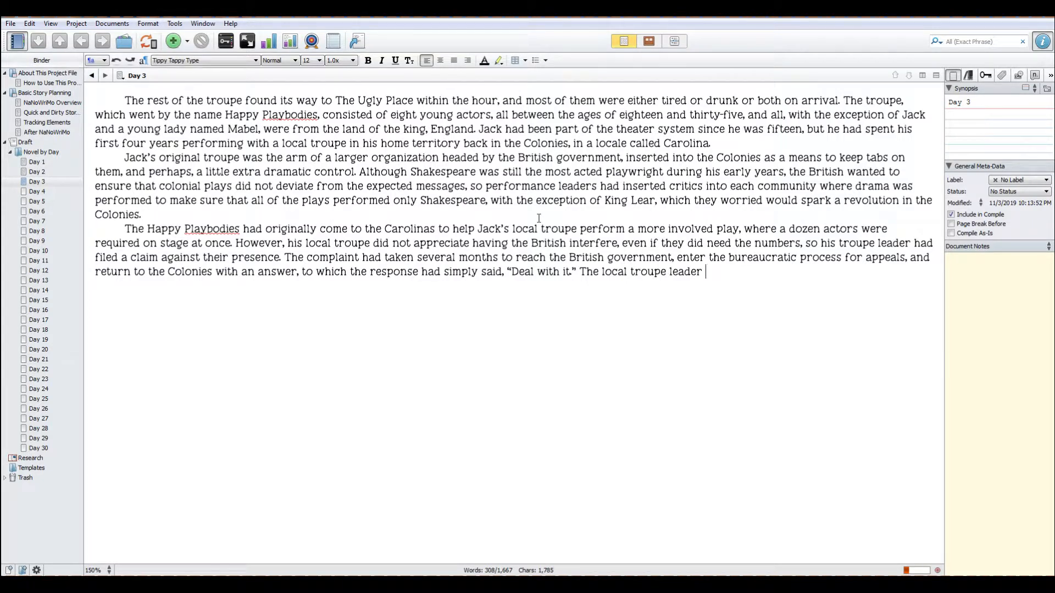
{"action": "type", "text": "did not want to deal with it, so "}
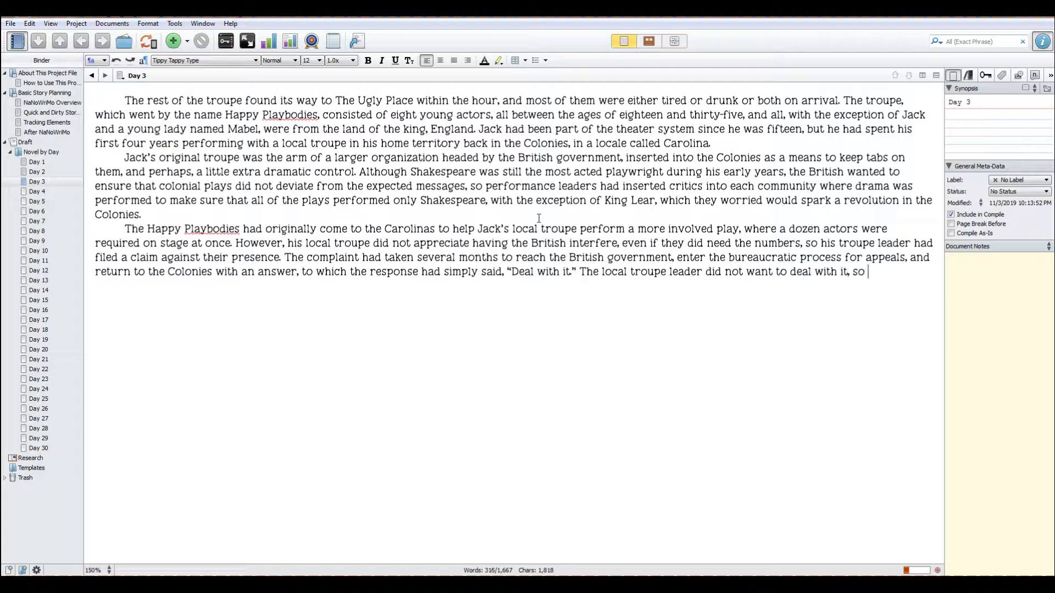
{"action": "type", "text": "he quit the troupe"}
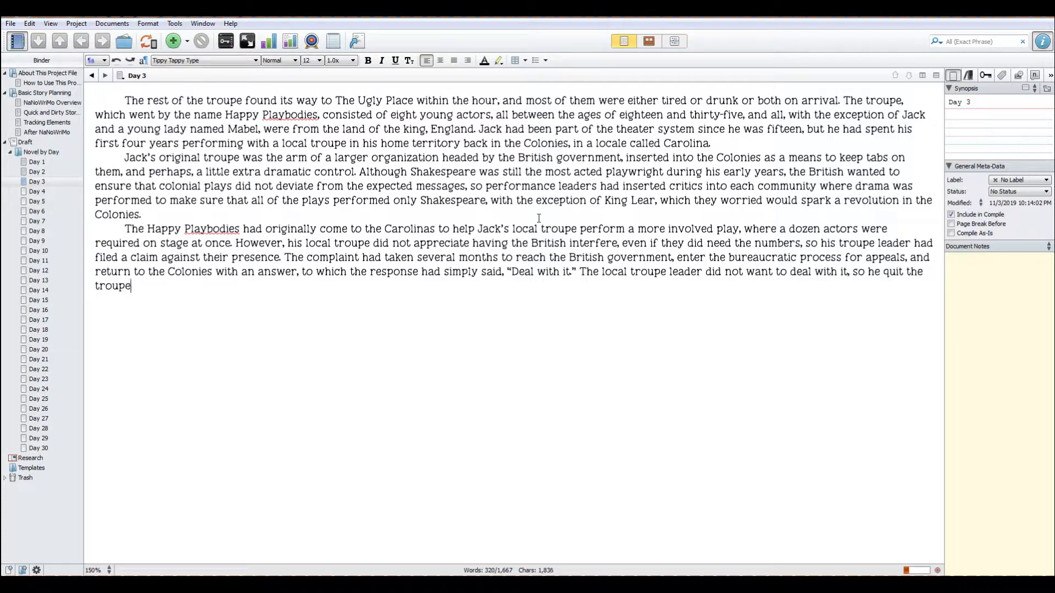
Begin the next sentence with "Because Jack's fellow actors had such loyalty to the".
{"action": "type", "text": ". Because "}
{"action": "type", "text": "Jack's fellpw"}
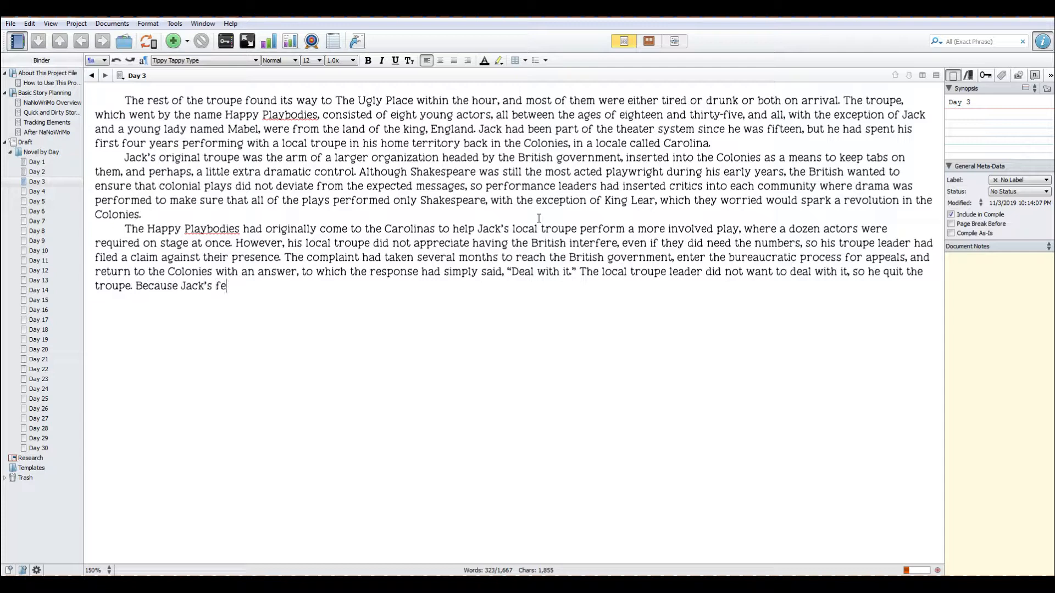
{"action": "key", "text": "BackSpace"}
{"action": "key", "text": "BackSpace"}
{"action": "type", "text": "ow actro"}
{"action": "key", "text": "BackSpace"}
{"action": "type", "text": "ors had such loyalty to the "}
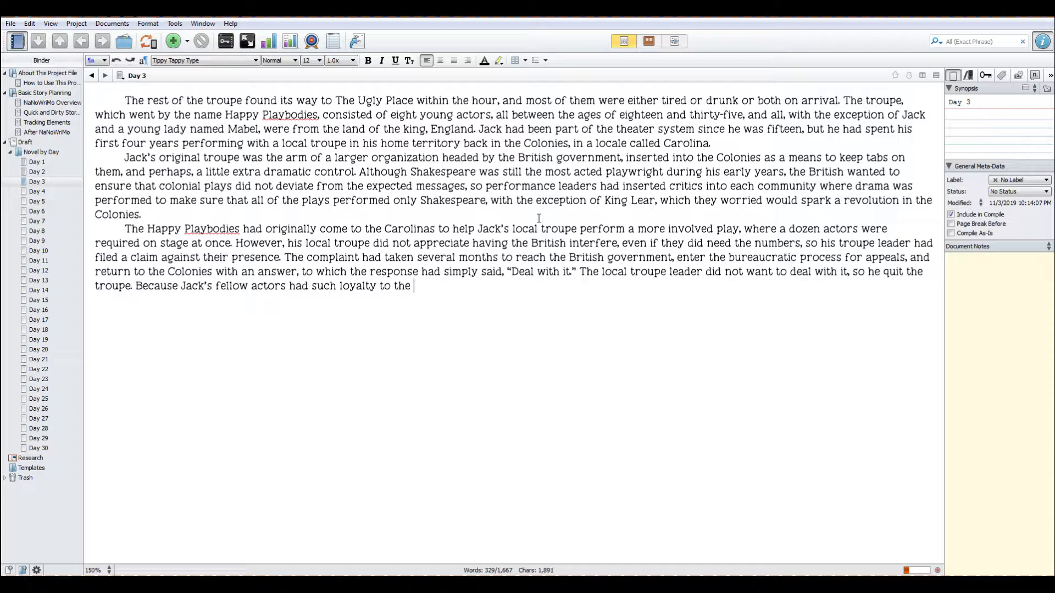
Continue the sentence about the fellow actors with "troupe leader, they had quit, too".
{"action": "type", "text": "troupe leader."}
{"action": "key", "text": "BackSpace"}
{"action": "key", "text": "BackSpace"}
{"action": "type", "text": ", they ahd"}
{"action": "key", "text": "BackSpace"}
{"action": "key", "text": "BackSpace"}
{"action": "key", "text": "BackSpace"}
{"action": "type", "text": "had quit,"}
{"action": "key", "text": "BackSpace"}
{"action": "type", "text": ", too."}
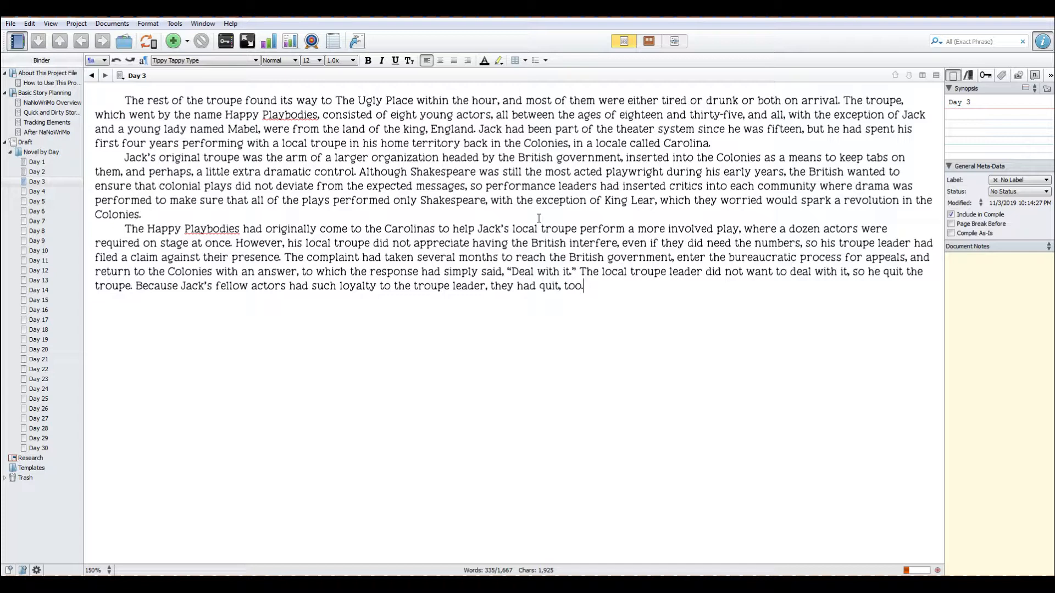
Extend the sentence about the actors quitting with ", leaving Jack without a job.".
{"action": "key", "text": "BackSpace"}
{"action": "type", "text": ", leaving Jack wiht"}
{"action": "key", "text": "BackSpace"}
{"action": "key", "text": "BackSpace"}
{"action": "type", "text": "thout a job."}
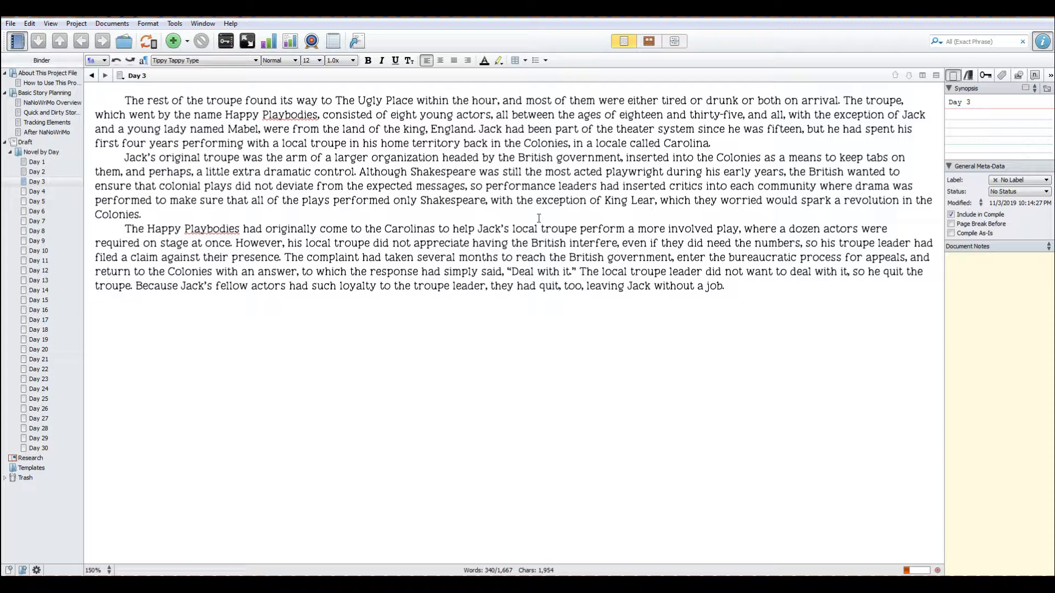
Start a new paragraph with "Because Jack's loyalty was to the theater, and not to a whiny guy who wore tights for a living".
{"action": "type", "text": "Because Ja"}
{"action": "type", "text": "ck'"}
{"action": "type", "text": "s loyalty was "}
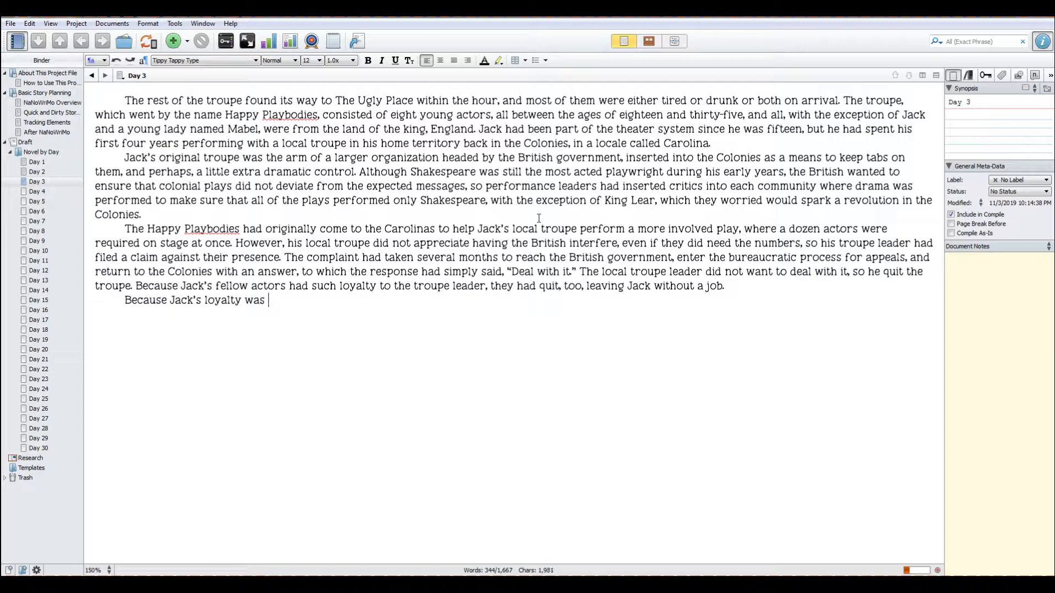
{"action": "type", "text": "to the theater, and not to a whiny"}
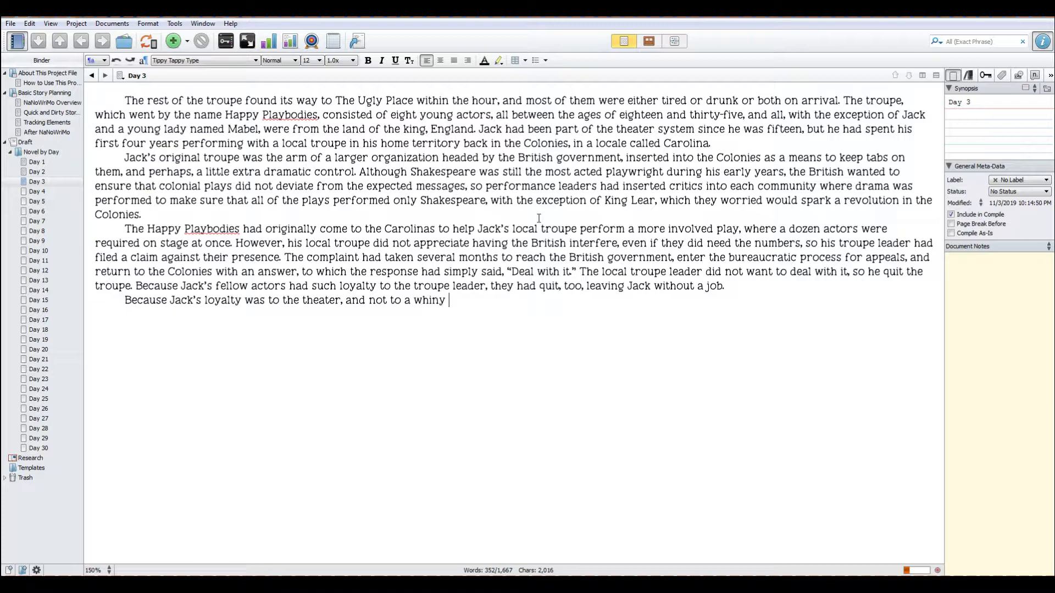
{"action": "type", "text": " guy who wore tights for a living"}
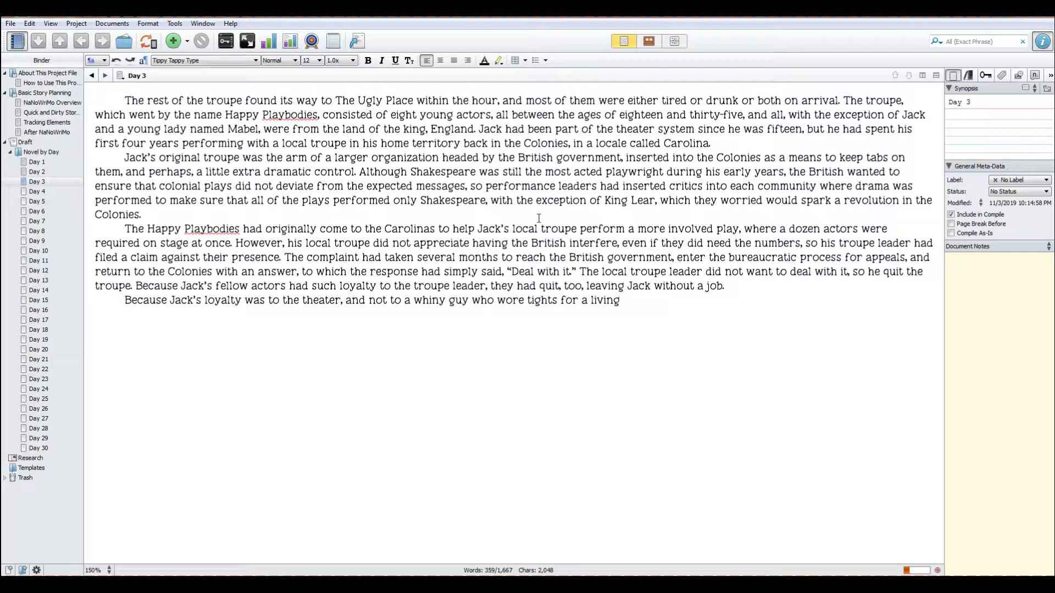
Complete the new paragraph's first sentence with ", he decided to join the Happy Playbodies".
{"action": "type", "text": ", he decided to jon"}
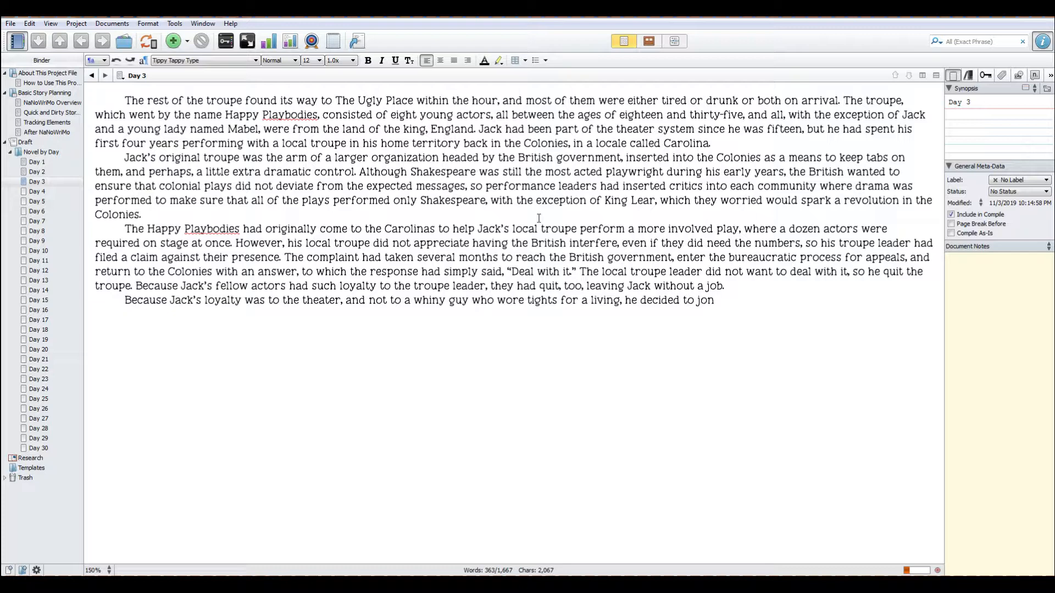
{"action": "key", "text": "BackSpace"}
{"action": "type", "text": "in the Happy Playbodies"}
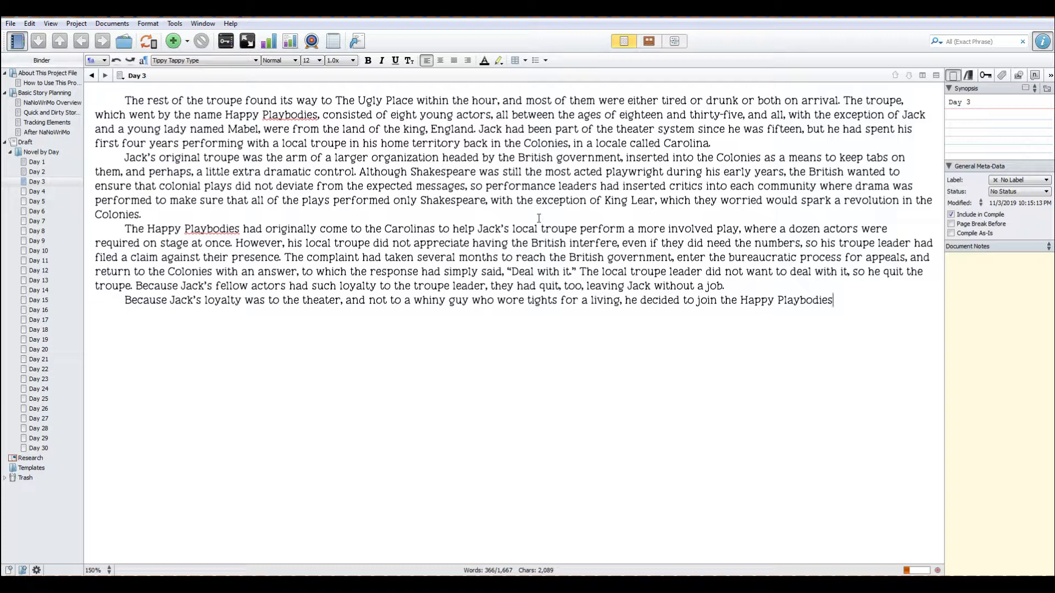
End that sentence with a period and begin another with "He assumed that they were in the".
{"action": "type", "text": ". He assumed thagt"}
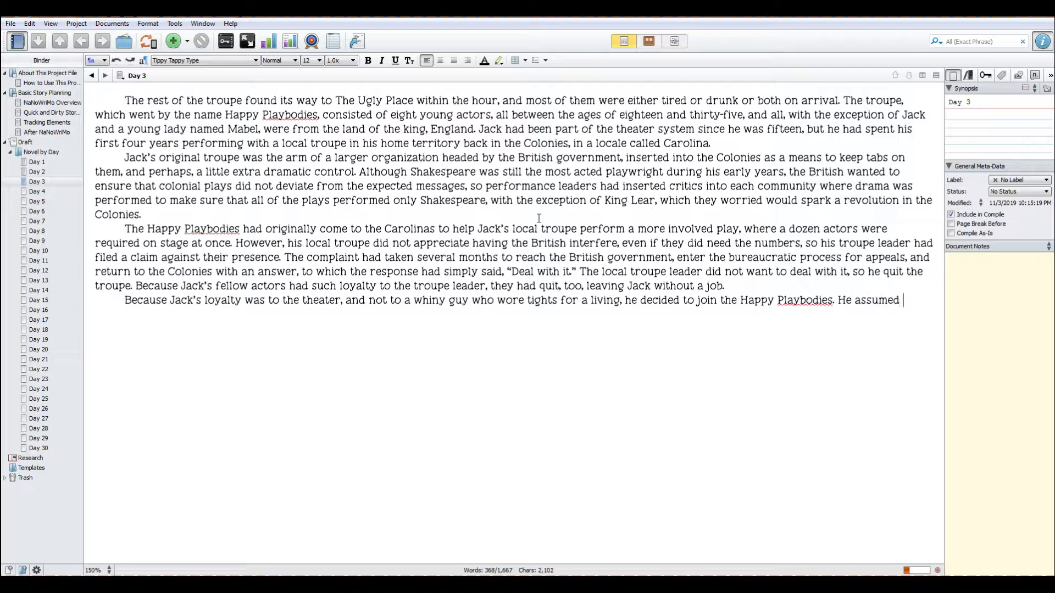
{"action": "key", "text": "BackSpace"}
{"action": "key", "text": "BackSpace"}
{"action": "key", "text": "BackSpace"}
{"action": "type", "text": "at they were in the"}
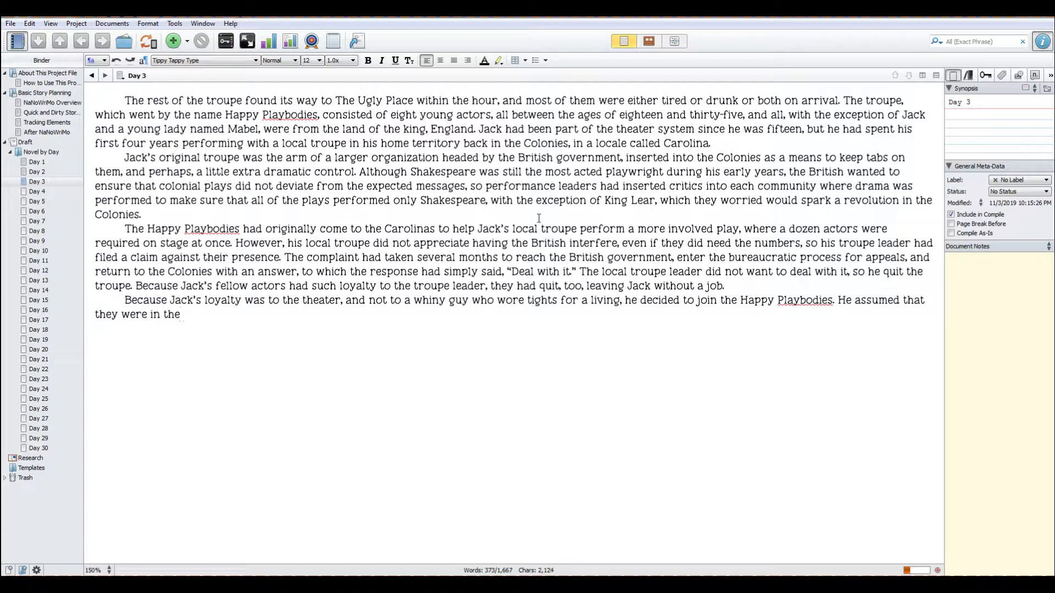
Continue the sentence with "Carolinas to stay, and by joining them".
{"action": "type", "text": " Carolinas to stay, anbd"}
{"action": "key", "text": "BackSpace"}
{"action": "key", "text": "BackSpace"}
{"action": "key", "text": "BackSpace"}
{"action": "type", "text": ", anbd"}
{"action": "key", "text": "BackSpace"}
{"action": "key", "text": "BackSpace"}
{"action": "type", "text": "d by joining them"}
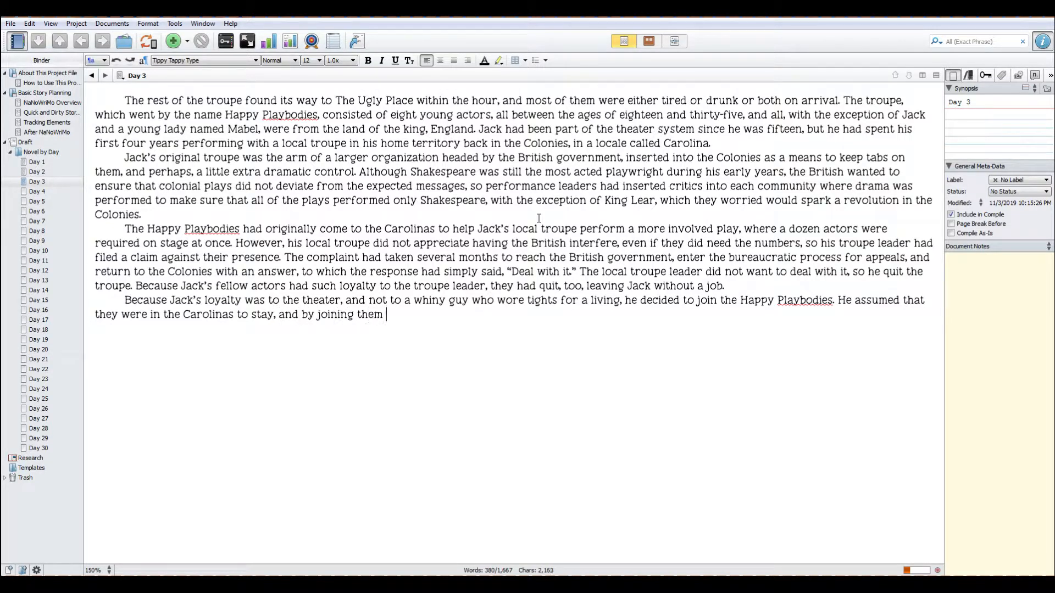
Complete the sentence with ", he would continue to perform at his favorite theater, playing his favorite roles in his favorite plays".
{"action": "key", "text": "BackSpace"}
{"action": "type", "text": ", he would continu"}
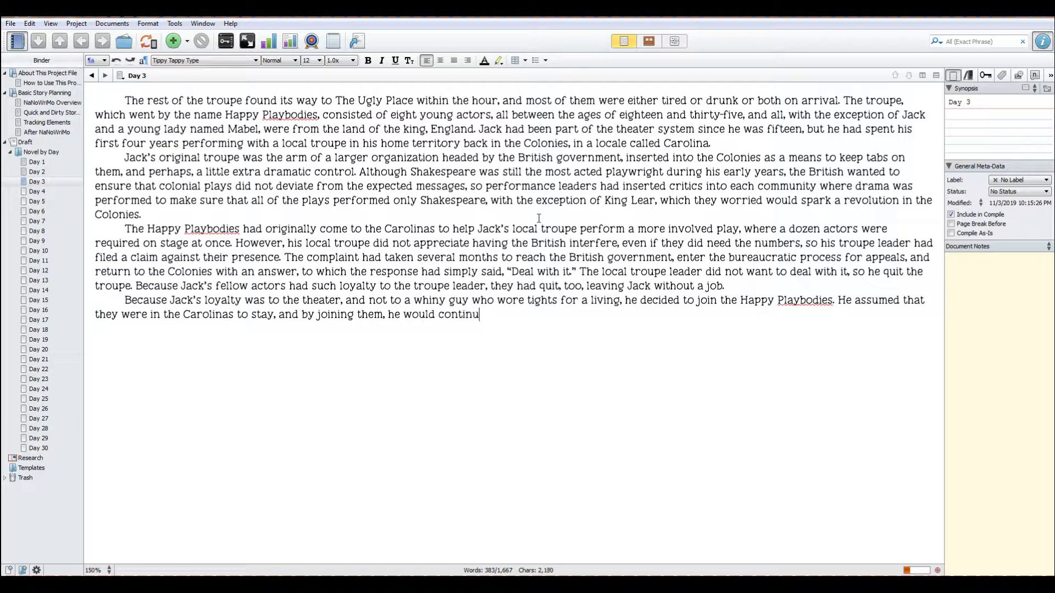
{"action": "type", "text": "e to perform at the"}
{"action": "key", "text": "BackSpace"}
{"action": "key", "text": "BackSpace"}
{"action": "key", "text": "BackSpace"}
{"action": "type", "text": "his"}
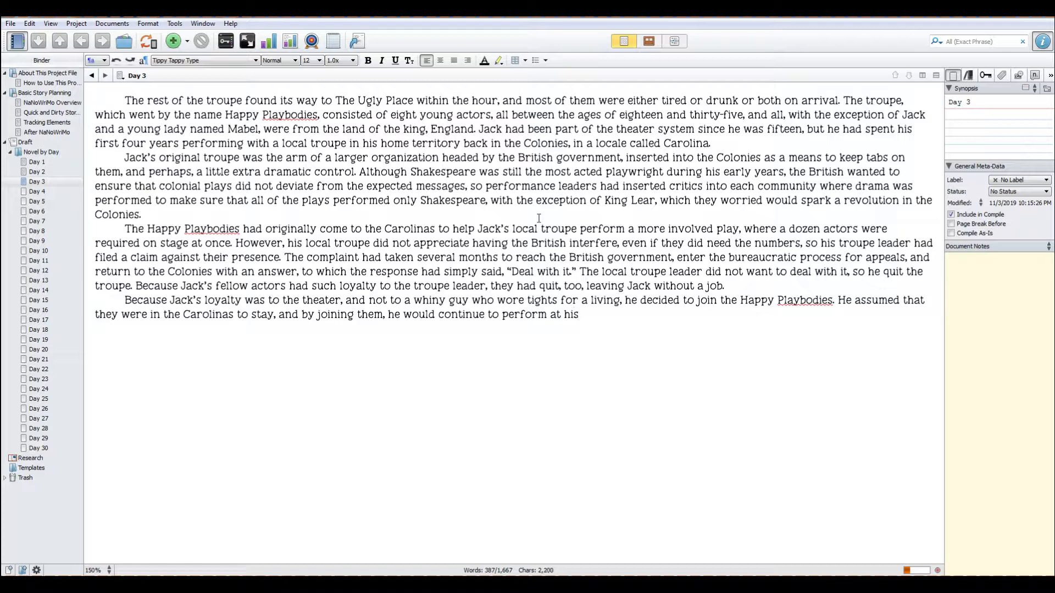
{"action": "type", "text": " favorite theater, playing"}
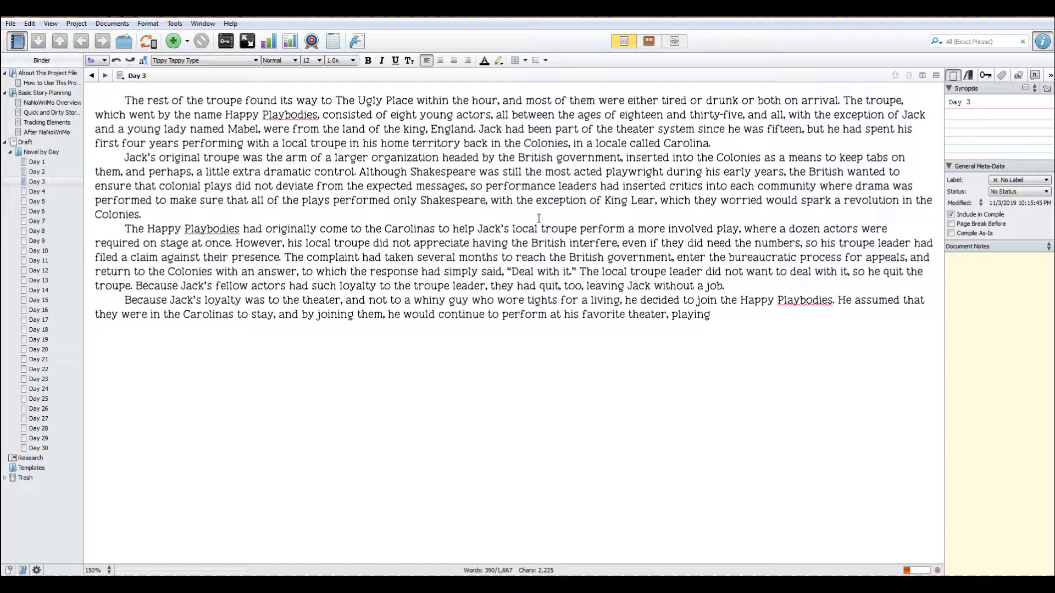
{"action": "type", "text": " his favorite roles in his favorite plays"}
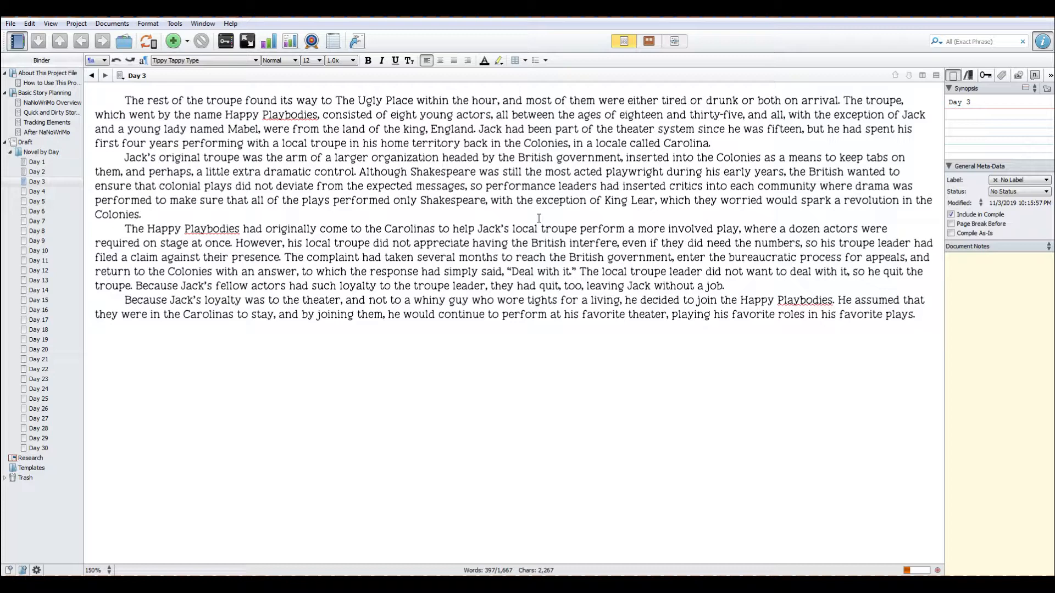
End that sentence with a period and begin another with "But, as soon as he had agreed to join them, he found himself".
{"action": "type", "text": ". But, as soon as he agre"}
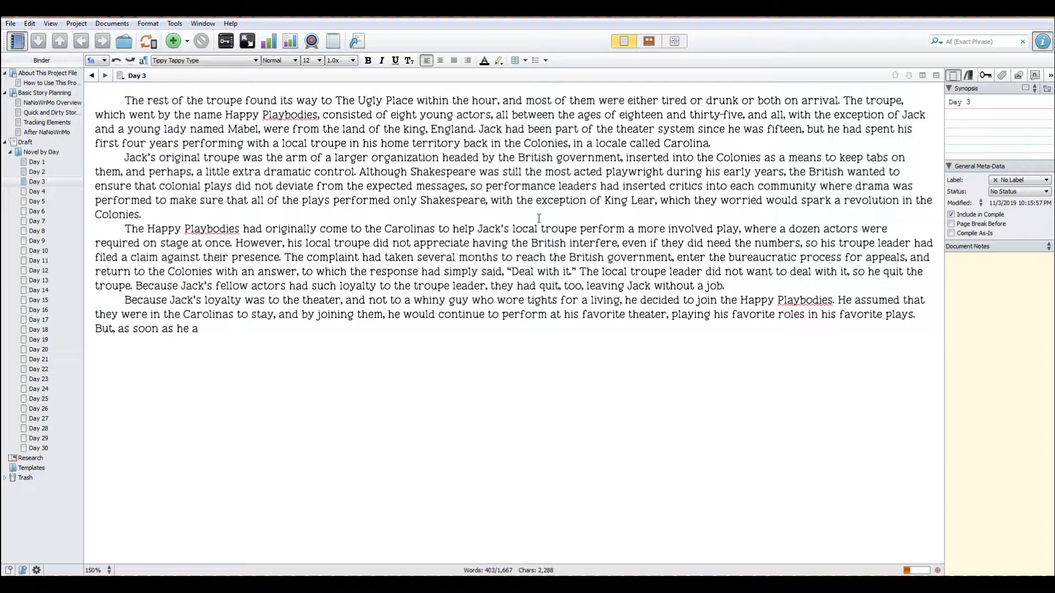
{"action": "key", "text": "BackSpace"}
{"action": "key", "text": "BackSpace"}
{"action": "key", "text": "BackSpace"}
{"action": "key", "text": "BackSpace"}
{"action": "type", "text": "had agreed to join them"}
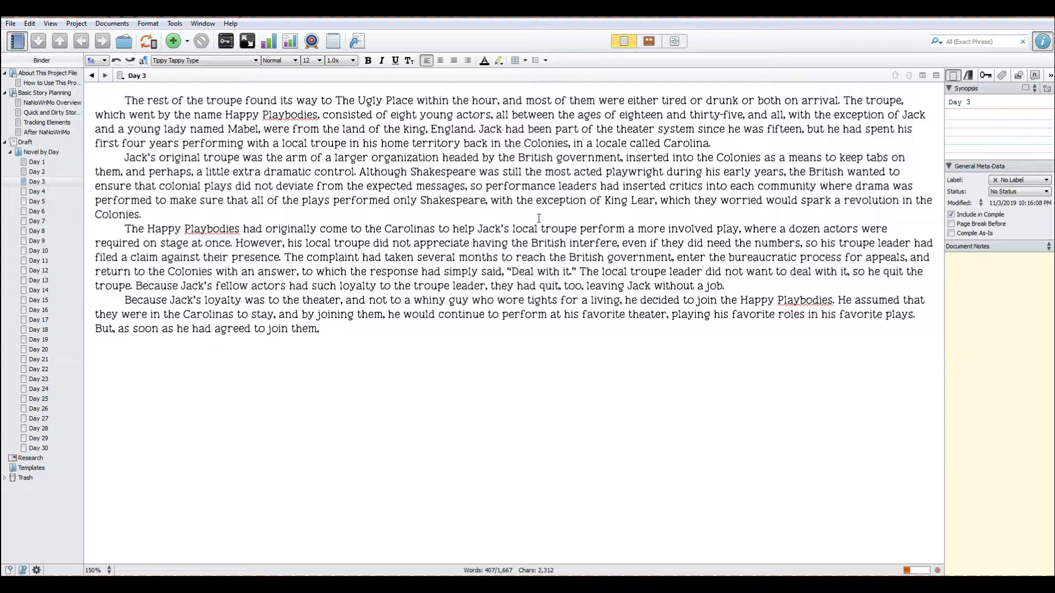
{"action": "type", "text": ", he found himself"}
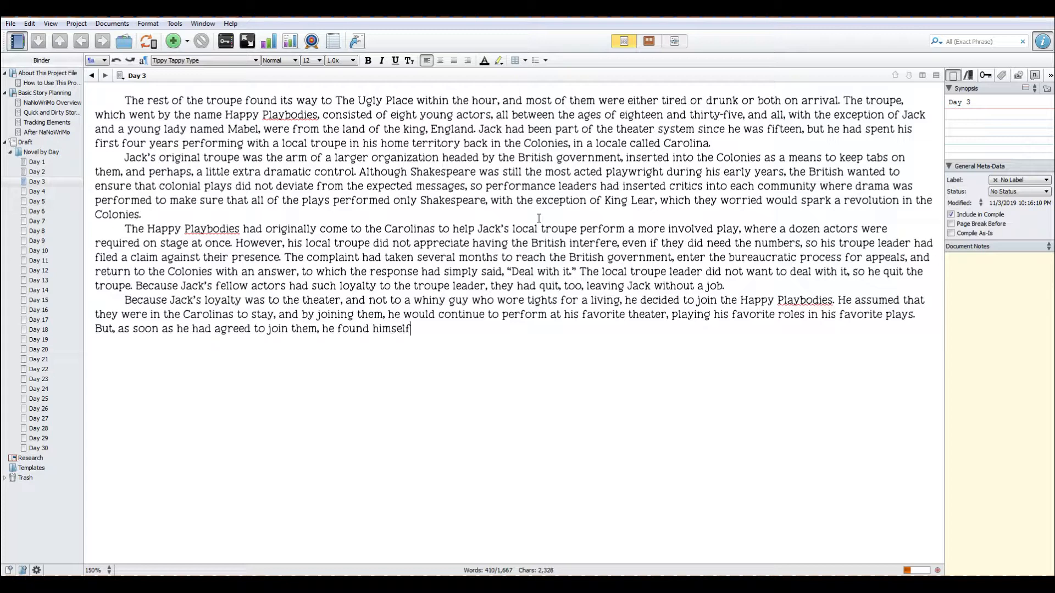
Finish the sentence with "on a ship back to England, where he was to spend the next two years learning the finer points of drama.".
{"action": "type", "text": " on a ship b"}
{"action": "type", "text": "ca"}
{"action": "type", "text": "ck to"}
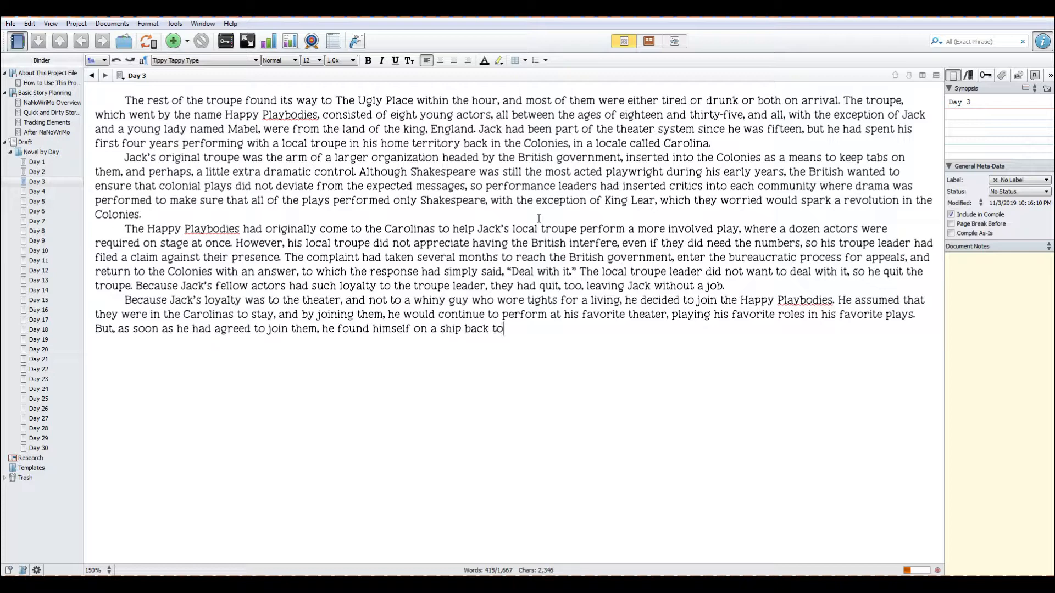
{"action": "type", "text": "England, where he"}
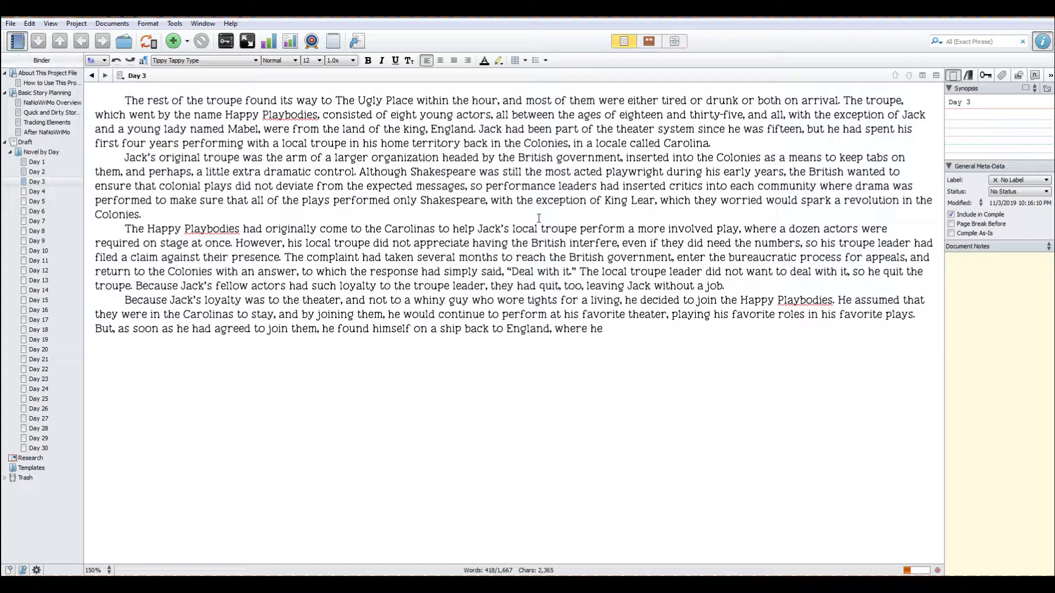
{"action": "type", "text": "was to spend the next "}
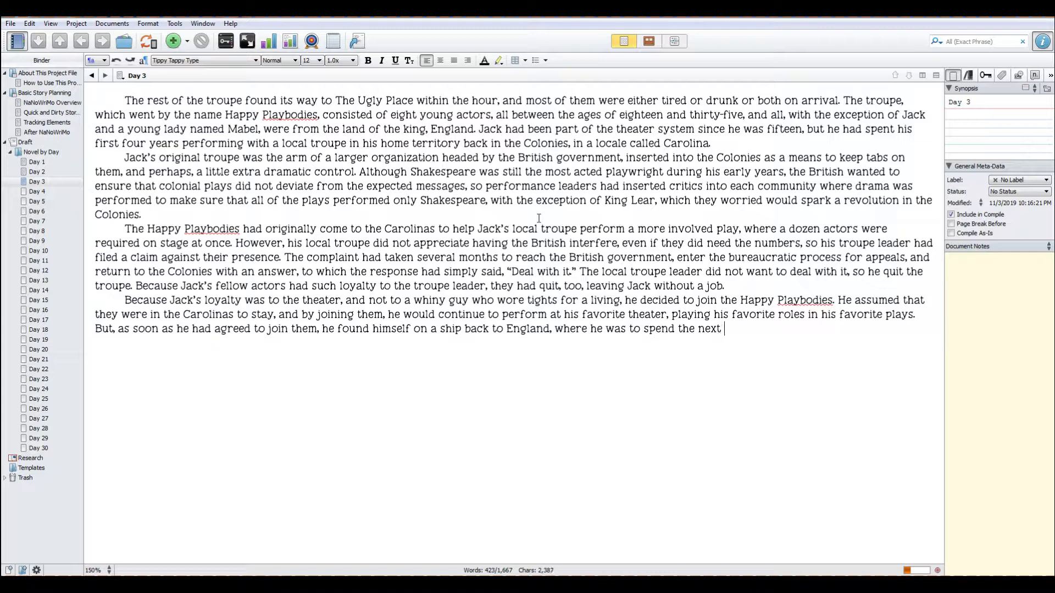
{"action": "type", "text": "two years learning the f"}
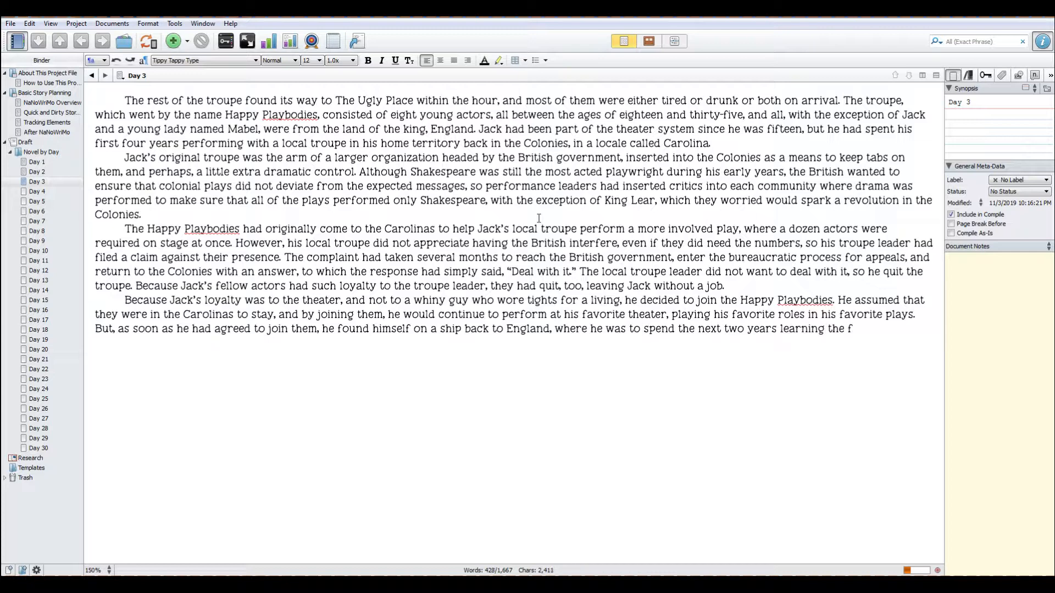
{"action": "type", "text": "iner points of drama."}
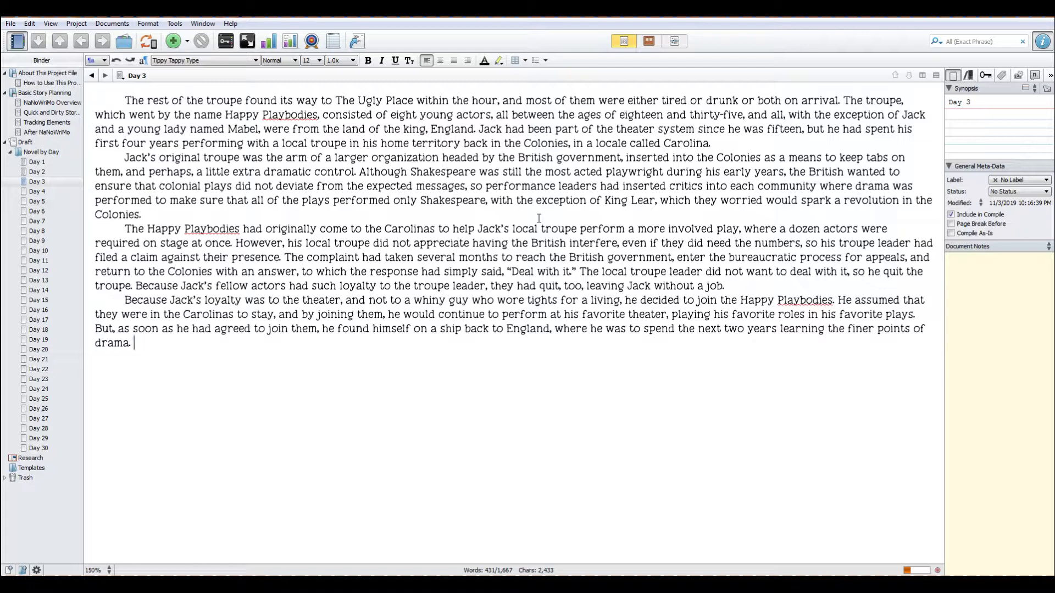
Begin the next sentence with "By the time he had come back to the Carolinas to perform for his friends and family, he discovered that".
{"action": "type", "text": "By the time he had co"}
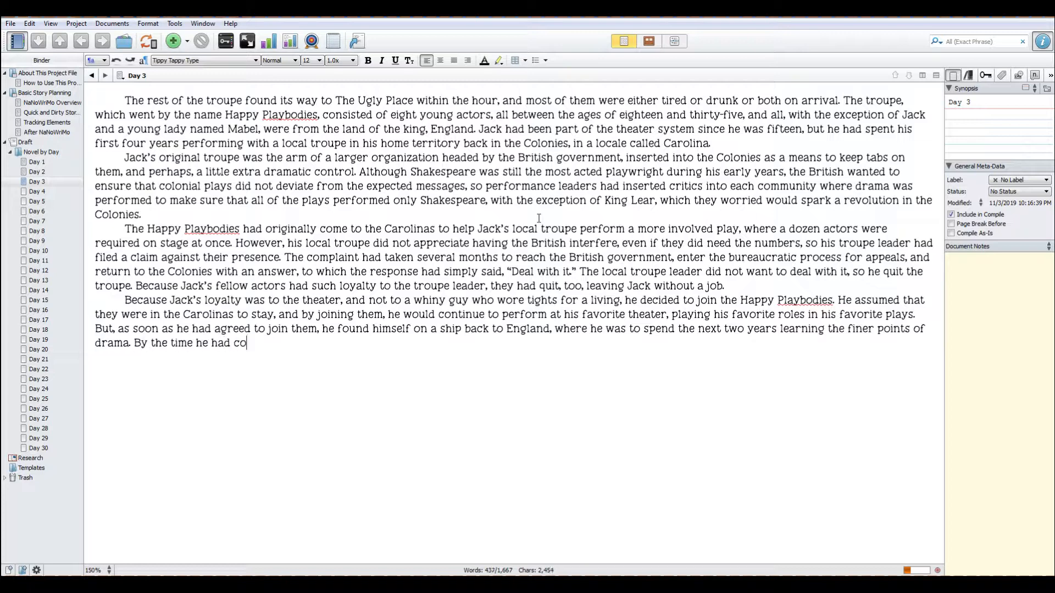
{"action": "type", "text": "me back to the Carolinas to perform"}
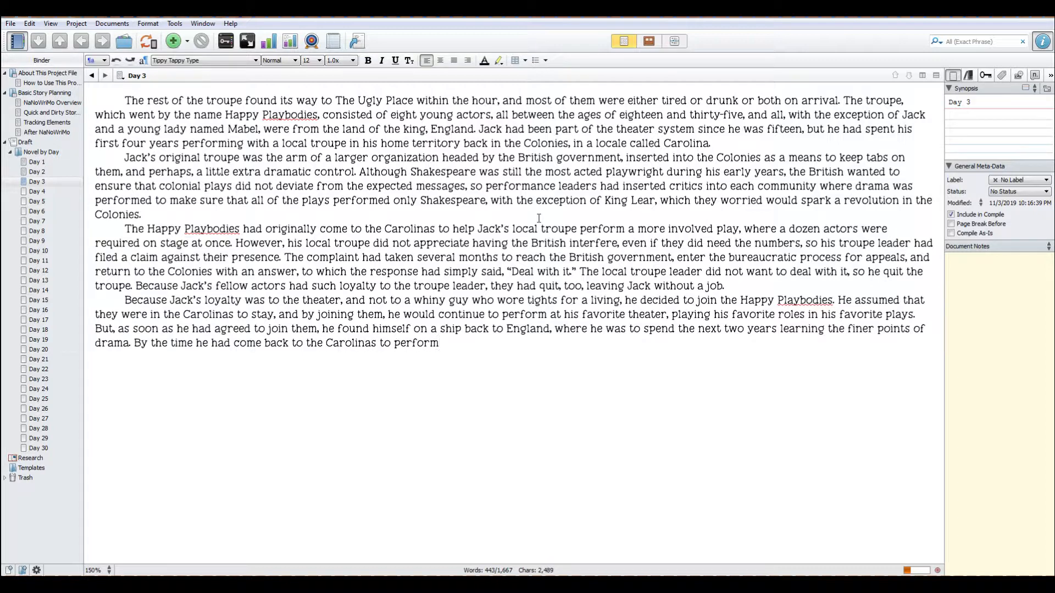
{"action": "type", "text": " for his friends and family, he"}
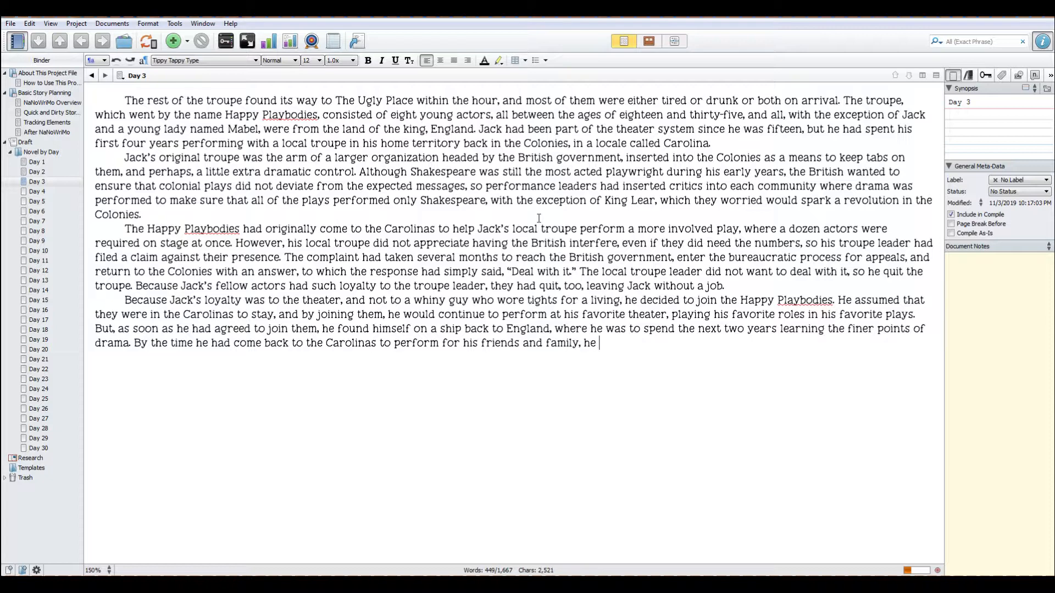
{"action": "type", "text": "discovered that"}
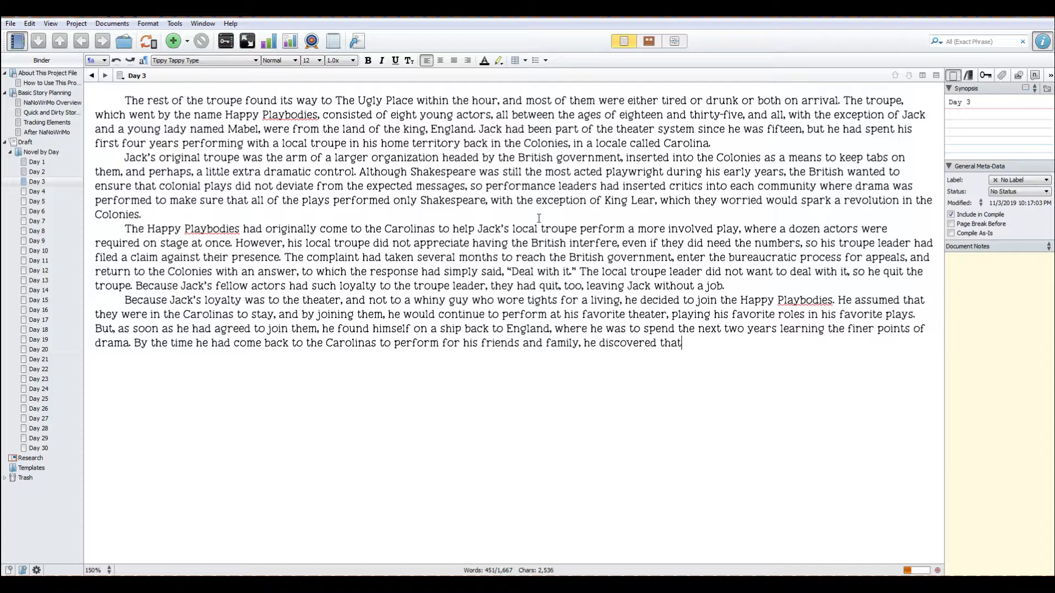
{"action": "type", "text": " his friends had all moved "}
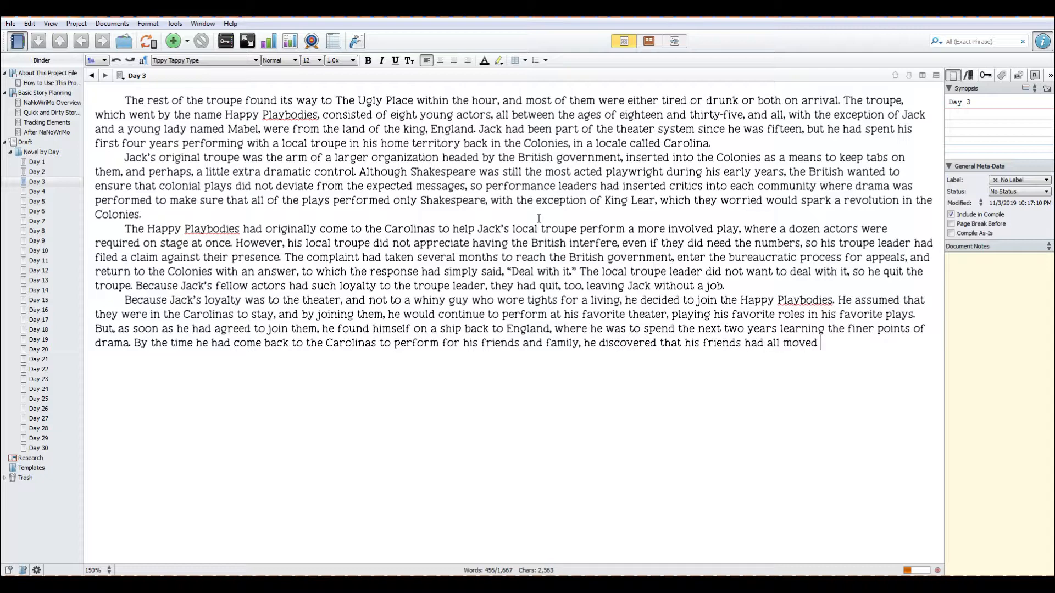
{"action": "type", "text": "to different terri"}
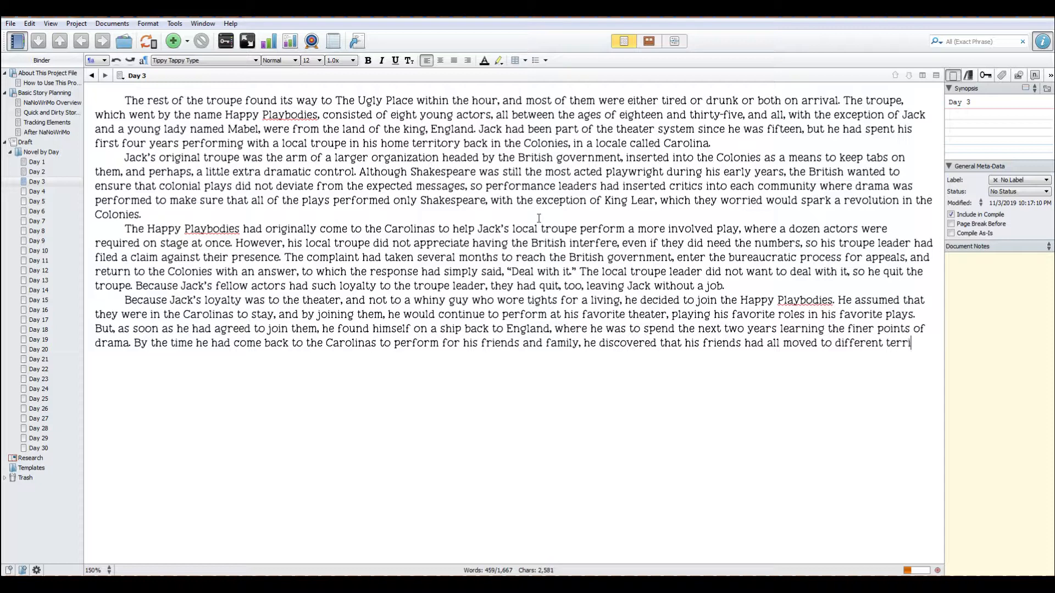
{"action": "type", "text": "tories, and his family"}
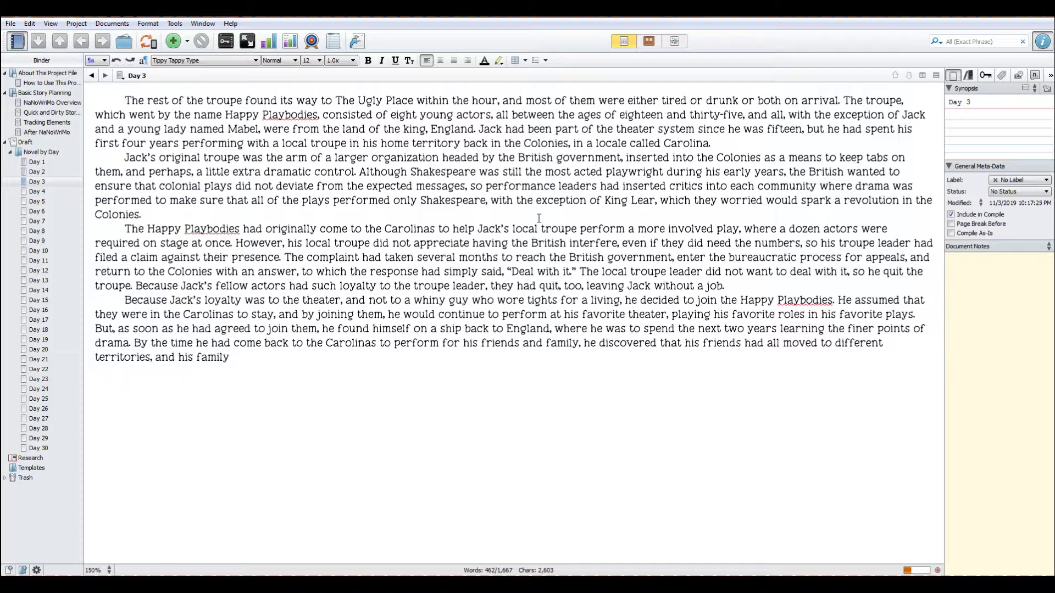
{"action": "type", "text": " still didn't like that he wa"}
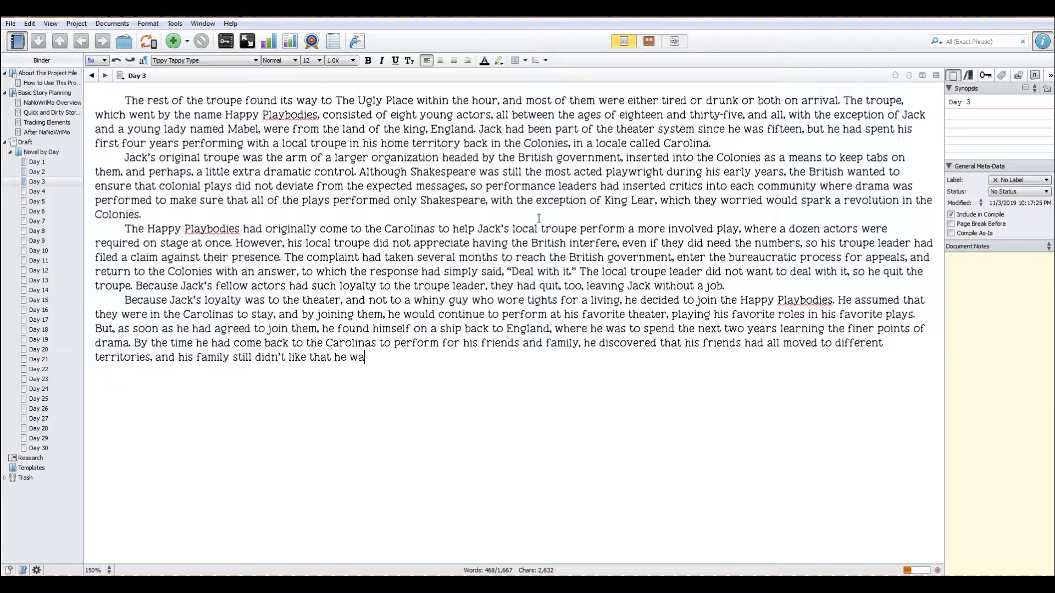
{"action": "type", "text": "s an actor."}
{"action": "key", "text": "BackSpace"}
{"action": "key", "text": "BackSpace"}
{"action": "key", "text": "BackSpace"}
{"action": "key", "text": "BackSpace"}
{"action": "key", "text": "BackSpace"}
{"action": "key", "text": "BackSpace"}
{"action": "key", "text": "BackSpace"}
{"action": "key", "text": "BackSpace"}
{"action": "key", "text": "BackSpace"}
{"action": "key", "text": "BackSpace"}
{"action": "key", "text": "BackSpace"}
{"action": "key", "text": "BackSpace"}
{"action": "key", "text": "BackSpace"}
{"action": "key", "text": "BackSpace"}
{"action": "key", "text": "BackSpace"}
{"action": "key", "text": "BackSpace"}
{"action": "key", "text": "BackSpace"}
{"action": "key", "text": "BackSpace"}
{"action": "key", "text": "BackSpace"}
{"action": "key", "text": "BackSpace"}
{"action": "key", "text": "BackSpace"}
{"action": "key", "text": "BackSpace"}
{"action": "key", "text": "BackSpace"}
{"action": "key", "text": "BackSpace"}
{"action": "key", "text": "BackSpace"}
{"action": "key", "text": "BackSpace"}
{"action": "key", "text": "BackSpace"}
{"action": "key", "text": "BackSpace"}
{"action": "key", "text": "BackSpace"}
{"action": "key", "text": "BackSpace"}
{"action": "key", "text": "BackSpace"}
{"action": "key", "text": "BackSpace"}
{"action": "key", "text": "BackSpace"}
{"action": "key", "text": "BackSpace"}
{"action": "key", "text": "BackSpace"}
{"action": "key", "text": "BackSpace"}
{"action": "key", "text": "BackSpace"}
{"action": "key", "text": "BackSpace"}
{"action": "key", "text": "BackSpace"}
{"action": "key", "text": "BackSpace"}
{"action": "key", "text": "BackSpace"}
{"action": "key", "text": "BackSpace"}
{"action": "key", "text": "BackSpace"}
{"action": "key", "text": "BackSpace"}
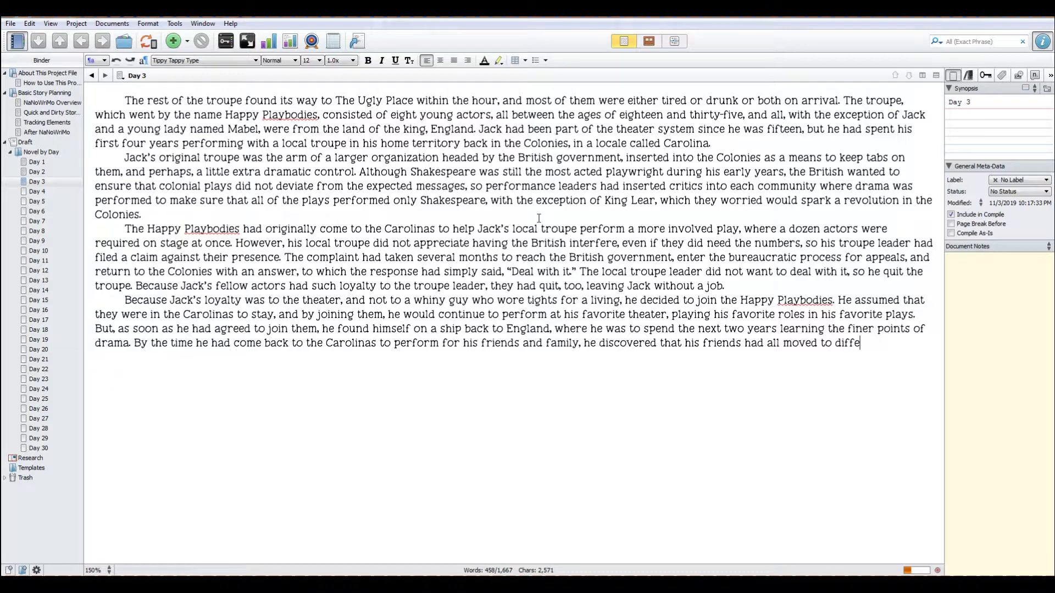
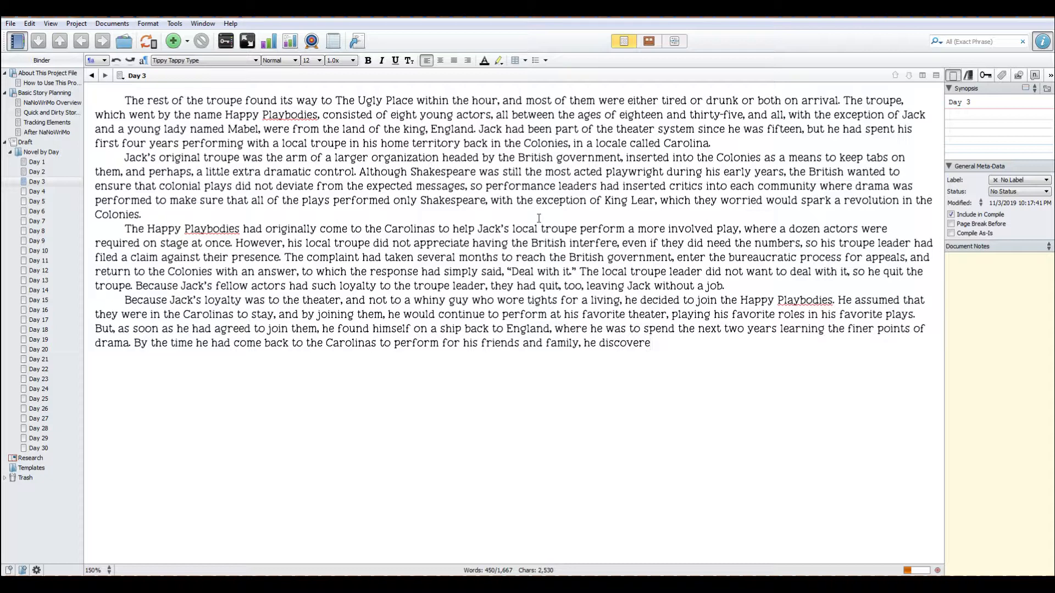
{"action": "type", "text": "d that they were no longf"}
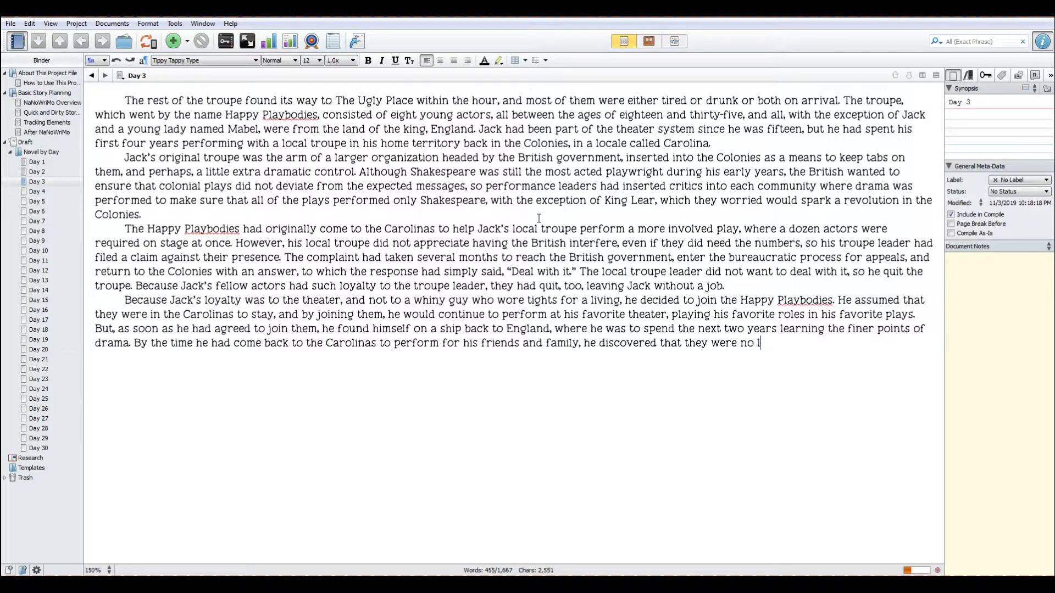
{"action": "key", "text": "BackSpace"}
{"action": "type", "text": "er"}
{"action": "key", "text": "BackSpace"}
{"action": "key", "text": "BackSpace"}
{"action": "key", "text": "BackSpace"}
{"action": "key", "text": "BackSpace"}
{"action": "key", "text": "BackSpace"}
{"action": "key", "text": "BackSpace"}
{"action": "key", "text": "BackSpace"}
{"action": "key", "text": "BackSpace"}
{"action": "key", "text": "BackSpace"}
{"action": "key", "text": "BackSpace"}
{"action": "key", "text": "BackSpace"}
{"action": "key", "text": "BackSpace"}
{"action": "key", "text": "BackSpace"}
{"action": "key", "text": "BackSpace"}
{"action": "key", "text": "BackSpace"}
{"action": "key", "text": "BackSpace"}
{"action": "key", "text": "BackSpace"}
{"action": "key", "text": "BackSpace"}
{"action": "key", "text": "BackSpace"}
{"action": "key", "text": "BackSpace"}
Finish the sentence with "that they wanted something other than Shakespeare, as none of them had really understood what the playwright was on about.".
{"action": "type", "text": "d that they wanted something ot"}
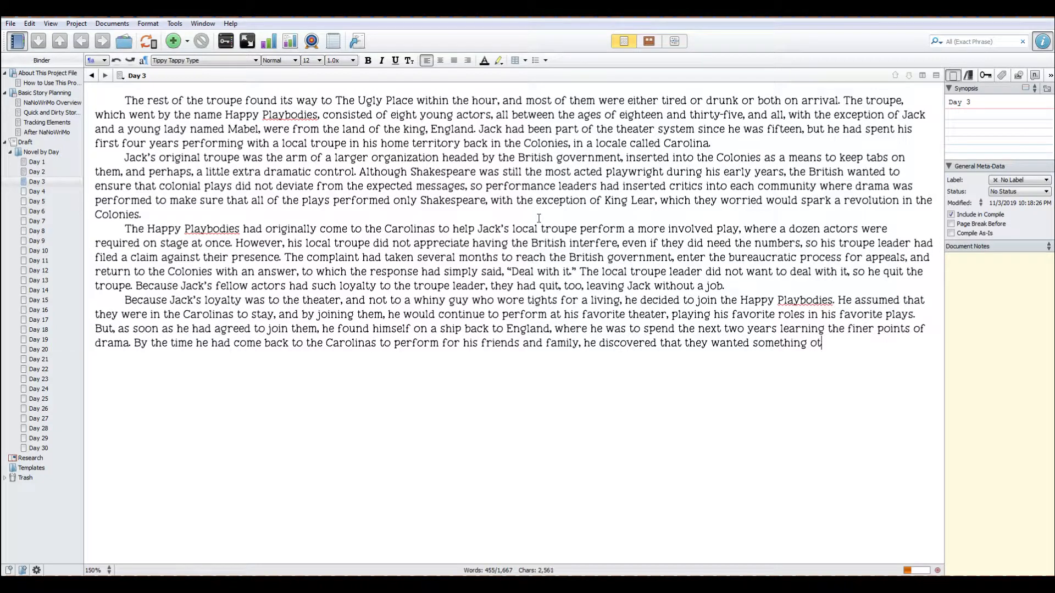
{"action": "type", "text": "her than Shakespeare"}
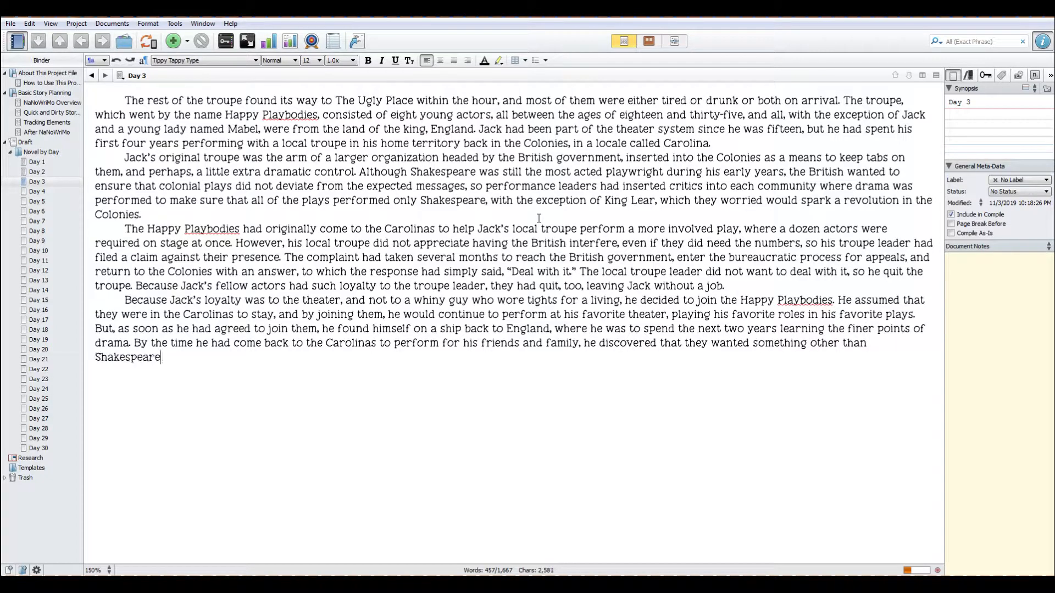
{"action": "type", "text": ", as none of them had reall"}
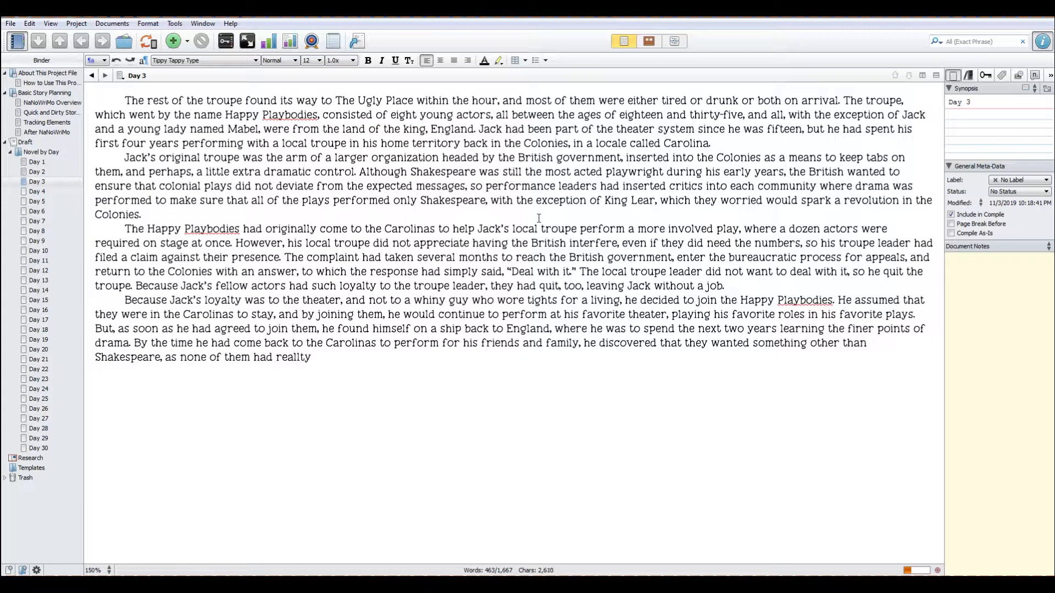
{"action": "type", "text": "y understood what "}
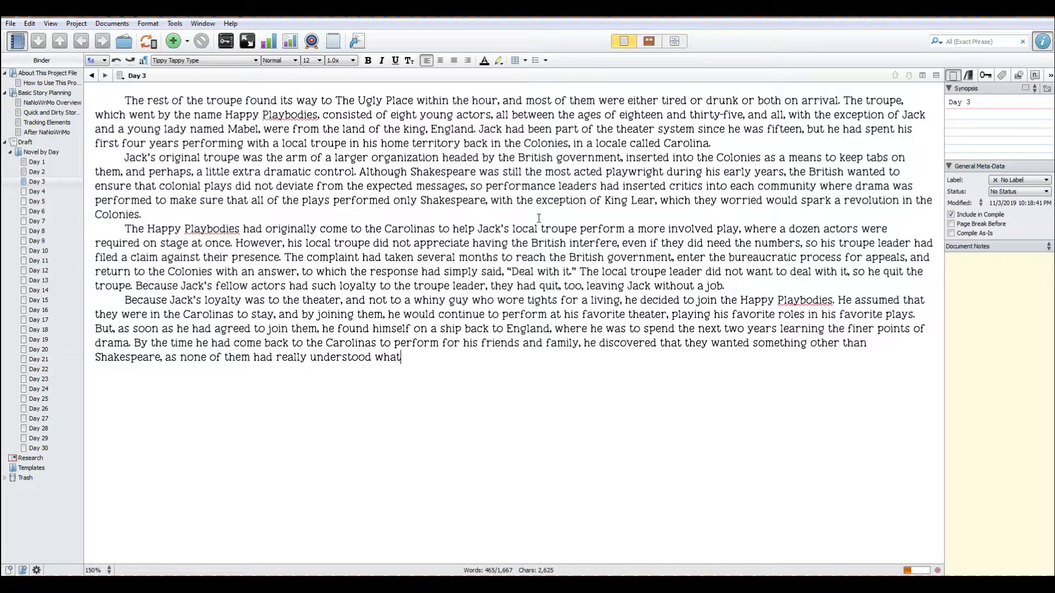
{"action": "type", "text": "the playwright"}
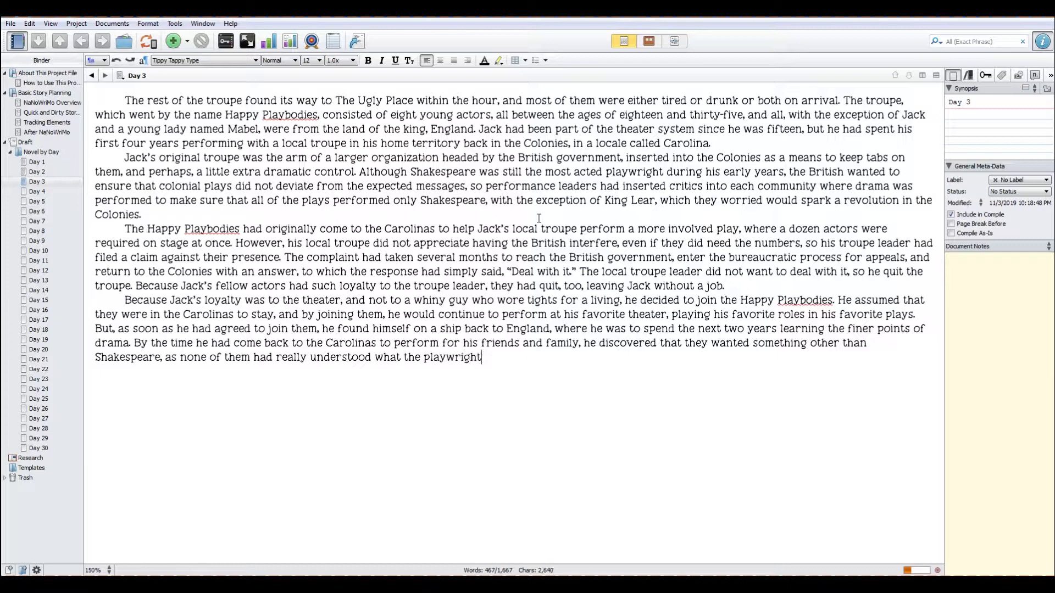
{"action": "type", "text": " was on about."}
Start a new paragraph with "The people in Jack's life had certainly wanted".
{"action": "type", "text": "The pe"}
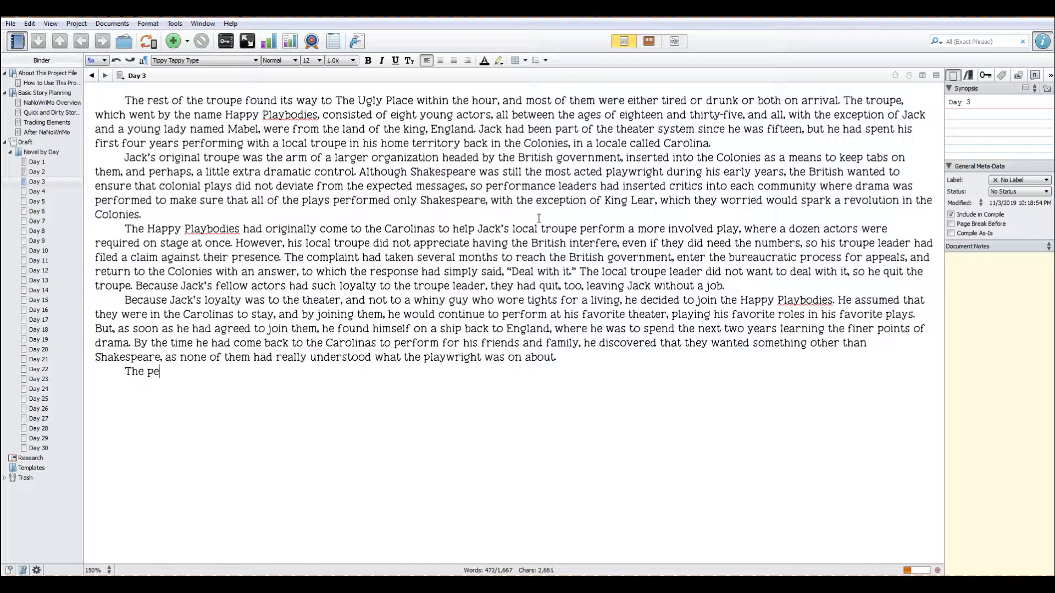
{"action": "type", "text": "ople in Jack's life certainly"}
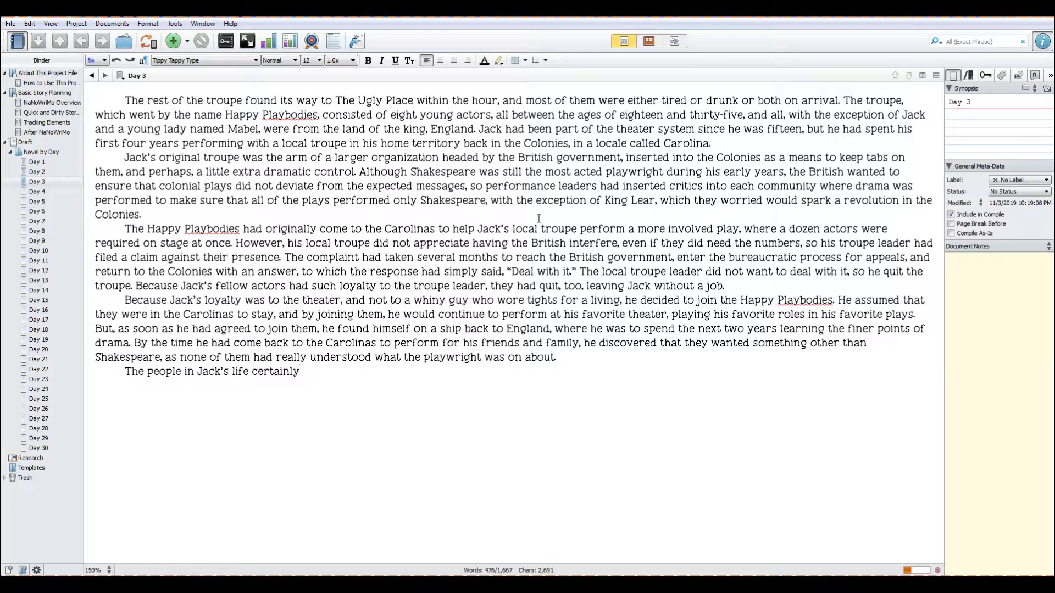
{"action": "key", "text": "ctrl+Left"}
{"action": "type", "text": "had"}
{"action": "key", "text": "End"}
{"action": "type", "text": "wanted"}
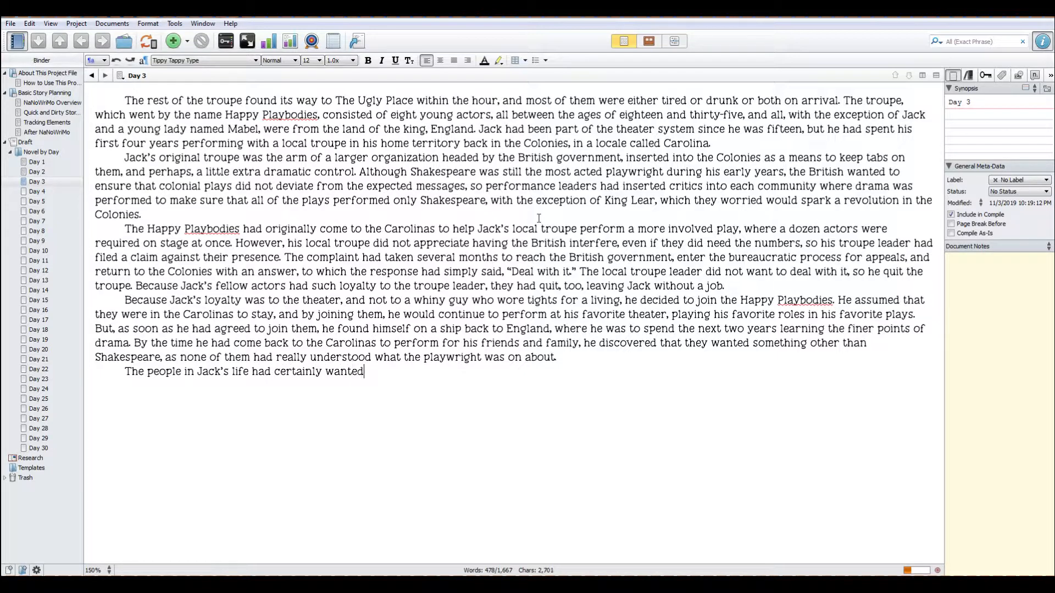
Continue the sentence with "to support his efforts to entertain the town, so they had come to every show that he was in, but".
{"action": "type", "text": " to support his efforts to ent"}
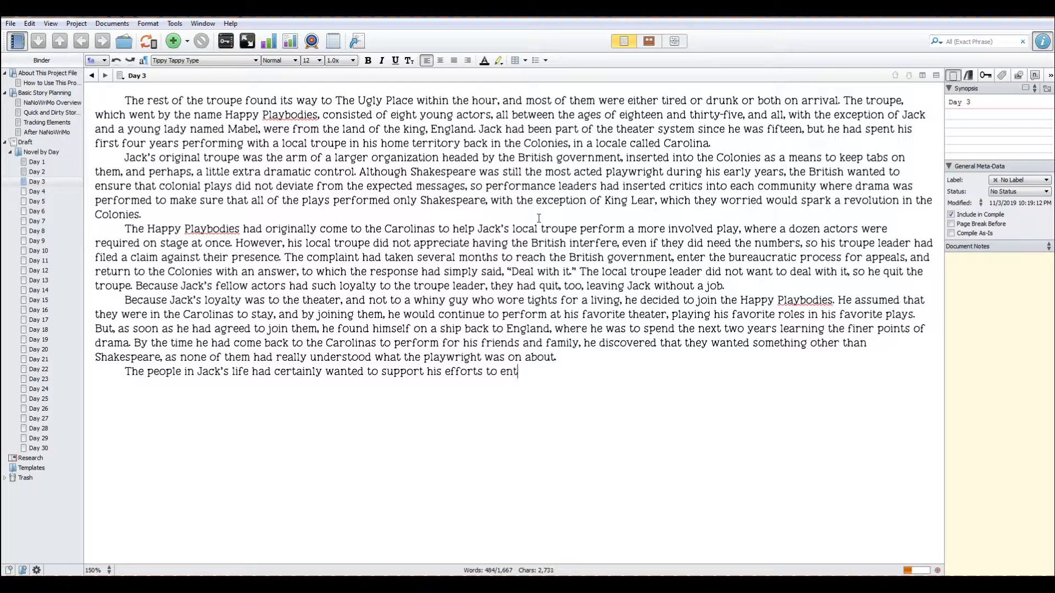
{"action": "type", "text": "ertain the town, so they"}
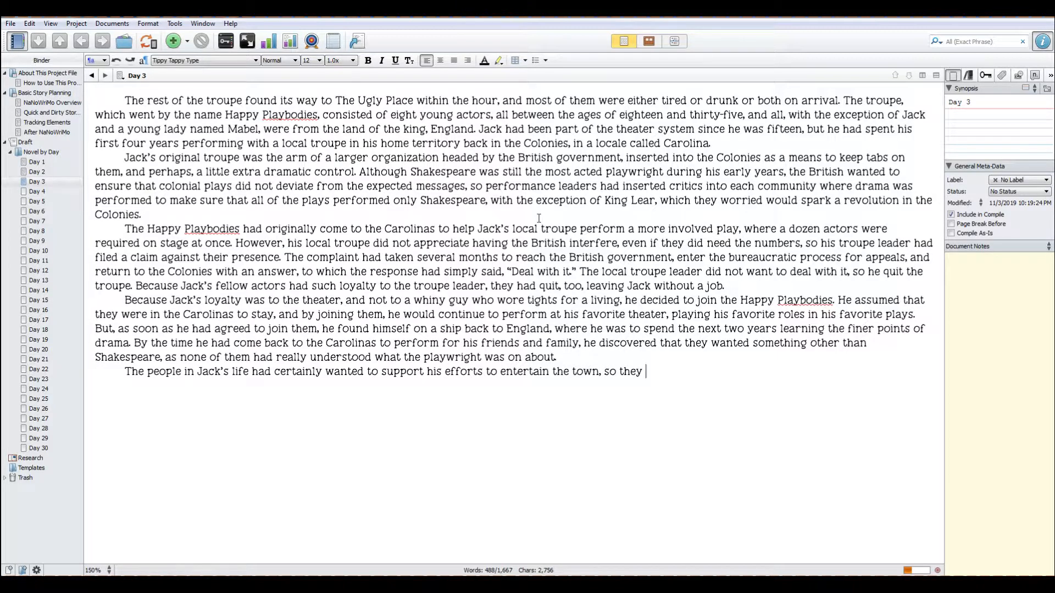
{"action": "type", "text": "came"}
{"action": "key", "text": "BackSpace"}
{"action": "key", "text": "BackSpace"}
{"action": "key", "text": "BackSpace"}
{"action": "key", "text": "BackSpace"}
{"action": "type", "text": "had come to every show t"}
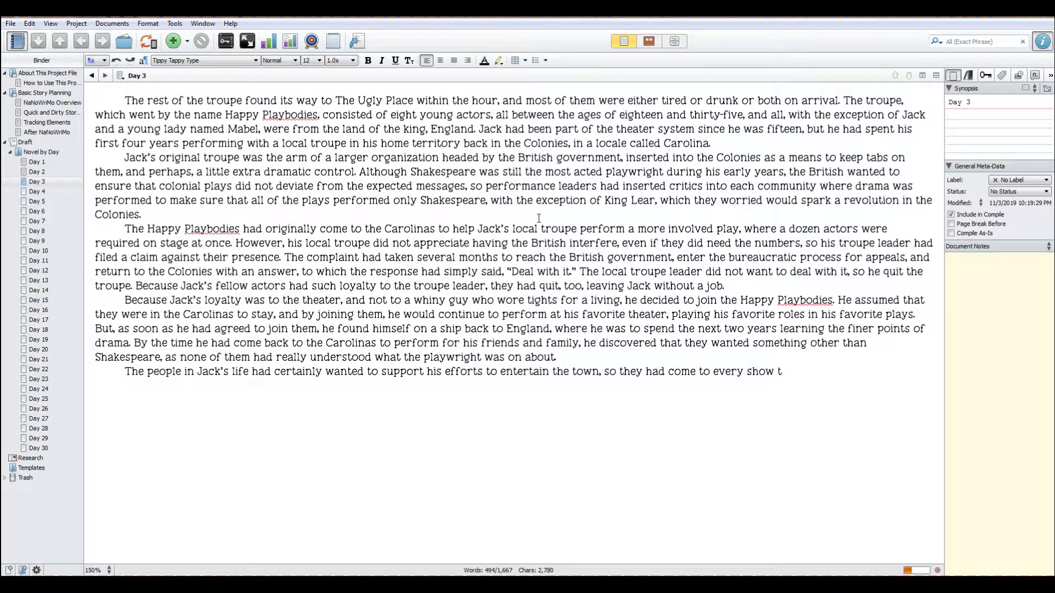
{"action": "type", "text": "hat he was in,"}
{"action": "type", "text": "t"}
{"action": "type", "text": "m"}
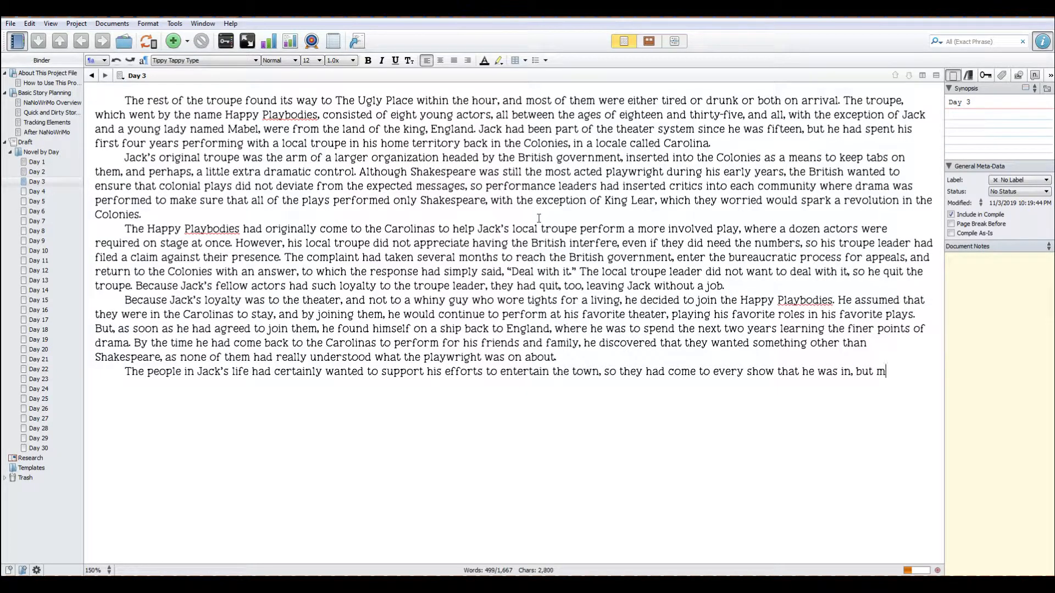
Continue with "more and more they thought that he was limiting himself by staying in one place, and that if he were to really become a great actor".
{"action": "type", "text": "ore and more th"}
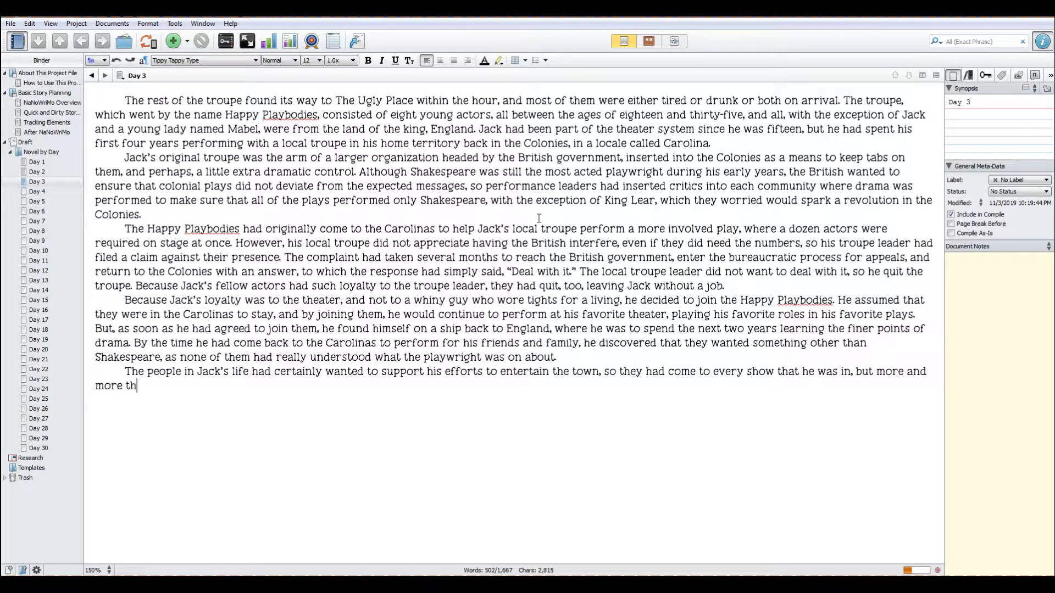
{"action": "type", "text": "ey thought that he was limiting himself by staying in one place, and that if he were to really "}
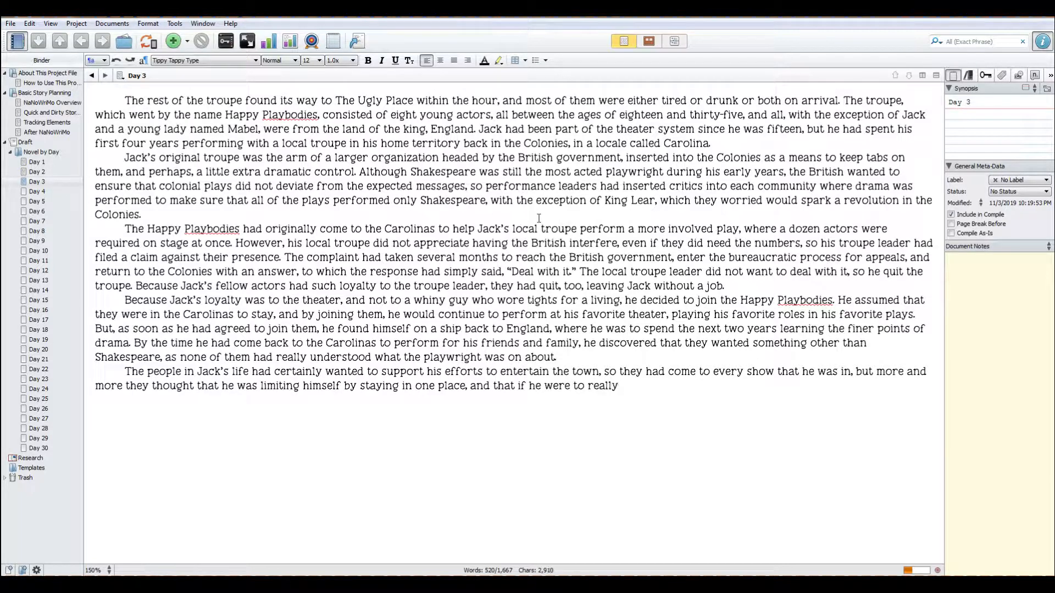
{"action": "type", "text": "become a great actor"}
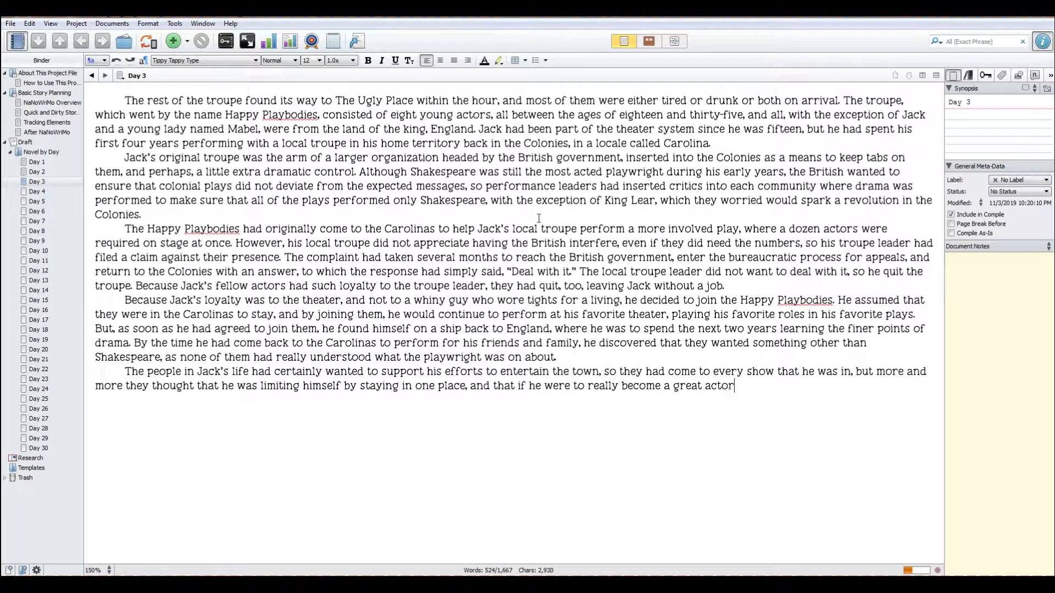
Finish the sentence with "he should visit to places and experience new cultures, to which he could then come home and show them what he had learned.".
{"action": "type", "text": ", he should visit to plave"}
{"action": "key", "text": "BackSpace"}
{"action": "key", "text": "BackSpace"}
{"action": "type", "text": "ces and "}
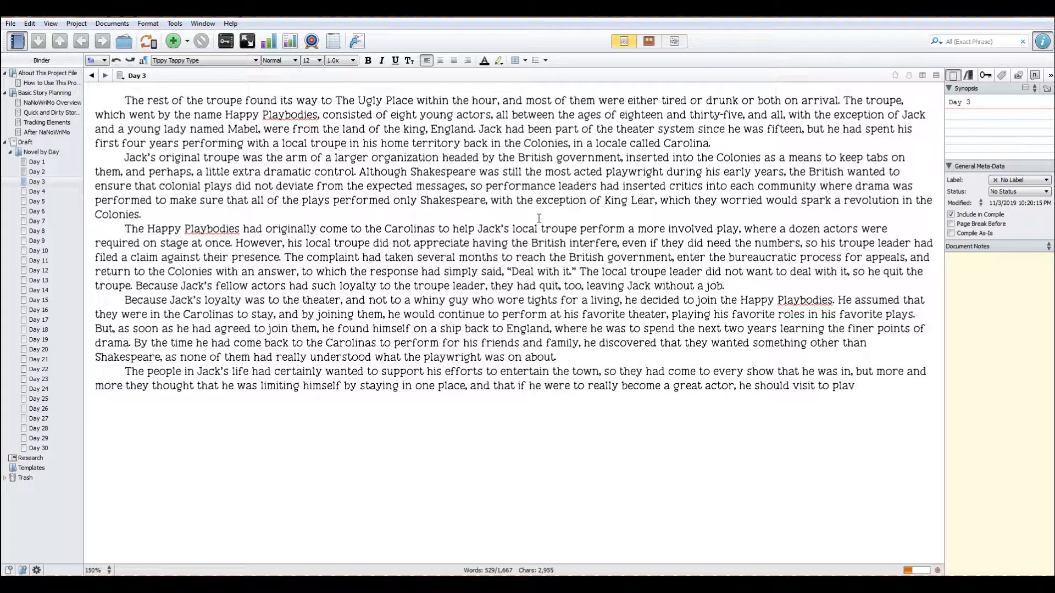
{"action": "type", "text": "experience"}
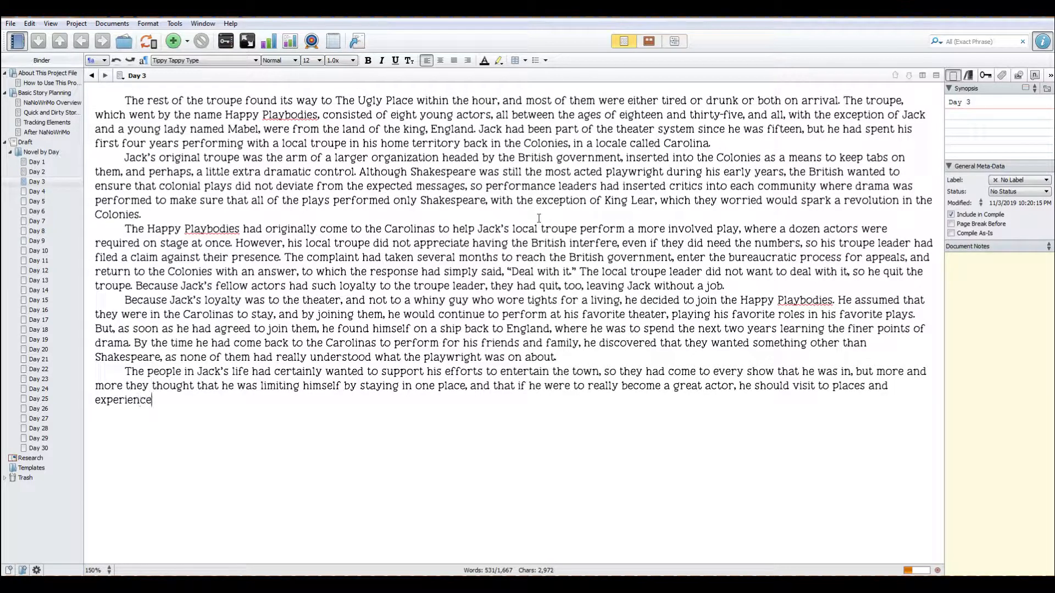
{"action": "type", "text": " new cultures, to which he"}
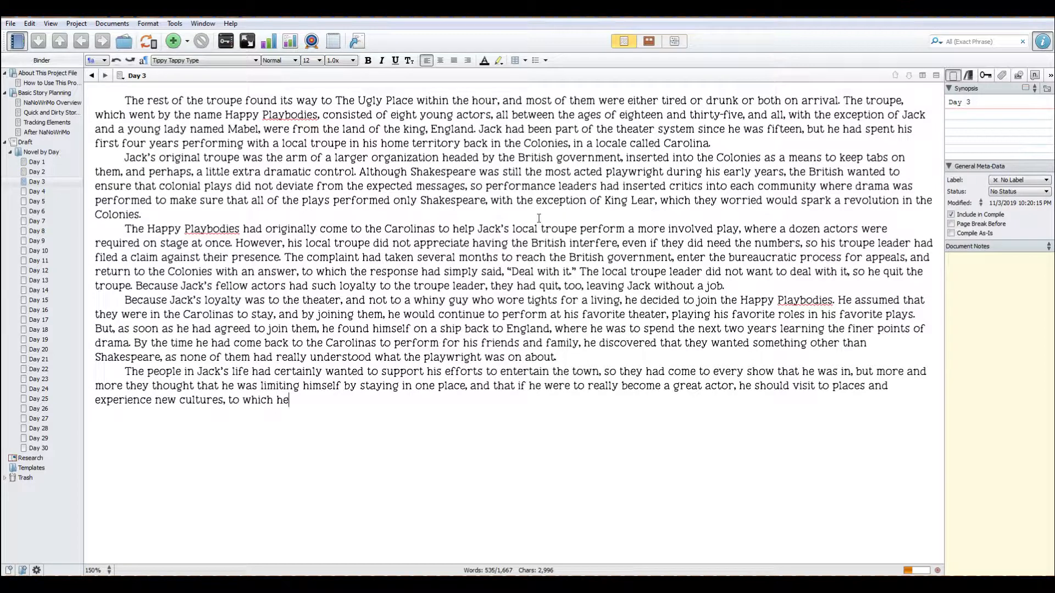
{"action": "type", "text": " could then come home and "}
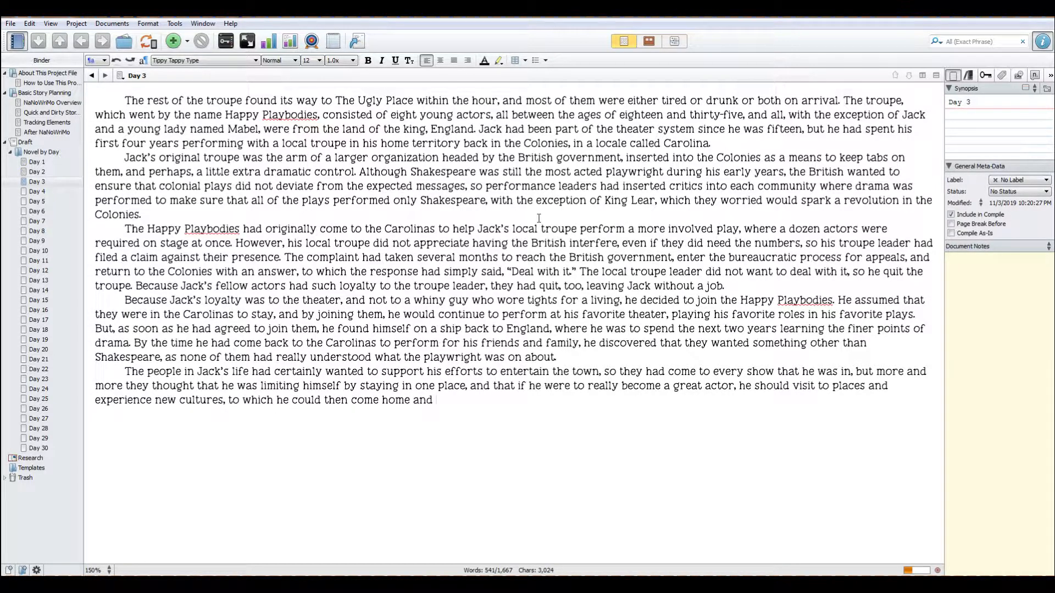
{"action": "type", "text": "show them what he had learned."}
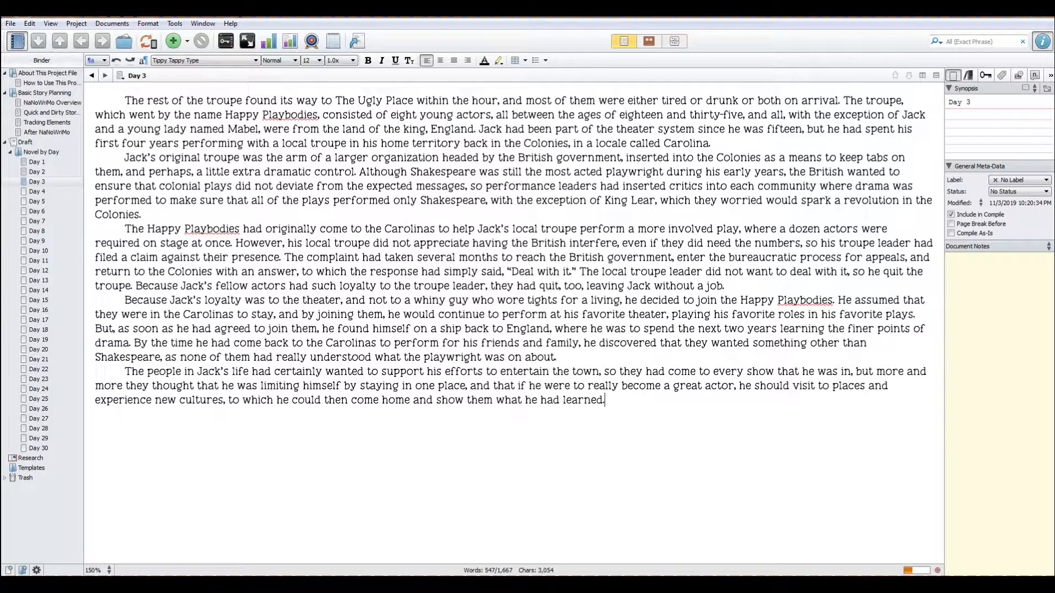
Revise the last sentence's wording to "they had thought" and "he would need to visit new places".
{"action": "type", "text": "had"}
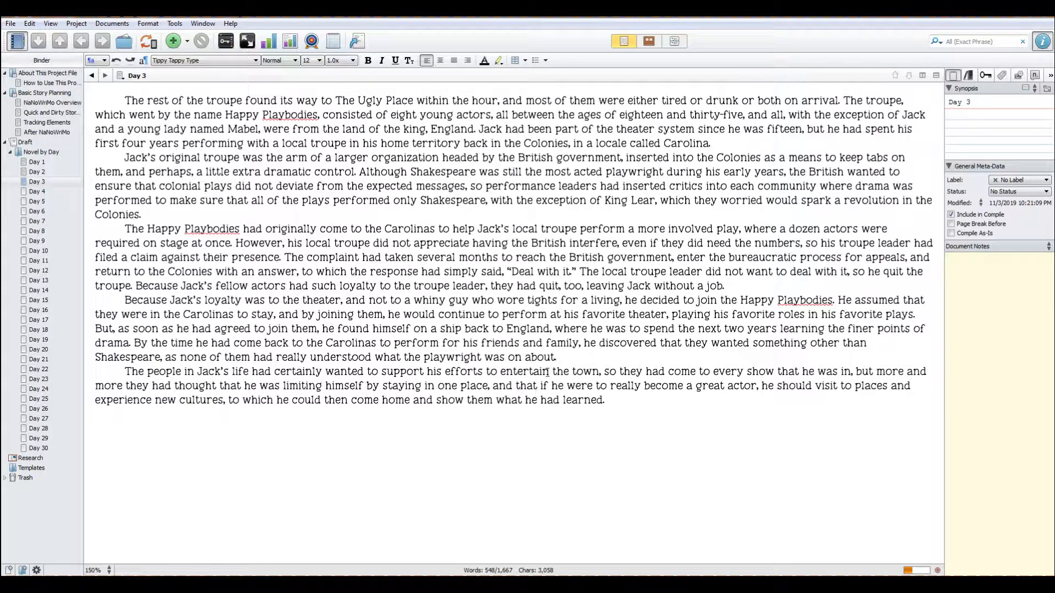
{"action": "left_click", "coordinate": [772, 385]}
{"action": "key", "text": "Delete"}
{"action": "key", "text": "Delete"}
{"action": "type", "text": "would "}
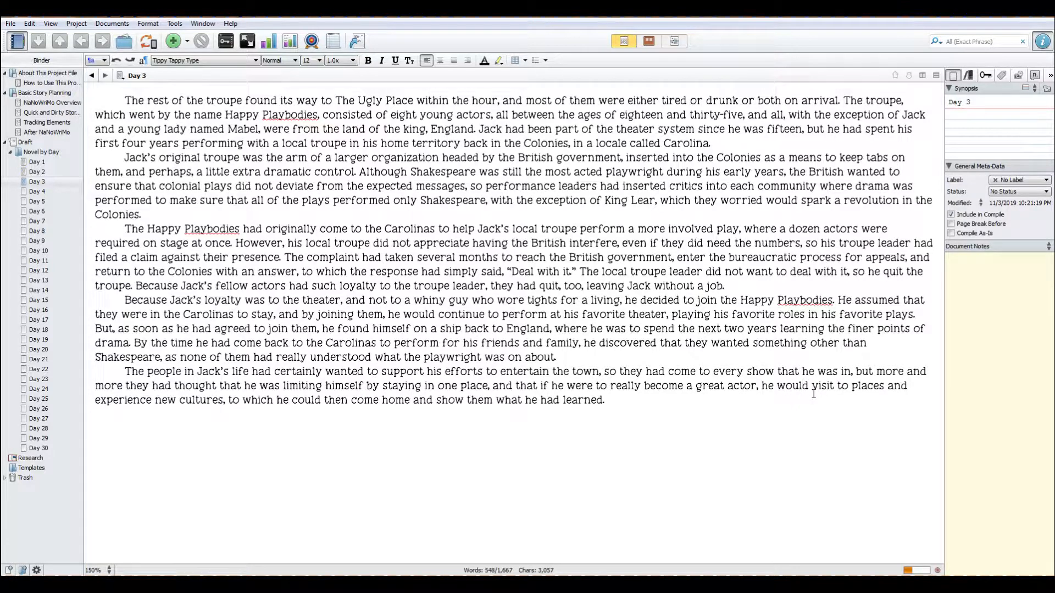
{"action": "type", "text": "need to"}
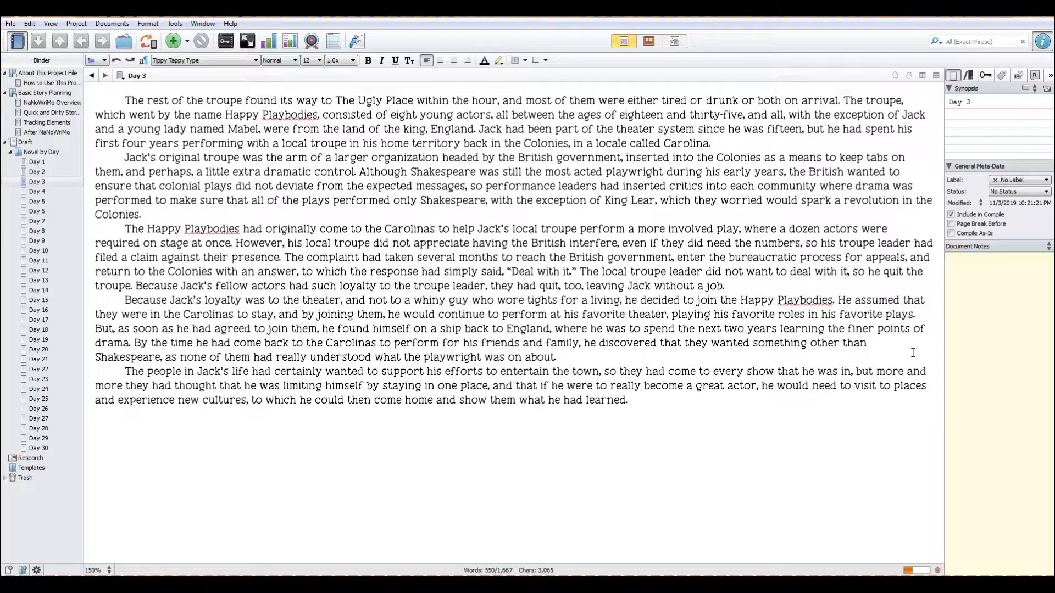
{"action": "key", "text": "Delete"}
{"action": "key", "text": "Delete"}
{"action": "key", "text": "Delete"}
{"action": "type", "text": "new"}
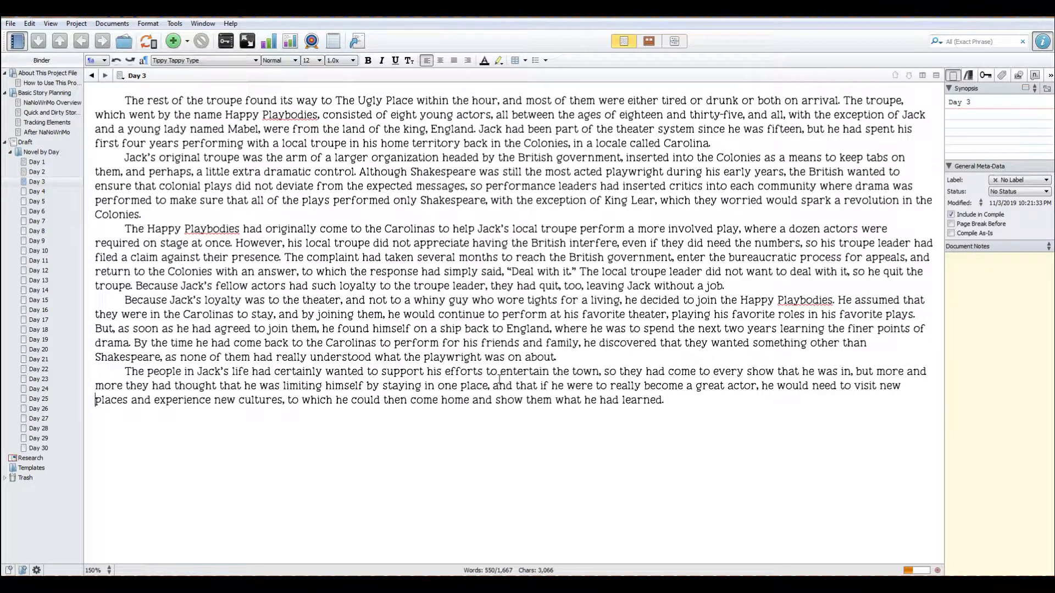
Extend the end of the paragraph's last sentence with "and make them all better, more culturally-aware citizens.".
{"action": "left_click", "coordinate": [671, 404]}
{"action": "key", "text": "BackSpace"}
{"action": "type", "text": "and make them all bet"}
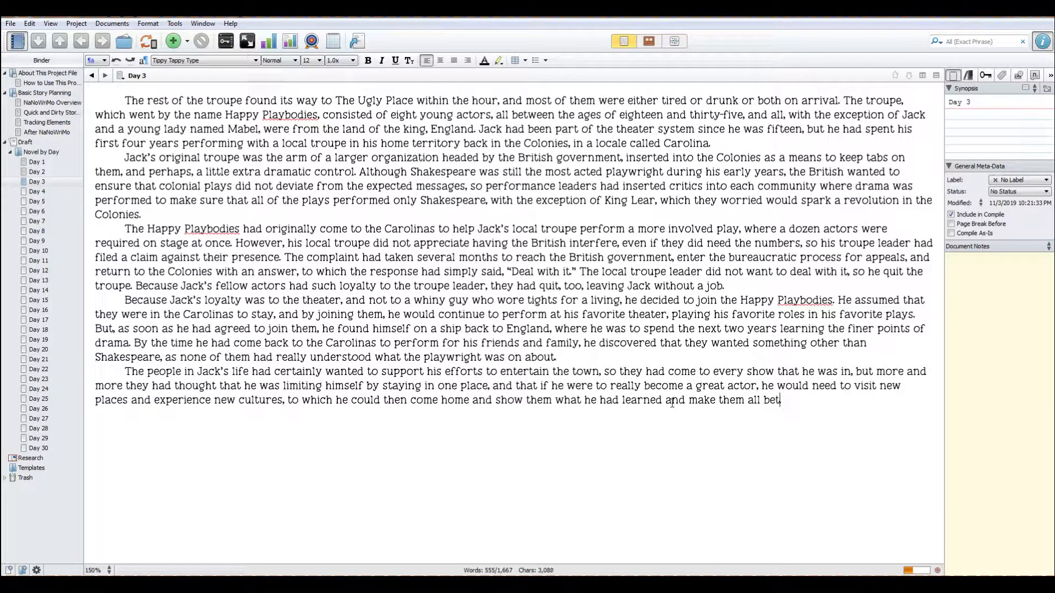
{"action": "type", "text": "ter, more.culturally"}
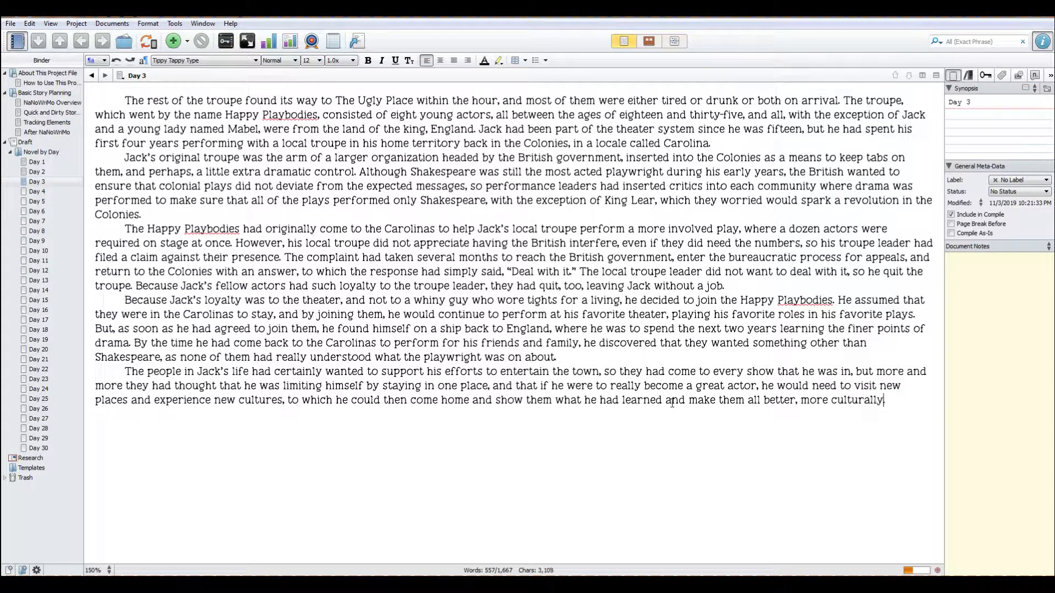
{"action": "type", "text": ".-aware citizens"}
{"action": "key", "text": "Up"}
{"action": "key", "text": "Up"}
{"action": "key", "text": "Up"}
{"action": "key", "text": "Up"}
{"action": "key", "text": "Up"}
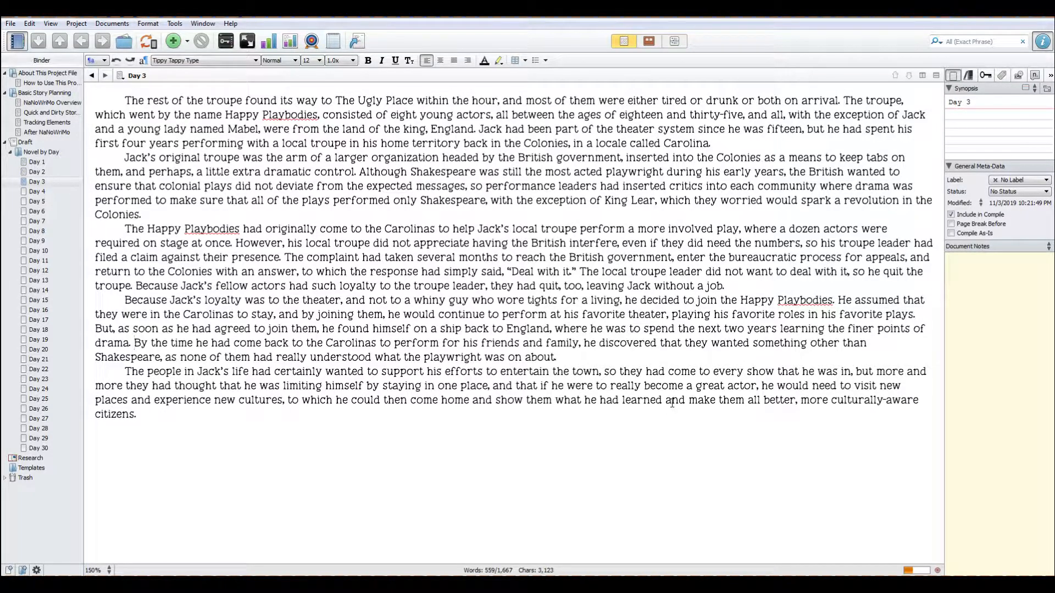
Start a new paragraph with "The Happy Playbodies had agreed with Jack's friends and told him that if he wanted to keep performing with them,".
{"action": "key", "text": "Down"}
{"action": "key", "text": "Down"}
{"action": "key", "text": "Down"}
{"action": "key", "text": "Down"}
{"action": "type", "text": "The Happy Playbodies had agreed with Jack's friends and"}
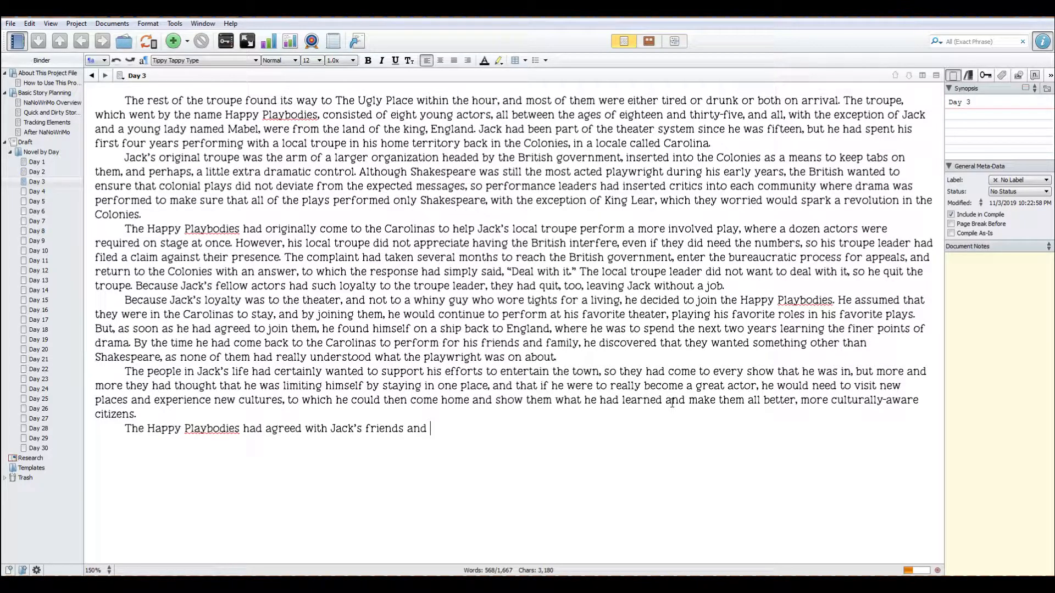
{"action": "type", "text": "tol"}
{"action": "type", "text": "that if he want"}
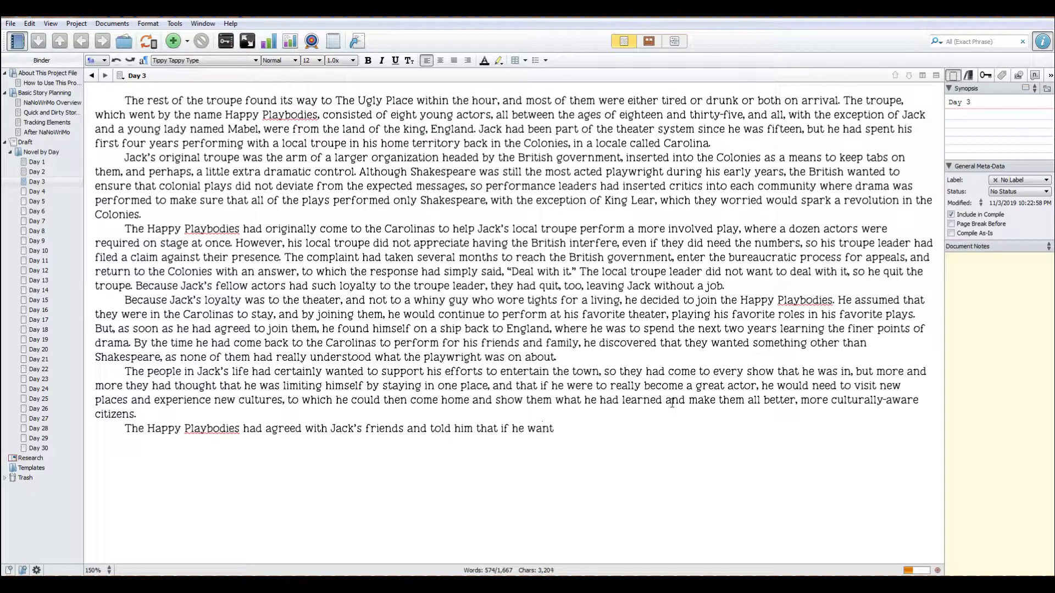
{"action": "type", "text": "ed to keep performing with them,"}
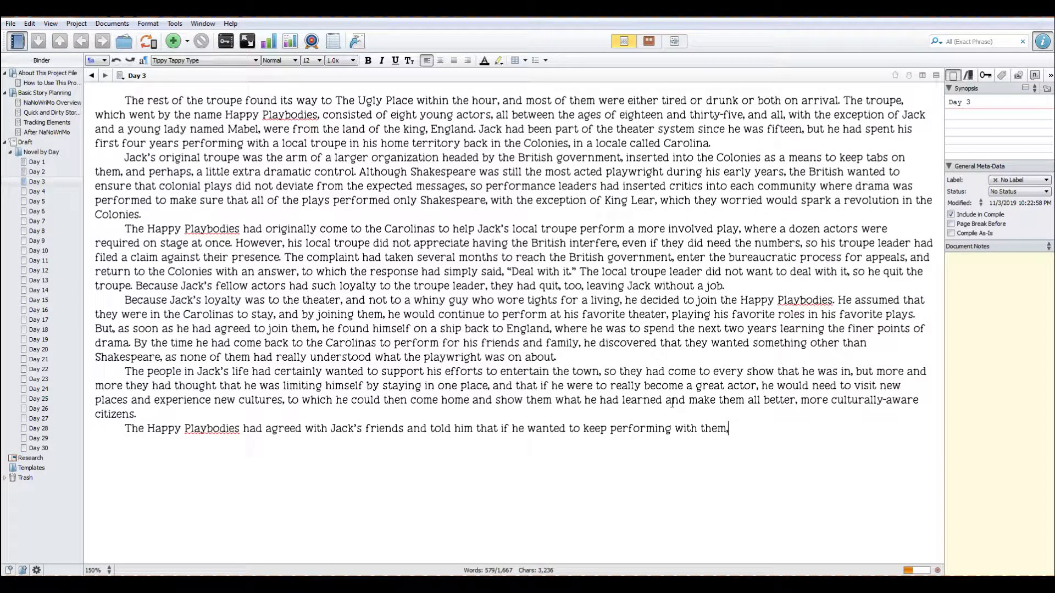
Continue the sentence with "then he would need to pack an overnight sack full of his best clothing, and".
{"action": "type", "text": ", then he would need to "}
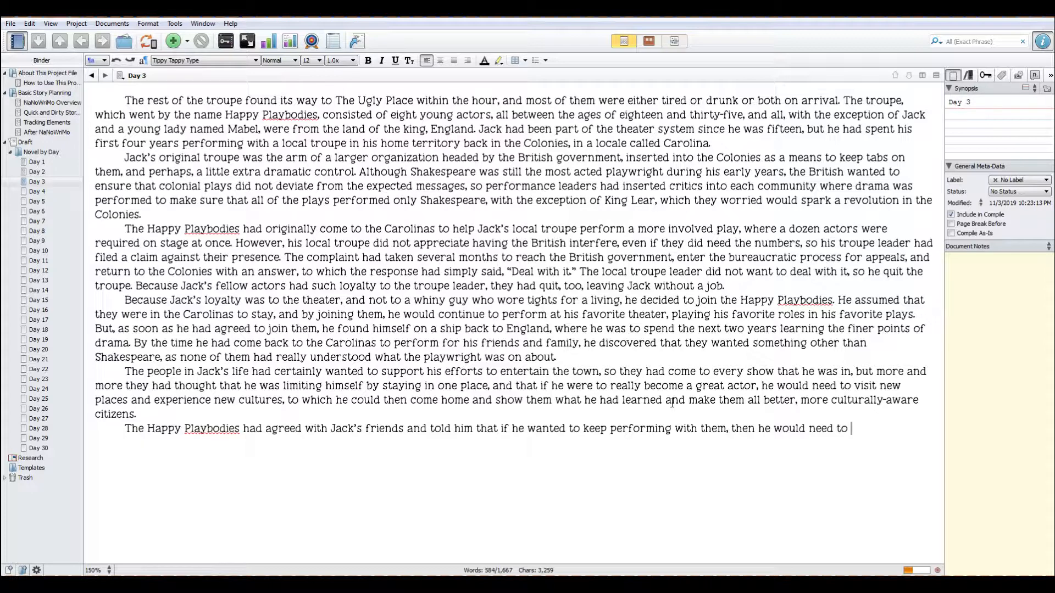
{"action": "type", "text": "pack an overnight sac"}
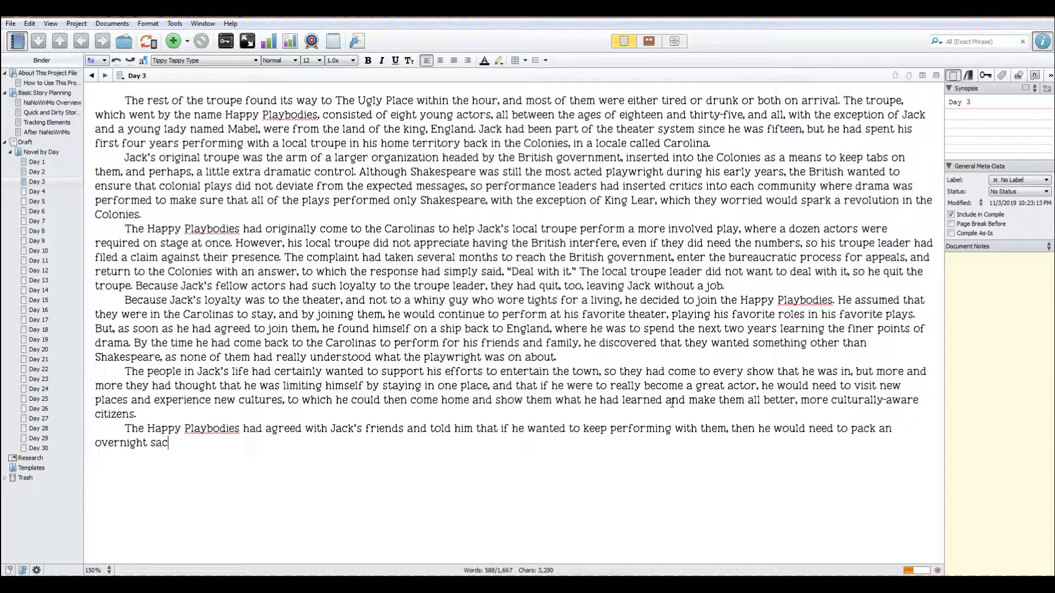
{"action": "type", "text": "k full of his best "}
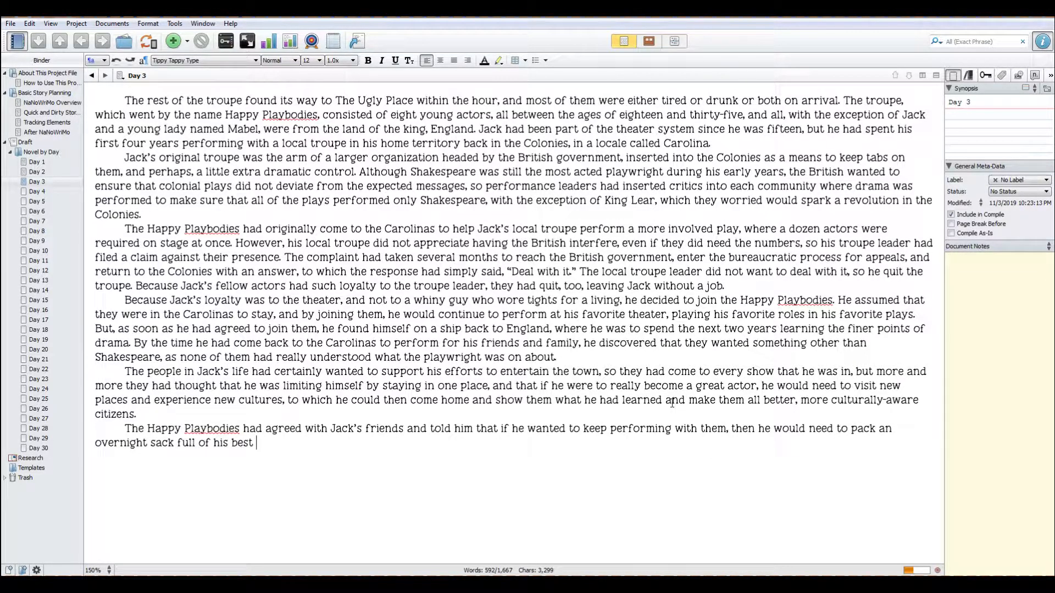
{"action": "type", "text": "clothing, and "}
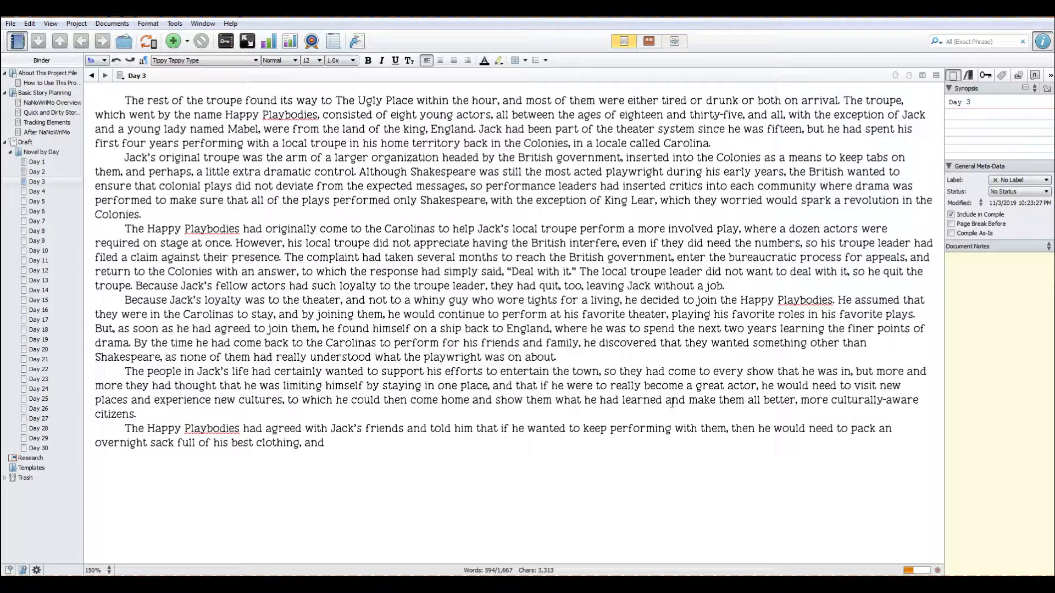
Continue the sentence with "board one of the wagons".
{"action": "type", "text": "board the"}
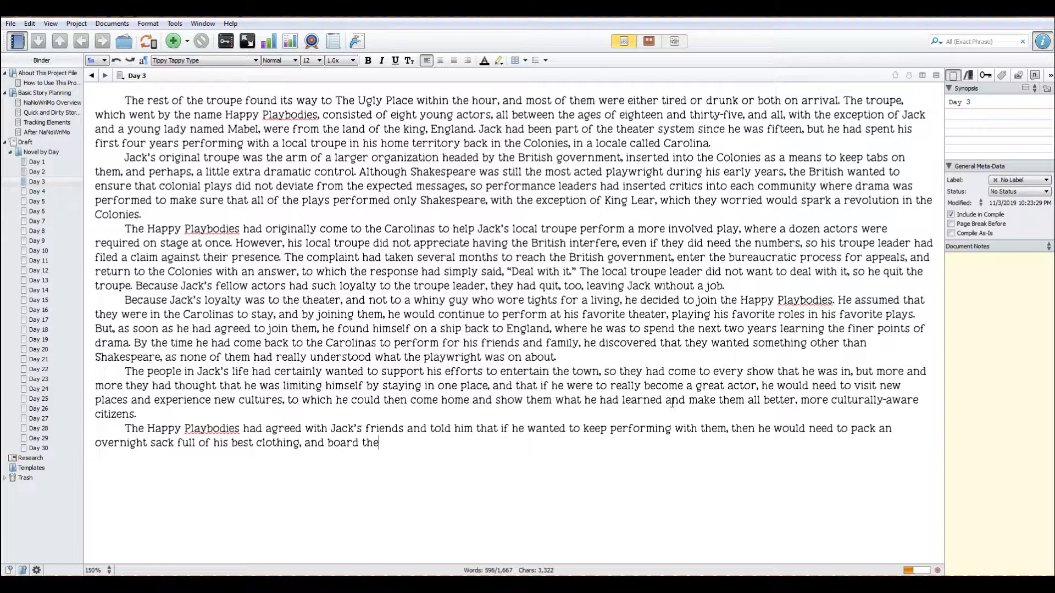
{"action": "type", "text": " wagons"}
{"action": "key", "text": "BackSpace"}
{"action": "key", "text": "BackSpace"}
{"action": "key", "text": "BackSpace"}
{"action": "key", "text": "BackSpace"}
{"action": "key", "text": "BackSpace"}
{"action": "key", "text": "BackSpace"}
{"action": "key", "text": "BackSpace"}
{"action": "key", "text": "BackSpace"}
{"action": "key", "text": "BackSpace"}
{"action": "type", "text": "one of the wagons"}
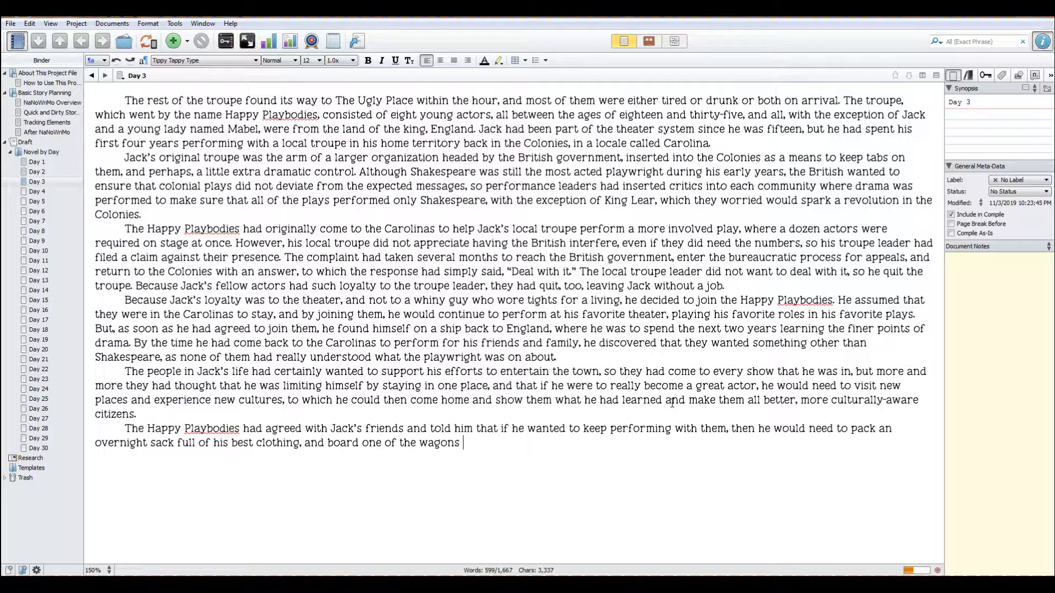
Finish the sentence with "to New Amsterdam, where they would spend a few months making the dramatic rounds.".
{"action": "type", "text": "to New Amsterdam, where they would spend a few months m,alk"}
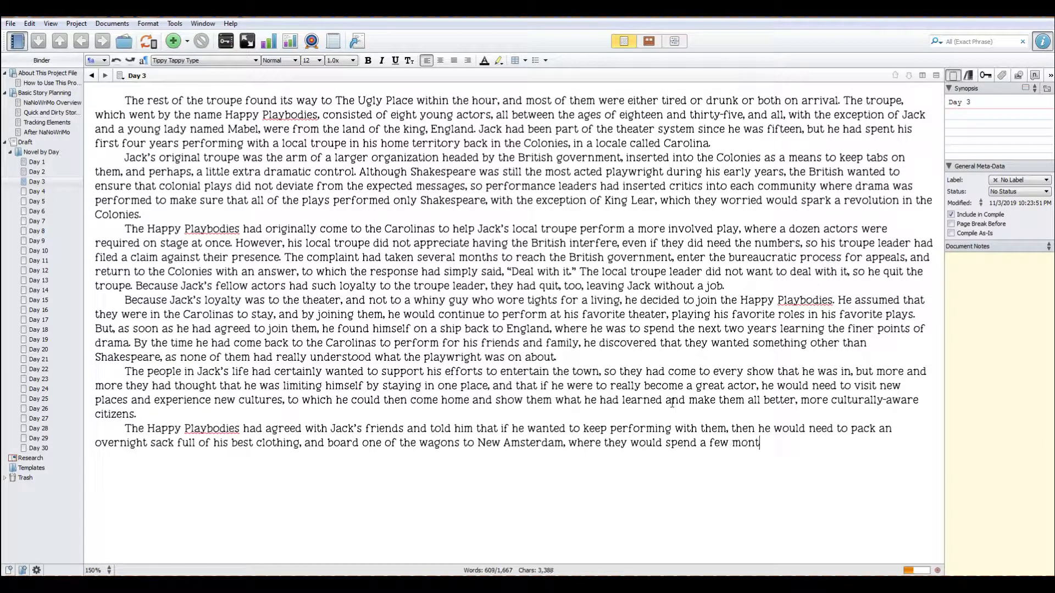
{"action": "key", "text": "BackSpace"}
{"action": "key", "text": "BackSpace"}
{"action": "key", "text": "BackSpace"}
{"action": "key", "text": "BackSpace"}
{"action": "type", "text": "aking the dramatic rounds."}
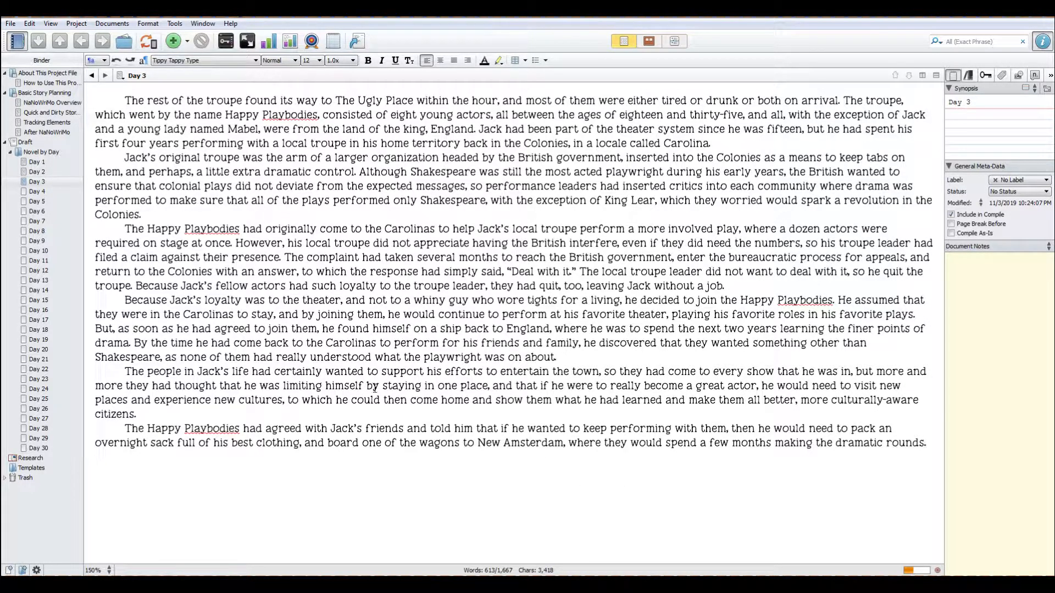
Change "Jack's friends" to "Jack's friends' assessment" in the last paragraph's opening sentence.
{"action": "left_click", "coordinate": [405, 428]}
{"action": "type", "text": "' assessmen"}
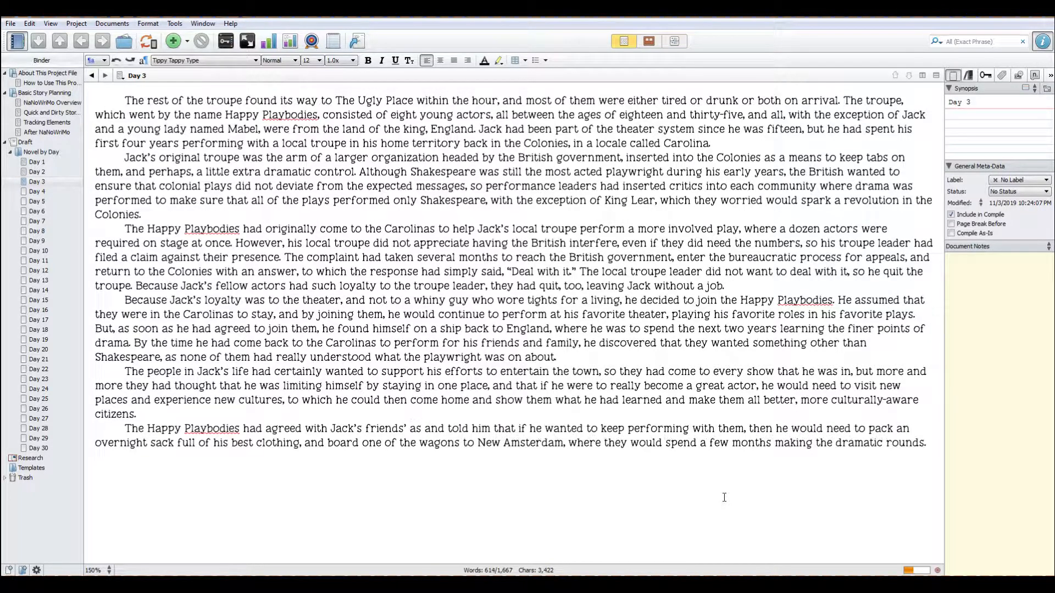
{"action": "type", "text": "t"}
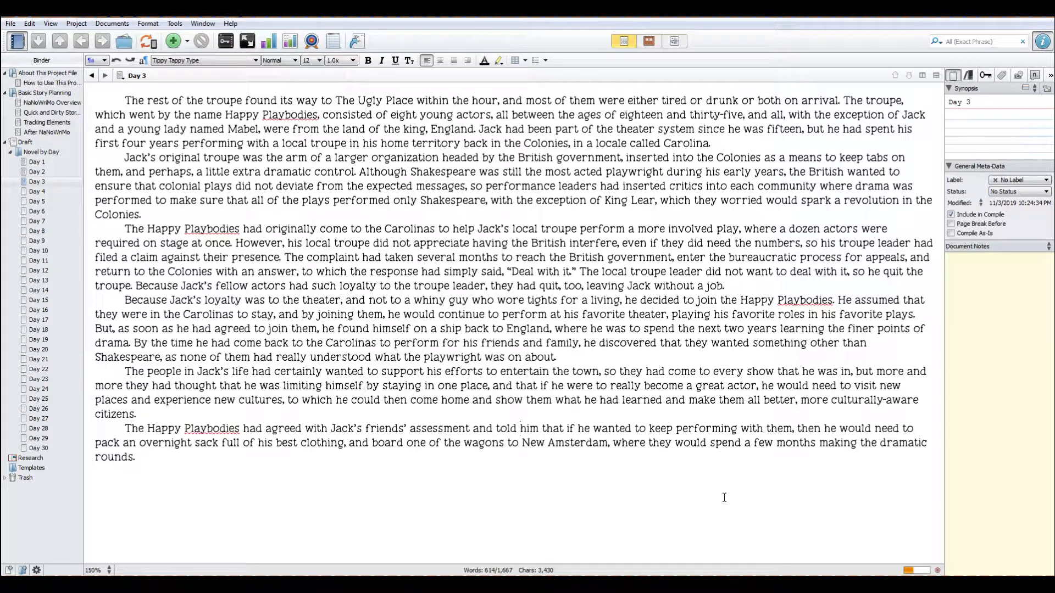
Continue the last paragraph with "From there, it was a matter of demand. That demand had taken them to Philadelphia, London, St. Augustine, and most recently, Havana".
{"action": "type", "text": "From there, it was a matter of demand"}
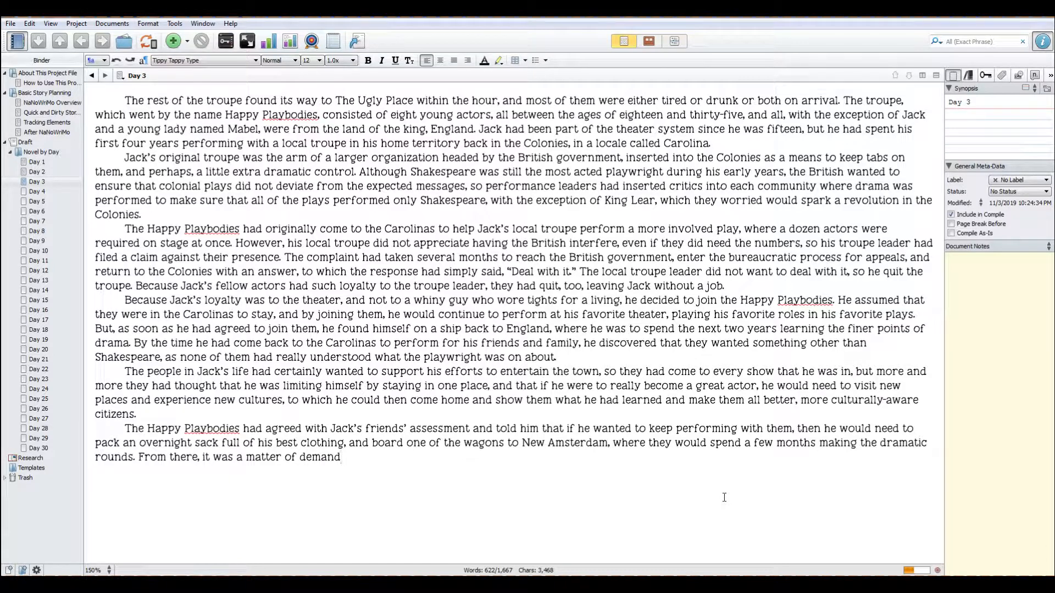
{"action": "type", "text": ". That demand had taken them to Philadep"}
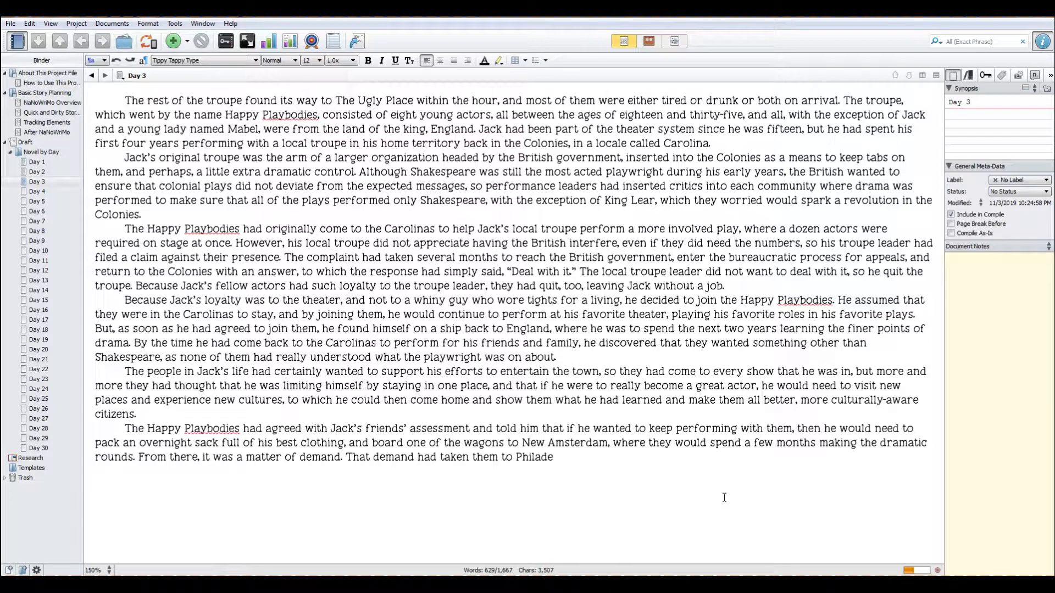
{"action": "type", "text": " hia, London, St. August"}
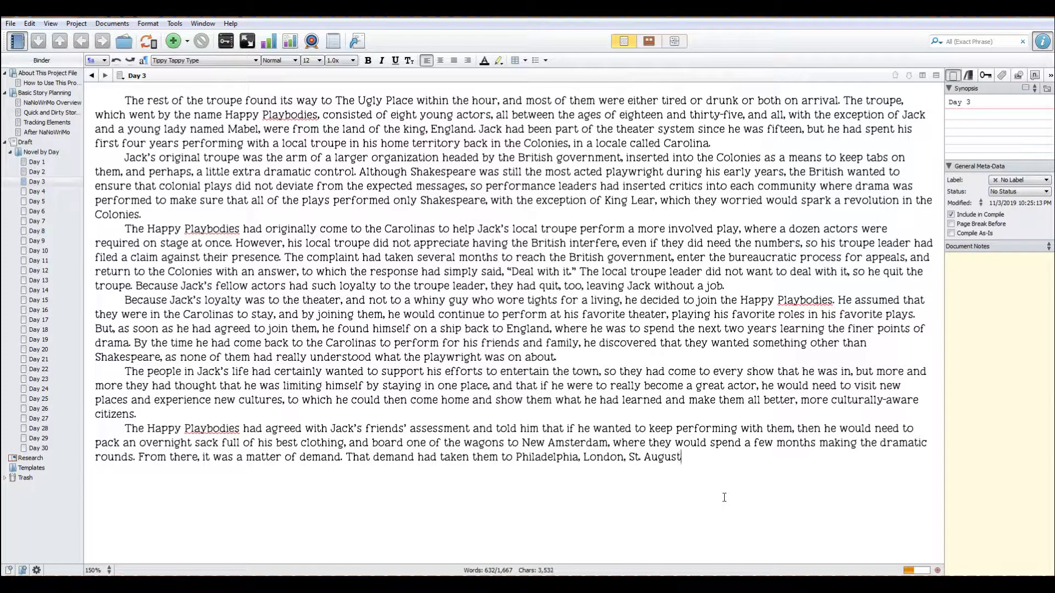
{"action": "type", "text": "ine, and most recently, Hav"}
{"action": "key", "text": "BackSpace"}
{"action": "key", "text": "BackSpace"}
{"action": "type", "text": "av"}
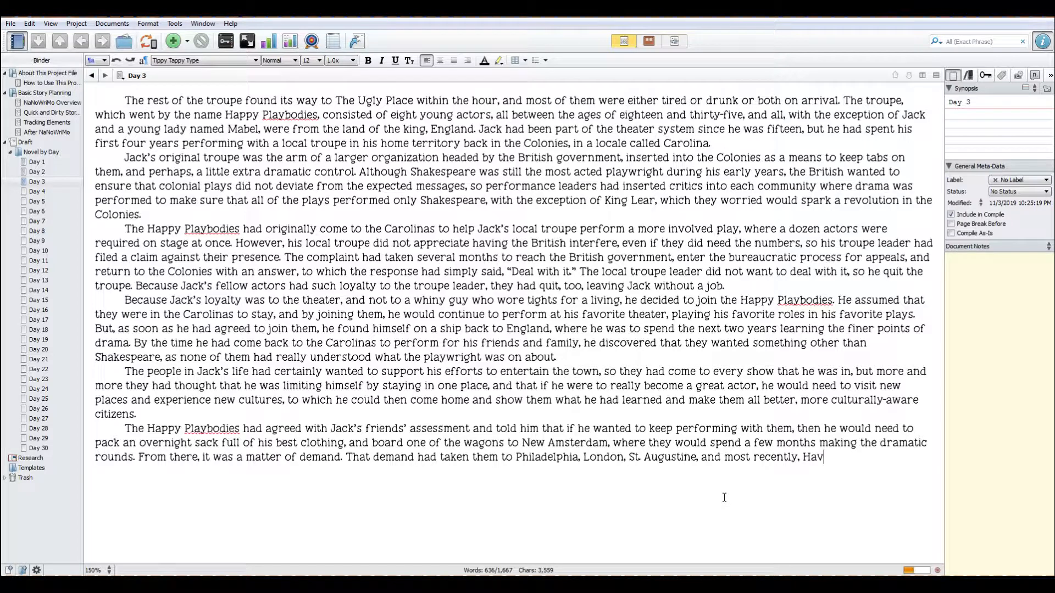
{"action": "type", "text": "ana"}
Begin a sentence reading "Now that they were moving south, they had their sights set on going to Brazil and entertaining the growing [TK - community]".
{"action": "type", "text": ". Now that they"}
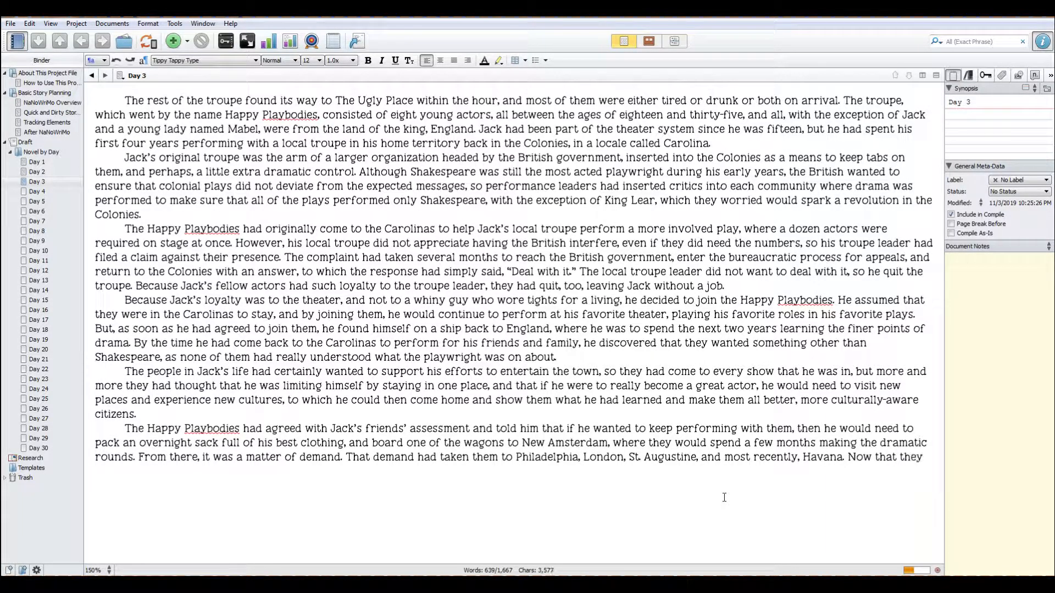
{"action": "type", "text": " were moving south"}
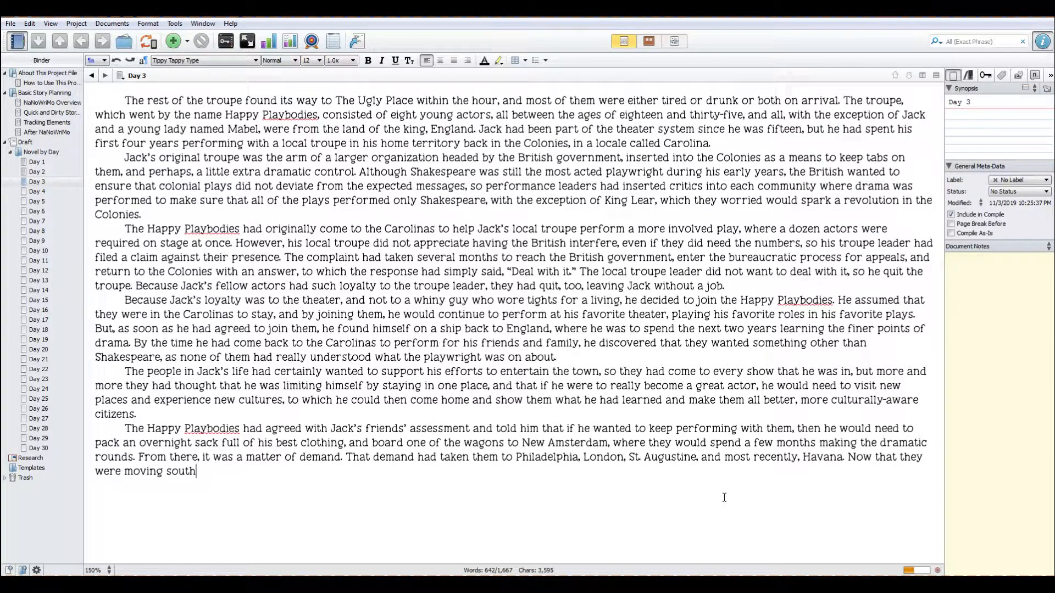
{"action": "type", "text": ", the had their sights set on"}
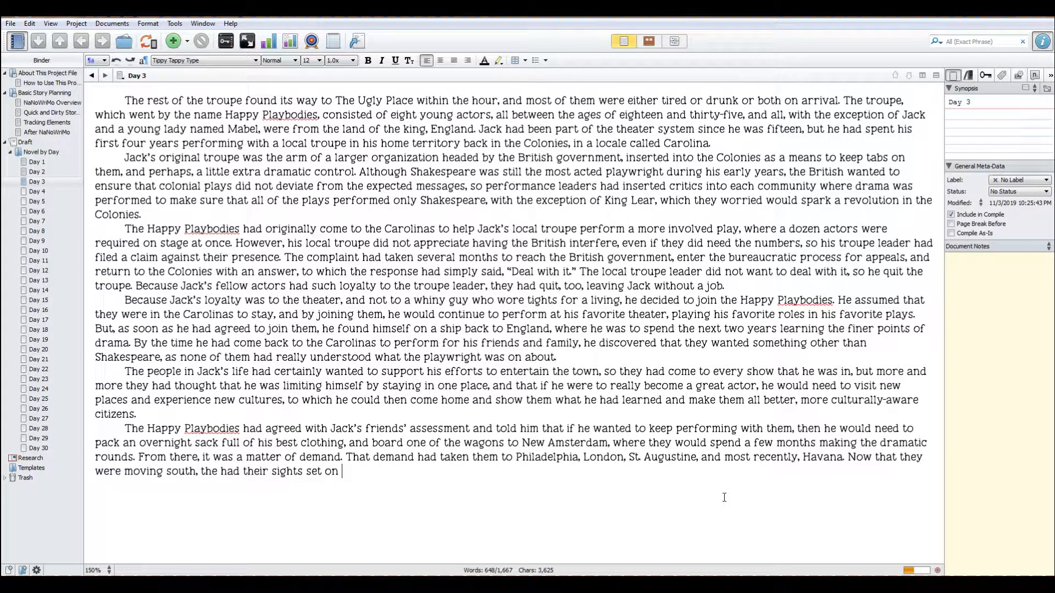
{"action": "type", "text": " going to Brazil and "}
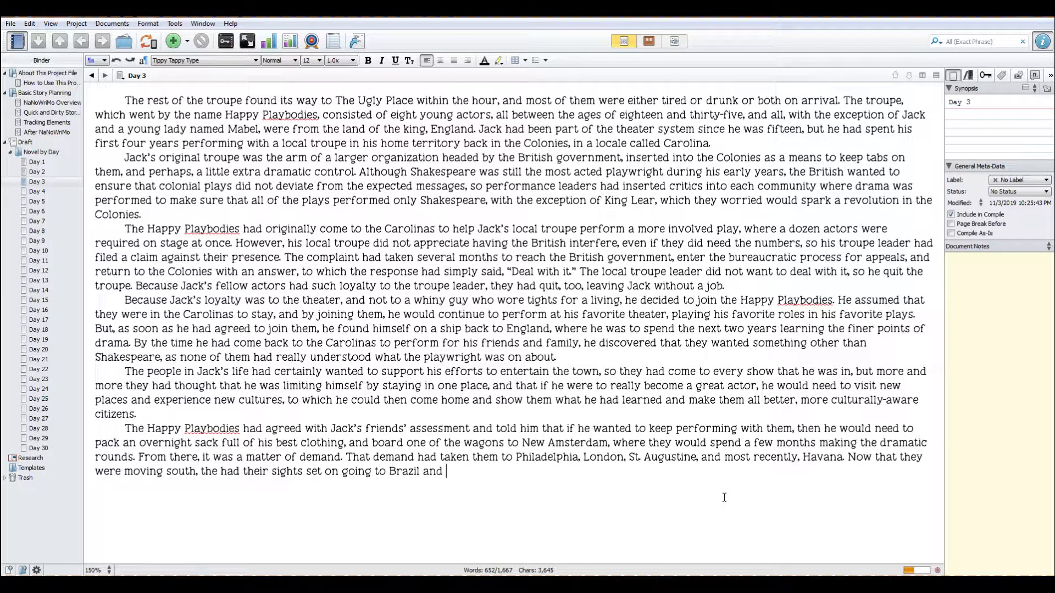
{"action": "type", "text": "entertaining the"}
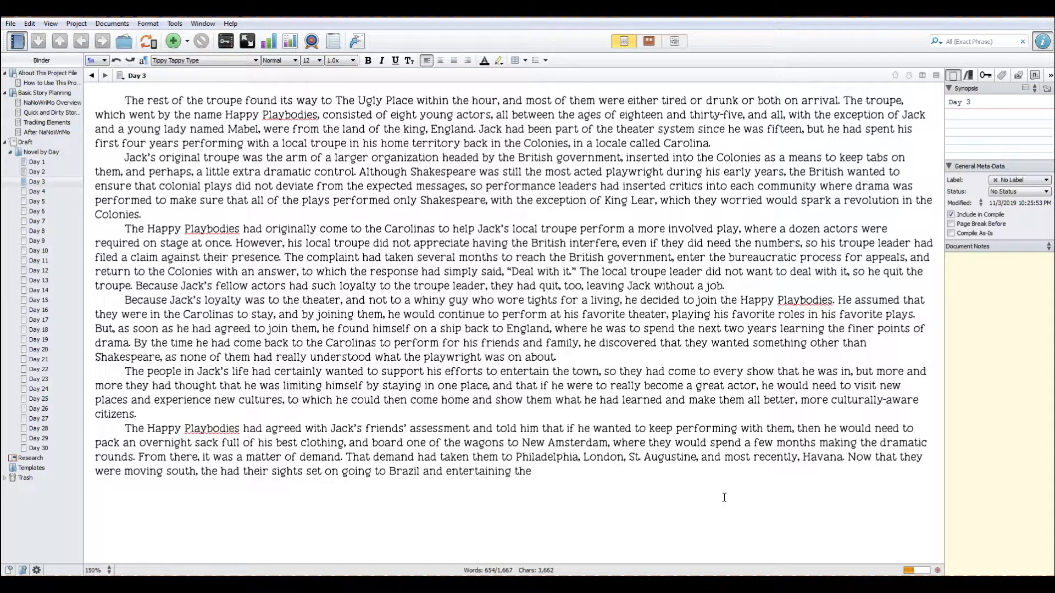
{"action": "type", "text": "growing [TK - comm"}
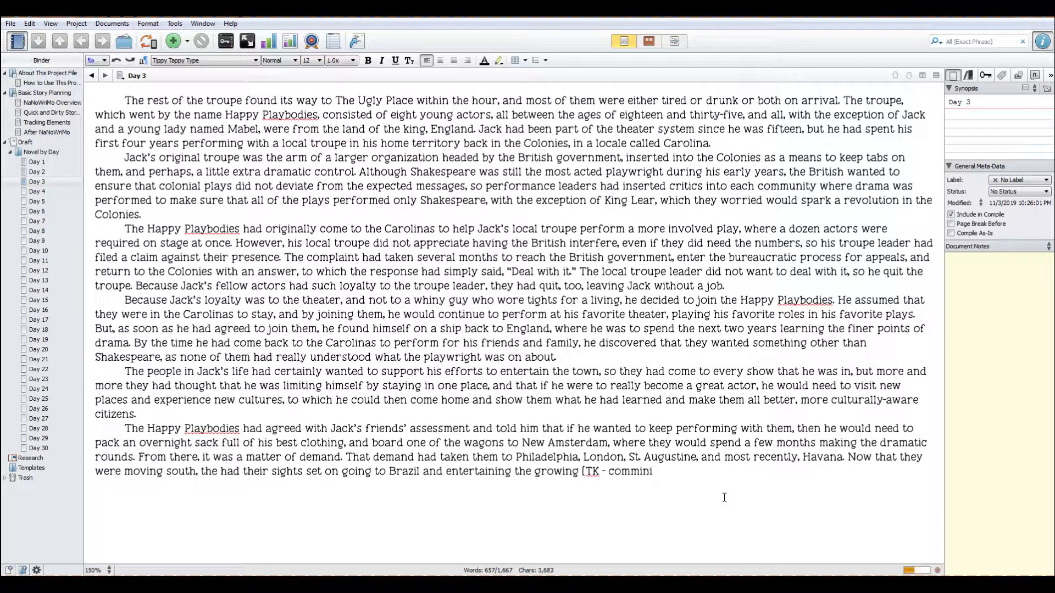
{"action": "type", "text": "unity]"}
{"action": "left_click", "coordinate": [222, 471]}
{"action": "type", "text": "y"}
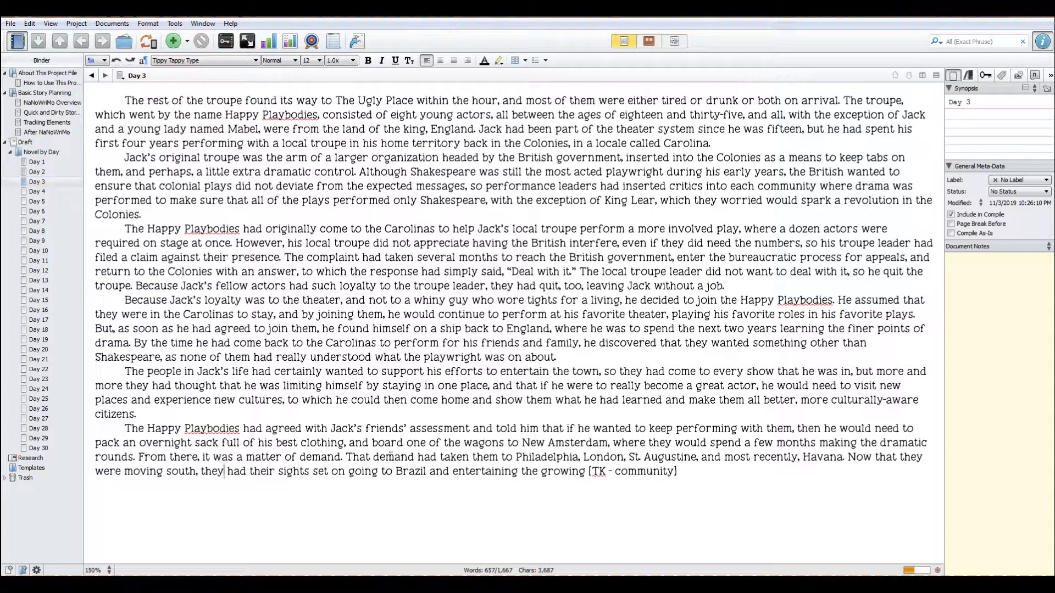
Continue after the bracketed placeholder with ", where they could get a permanent foothold on the South American drama market".
{"action": "left_click", "coordinate": [690, 472]}
{"action": "type", "text": "and"}
{"action": "key", "text": "BackSpace"}
{"action": "key", "text": "BackSpace"}
{"action": "key", "text": "BackSpace"}
{"action": "key", "text": "BackSpace"}
{"action": "type", "text": "where they could"}
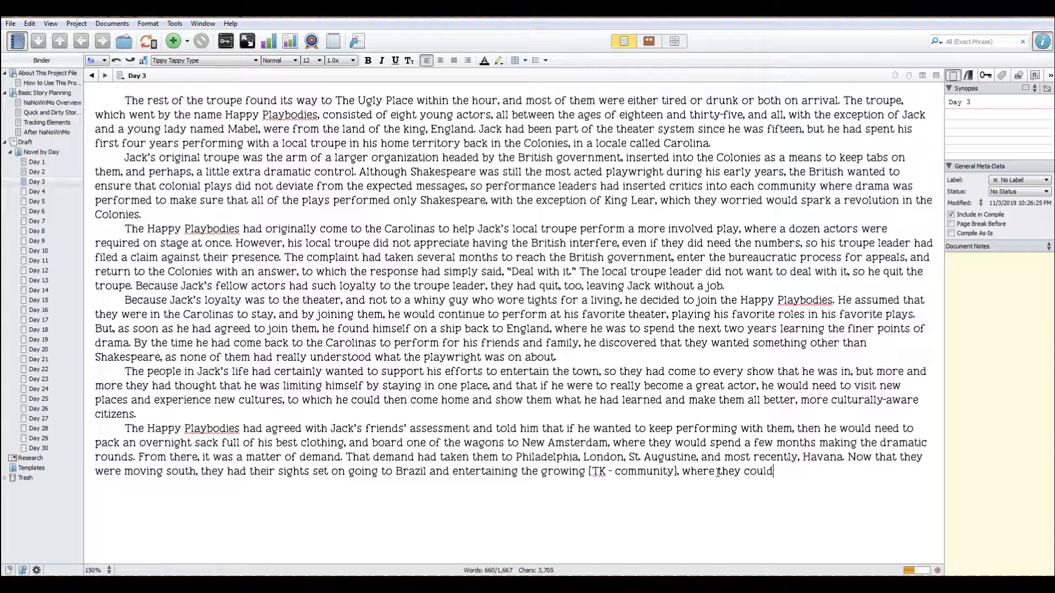
{"action": "type", "text": " get a permanent"}
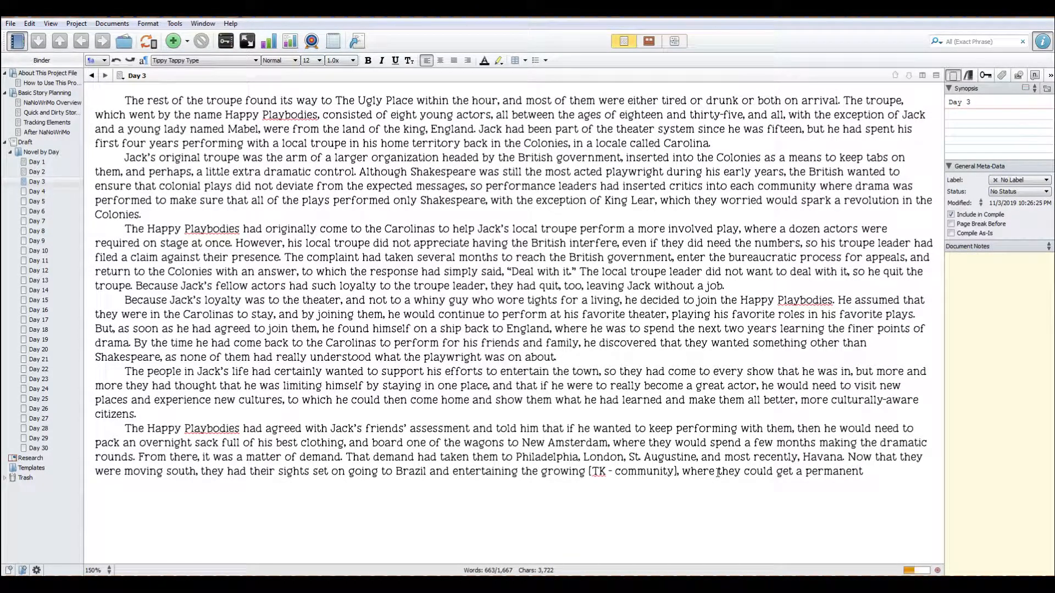
{"action": "type", "text": " foothold on the South Am"}
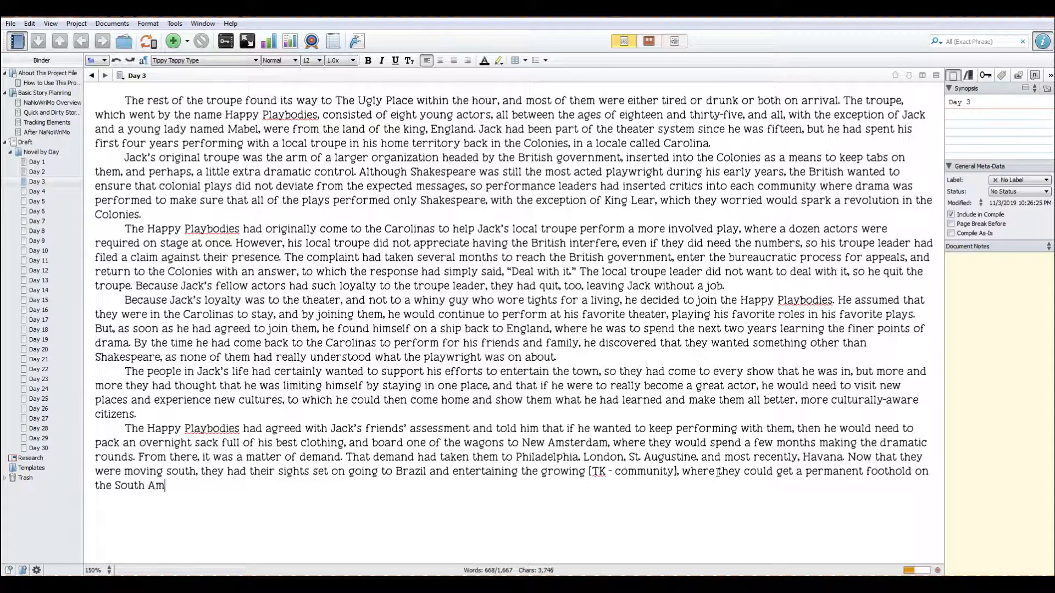
{"action": "type", "text": "erican drama market"}
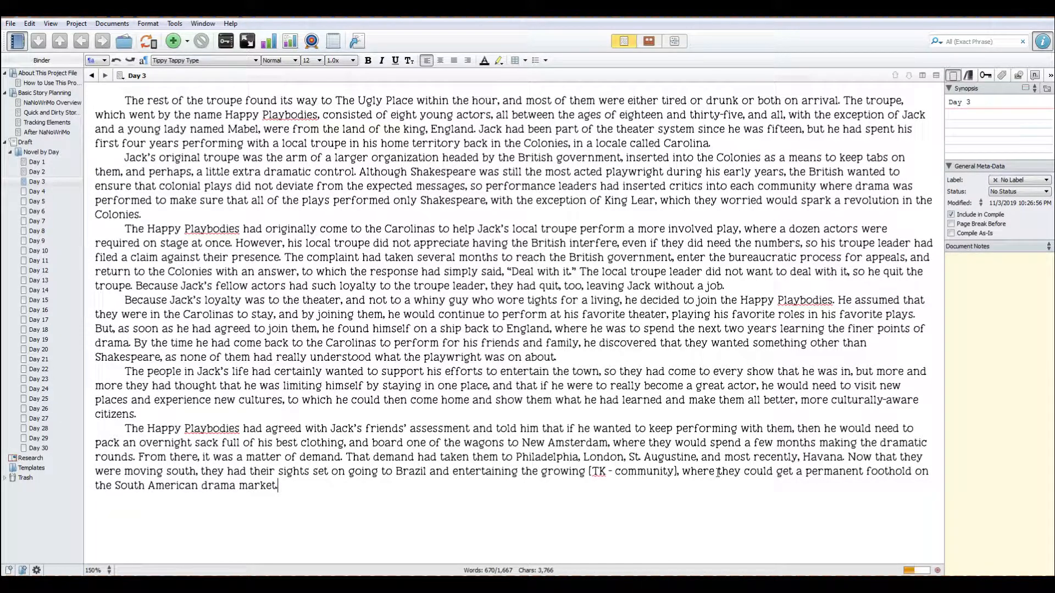
Start the following sentence with "After that, they had yet to decide, but for now, they were going to test their market on the people".
{"action": "type", "text": ". After that, they had yet to decide"}
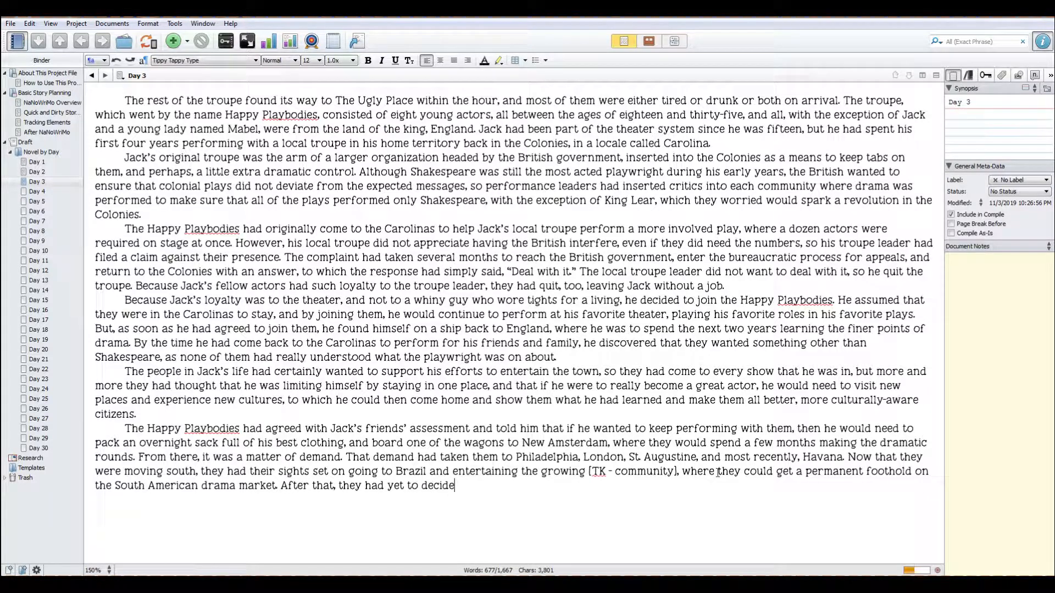
{"action": "type", "text": ", but for now, they were going to test their"}
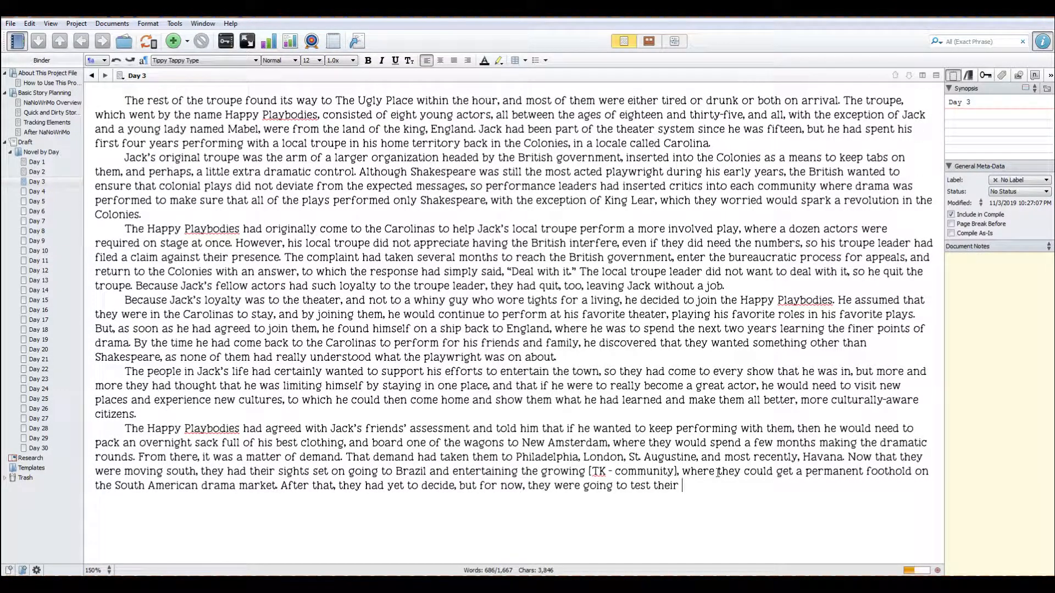
{"action": "type", "text": " market on the people"}
{"action": "key", "text": "BackSpace"}
{"action": "key", "text": "BackSpace"}
{"action": "key", "text": "BackSpace"}
{"action": "type", "text": "ple "}
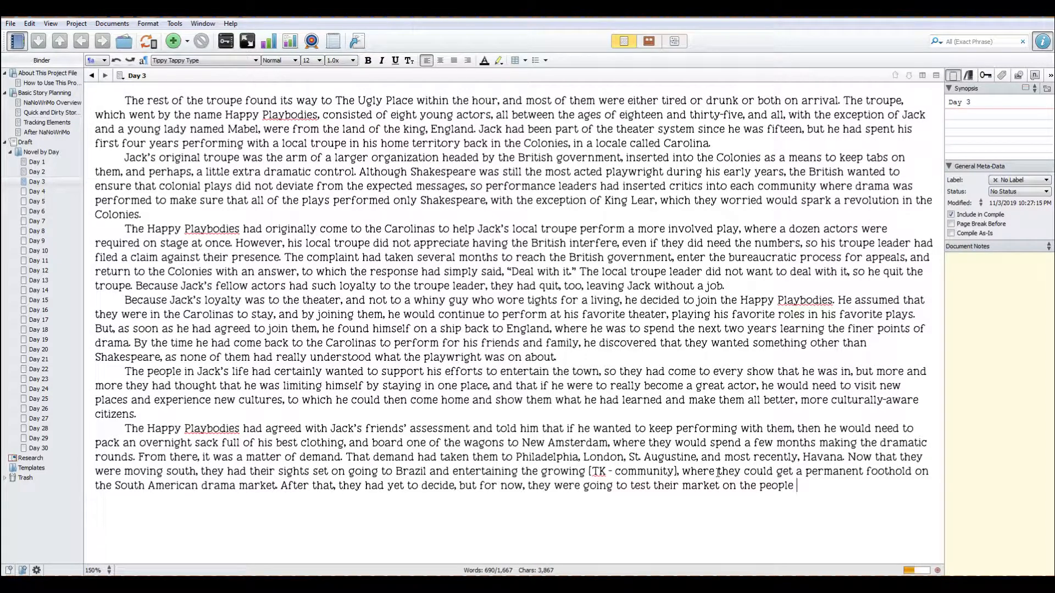
Finish the sentence with "of Curacao to make sure that people outside of England or the Colonies were even interested in what they were offering.".
{"action": "type", "text": "of Curacao to make sure that "}
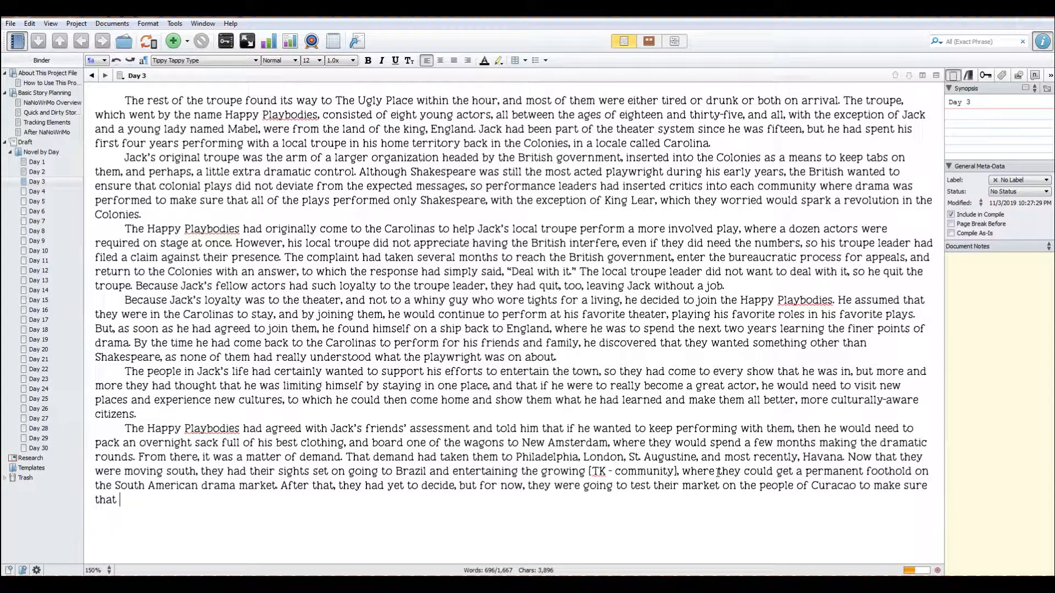
{"action": "type", "text": "people outside of E"}
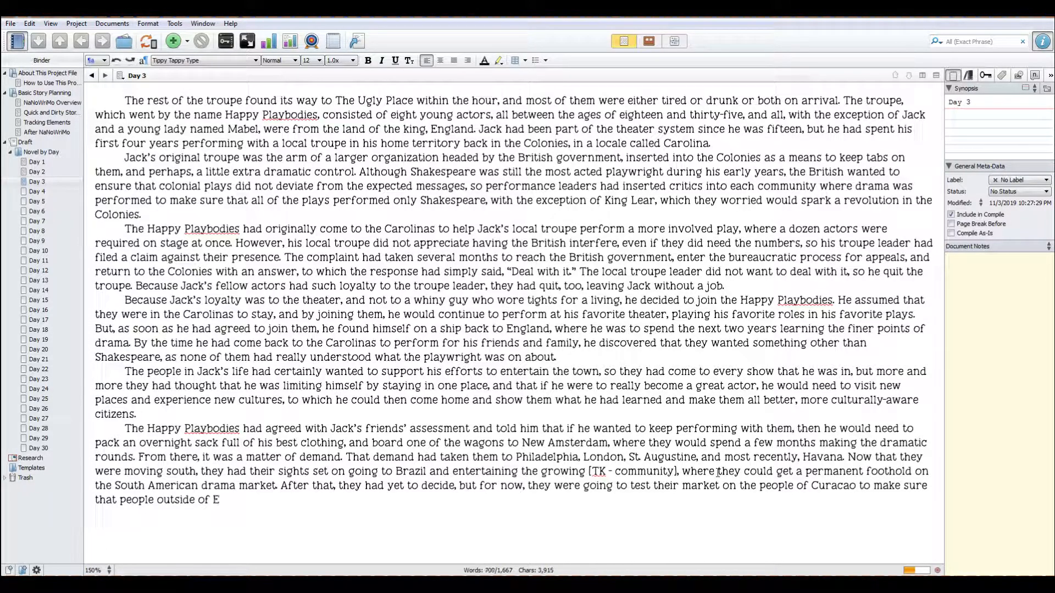
{"action": "type", "text": "ngland or the Colonies "}
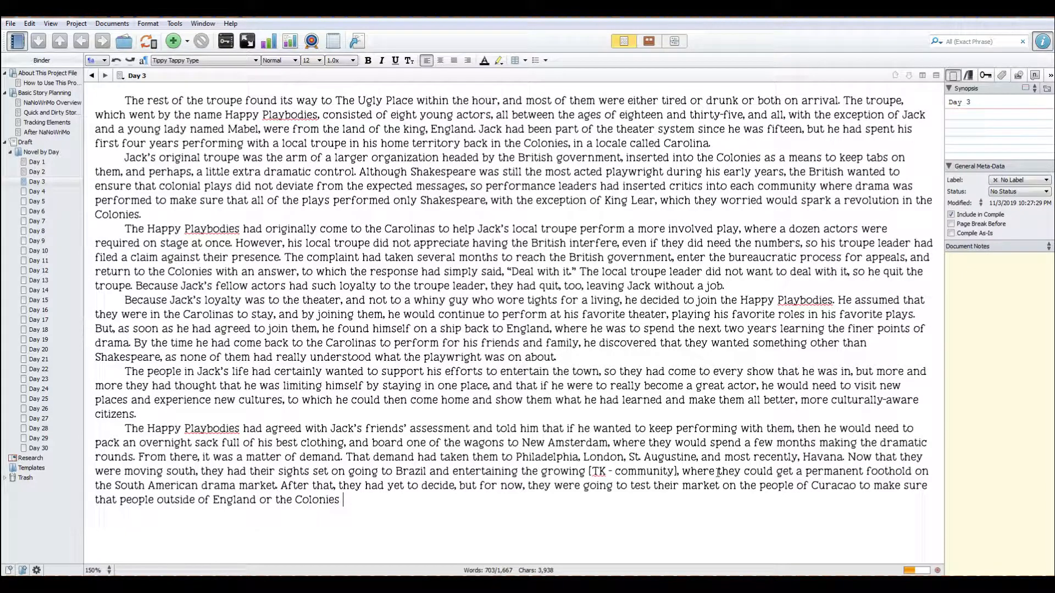
{"action": "type", "text": "were even einterest"}
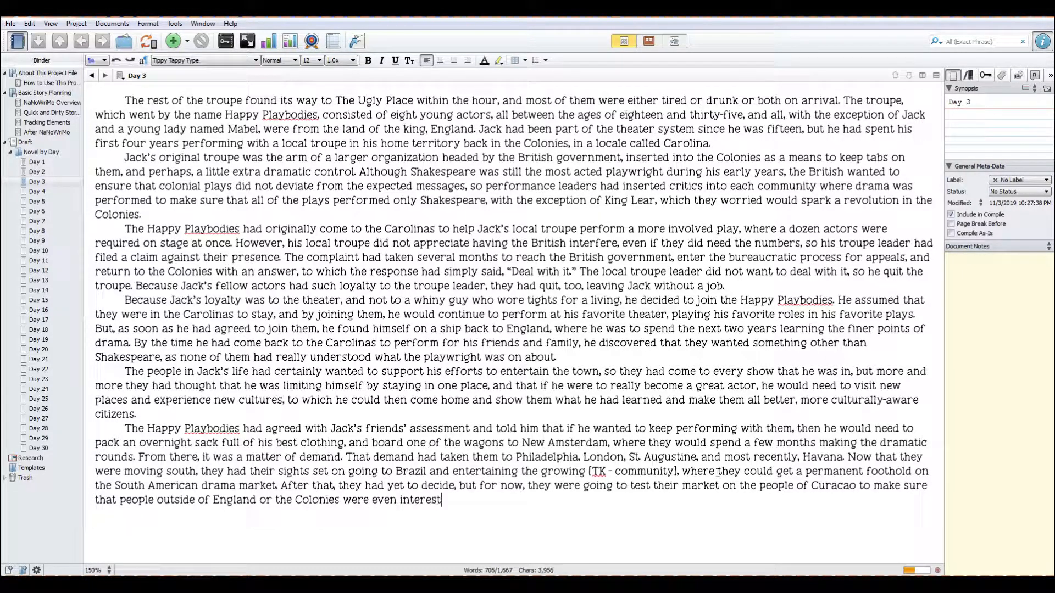
{"action": "type", "text": "ed in what they w"}
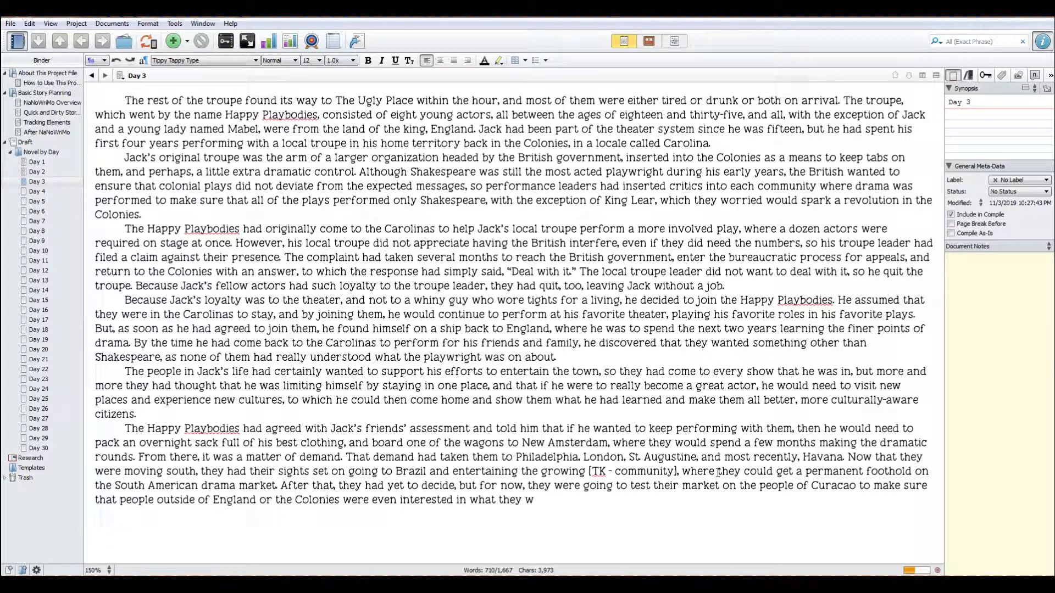
{"action": "type", "text": "ere offering. So far, t"}
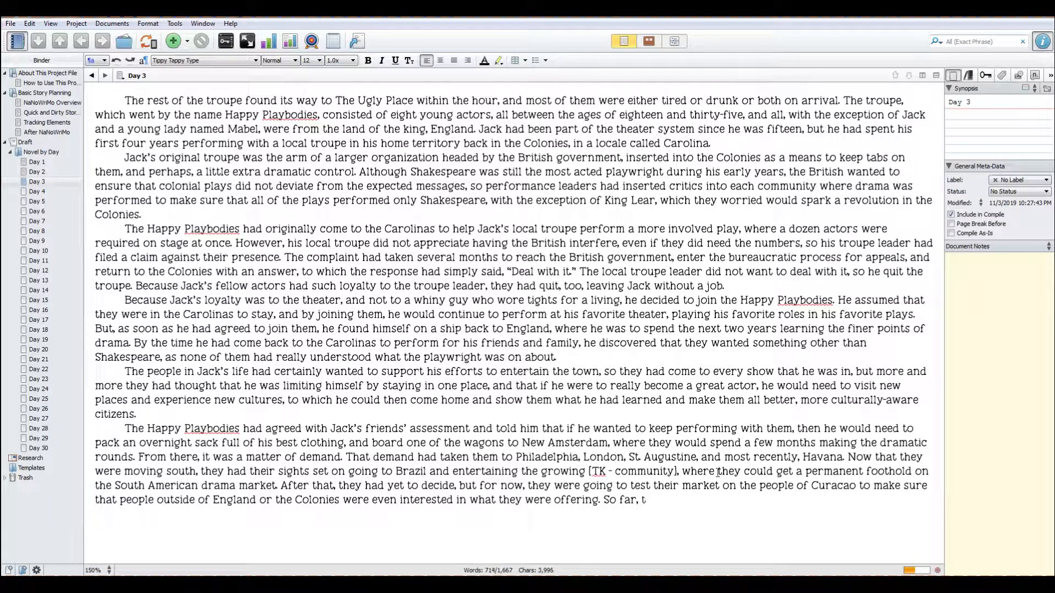
Begin a sentence reading "So far, they had found that the people of Havana were responsive, in that they".
{"action": "type", "text": "hey had found th"}
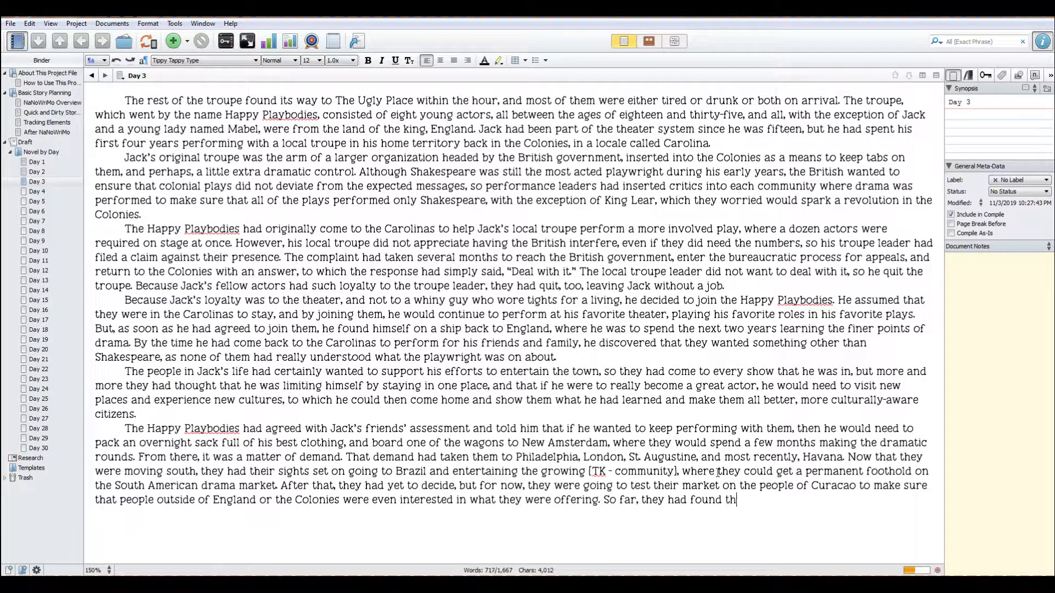
{"action": "type", "text": "at the people of Hav"}
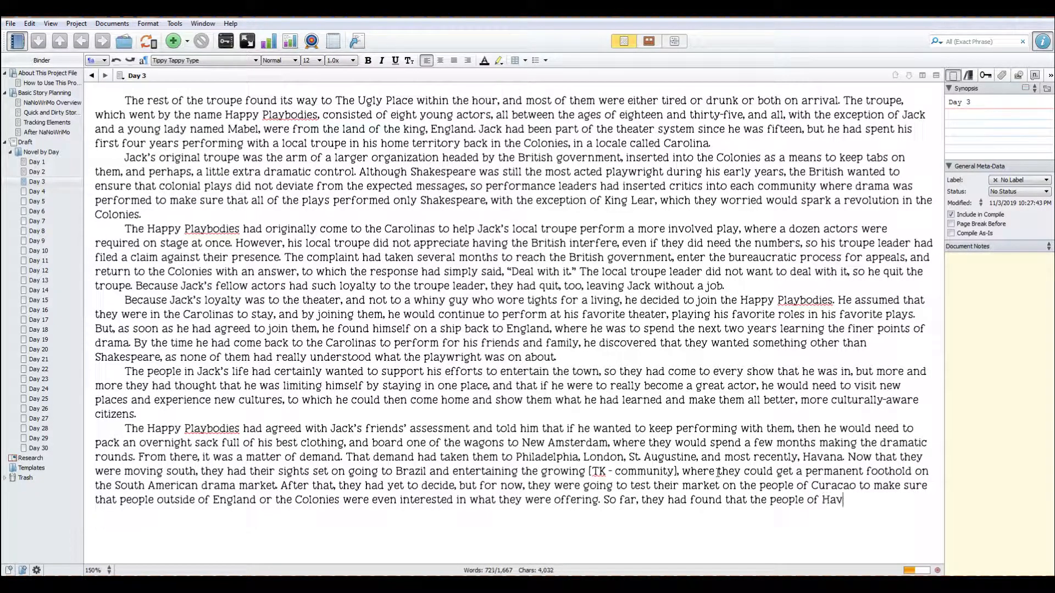
{"action": "type", "text": "ana were responsive"}
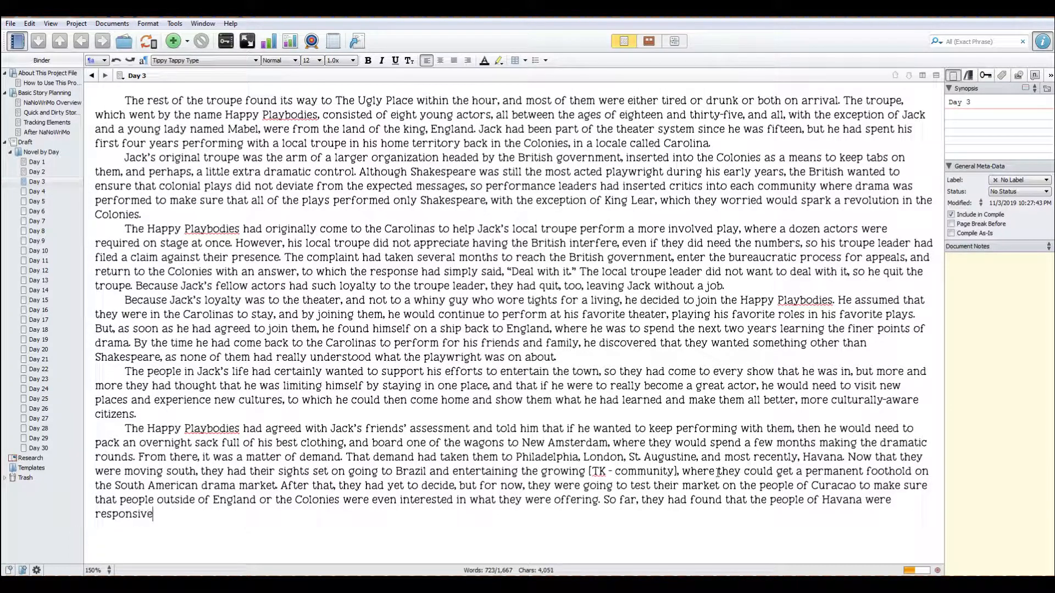
{"action": "type", "text": ", in that they lo"}
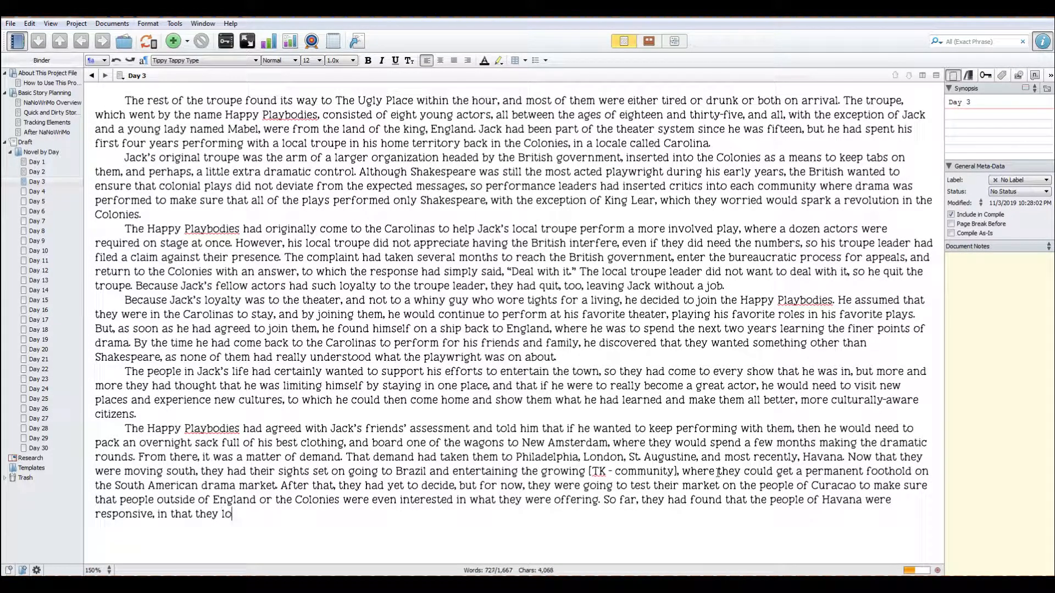
Complete the Havana sentence with "had lobbed the freshest fruits the island had to offer at them as they exited the stage.".
{"action": "type", "text": "oked the"}
{"action": "key", "text": "BackSpace"}
{"action": "key", "text": "BackSpace"}
{"action": "key", "text": "BackSpace"}
{"action": "key", "text": "BackSpace"}
{"action": "key", "text": "BackSpace"}
{"action": "key", "text": "BackSpace"}
{"action": "key", "text": "BackSpace"}
{"action": "key", "text": "BackSpace"}
{"action": "key", "text": "BackSpace"}
{"action": "key", "text": "BackSpace"}
{"action": "type", "text": "had lobbed the freshest f"}
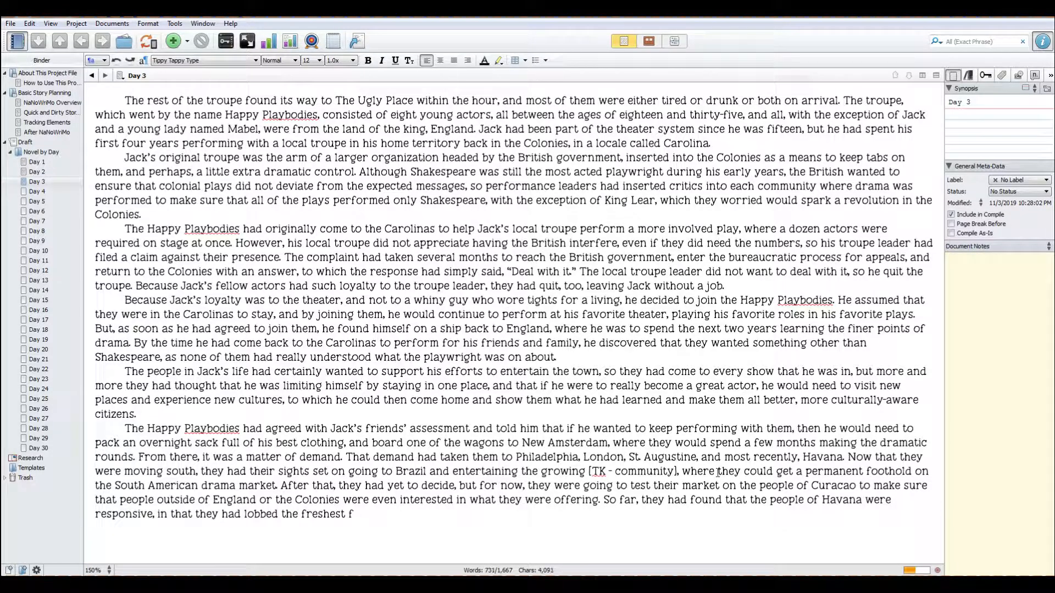
{"action": "type", "text": "ruits the island had to offer at them as theyu"}
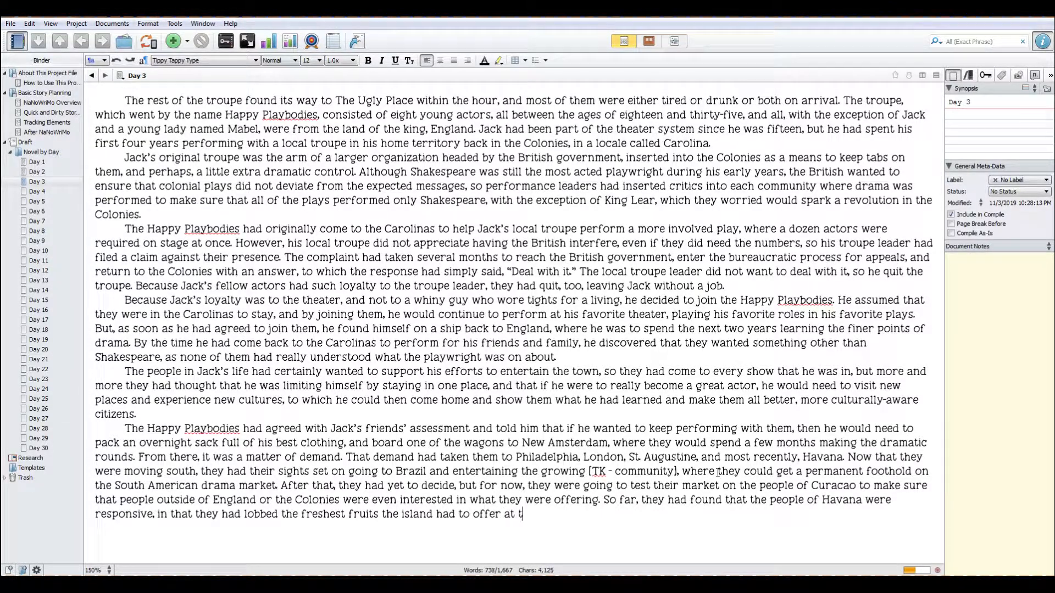
{"action": "key", "text": "BackSpace"}
{"action": "key", "text": "BackSpace"}
{"action": "type", "text": "exited the "}
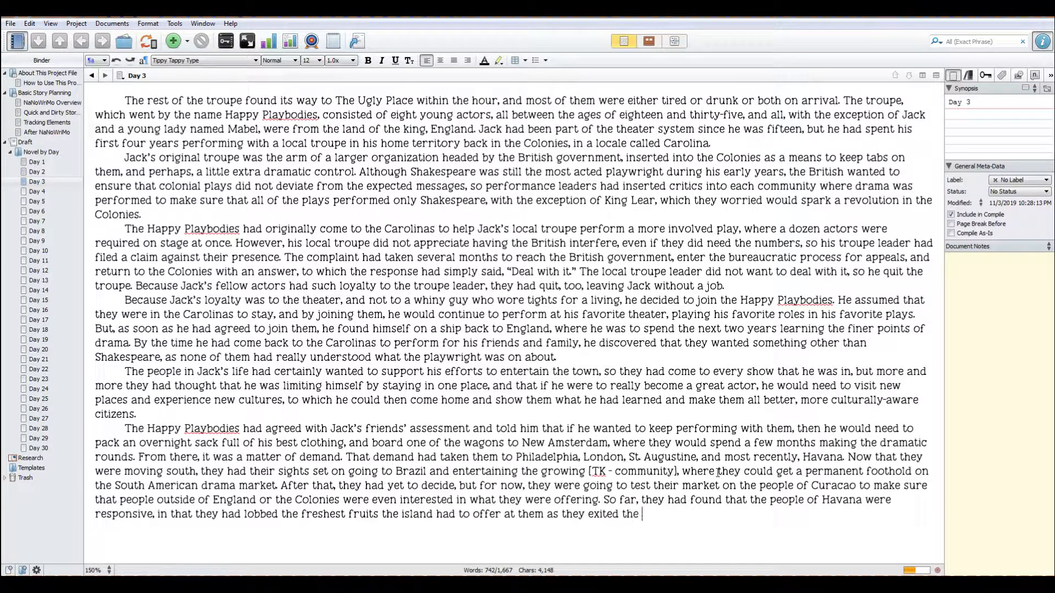
{"action": "type", "text": "stage. The members o"}
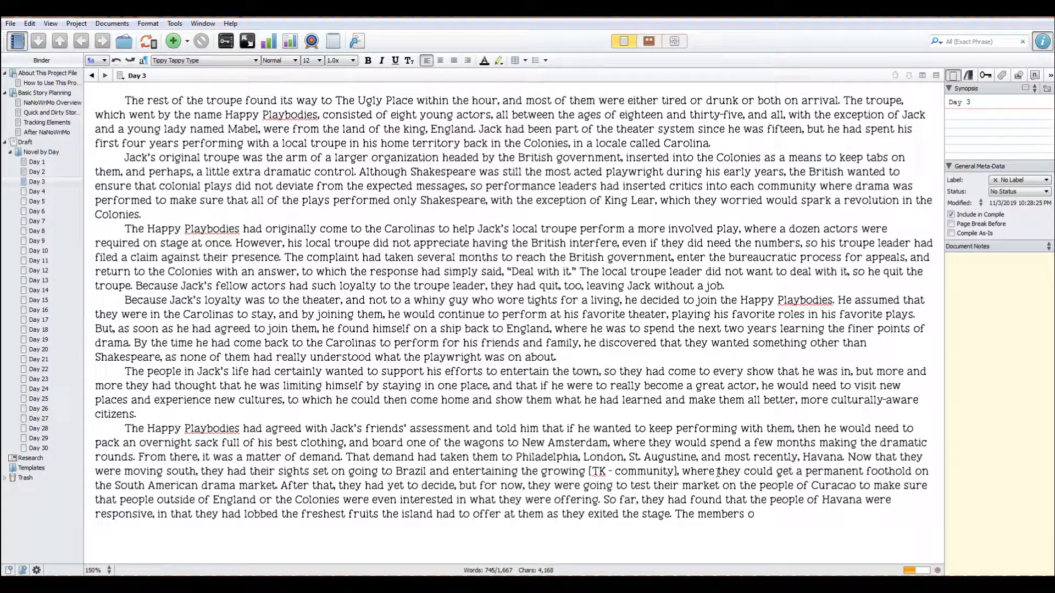
Close the paragraph with "The members of the Happy Playbodies had all agreed that if they were really hated, then the people would have used rotten fruit.".
{"action": "type", "text": "f the Happy PLa"}
{"action": "key", "text": "BackSpace"}
{"action": "key", "text": "BackSpace"}
{"action": "type", "text": "laybodies "}
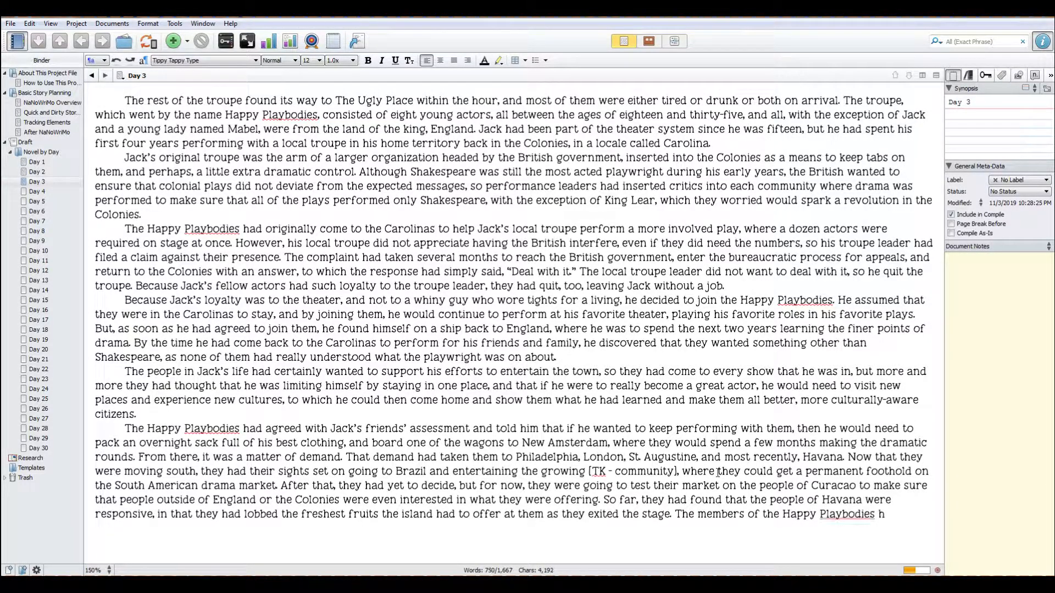
{"action": "type", "text": "had all ag"}
{"action": "type", "text": "ree"}
{"action": "type", "text": "d that if the"}
{"action": "type", "text": "y were rea"}
{"action": "type", "text": "lly hated, the"}
{"action": "type", "text": "n the people would"}
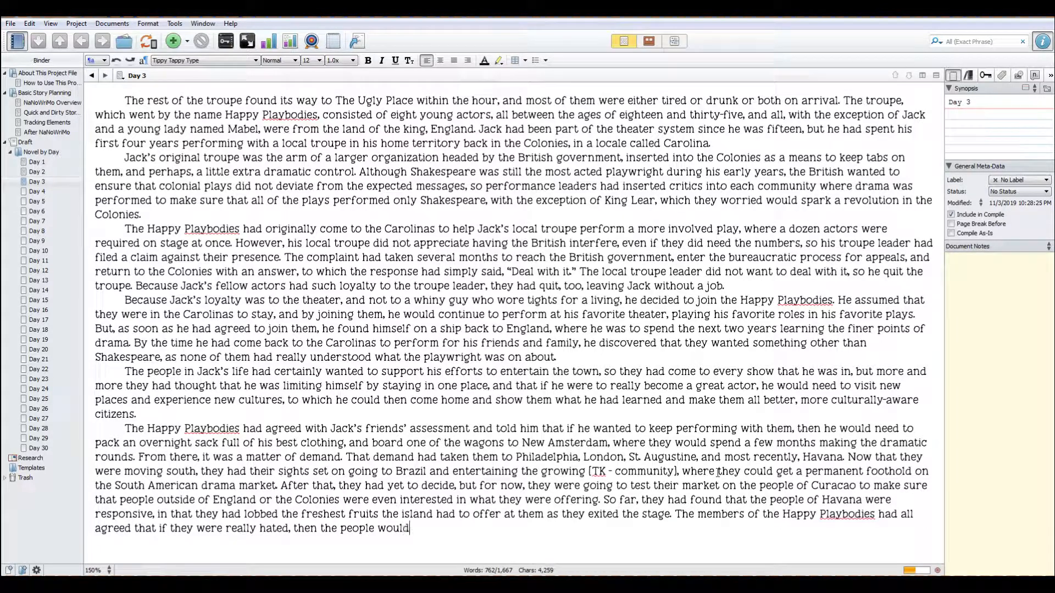
{"action": "type", "text": " have used rotten fruit."}
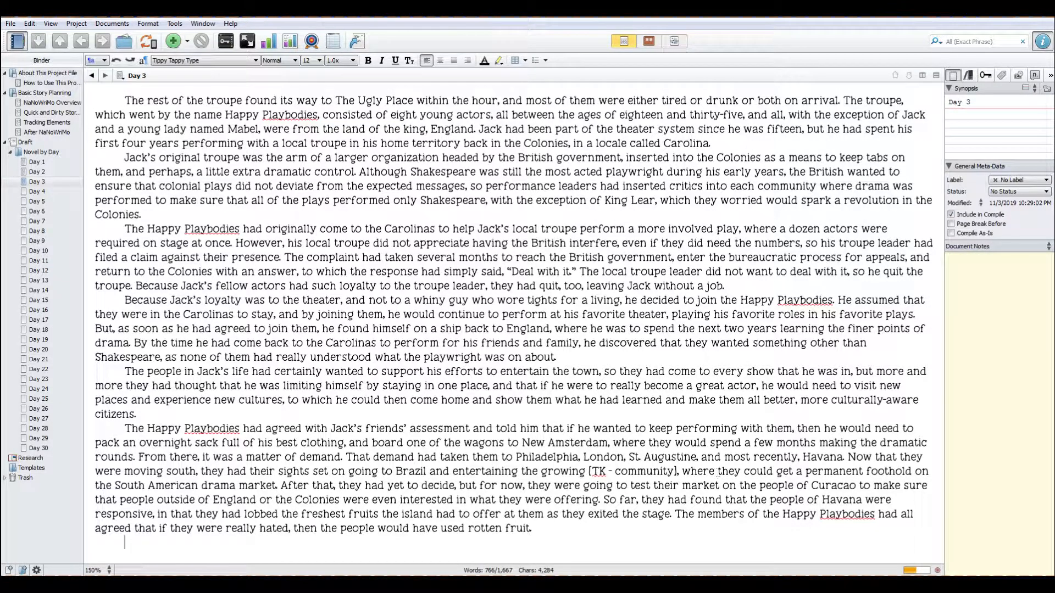
Move "at them" in the Havana sentence so it reads "had lobbed at them the freshest fruits the island had to offer".
{"action": "left_click", "coordinate": [319, 515]}
{"action": "type", "text": "at them"}
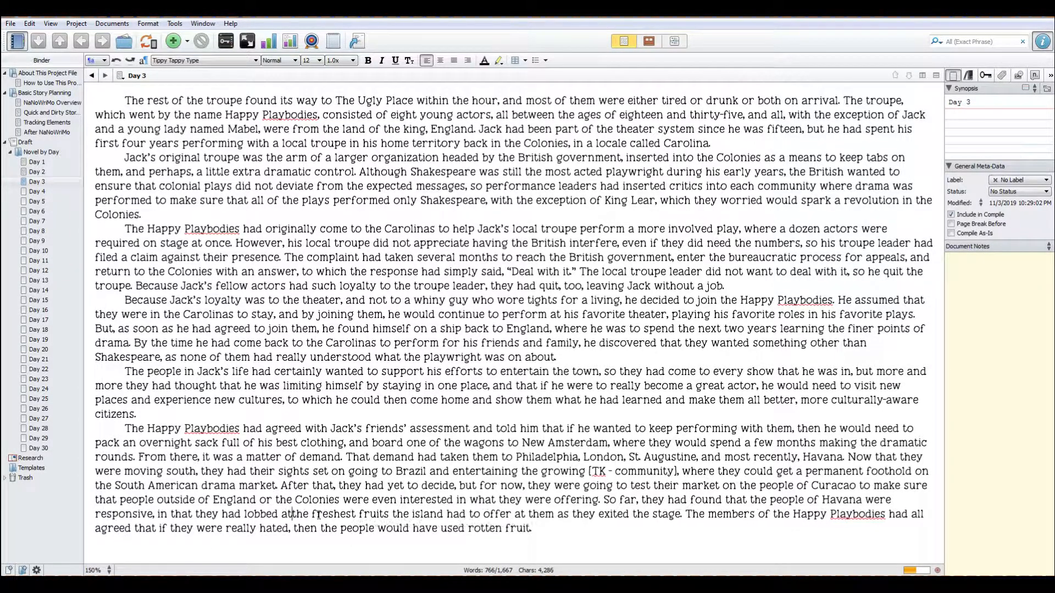
{"action": "left_click", "coordinate": [554, 514]}
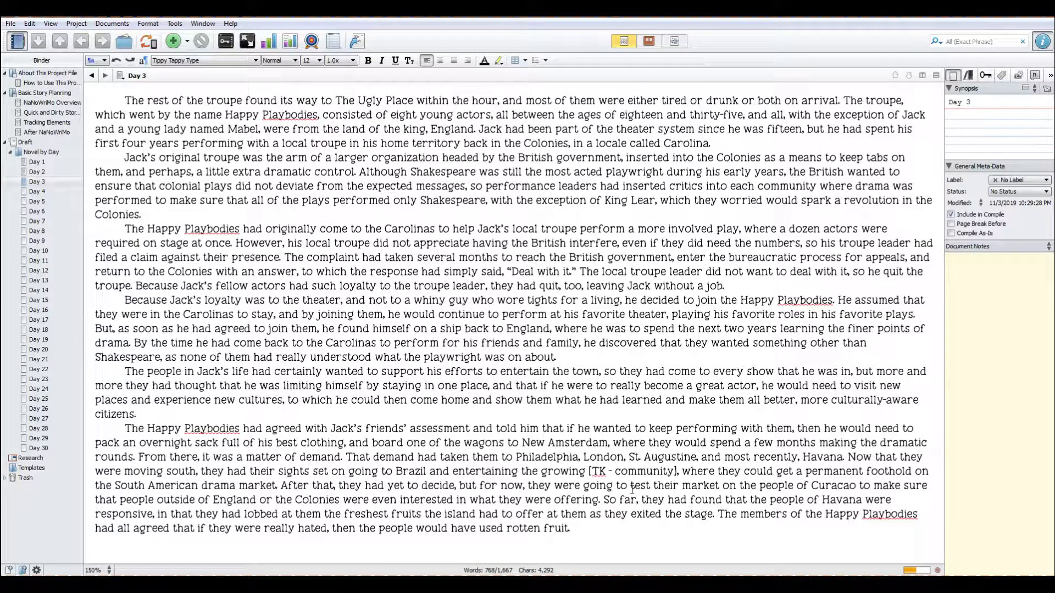
{"action": "key", "text": "BackSpace"}
{"action": "key", "text": "BackSpace"}
{"action": "key", "text": "BackSpace"}
{"action": "key", "text": "Delete"}
{"action": "key", "text": "Delete"}
{"action": "key", "text": "Delete"}
{"action": "key", "text": "Delete"}
{"action": "key", "text": "Delete"}
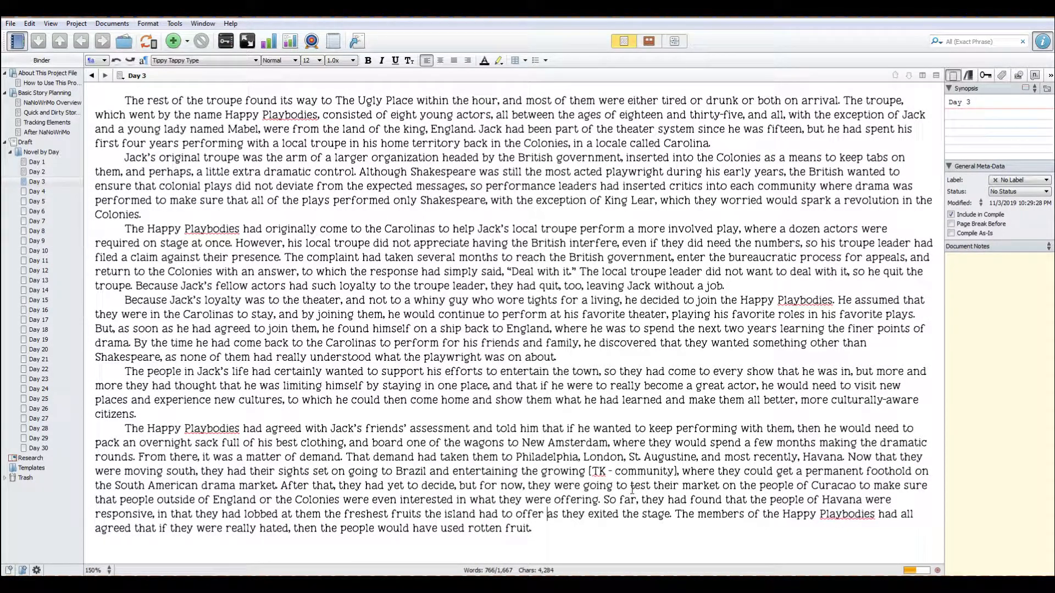
Replace "they" before "exited the stage" with "each member of the Happy Playbodies".
{"action": "key", "text": "ctrl+Left"}
{"action": "key", "text": "shift+Right"}
{"action": "key", "text": "shift+Right"}
{"action": "key", "text": "shift+Right"}
{"action": "key", "text": "shift+Right"}
{"action": "type", "text": "each member of the Happy Playbodies"}
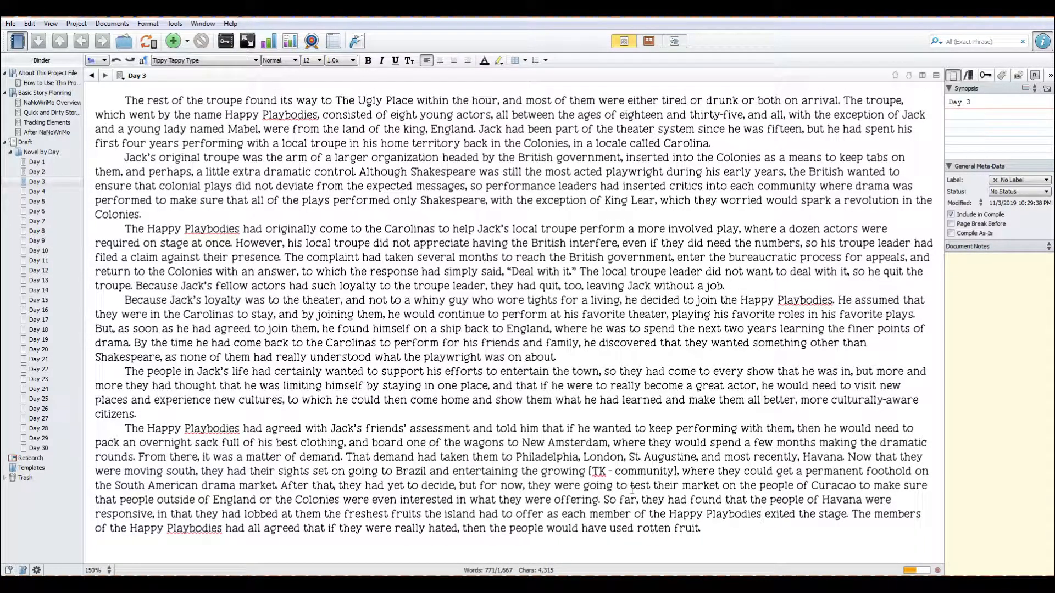
Reword the opening of the paragraph's last sentence to "Each member had agreed".
{"action": "key", "text": "Right"}
{"action": "key", "text": "Right"}
{"action": "key", "text": "Right"}
{"action": "key", "text": "Delete"}
{"action": "key", "text": "Delete"}
{"action": "key", "text": "Delete"}
{"action": "type", "text": "Each"}
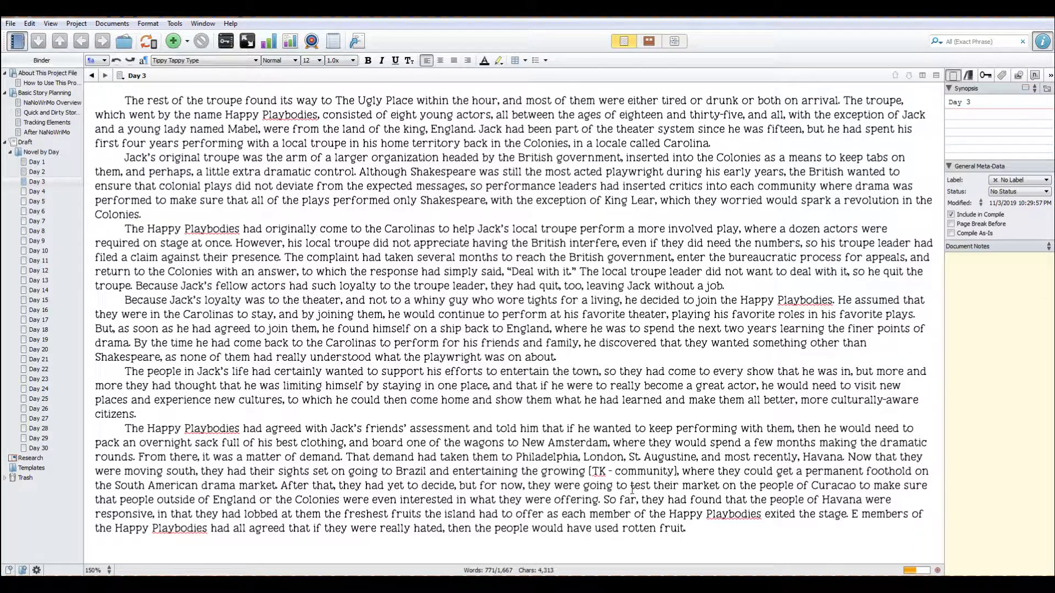
{"action": "key", "text": "Right"}
{"action": "key", "text": "Right"}
{"action": "key", "text": "Right"}
{"action": "key", "text": "Right"}
{"action": "key", "text": "Right"}
{"action": "key", "text": "BackSpace"}
{"action": "key", "text": "Delete"}
{"action": "key", "text": "Delete"}
{"action": "key", "text": "Delete"}
{"action": "key", "text": "Delete"}
{"action": "key", "text": "Delete"}
{"action": "key", "text": "Delete"}
{"action": "key", "text": "Delete"}
{"action": "key", "text": "Delete"}
{"action": "key", "text": "Delete"}
{"action": "key", "text": "Delete"}
{"action": "key", "text": "Delete"}
{"action": "key", "text": "Delete"}
{"action": "key", "text": "Delete"}
{"action": "key", "text": "Delete"}
{"action": "key", "text": "Delete"}
{"action": "key", "text": "Delete"}
{"action": "key", "text": "Delete"}
{"action": "key", "text": "Delete"}
{"action": "key", "text": "Delete"}
{"action": "key", "text": "Delete"}
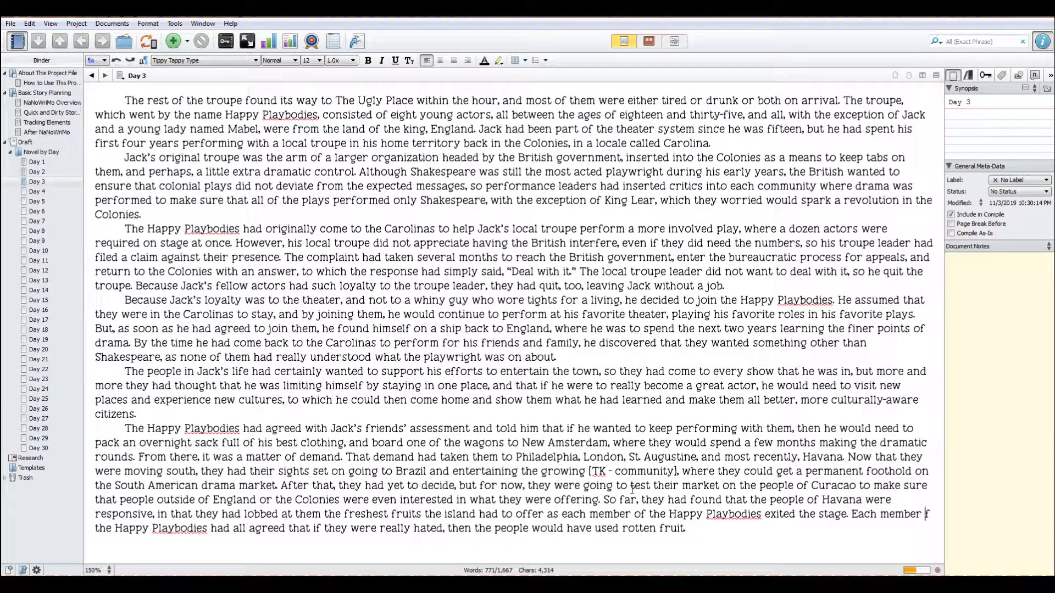
{"action": "key", "text": "Delete"}
{"action": "key", "text": "Delete"}
{"action": "key", "text": "Delete"}
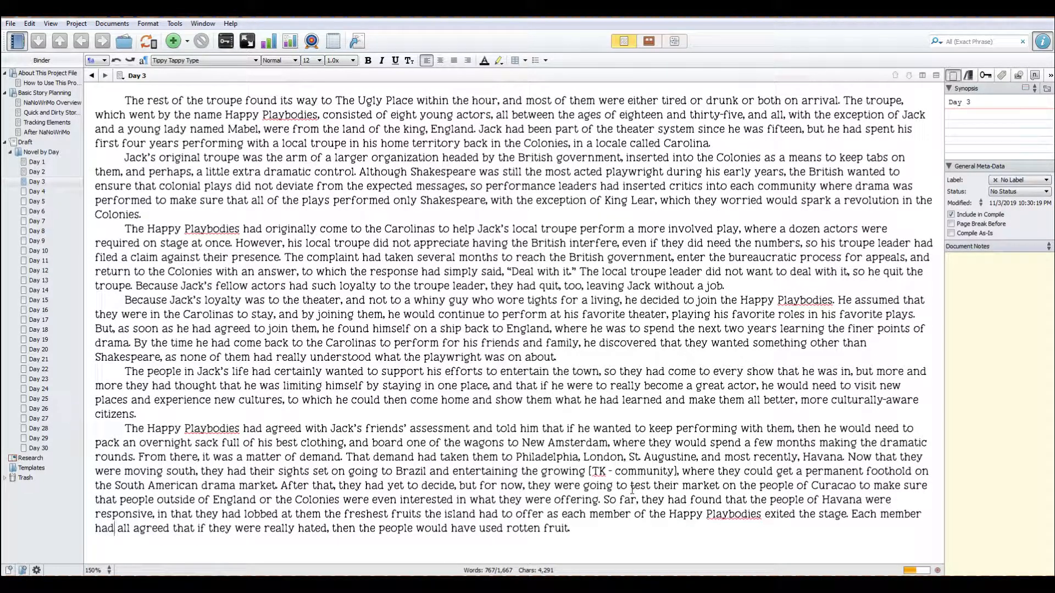
{"action": "key", "text": "Delete"}
{"action": "key", "text": "Delete"}
{"action": "key", "text": "Delete"}
{"action": "key", "text": "Delete"}
Try "the people" in place of "they" before "were really hated".
{"action": "key", "text": "Right"}
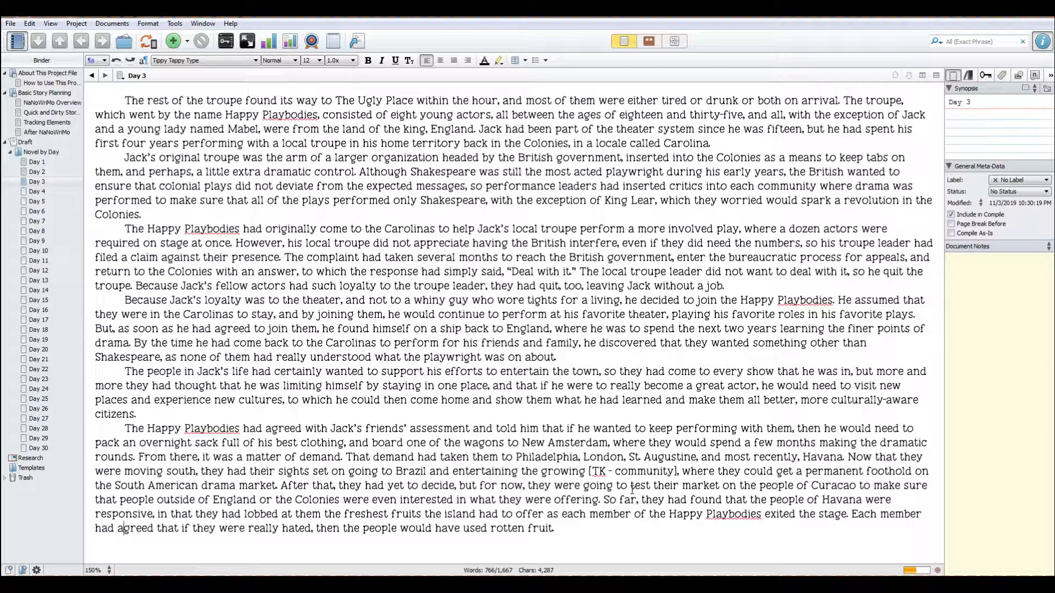
{"action": "key", "text": "Right"}
{"action": "key", "text": "Right"}
{"action": "key", "text": "Right"}
{"action": "key", "text": "Right"}
{"action": "key", "text": "Right"}
{"action": "key", "text": "Right"}
{"action": "key", "text": "Right"}
{"action": "key", "text": "Right"}
{"action": "key", "text": "Right"}
{"action": "key", "text": "Right"}
{"action": "key", "text": "Right"}
{"action": "key", "text": "Right"}
{"action": "key", "text": "Right"}
{"action": "key", "text": "Right"}
{"action": "key", "text": "Right"}
{"action": "key", "text": "Delete"}
{"action": "type", "text": "people"}
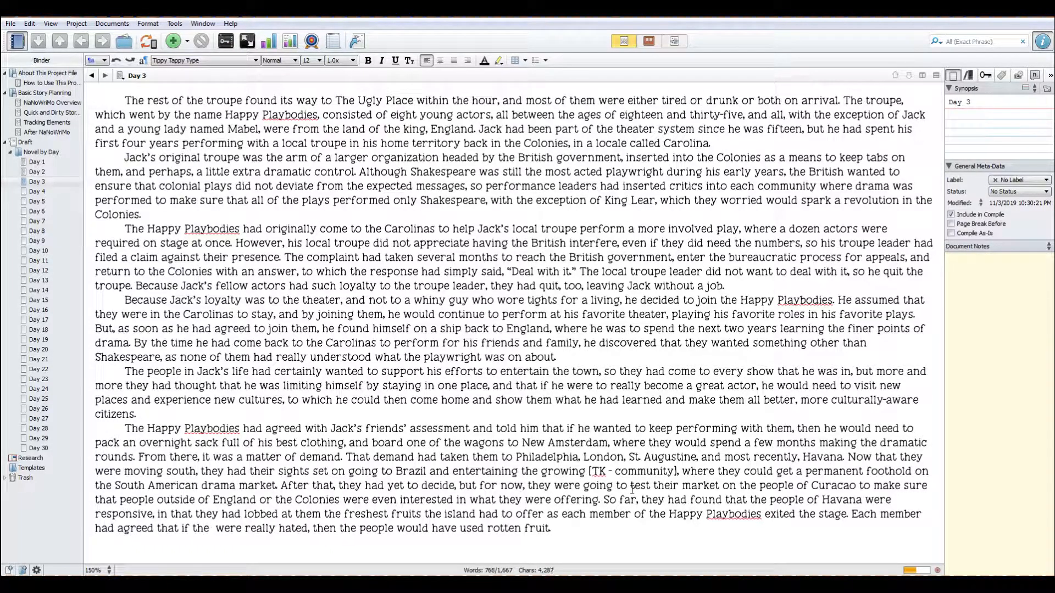
{"action": "key", "text": "Right"}
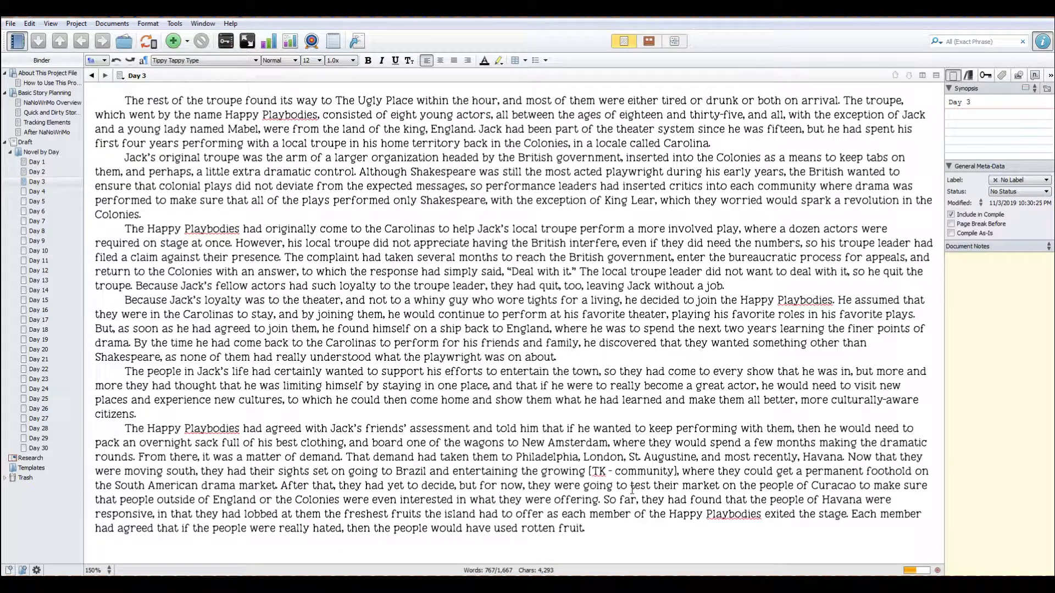
Change "the people" back to "they" before "were really hated".
{"action": "key", "text": "BackSpace"}
{"action": "key", "text": "BackSpace"}
{"action": "key", "text": "BackSpace"}
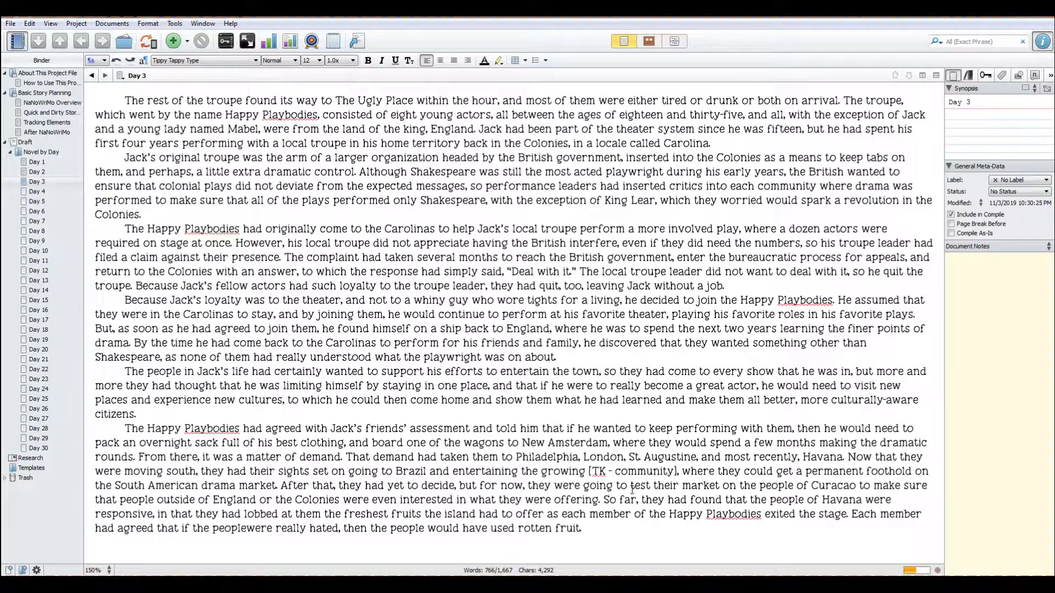
{"action": "key", "text": "BackSpace"}
{"action": "key", "text": "BackSpace"}
{"action": "key", "text": "BackSpace"}
{"action": "key", "text": "BackSpace"}
{"action": "key", "text": "BackSpace"}
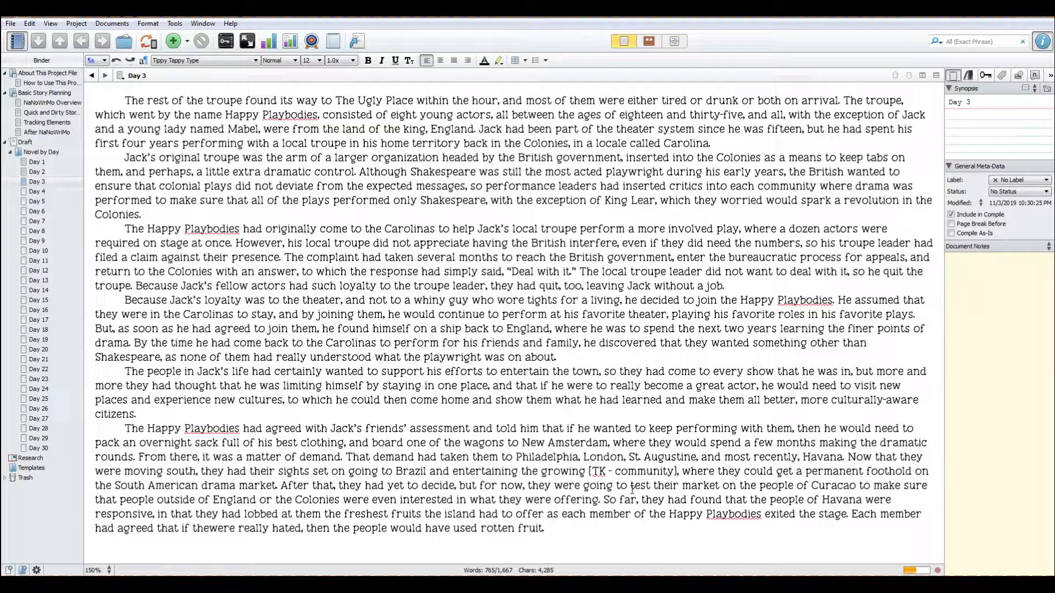
{"action": "type", "text": "y"}
Begin the next paragraph with "They had come to Curacao on the advice of their [TK - travel agent]".
{"action": "key", "text": "Right"}
{"action": "key", "text": "Right"}
{"action": "key", "text": "Right"}
{"action": "key", "text": "Right"}
{"action": "key", "text": "Right"}
{"action": "key", "text": "Right"}
{"action": "key", "text": "Right"}
{"action": "key", "text": "Right"}
{"action": "key", "text": "Right"}
{"action": "key", "text": "Right"}
{"action": "key", "text": "Right"}
{"action": "key", "text": "Right"}
{"action": "key", "text": "Right"}
{"action": "key", "text": "Right"}
{"action": "key", "text": "Right"}
{"action": "key", "text": "Right"}
{"action": "key", "text": "Right"}
{"action": "key", "text": "Right"}
{"action": "key", "text": "Right"}
{"action": "key", "text": "Right"}
{"action": "key", "text": "Right"}
{"action": "key", "text": "Right"}
{"action": "key", "text": "Right"}
{"action": "key", "text": "Right"}
{"action": "key", "text": "Right"}
{"action": "key", "text": "Right"}
{"action": "key", "text": "Right"}
{"action": "key", "text": "Right"}
{"action": "key", "text": "Right"}
{"action": "key", "text": "Right"}
{"action": "key", "text": "Right"}
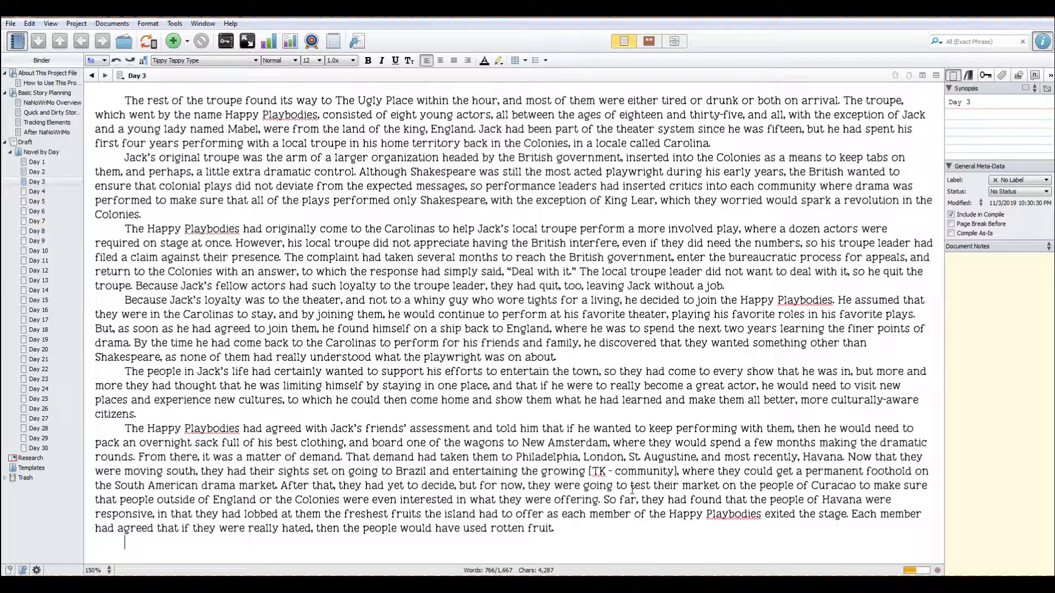
{"action": "type", "text": "hey had come to Cu"}
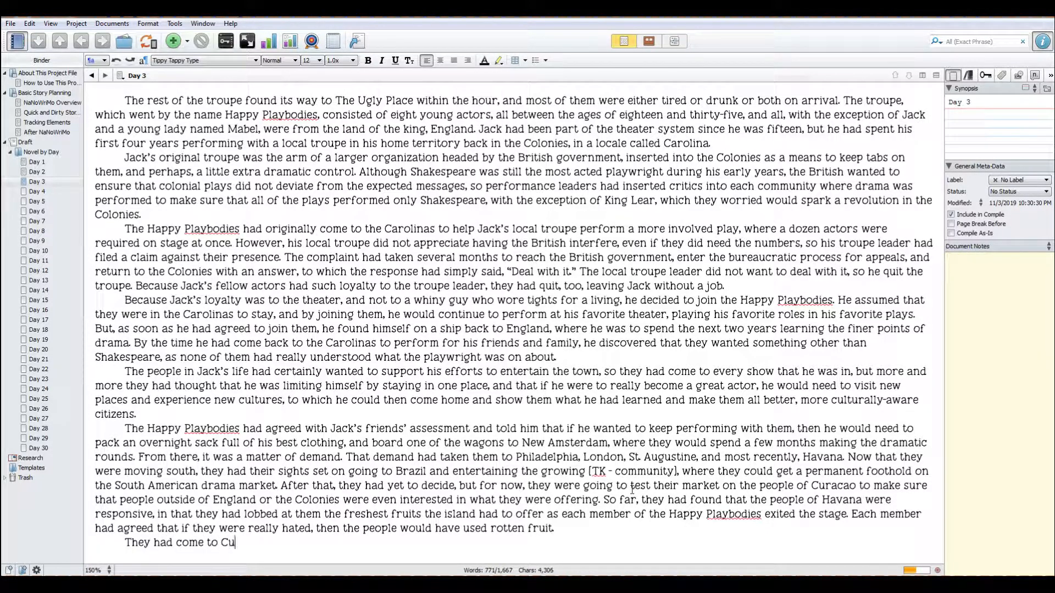
{"action": "type", "text": "racao on the advice of their "}
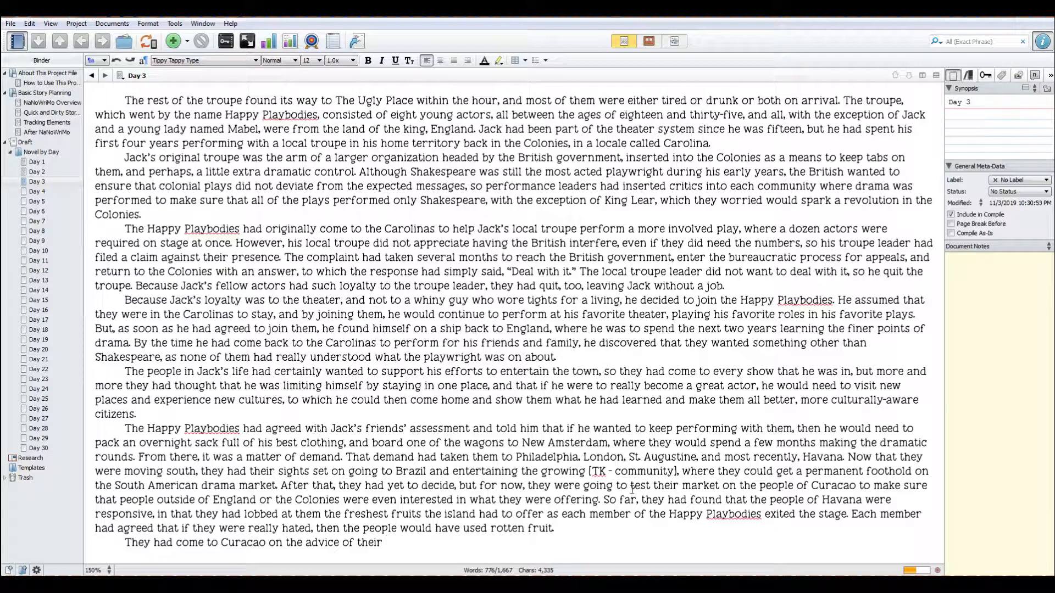
{"action": "type", "text": "[TK - traveli"}
{"action": "key", "text": "BackSpace"}
{"action": "type", "text": "agent]"}
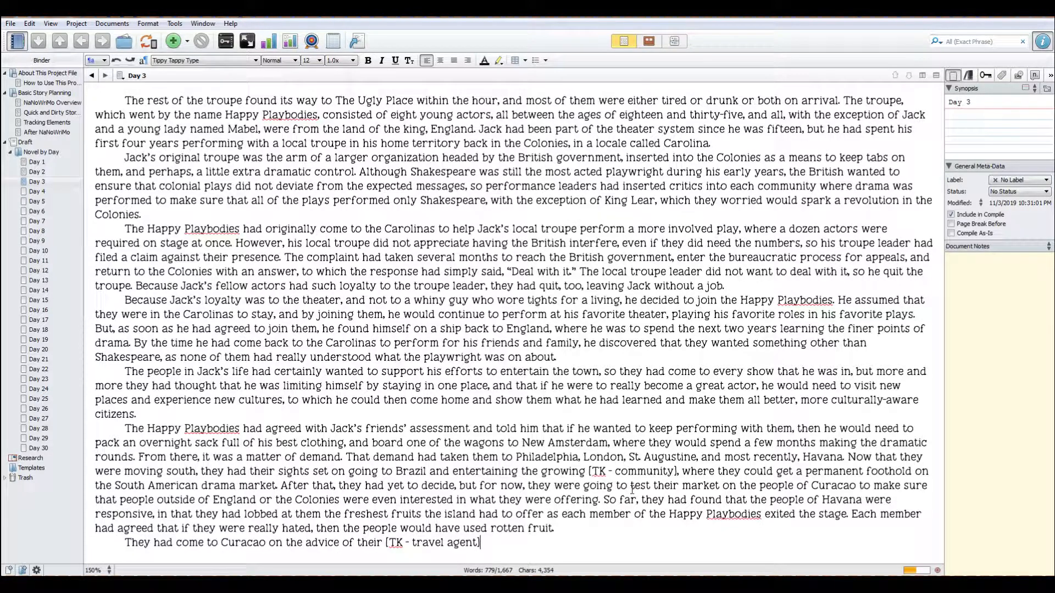
Continue the Curacao sentence with "because the island was one of the busiest commercial harbors".
{"action": "type", "text": "because the island was "}
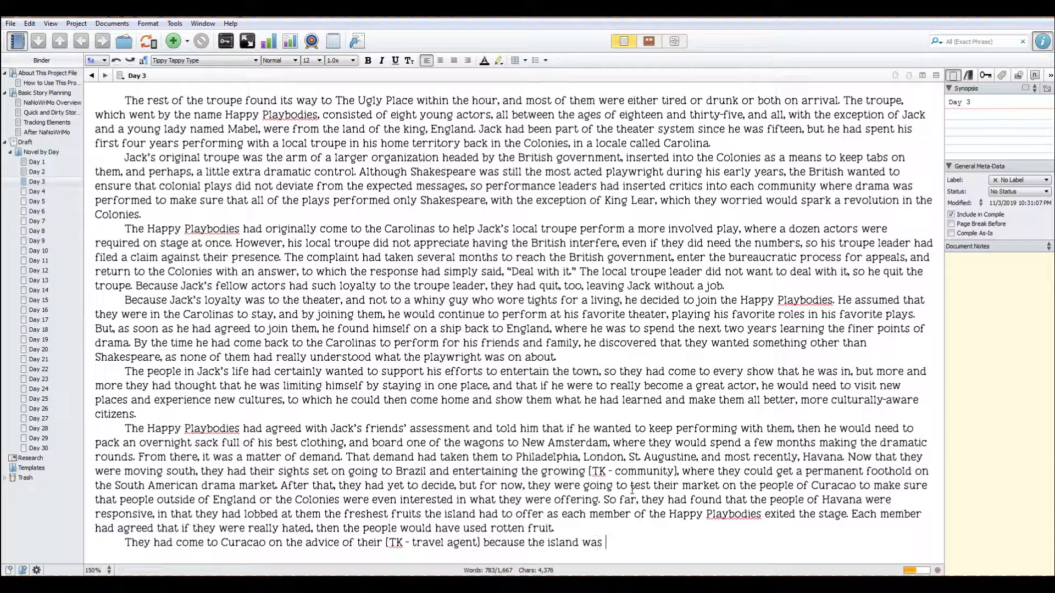
{"action": "type", "text": "one of the busiest commercial"}
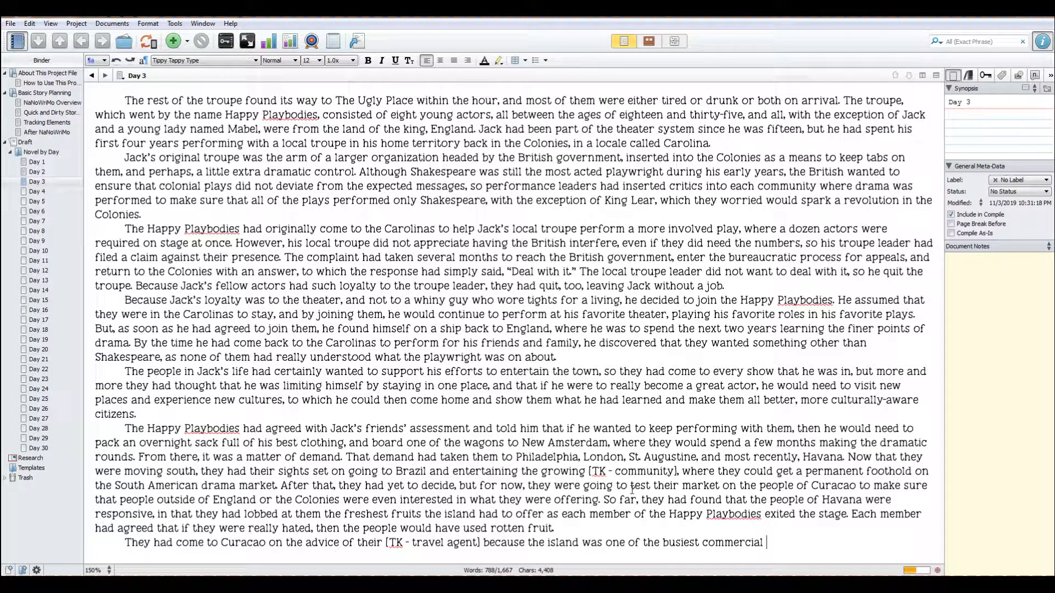
{"action": "type", "text": "harbors"}
Replace "was" with "had" so the clause reads "the island had one of the busiest commercial harbors".
{"action": "key", "text": "Left"}
{"action": "key", "text": "Left"}
{"action": "key", "text": "Left"}
{"action": "key", "text": "Left"}
{"action": "key", "text": "Left"}
{"action": "key", "text": "Left"}
{"action": "key", "text": "Left"}
{"action": "key", "text": "Left"}
{"action": "key", "text": "Left"}
{"action": "key", "text": "Left"}
{"action": "key", "text": "Left"}
{"action": "key", "text": "Left"}
{"action": "key", "text": "Left"}
{"action": "key", "text": "Left"}
{"action": "key", "text": "Left"}
{"action": "key", "text": "Left"}
{"action": "key", "text": "Left"}
{"action": "key", "text": "Left"}
{"action": "key", "text": "Left"}
{"action": "key", "text": "Left"}
{"action": "key", "text": "shift+Right"}
{"action": "key", "text": "shift+Right"}
{"action": "key", "text": "shift+Right"}
{"action": "type", "text": "had"}
{"action": "key", "text": "Right"}
{"action": "key", "text": "Right"}
{"action": "key", "text": "Right"}
{"action": "key", "text": "Right"}
{"action": "key", "text": "Right"}
{"action": "key", "text": "Right"}
{"action": "key", "text": "Right"}
{"action": "key", "text": "Right"}
{"action": "key", "text": "Right"}
{"action": "key", "text": "Right"}
{"action": "key", "text": "Right"}
{"action": "key", "text": "Right"}
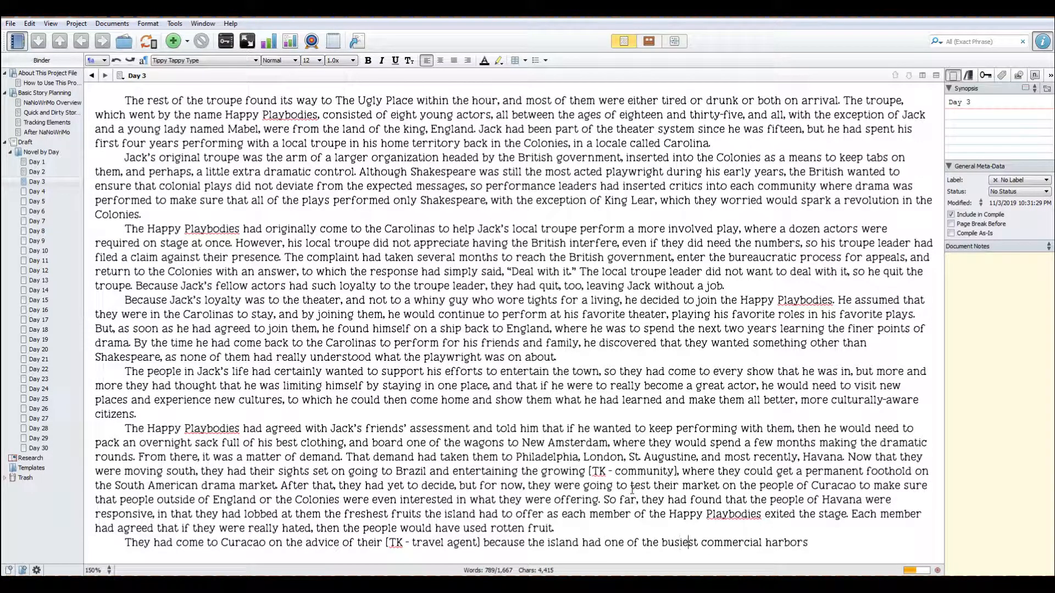
Finish the Curacao sentence with "in the Caribbean, and travelers of all backgrounds had found their way here.".
{"action": "key", "text": "End"}
{"action": "type", "text": "in the Caribbeam,"}
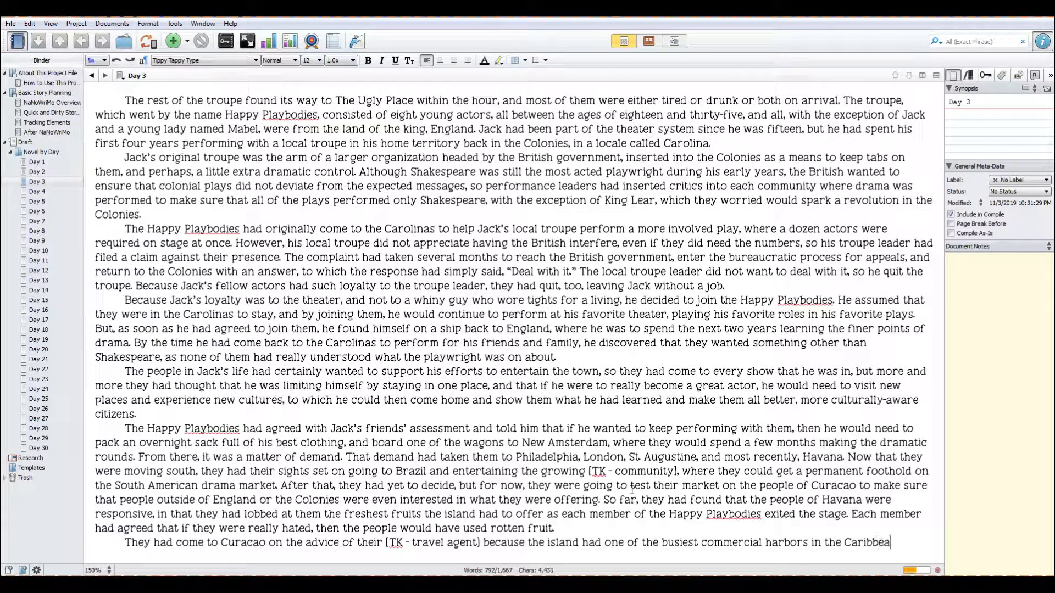
{"action": "key", "text": "BackSpace"}
{"action": "key", "text": "BackSpace"}
{"action": "type", "text": "n, and"}
{"action": "type", "text": "traveler"}
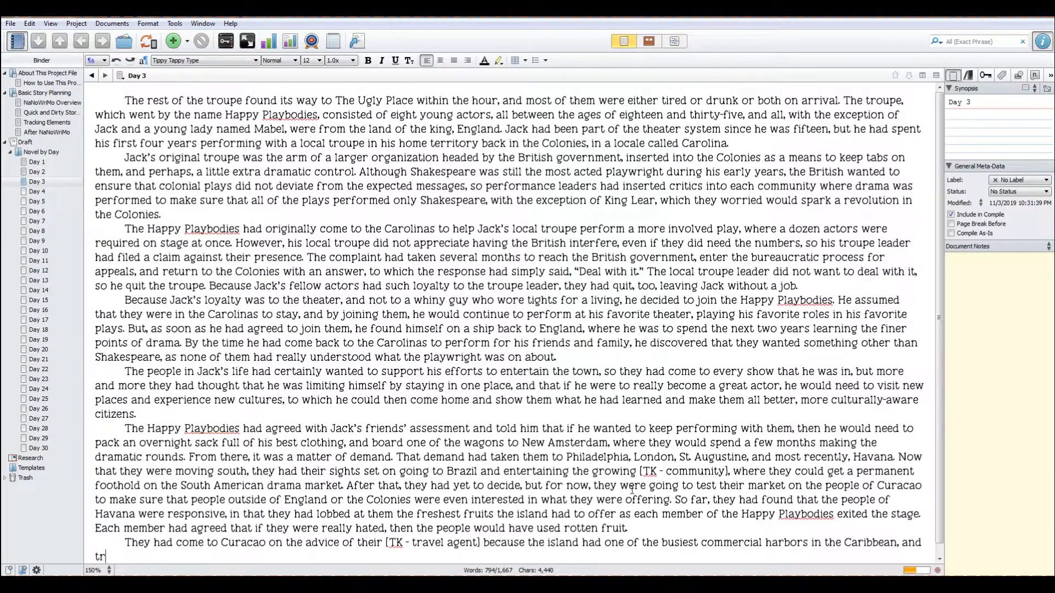
{"action": "type", "text": "s of all backgrounds ha"}
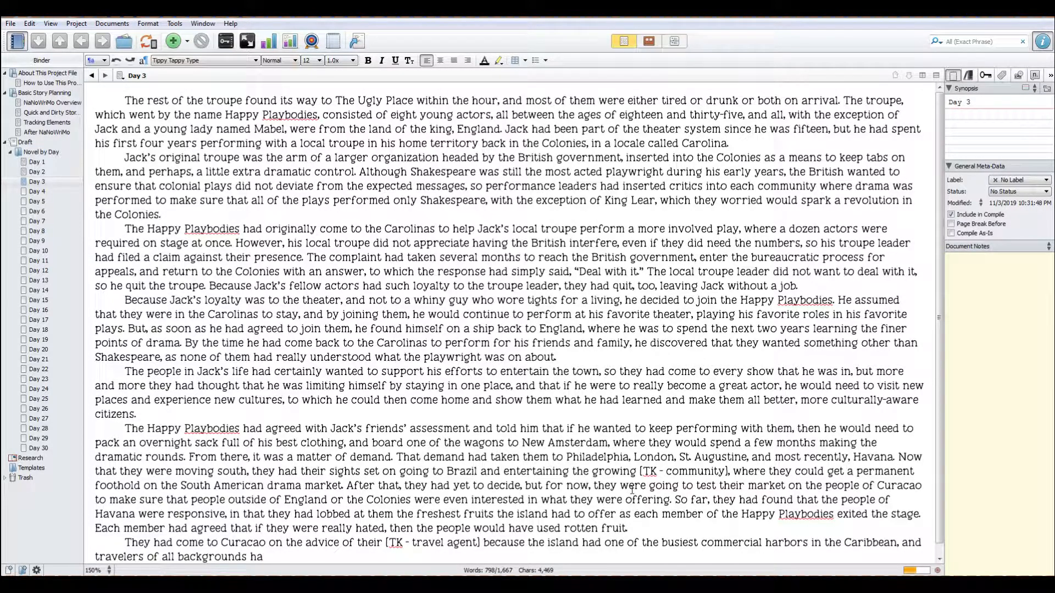
{"action": "type", "text": "d found their way here."}
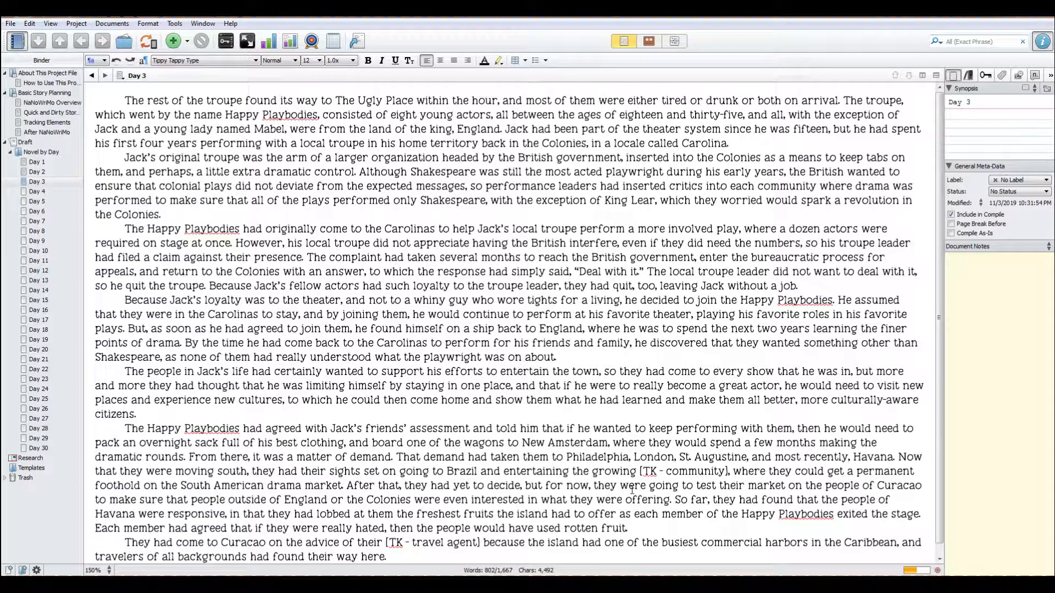
Add "The hope was that these travelers would find some entertainment while they stayed on the island overnight" to the Curacao paragraph.
{"action": "scroll", "coordinate": [631, 489], "scroll_direction": "down", "scroll_amount": 1}
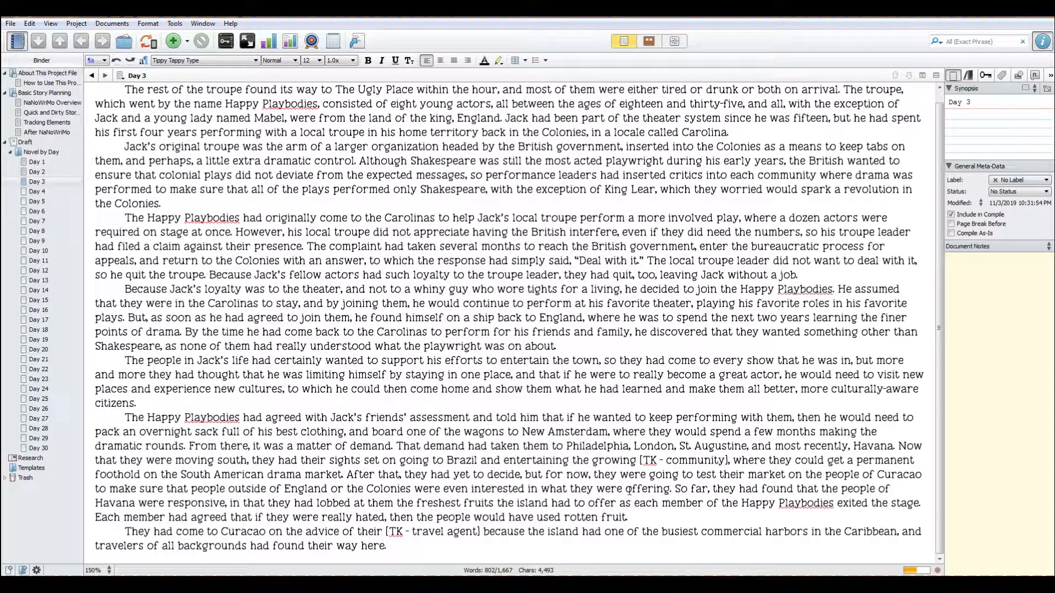
{"action": "type", "text": "The hope was that these travelers would have some"}
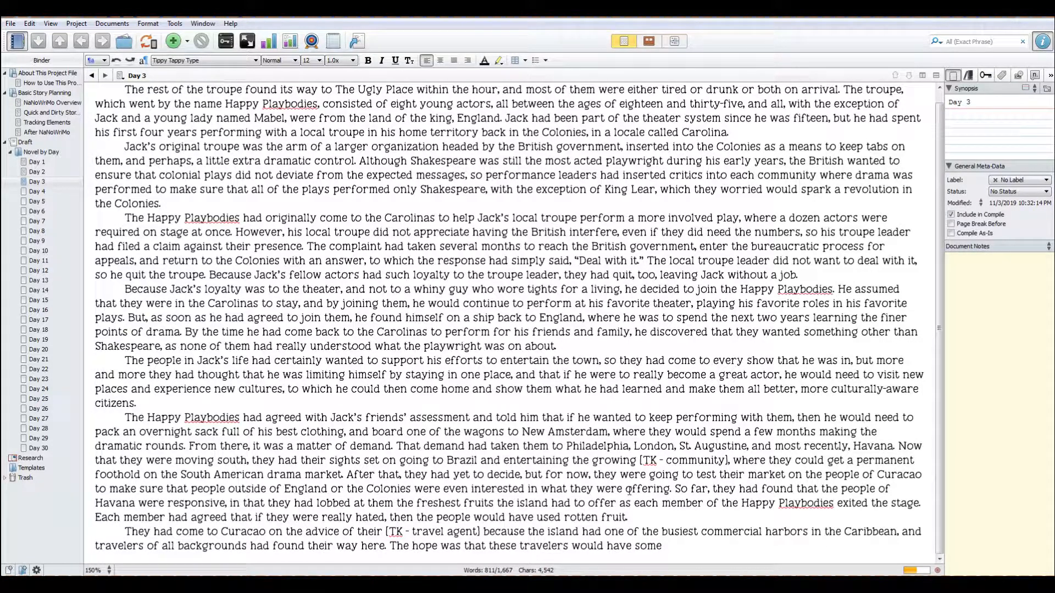
{"action": "key", "text": "BackSpace"}
{"action": "key", "text": "BackSpace"}
{"action": "key", "text": "BackSpace"}
{"action": "key", "text": "BackSpace"}
{"action": "key", "text": "BackSpace"}
{"action": "key", "text": "BackSpace"}
{"action": "key", "text": "BackSpace"}
{"action": "key", "text": "BackSpace"}
{"action": "key", "text": "BackSpace"}
{"action": "type", "text": "be"}
{"action": "key", "text": "BackSpace"}
{"action": "key", "text": "BackSpace"}
{"action": "key", "text": "BackSpace"}
{"action": "type", "text": "find some enter"}
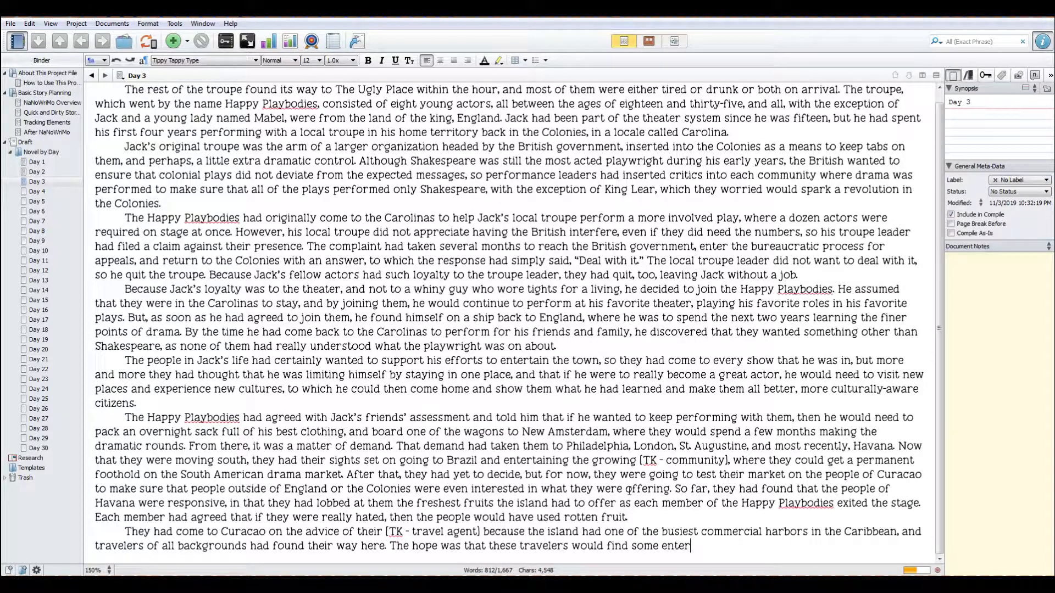
{"action": "type", "text": "tainment "}
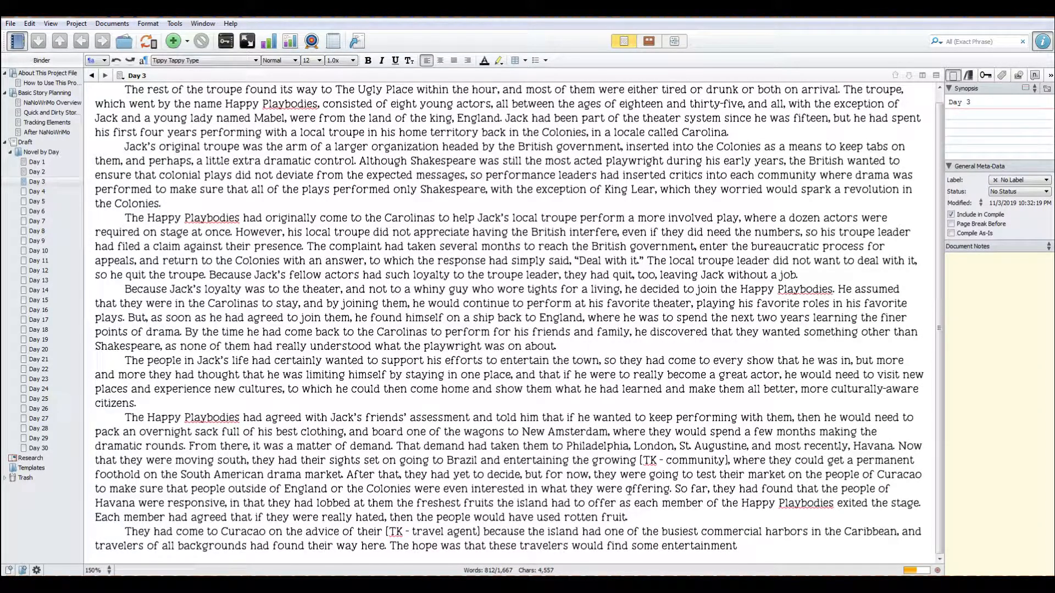
{"action": "type", "text": "while they stayed on the island ov"}
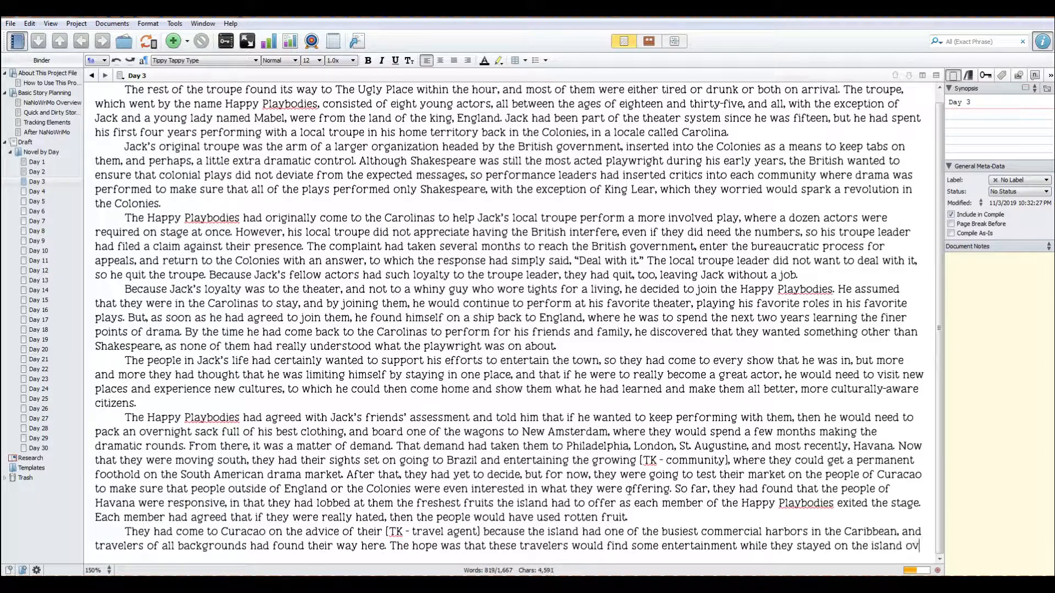
{"action": "type", "text": "ernight"}
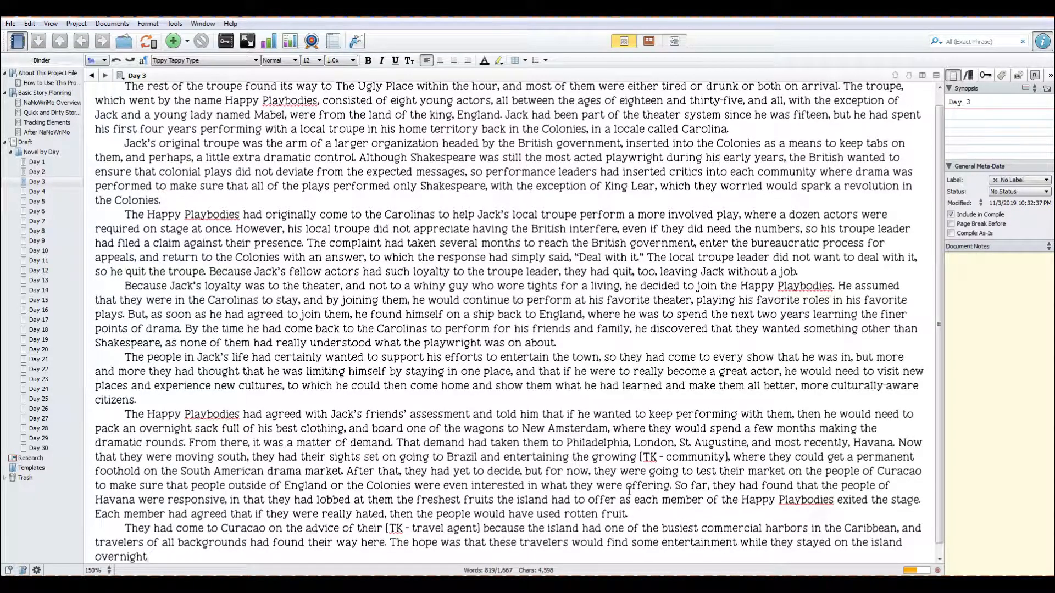
Extend the sentence about the travelers' entertainment with ", and that their troupe could be the one to entertain them".
{"action": "type", "text": ", and that their troupe"}
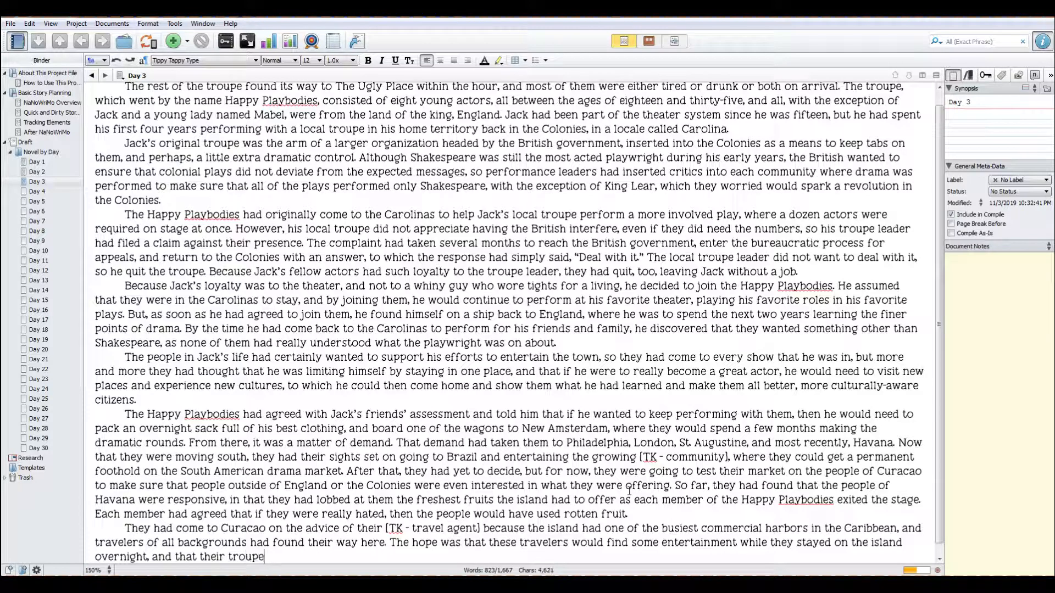
{"action": "type", "text": " could be the one to "}
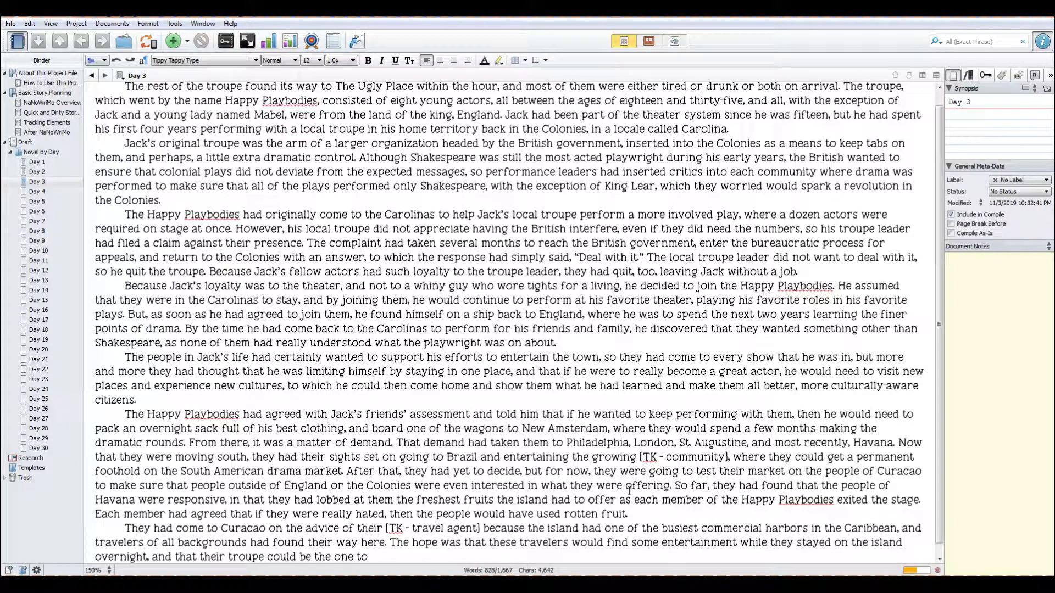
{"action": "type", "text": "entertain them"}
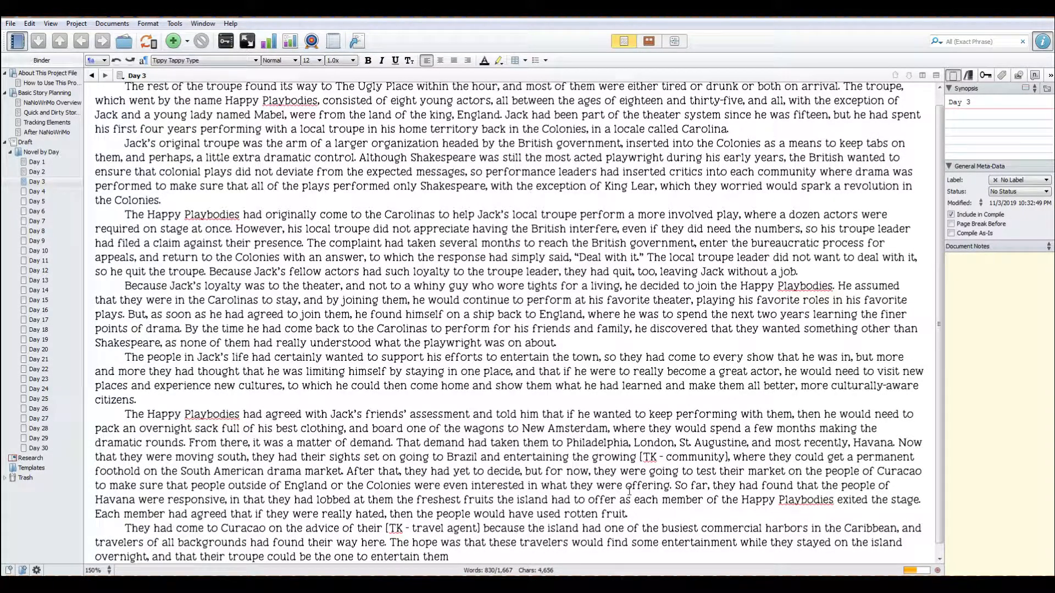
Add the sentence "Because these traders had fat pockets, the troupe assumed that they could end the night with fat pockets.".
{"action": "type", "text": ".,Because these traders had fat pockets,"}
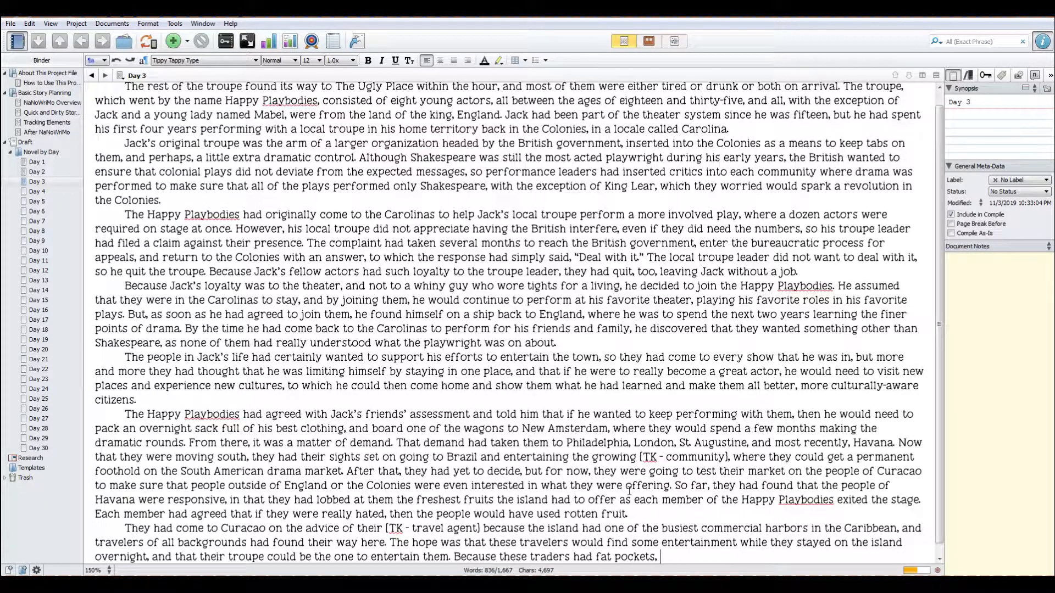
{"action": "type", "text": "Ernest"}
{"action": "key", "text": "BackSpace"}
{"action": "key", "text": "BackSpace"}
{"action": "key", "text": "BackSpace"}
{"action": "key", "text": "BackSpace"}
{"action": "key", "text": "BackSpace"}
{"action": "key", "text": "BackSpace"}
{"action": "key", "text": "BackSpace"}
{"action": "key", "text": "BackSpace"}
{"action": "type", "text": "the troupe assumed "}
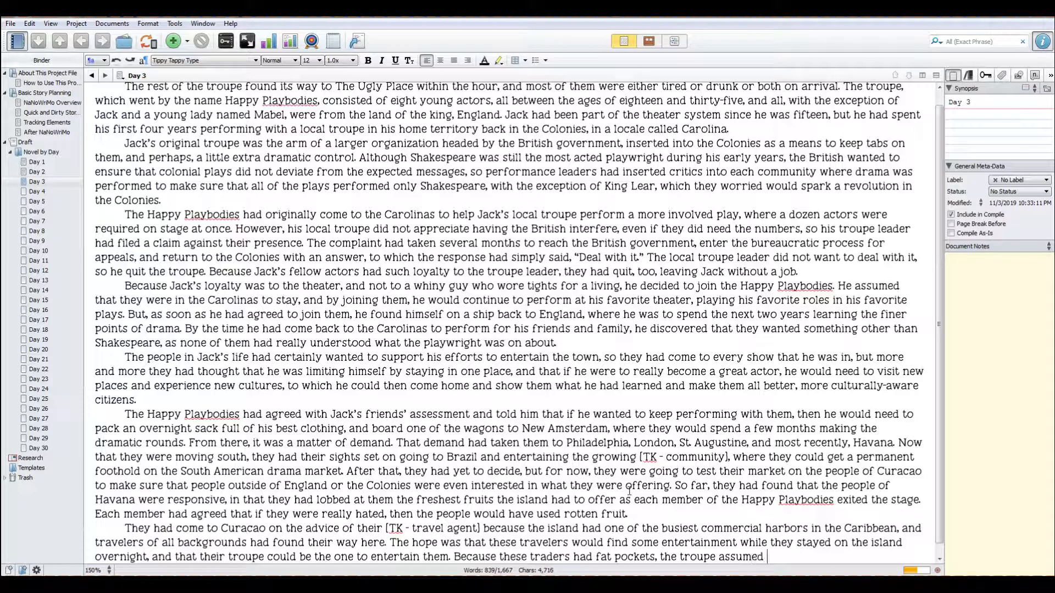
{"action": "type", "text": "that the"}
{"action": "type", "text": "y could"}
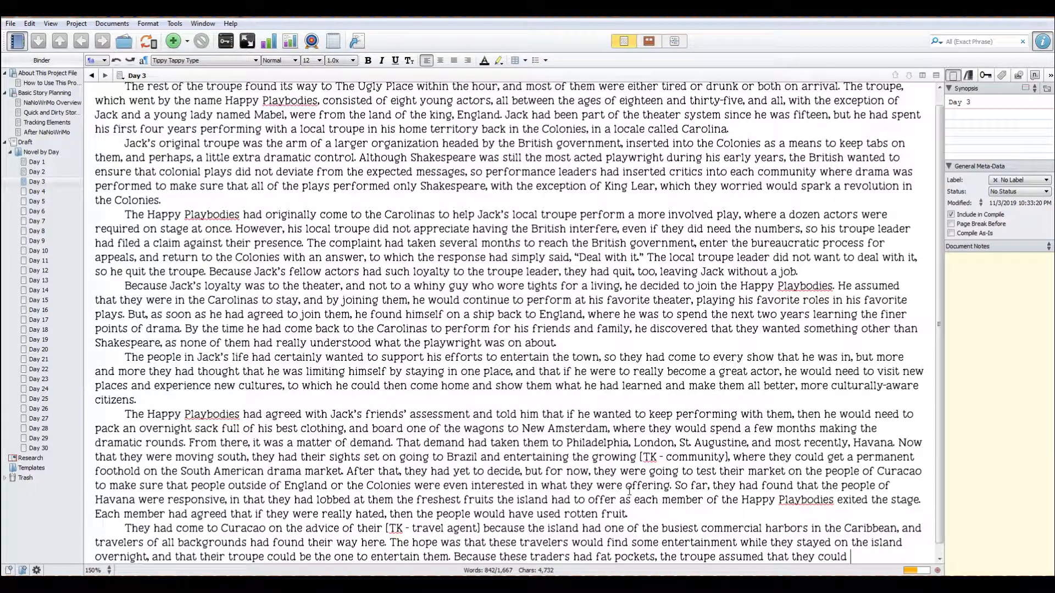
{"action": "type", "text": " end the night with "}
{"action": "type", "text": "fat pocket"}
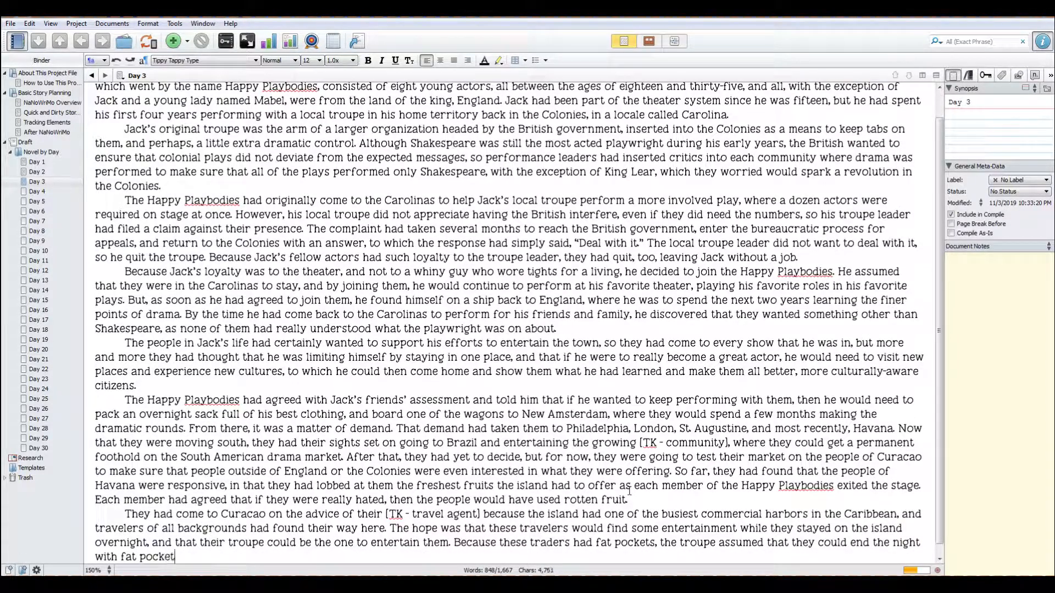
Add "Their first test was in less than twenty hours, and the members of the Happy Playbodies needed their sleep to make sure they could".
{"action": "type", "text": "s. Their first test was"}
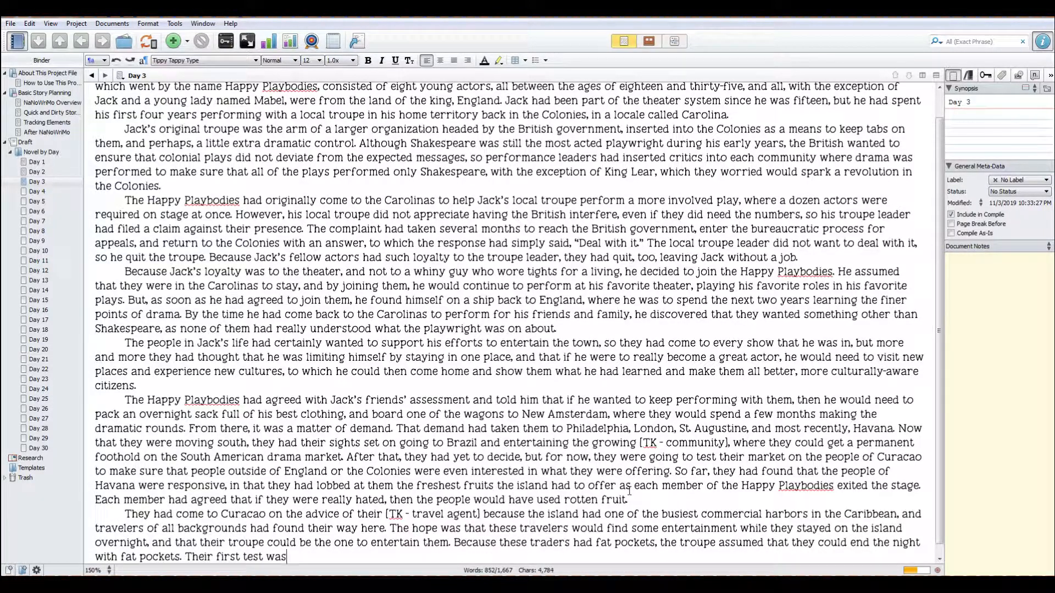
{"action": "type", "text": " in less than twenty hours"}
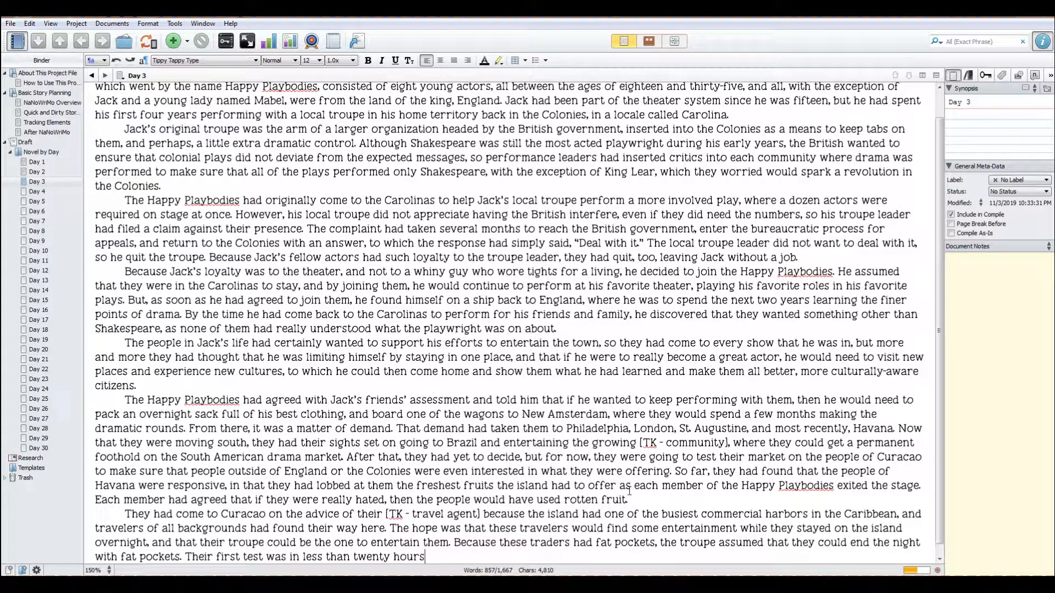
{"action": "type", "text": ", and the membe"}
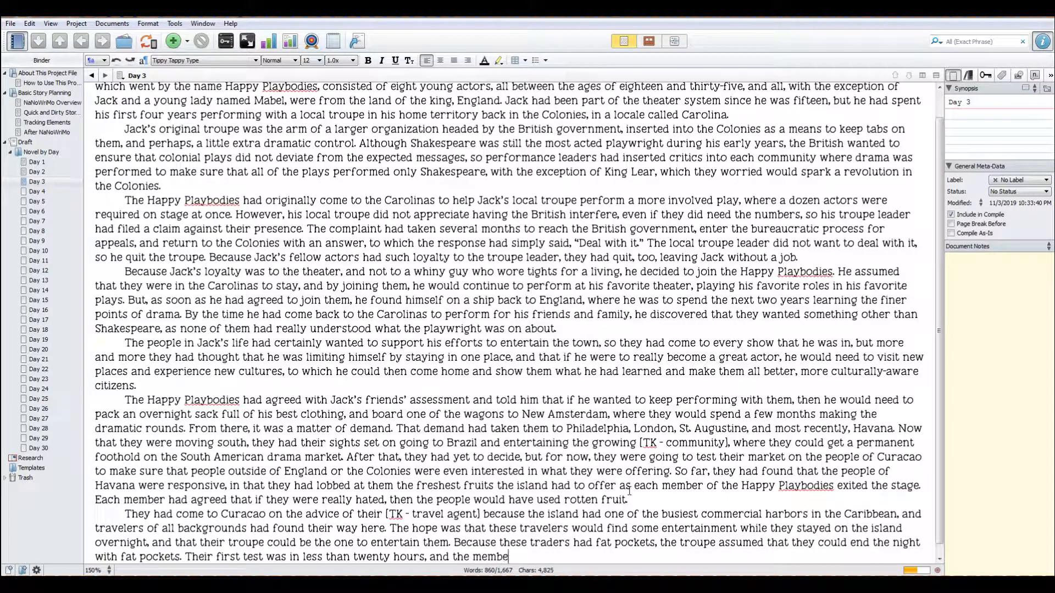
{"action": "type", "text": "rs of the Happy Playbod"}
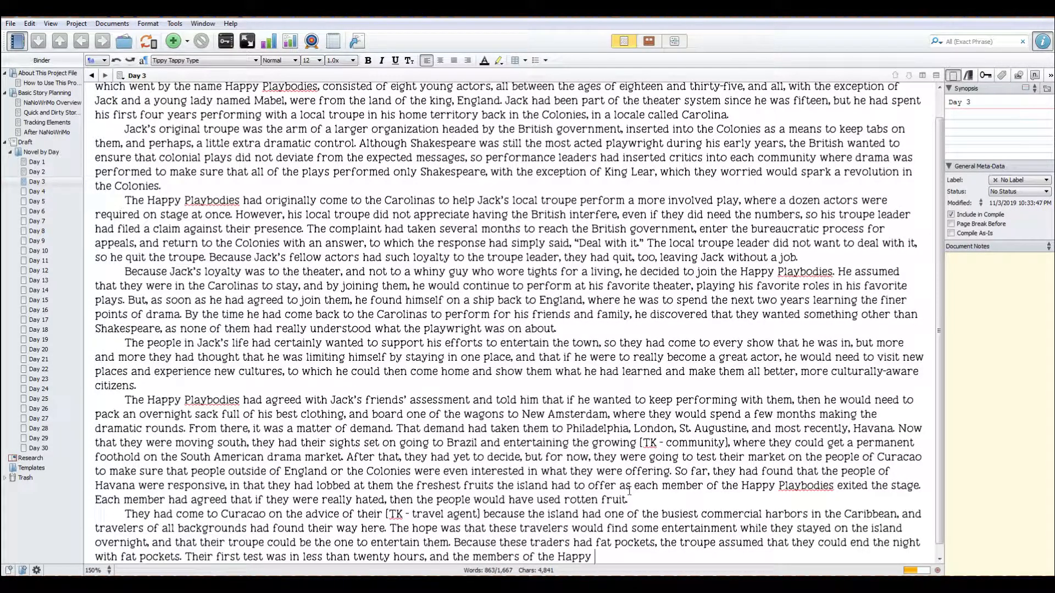
{"action": "type", "text": "ies needed their slwe"}
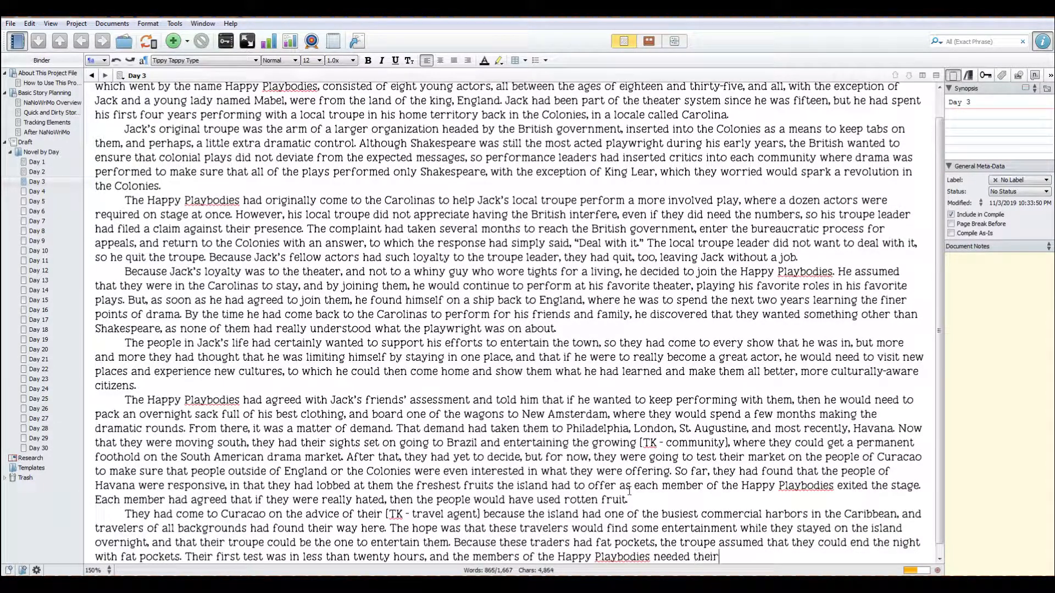
{"action": "key", "text": "BackSpace"}
{"action": "key", "text": "BackSpace"}
{"action": "type", "text": "eep to make sure they could"}
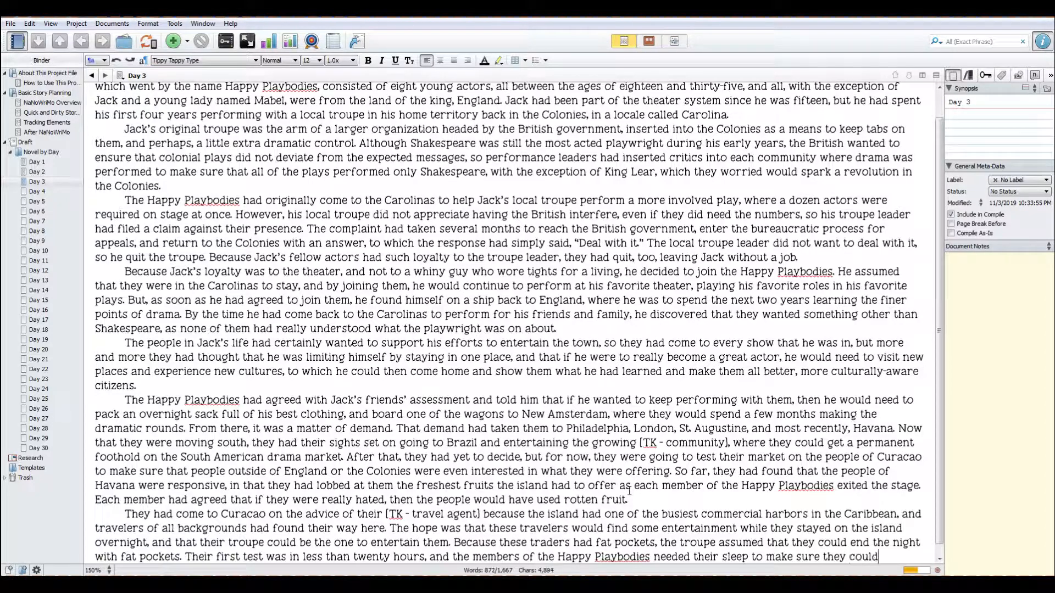
Complete the sentence about the troupe's sleep with "be up in time to check out the theater and practice their new play.".
{"action": "type", "text": " be up in time to "}
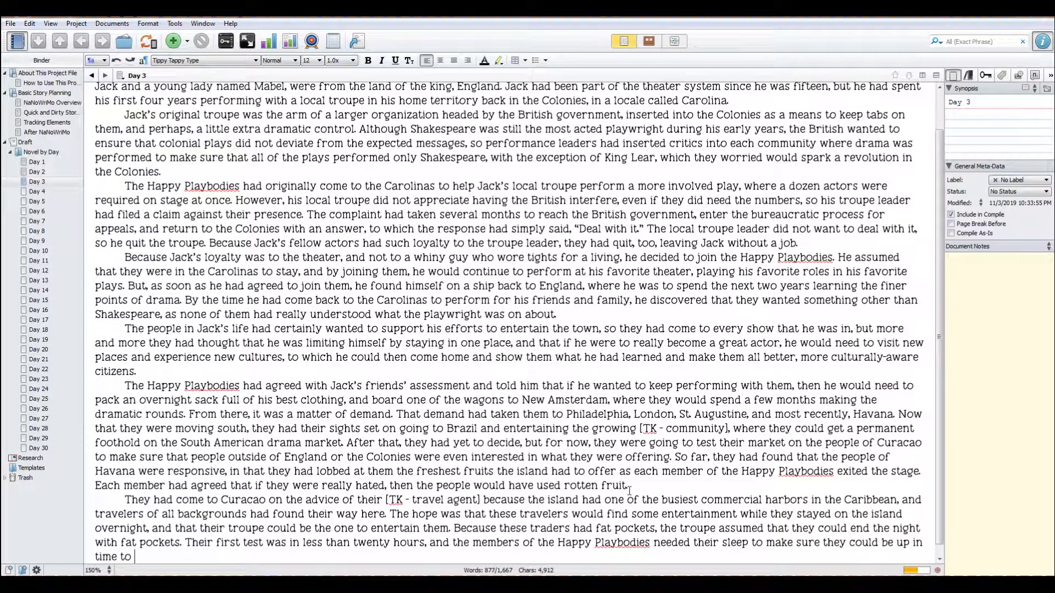
{"action": "type", "text": "check out the "}
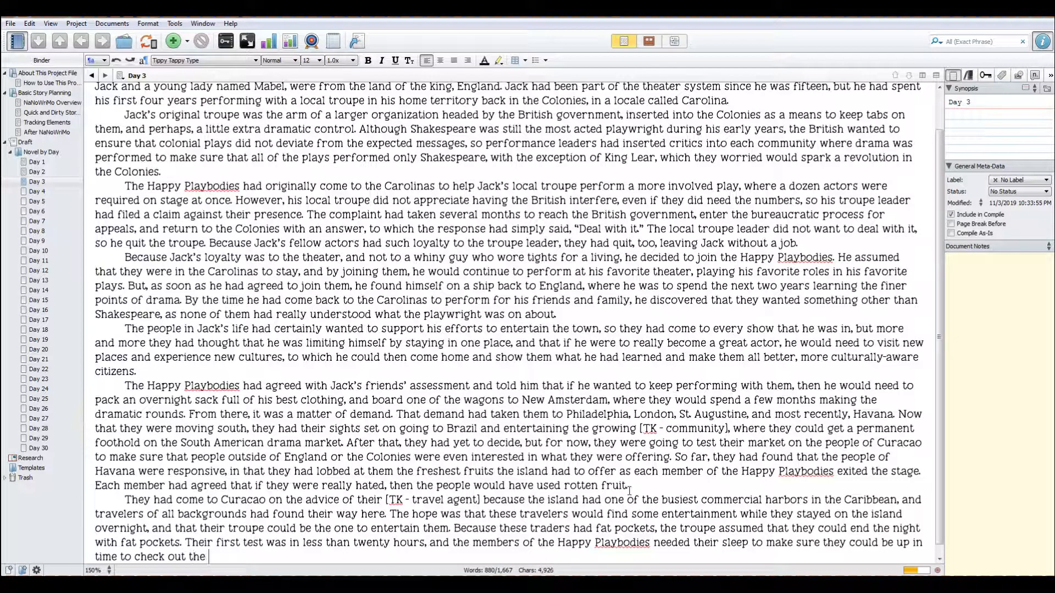
{"action": "type", "text": "theater and prtw"}
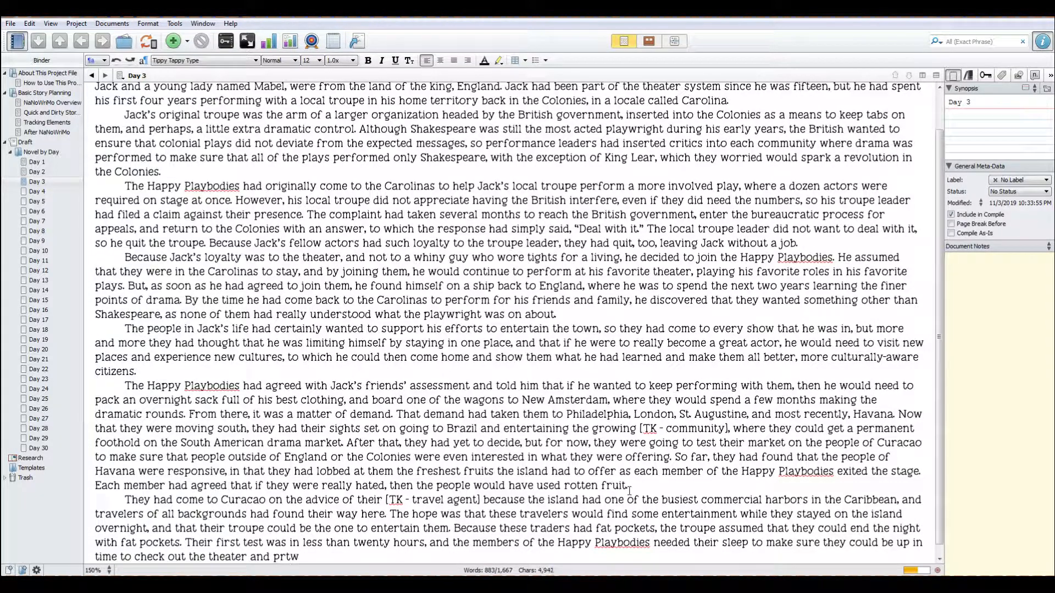
{"action": "key", "text": "BackSpace"}
{"action": "key", "text": "BackSpace"}
{"action": "type", "text": "actice their new play."}
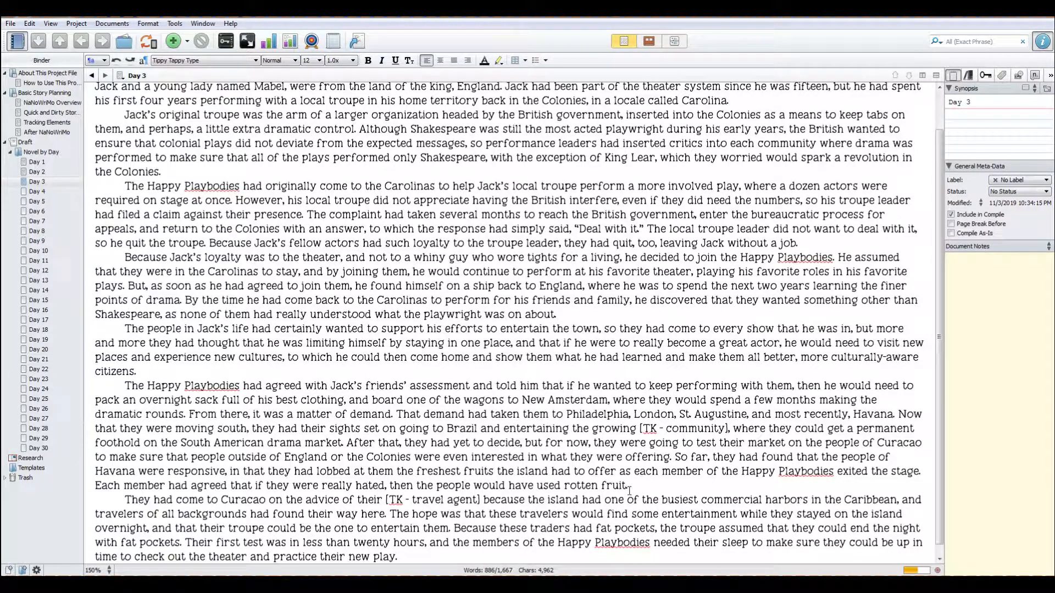
Split the Curacao paragraph so that "Their first test was in less than twenty hours" begins a new paragraph.
{"action": "key", "text": "Return"}
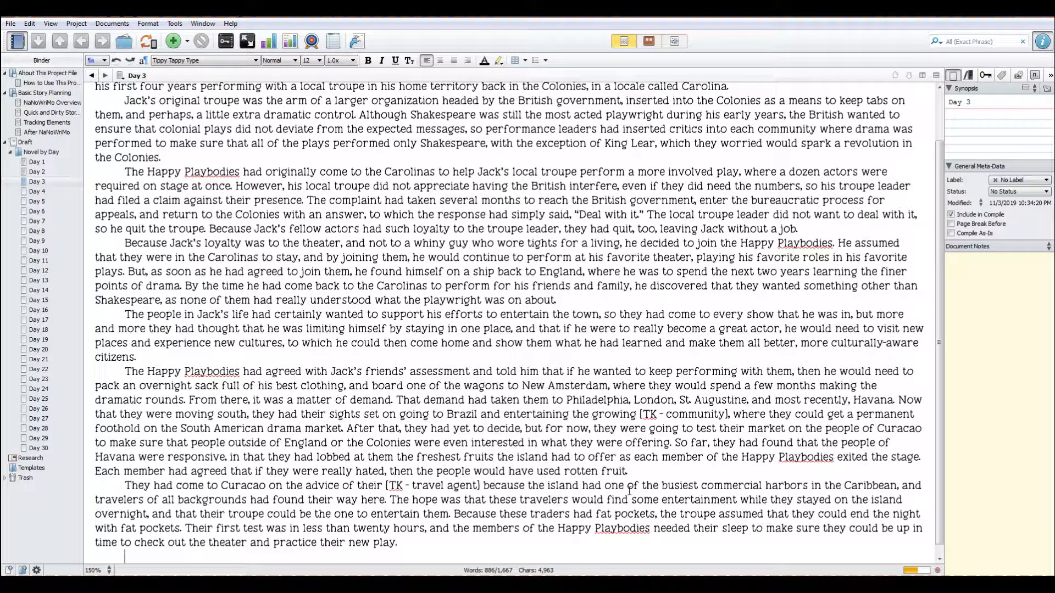
{"action": "key", "text": "Return"}
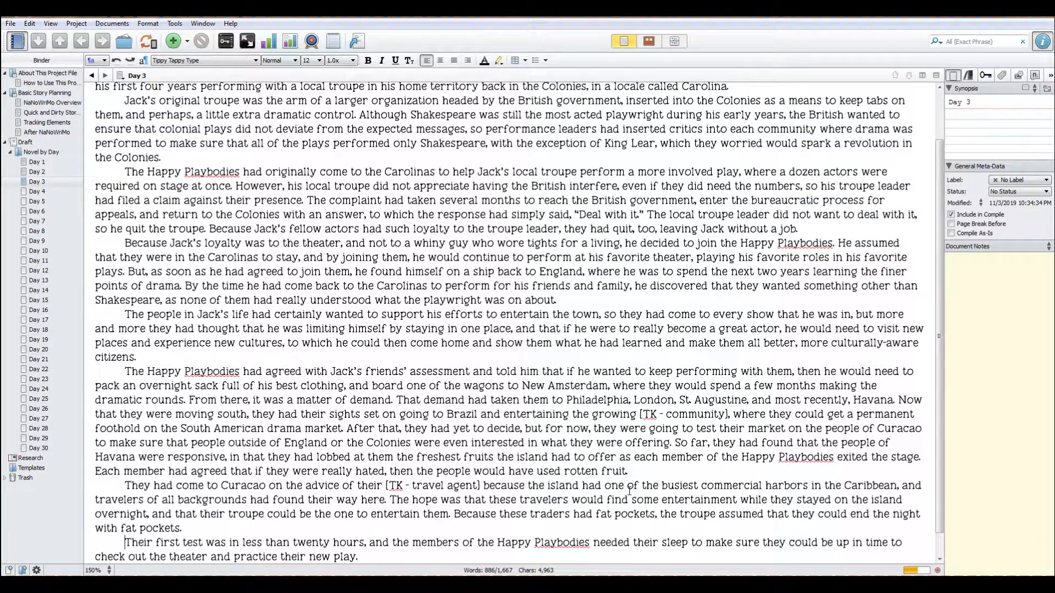
At the end of the new paragraph, add "As they gathered in the reception area, they discussed their findings".
{"action": "key", "text": "Down"}
{"action": "key", "text": "Down"}
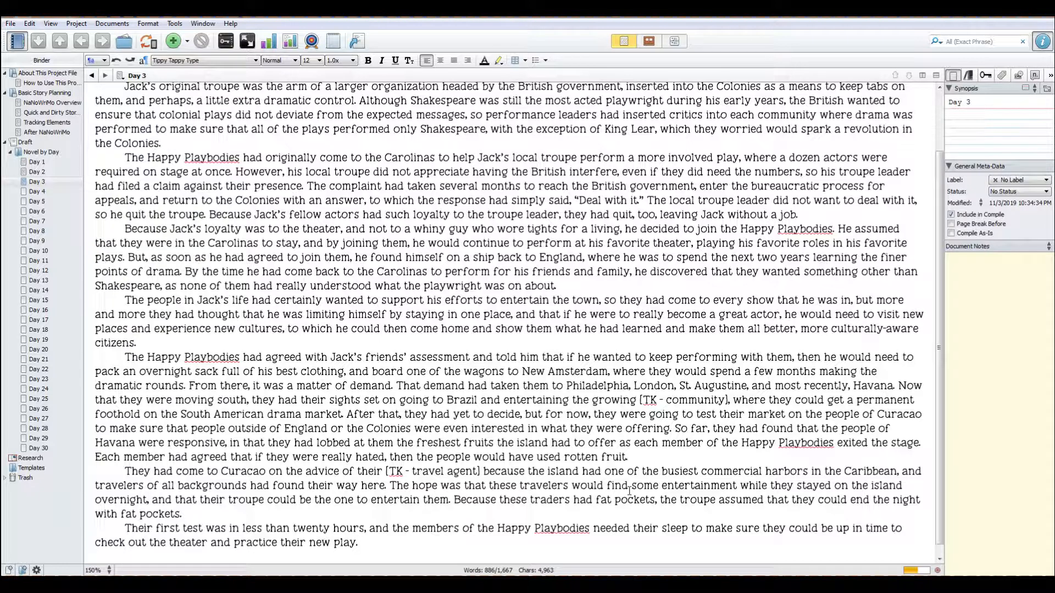
{"action": "key", "text": "Up"}
{"action": "key", "text": "Right"}
{"action": "key", "text": "Right"}
{"action": "key", "text": "Right"}
{"action": "key", "text": "Right"}
{"action": "key", "text": "Right"}
{"action": "key", "text": "Right"}
{"action": "key", "text": "Right"}
{"action": "key", "text": "Right"}
{"action": "key", "text": "Right"}
{"action": "key", "text": "Right"}
{"action": "key", "text": "Right"}
{"action": "key", "text": "Right"}
{"action": "key", "text": "Right"}
{"action": "key", "text": "Right"}
{"action": "key", "text": "Right"}
{"action": "key", "text": "Right"}
{"action": "key", "text": "Right"}
{"action": "key", "text": "Right"}
{"action": "key", "text": "Right"}
{"action": "key", "text": "Right"}
{"action": "type", "text": "As the"}
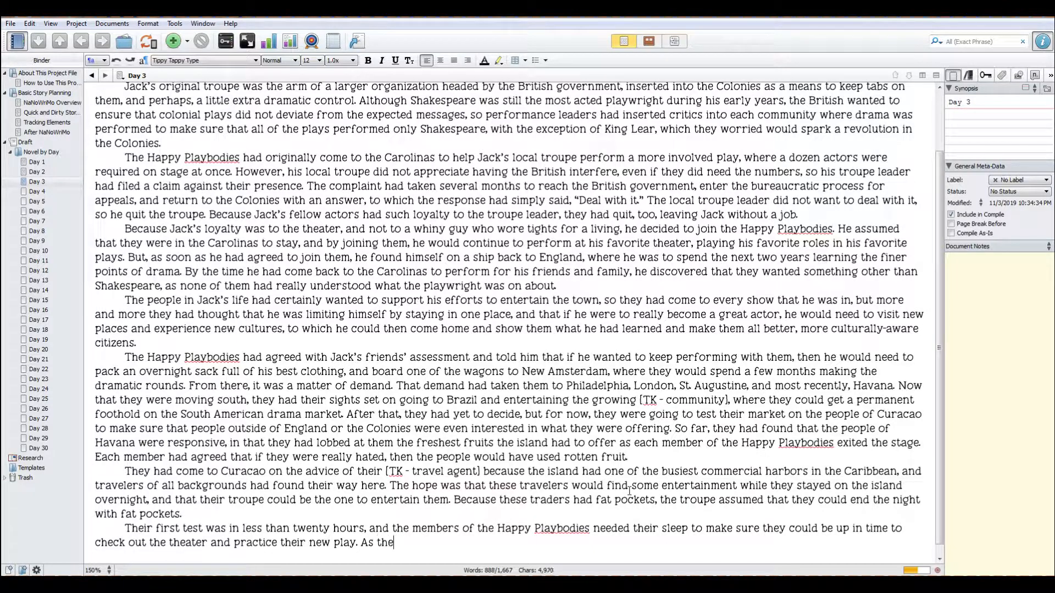
{"action": "type", "text": "y gathered in the reception aream,"}
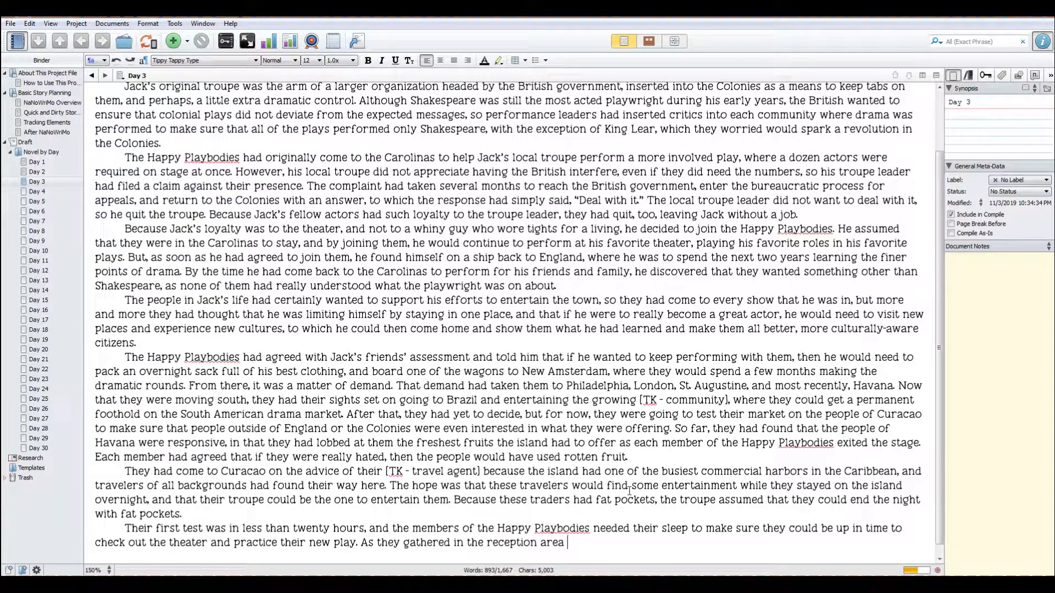
{"action": "key", "text": "BackSpace"}
{"action": "type", "text": "m,"}
{"action": "key", "text": "BackSpace"}
{"action": "key", "text": "BackSpace"}
{"action": "key", "text": "BackSpace"}
{"action": "type", "text": ", they discussed theri"}
{"action": "key", "text": "BackSpace"}
{"action": "key", "text": "BackSpace"}
{"action": "key", "text": "BackSpace"}
{"action": "type", "text": "ir fin"}
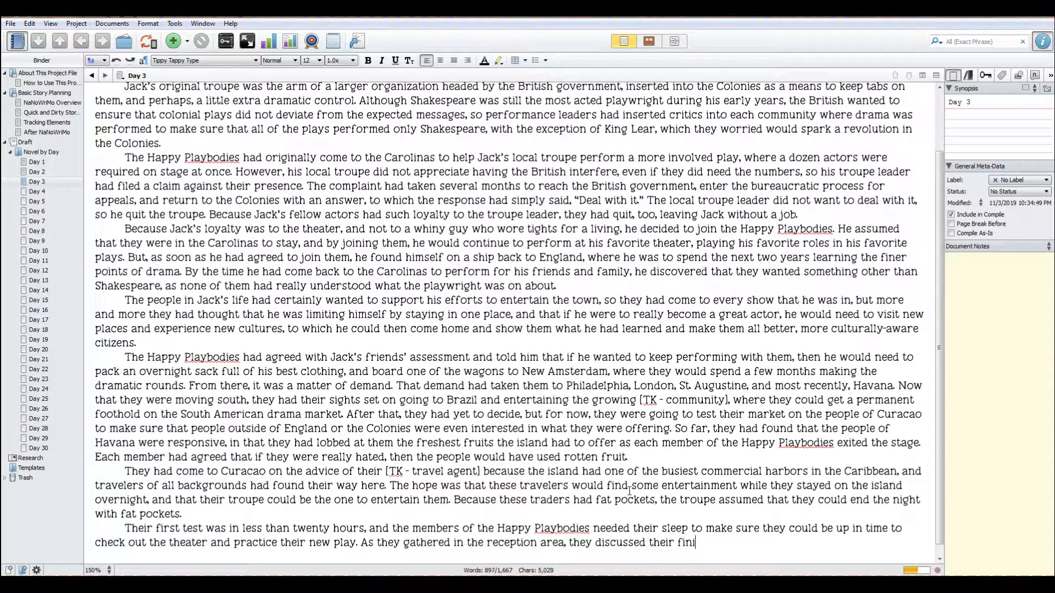
Finish the sentence with "findings." and add "But because most of them were too drunk or tired to move another step, they agreed that".
{"action": "type", "text": "dings. But be"}
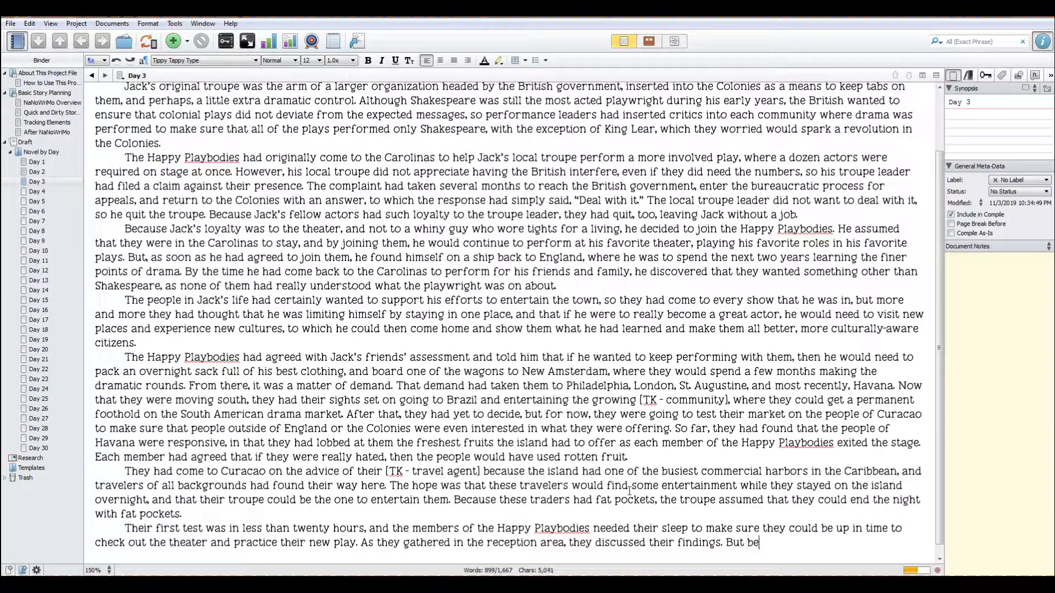
{"action": "type", "text": "cause most of"}
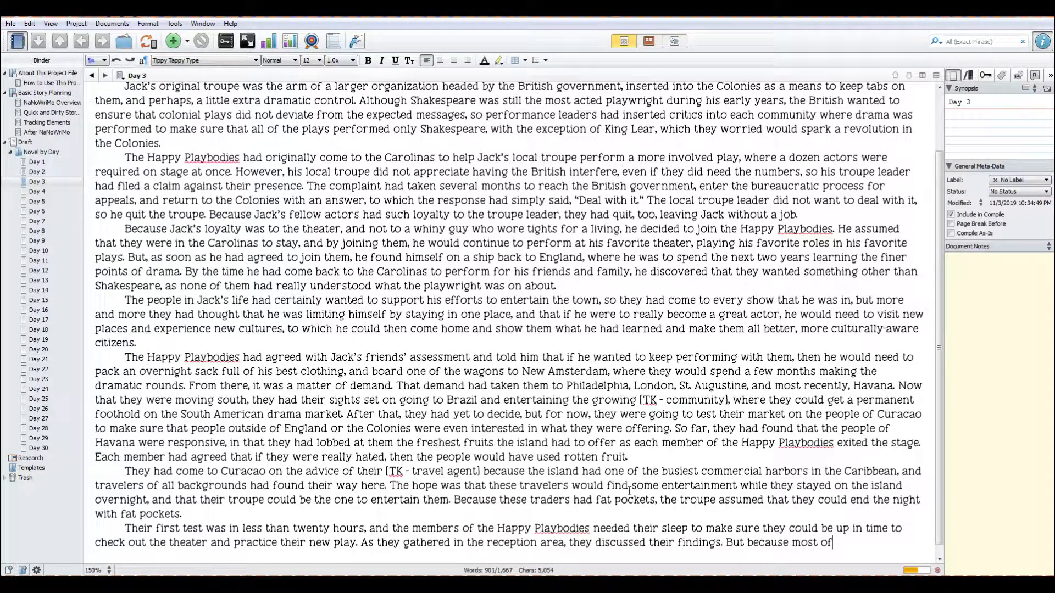
{"action": "type", "text": " them were too "}
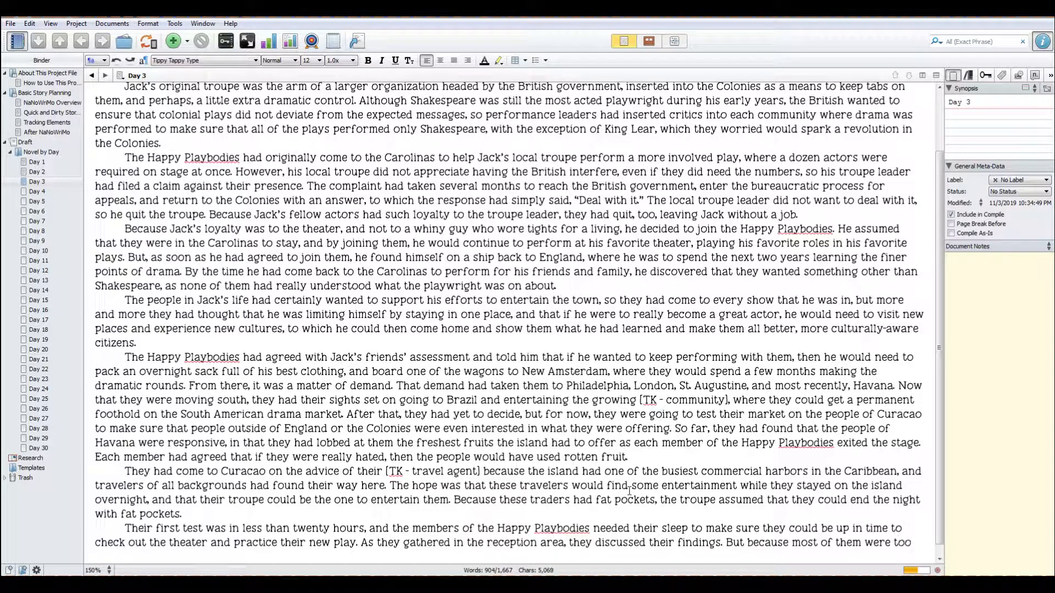
{"action": "type", "text": "drunk or tired"}
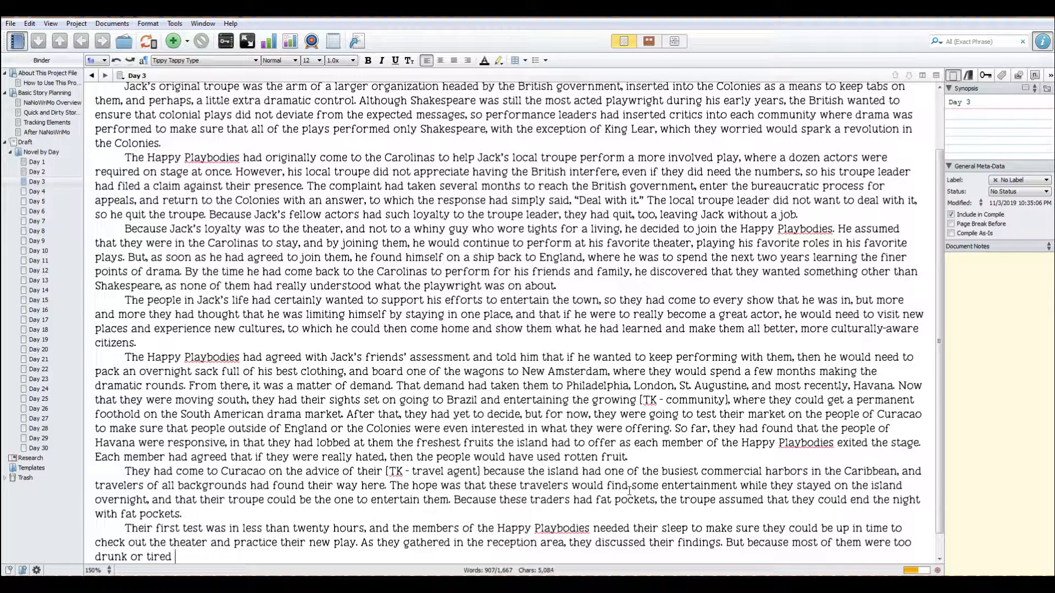
{"action": "type", "text": " to move anothe"}
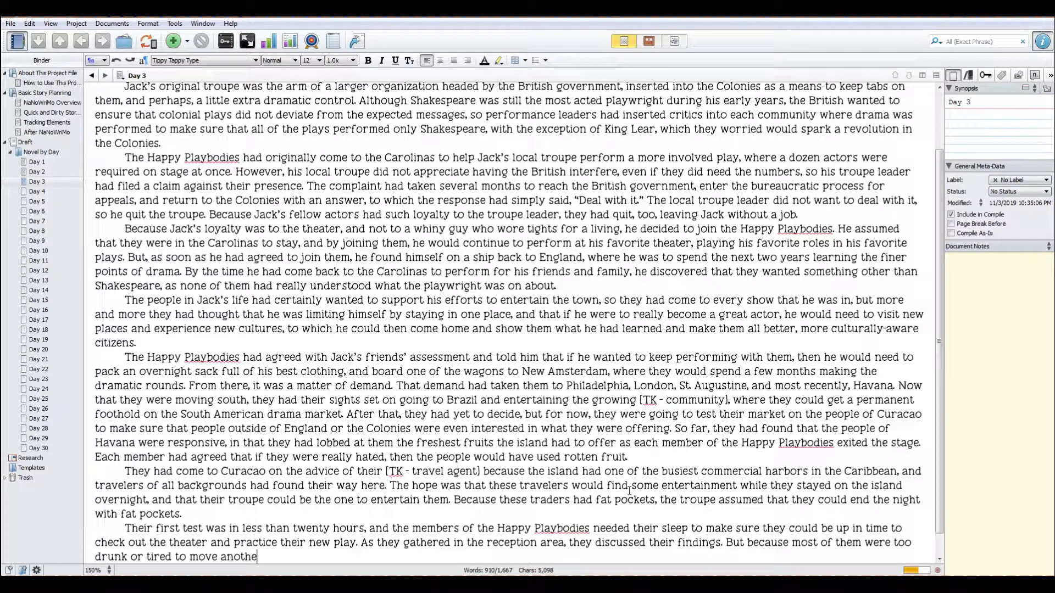
{"action": "type", "text": "r step, they agreed that "}
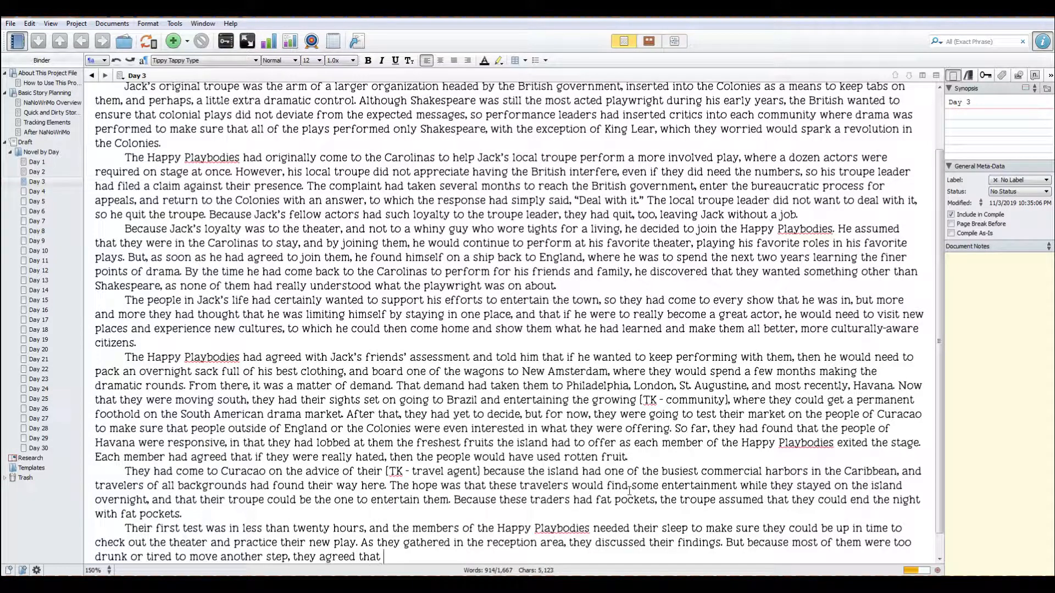
Continue with "The Ugly Place was just as fine of an establishment as they came. So, they agreed to stay." and start a new paragraph.
{"action": "type", "text": "The Ugly Place was "}
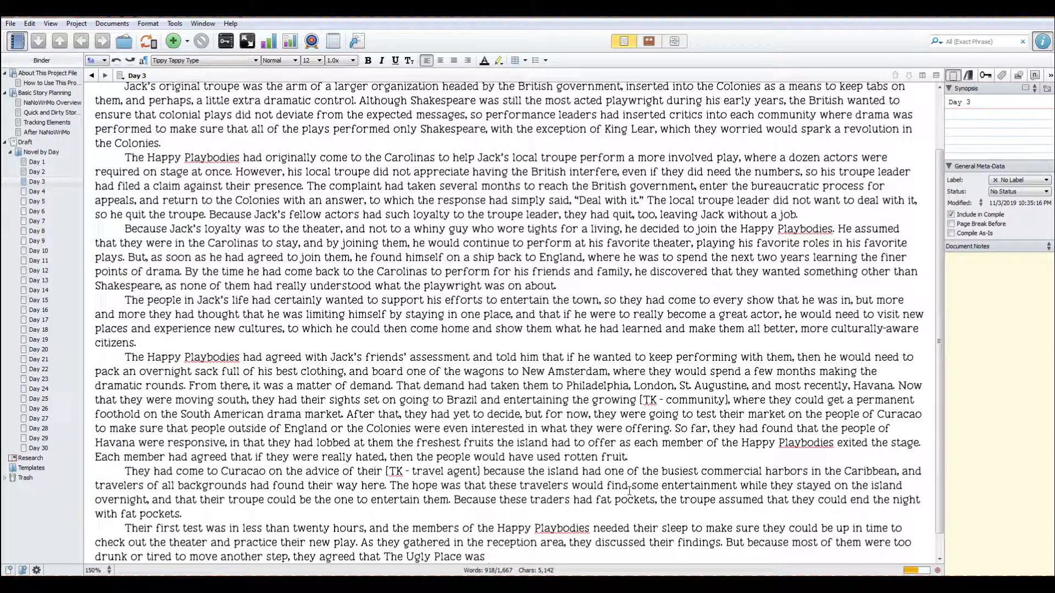
{"action": "type", "text": "just as fine of an est"}
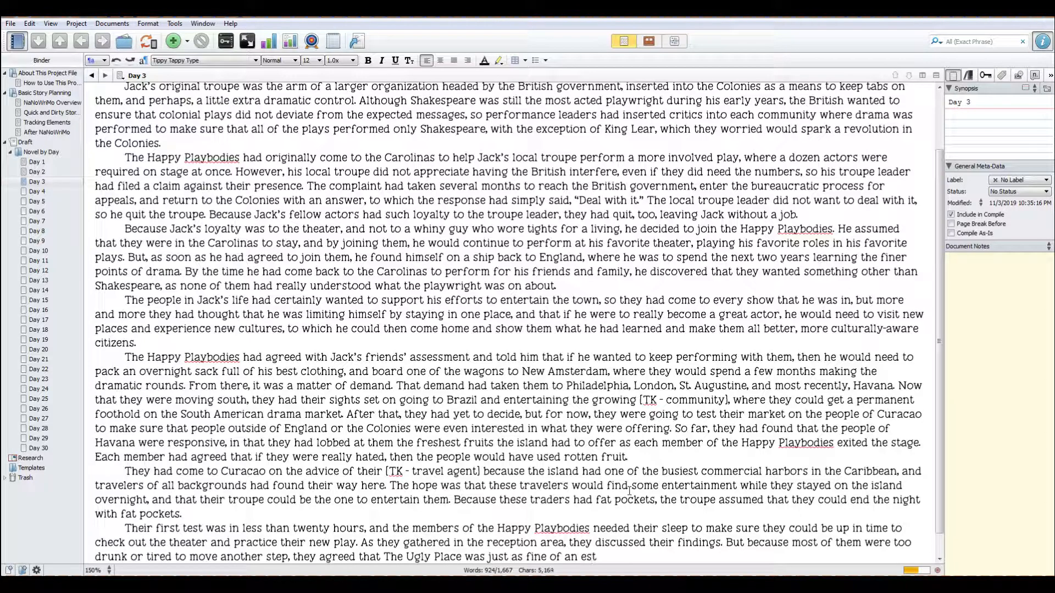
{"action": "type", "text": "ablishment as"}
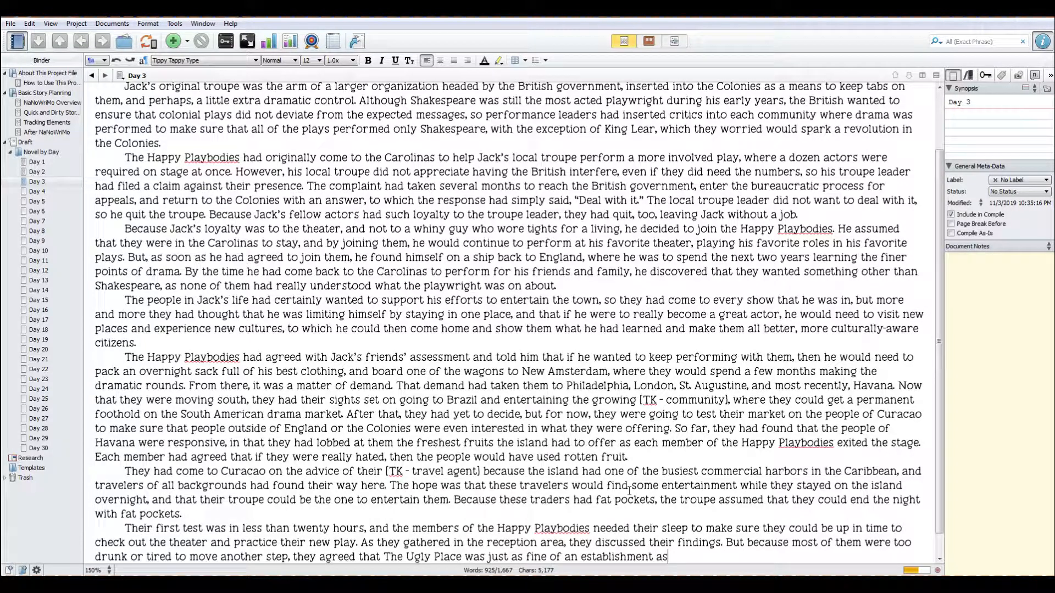
{"action": "type", "text": " they came. So, they agreed to stay."}
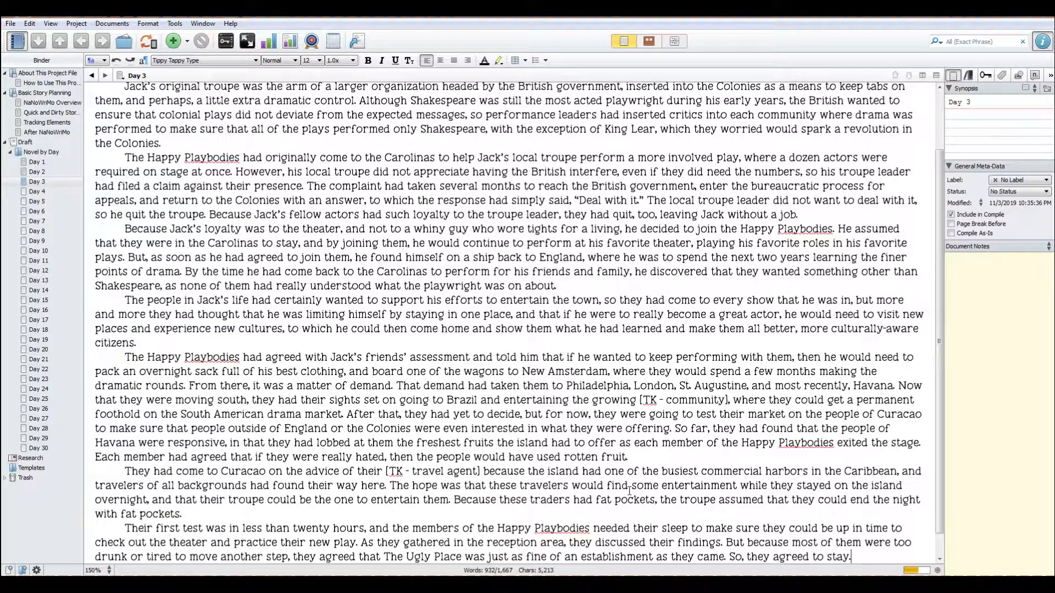
{"action": "key", "text": "Return"}
{"action": "type", "text": "The "}
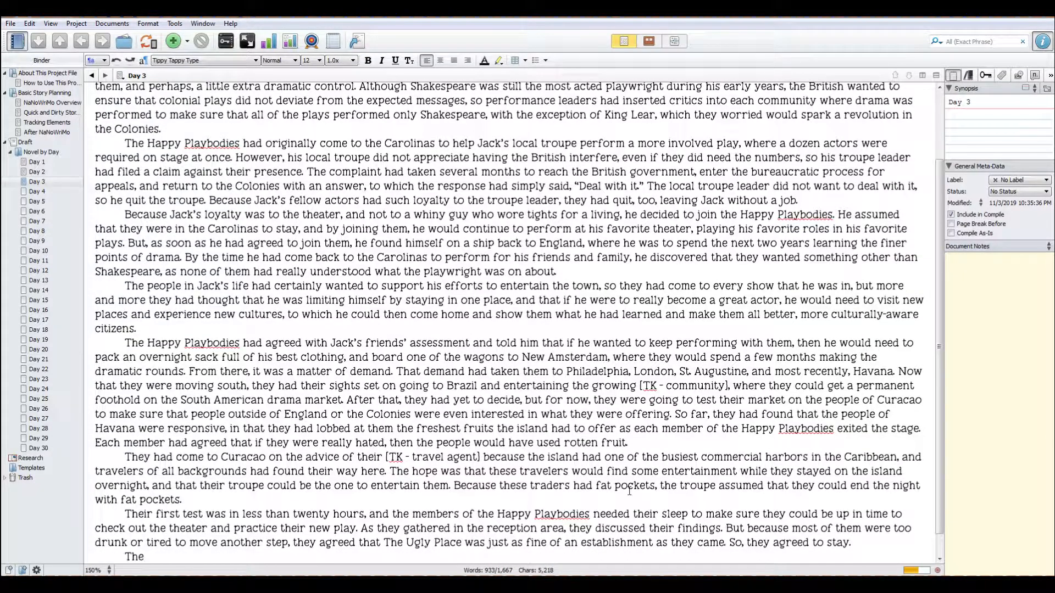
{"action": "type", "text": "fee for each"}
{"action": "key", "text": "BackSpace"}
{"action": "key", "text": "BackSpace"}
{"action": "key", "text": "BackSpace"}
{"action": "key", "text": "BackSpace"}
{"action": "key", "text": "BackSpace"}
{"action": "key", "text": "BackSpace"}
{"action": "key", "text": "BackSpace"}
{"action": "key", "text": "BackSpace"}
{"action": "key", "text": "BackSpace"}
{"action": "key", "text": "BackSpace"}
{"action": "key", "text": "BackSpace"}
{"action": "key", "text": "BackSpace"}
{"action": "key", "text": "BackSpace"}
{"action": "key", "text": "BackSpace"}
{"action": "key", "text": "BackSpace"}
{"action": "type", "text": "They"}
{"action": "key", "text": "BackSpace"}
{"action": "key", "text": "BackSpace"}
{"action": "key", "text": "BackSpace"}
{"action": "key", "text": "BackSpace"}
{"action": "key", "text": "BackSpace"}
Begin the new paragraph with "As it turned out, the fee for one night at The Ugly Place was five guilders".
{"action": "type", "text": "As it turned out, the"}
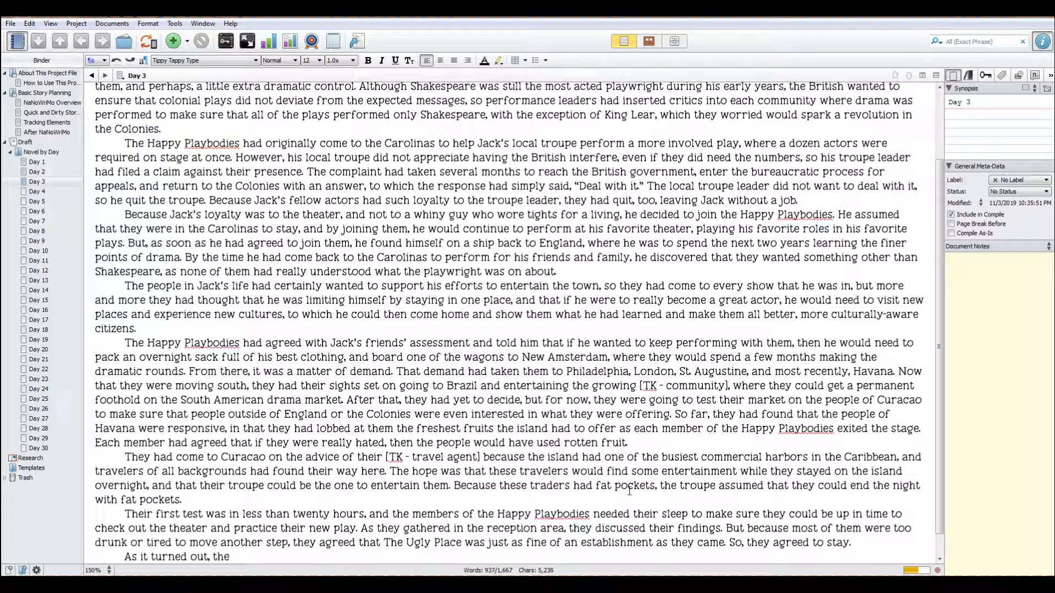
{"action": "type", "text": " fee for one "}
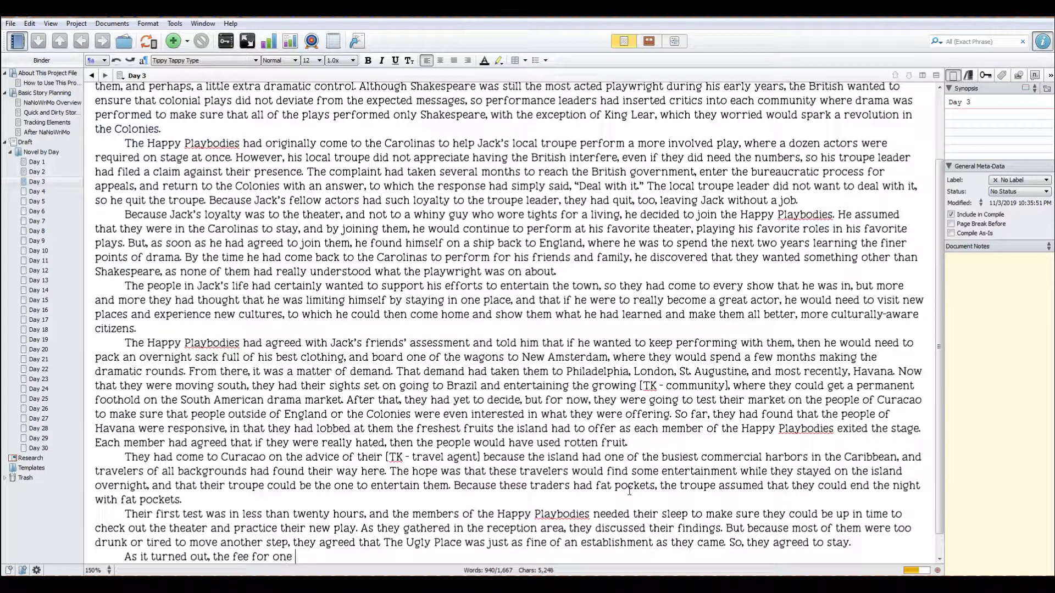
{"action": "type", "text": "night at The "}
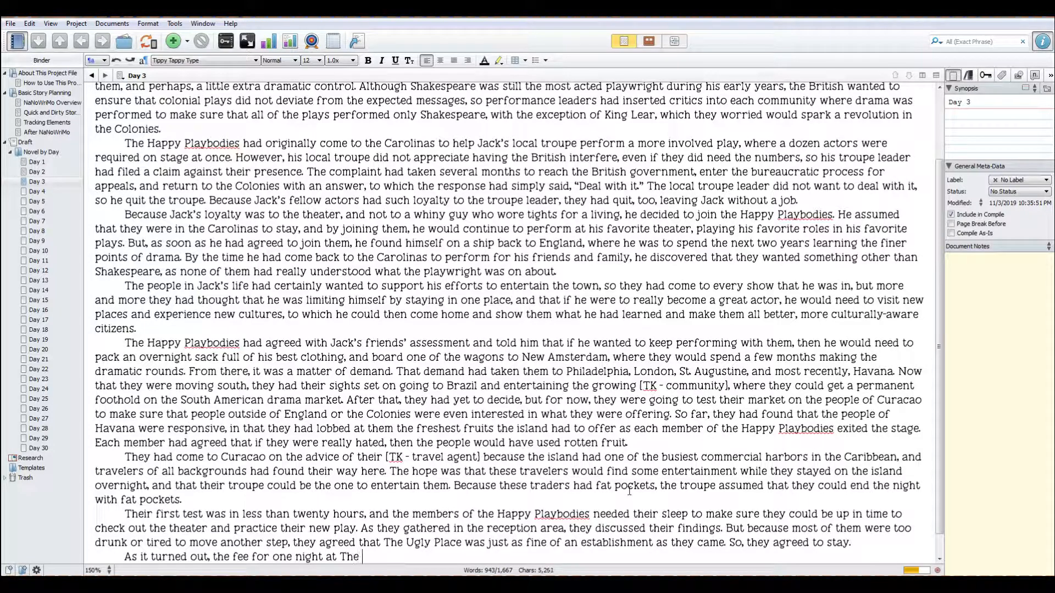
{"action": "type", "text": "Ugly Place was five g"}
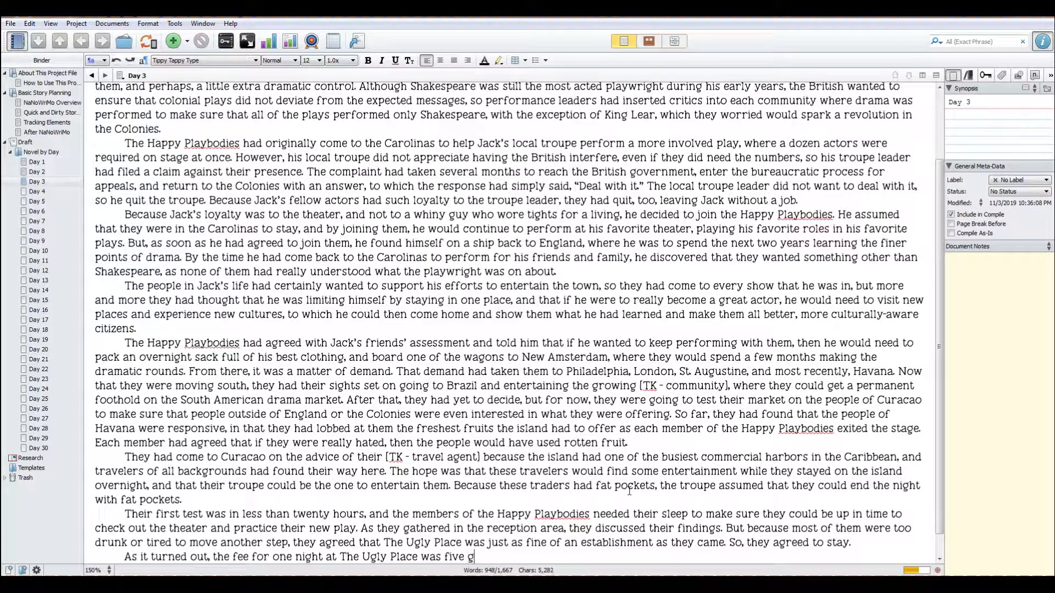
{"action": "type", "text": "uilders a ni"}
{"action": "key", "text": "BackSpace"}
{"action": "key", "text": "BackSpace"}
{"action": "key", "text": "BackSpace"}
{"action": "key", "text": "BackSpace"}
Complete the sentence about the fee with ", which was just a bit more than what Jack had in his pocket.".
{"action": "type", "text": ", which was "}
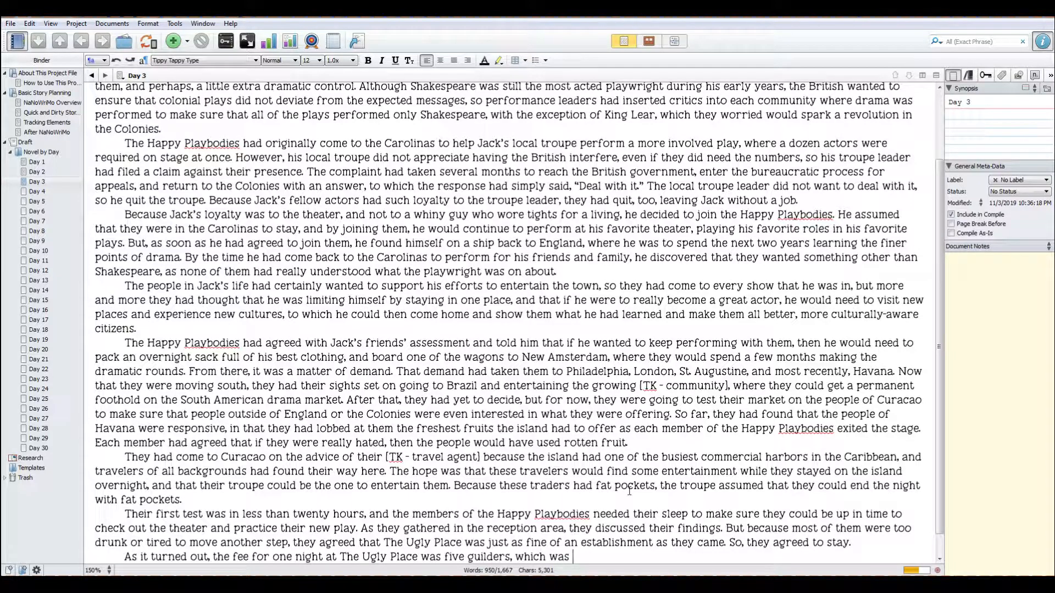
{"action": "type", "text": "just a bit more than what Jac"}
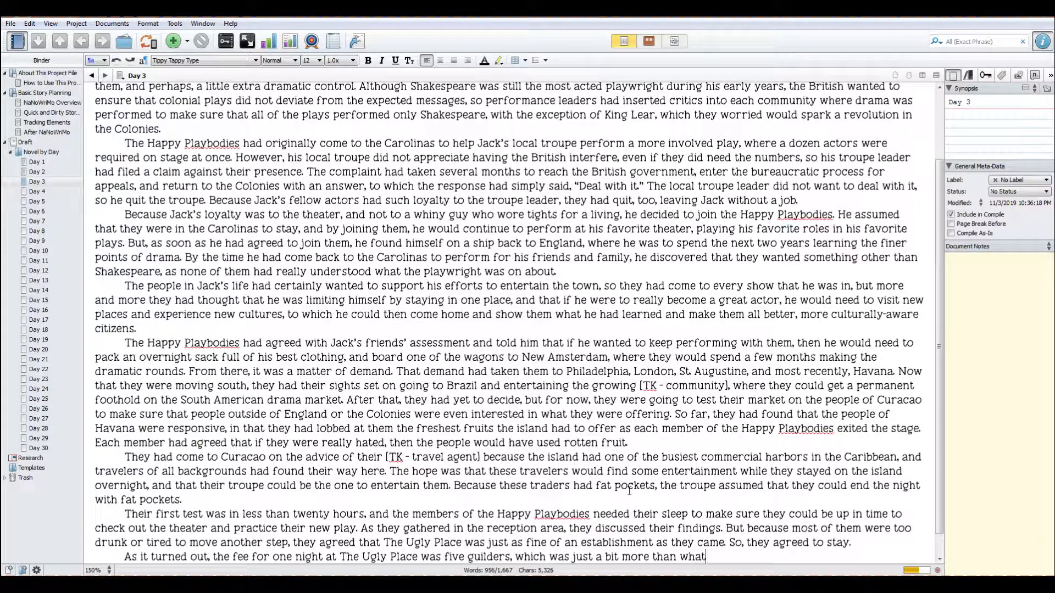
{"action": "type", "text": "d in his pocket."}
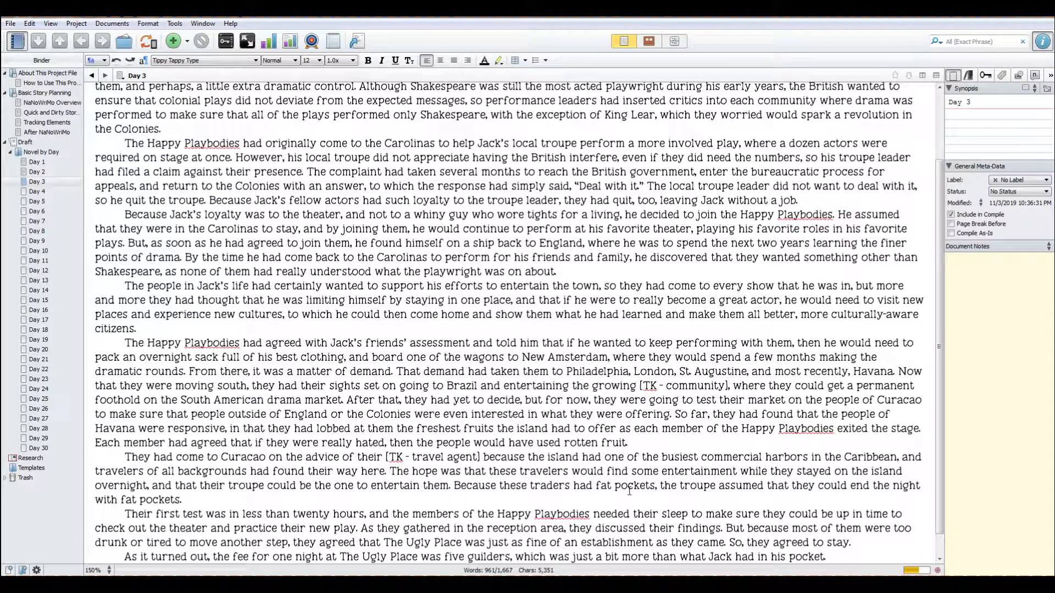
Add the sentence "He asked each troupe member for some help." after the one about Jack's pocket.
{"action": "type", "text": "He asked"}
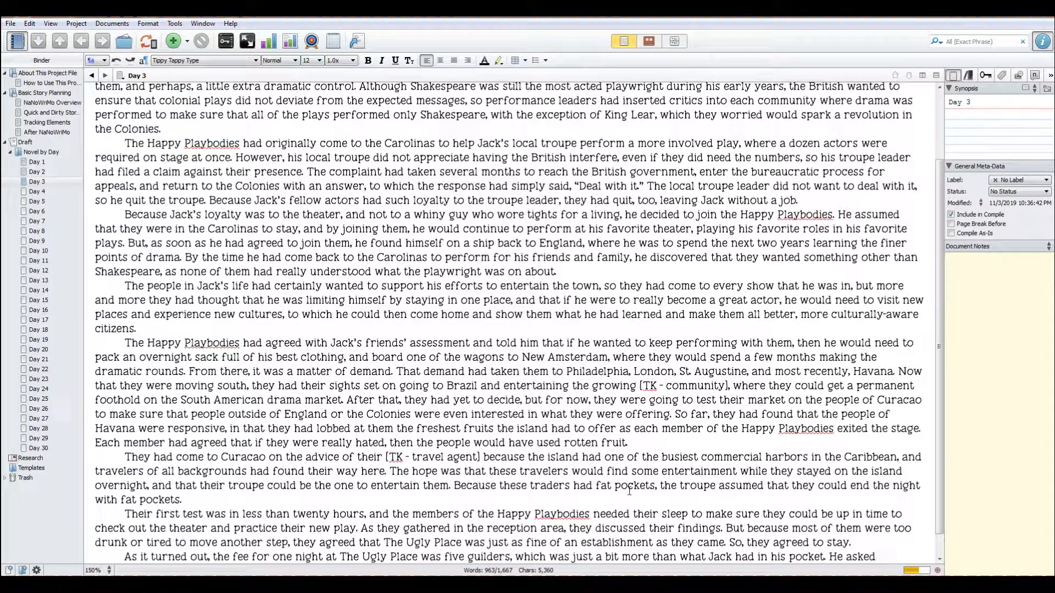
{"action": "type", "text": "each "}
{"action": "type", "text": "troupe member for"}
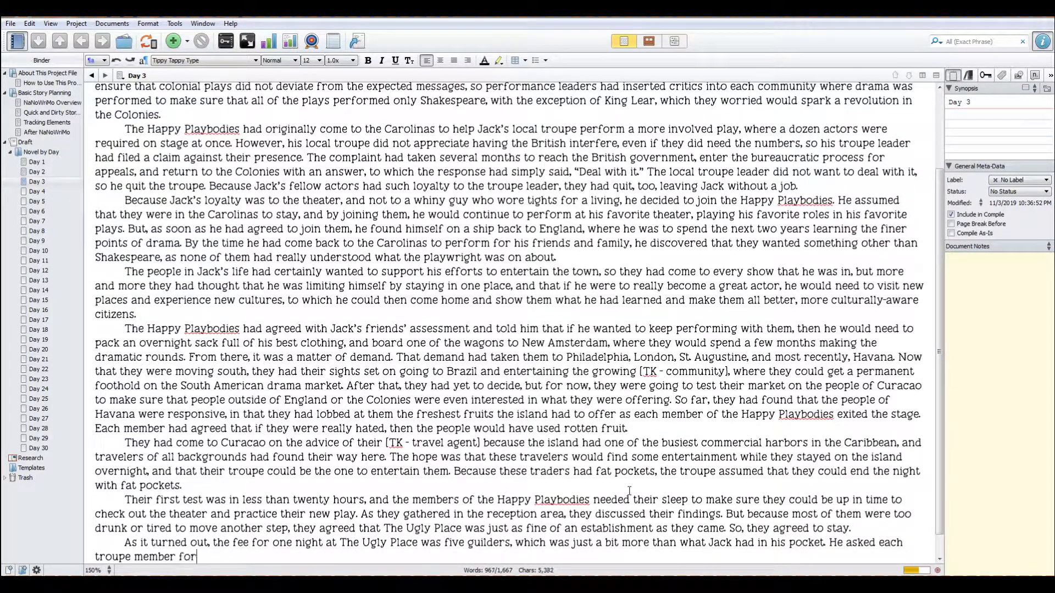
{"action": "type", "text": " some help."}
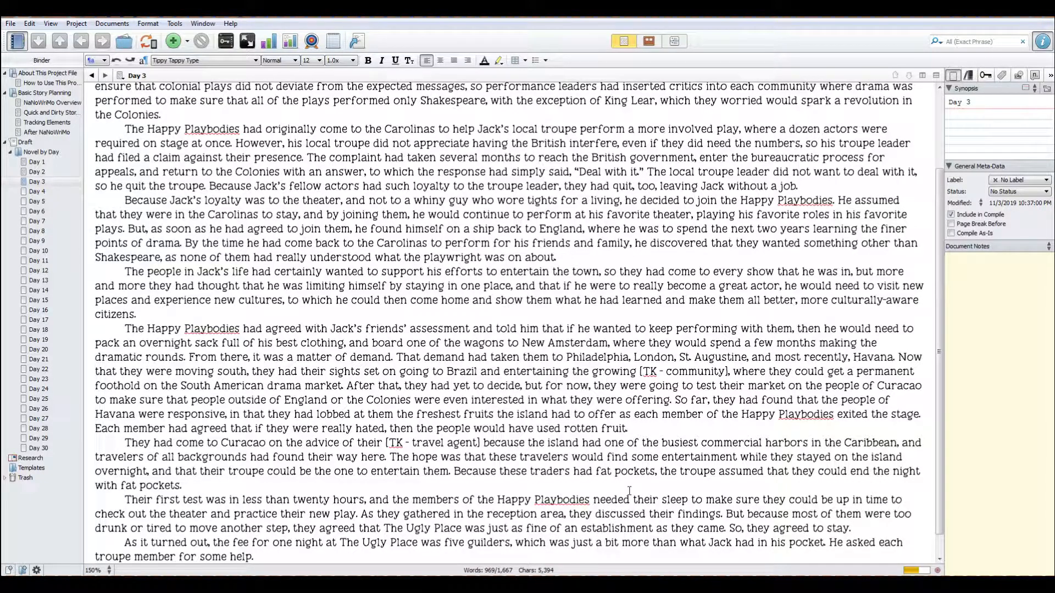
Change the opening of the last sentence to "So, he asked".
{"action": "left_click", "coordinate": [830, 544]}
{"action": "type", "text": "S"}
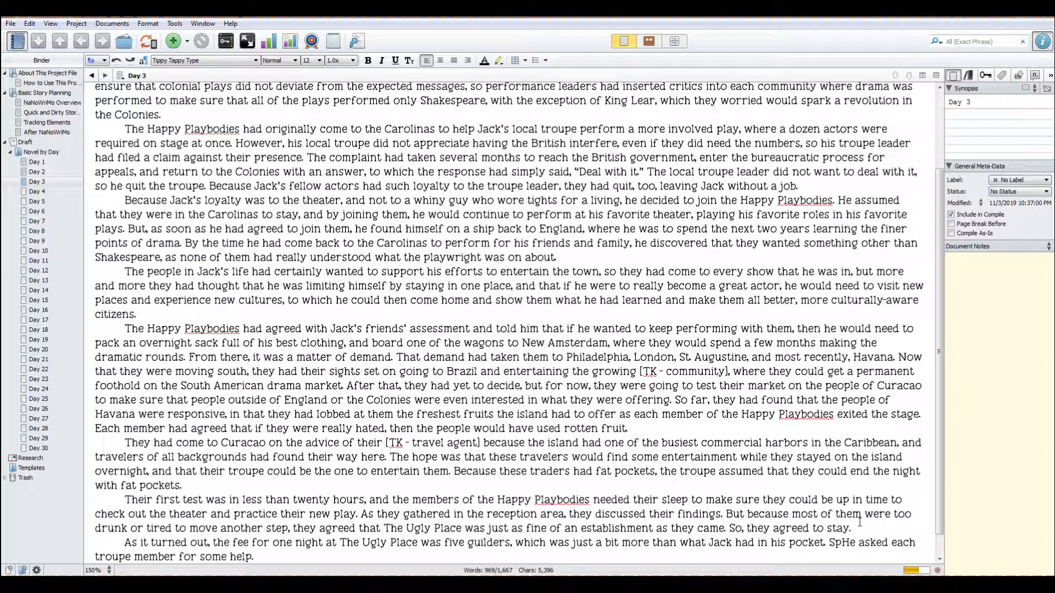
{"action": "type", "text": "o,"}
{"action": "key", "text": "Delete"}
{"action": "type", "text": "h"}
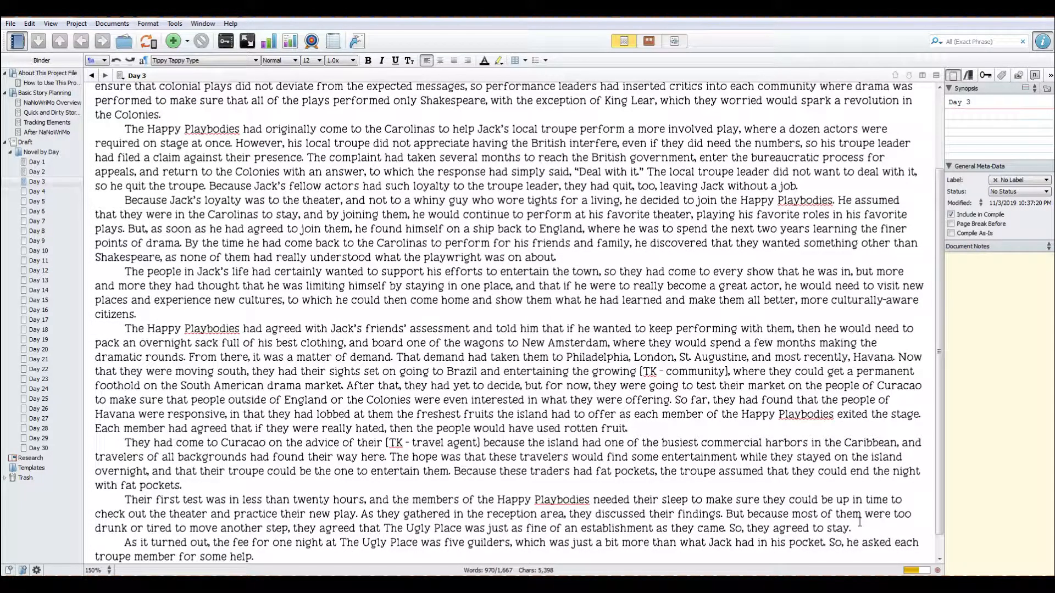
Reword the opening of the last sentence to "He considered asking each troupe member".
{"action": "left_click", "coordinate": [824, 544]}
{"action": "key", "text": "Delete"}
{"action": "key", "text": "Delete"}
{"action": "key", "text": "Delete"}
{"action": "key", "text": "Delete"}
{"action": "key", "text": "Delete"}
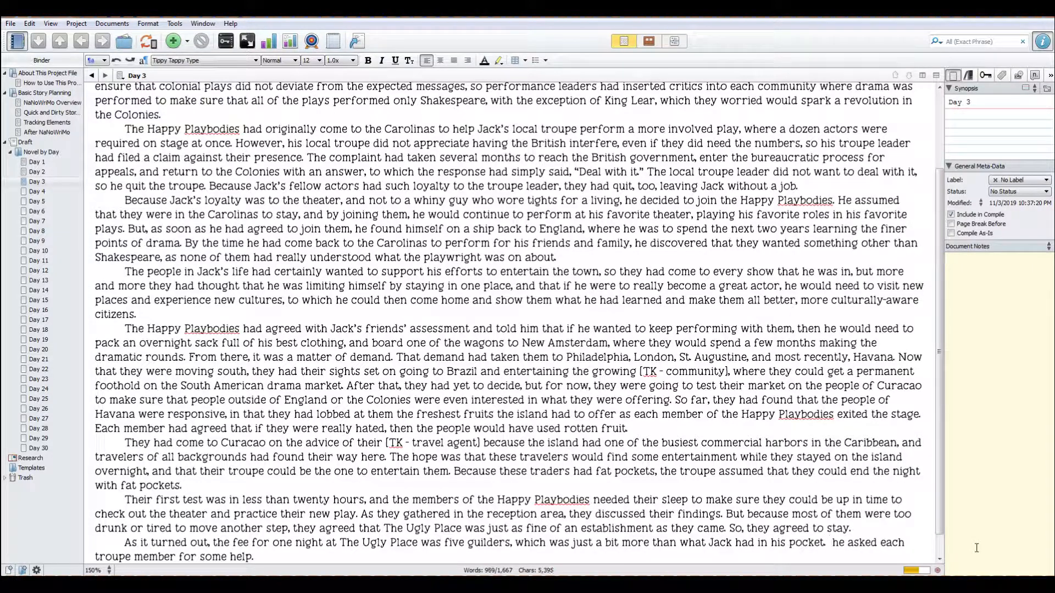
{"action": "type", "text": "He considered"}
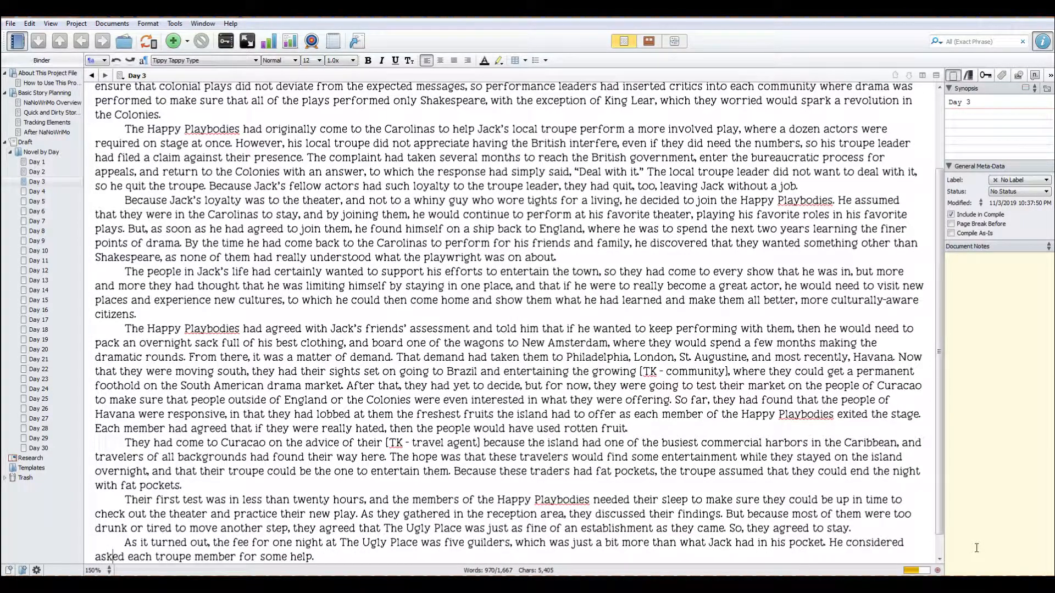
{"action": "key", "text": "Delete"}
{"action": "key", "text": "Delete"}
{"action": "type", "text": "ing"}
Replace "some" with "a little" before "help" in the last sentence.
{"action": "key", "text": "Right"}
{"action": "key", "text": "Right"}
{"action": "key", "text": "Right"}
{"action": "key", "text": "Right"}
{"action": "key", "text": "Right"}
{"action": "key", "text": "Right"}
{"action": "key", "text": "Right"}
{"action": "key", "text": "Right"}
{"action": "key", "text": "Right"}
{"action": "key", "text": "Right"}
{"action": "key", "text": "Right"}
{"action": "key", "text": "Right"}
{"action": "key", "text": "Right"}
{"action": "key", "text": "Right"}
{"action": "key", "text": "Right"}
{"action": "key", "text": "Right"}
{"action": "key", "text": "Right"}
{"action": "key", "text": "Right"}
{"action": "key", "text": "Right"}
{"action": "key", "text": "Right"}
{"action": "key", "text": "Delete"}
{"action": "key", "text": "Delete"}
{"action": "key", "text": "Delete"}
{"action": "key", "text": "Delete"}
{"action": "key", "text": "Delete"}
{"action": "type", "text": "a "}
{"action": "type", "text": "little "}
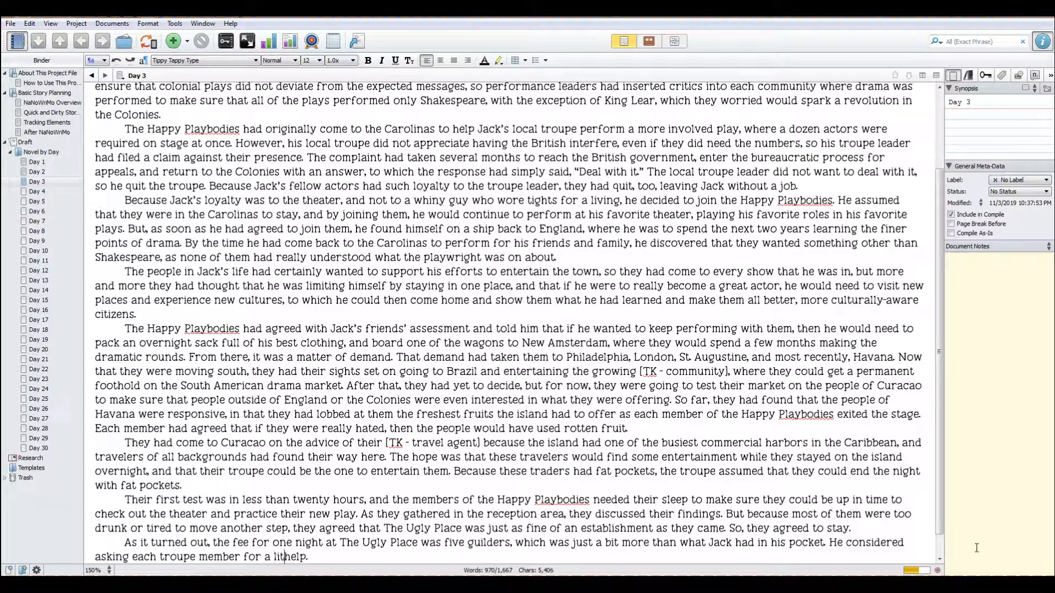
Extend the sentence after "help" with "—a few cents here, a few cents there—but he wasn't certain".
{"action": "type", "text": "—a few cents here, a few cents there—"}
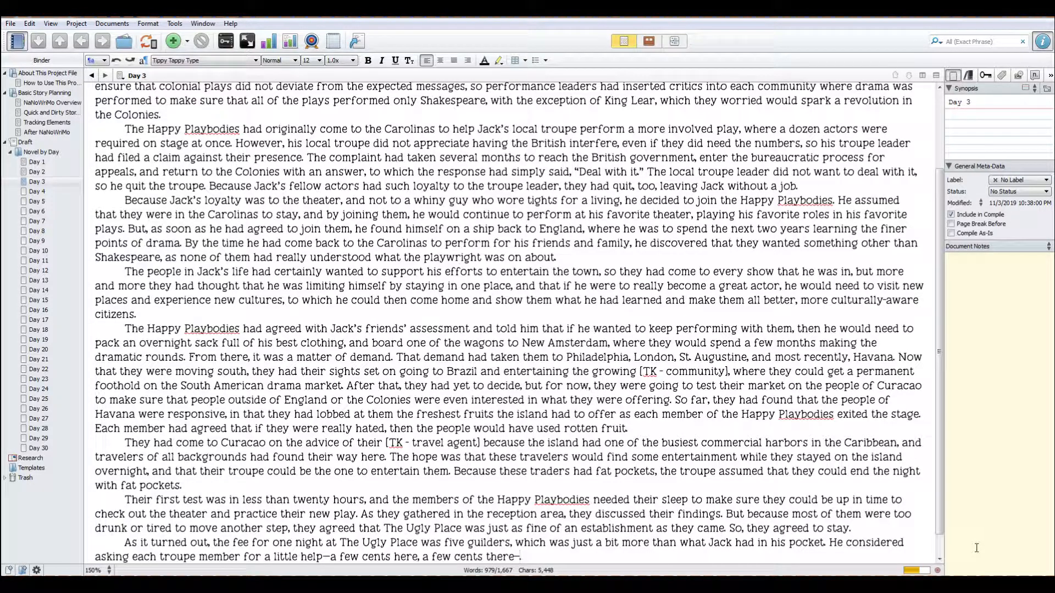
{"action": "type", "text": "but he was"}
{"action": "type", "text": "n't "}
{"action": "type", "text": "certain"}
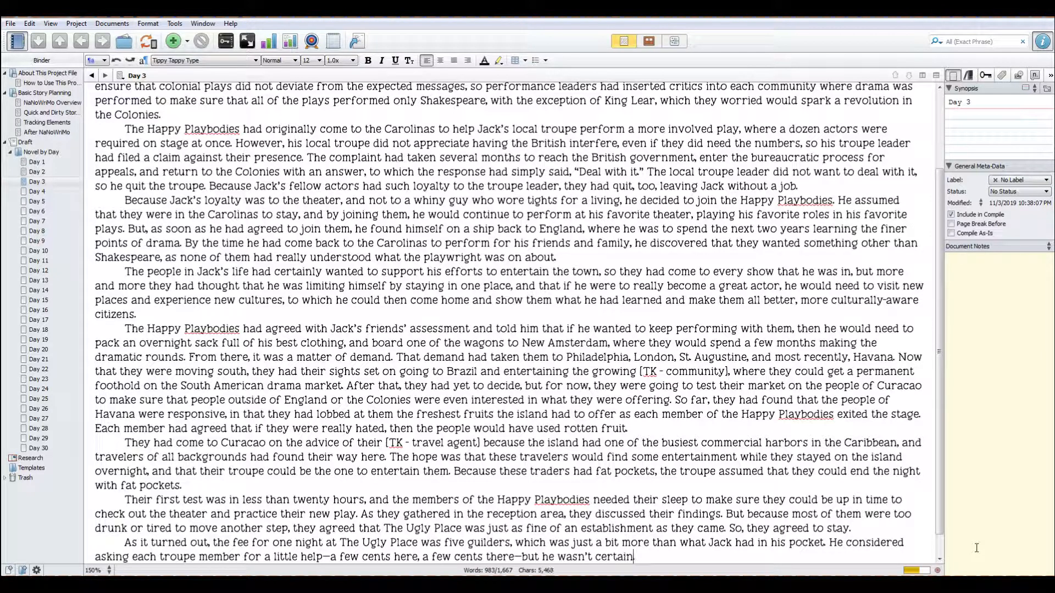
Complete the sentence with "he wanted to earn the reputation of beggar among these otherwise fancy people.".
{"action": "type", "text": " he wanted to ear"}
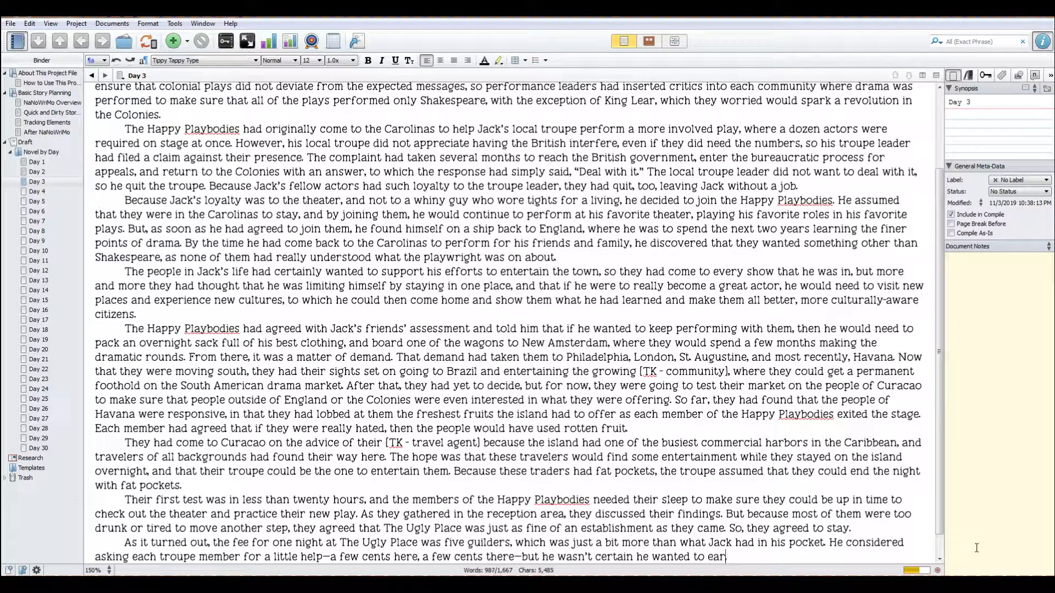
{"action": "type", "text": "n the reputation of beggar"}
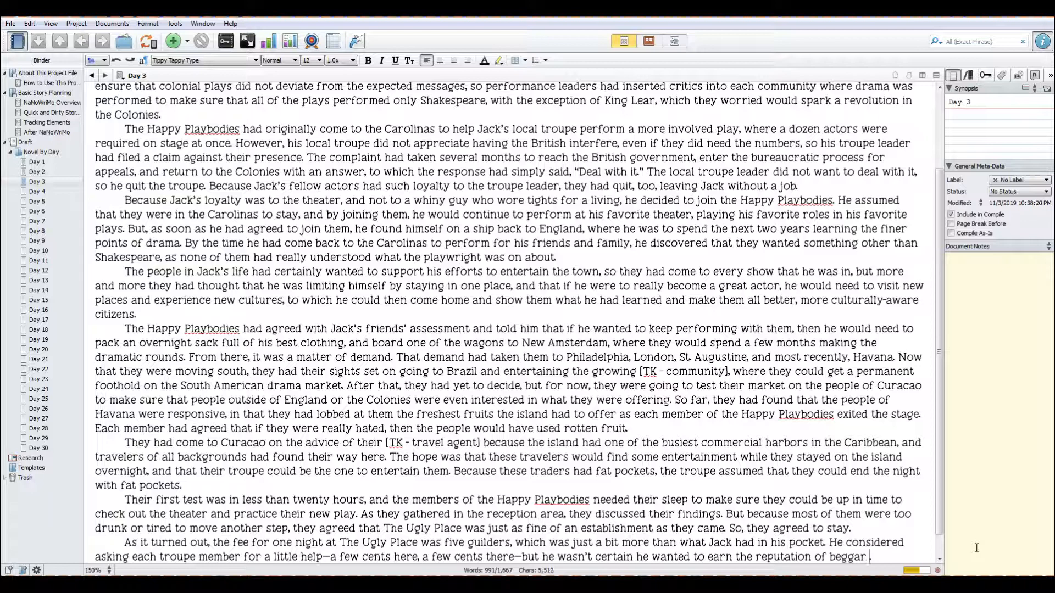
{"action": "type", "text": " among thes"}
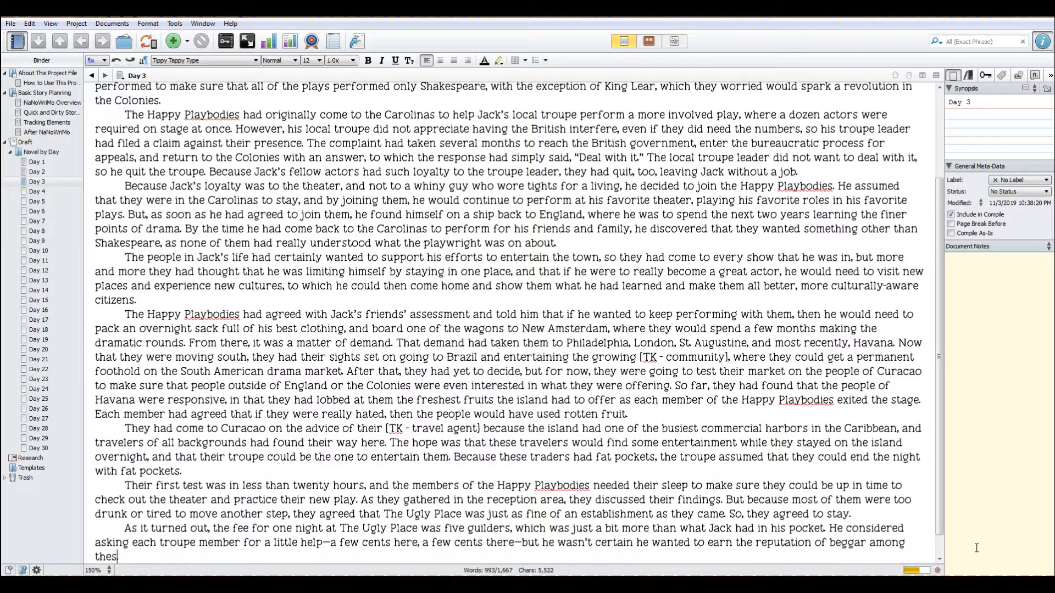
{"action": "type", "text": "e fancy a"}
{"action": "key", "text": "BackSpace"}
{"action": "key", "text": "BackSpace"}
{"action": "key", "text": "BackSpace"}
{"action": "key", "text": "BackSpace"}
{"action": "key", "text": "BackSpace"}
{"action": "key", "text": "BackSpace"}
{"action": "key", "text": "BackSpace"}
{"action": "type", "text": "other.wise fan"}
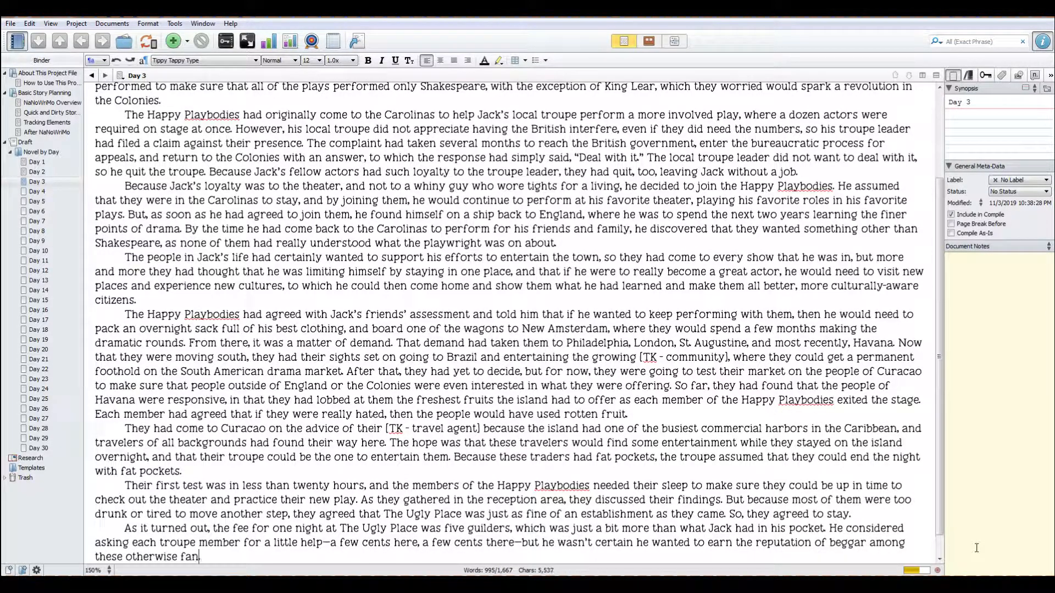
{"action": "type", "text": "cy people"}
Continue the paragraph with "He didn't fully understand the British, but he knew they were far more sophisticated than he was, and to come to them with".
{"action": "type", "text": " He didn't fully understand"}
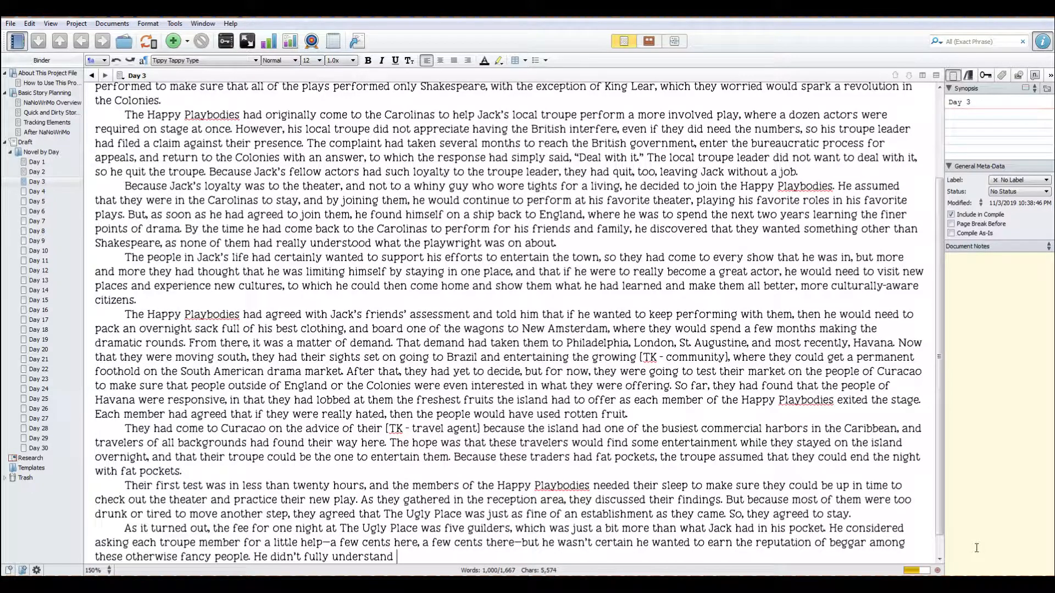
{"action": "type", "text": "the British, but he knew they were far more sophisticated than he was"}
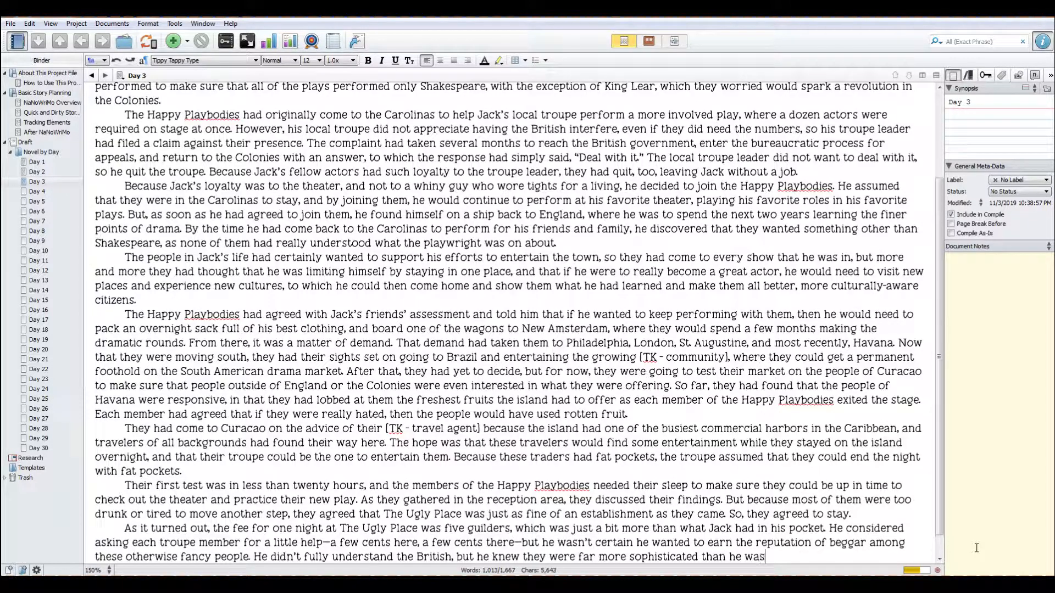
{"action": "type", "text": ", and to come to them with"}
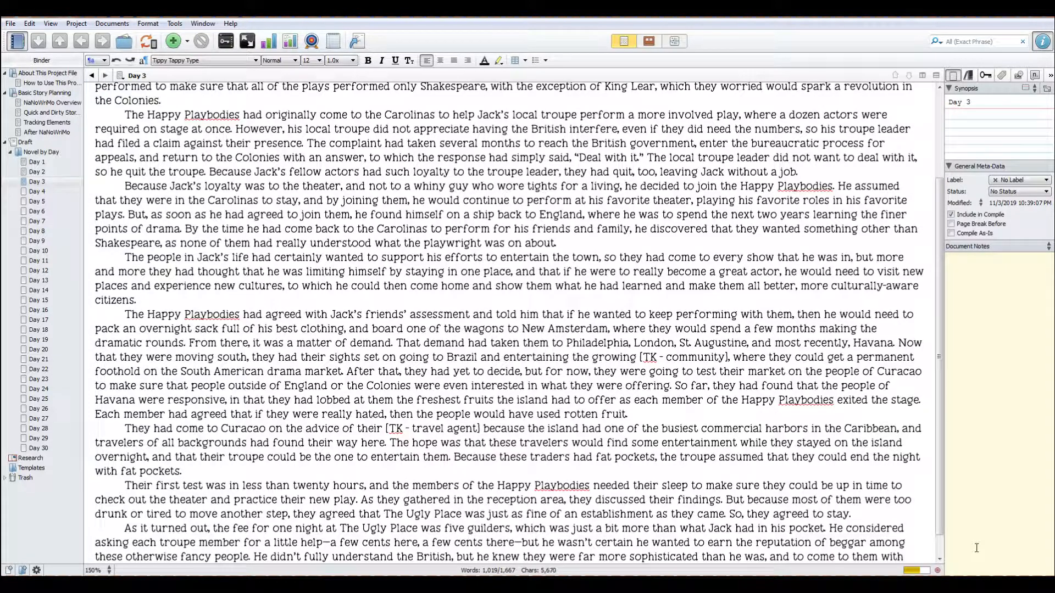
{"action": "type", "text": " some element of "}
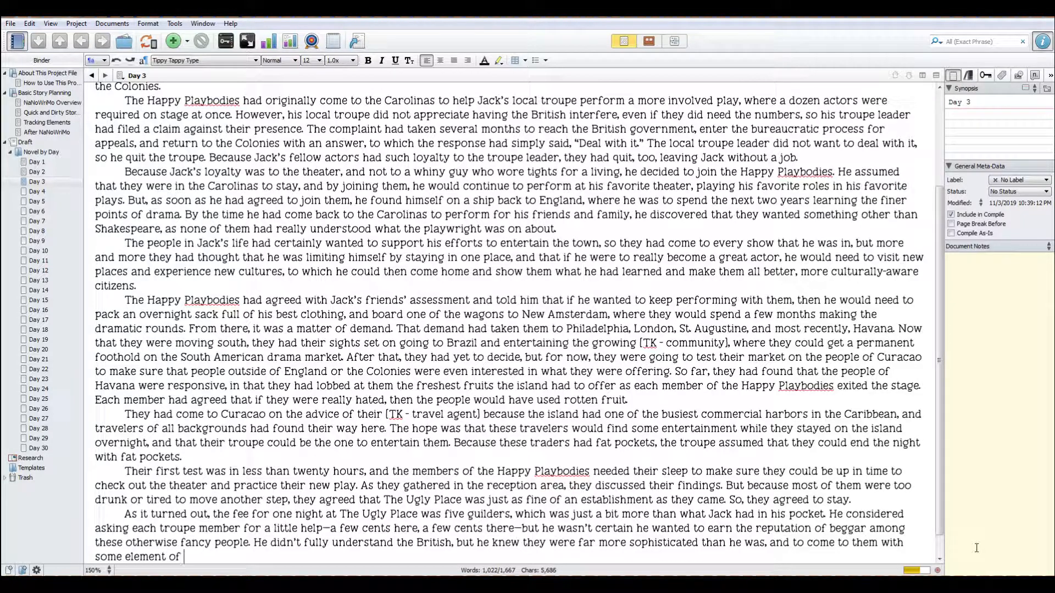
{"action": "type", "text": "urchin"}
{"action": "key", "text": "BackSpace"}
{"action": "key", "text": "BackSpace"}
{"action": "key", "text": "BackSpace"}
{"action": "key", "text": "BackSpace"}
{"action": "key", "text": "BackSpace"}
{"action": "key", "text": "BackSpace"}
{"action": "type", "text": "po"}
{"action": "key", "text": "BackSpace"}
{"action": "key", "text": "BackSpace"}
{"action": "key", "text": "BackSpace"}
{"action": "key", "text": "BackSpace"}
{"action": "key", "text": "BackSpace"}
{"action": "key", "text": "BackSpace"}
{"action": "key", "text": "BackSpace"}
{"action": "key", "text": "BackSpace"}
{"action": "key", "text": "BackSpace"}
{"action": "key", "text": "BackSpace"}
{"action": "key", "text": "BackSpace"}
{"action": "key", "text": "BackSpace"}
{"action": "key", "text": "BackSpace"}
{"action": "key", "text": "BackSpace"}
{"action": "key", "text": "BackSpace"}
{"action": "key", "text": "BackSpace"}
{"action": "key", "text": "BackSpace"}
{"action": "key", "text": "BackSpace"}
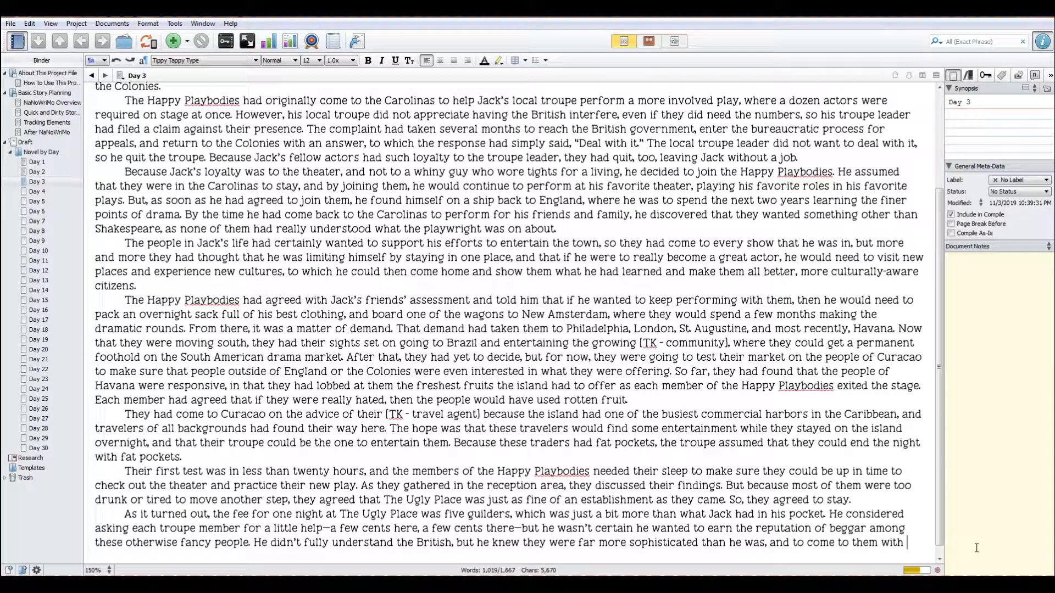
Complete the sentence about the British with "his palms wide open would undoubtedly lower him in their sites.".
{"action": "type", "text": "his palms "}
{"action": "type", "text": "wide op"}
{"action": "type", "text": "en"}
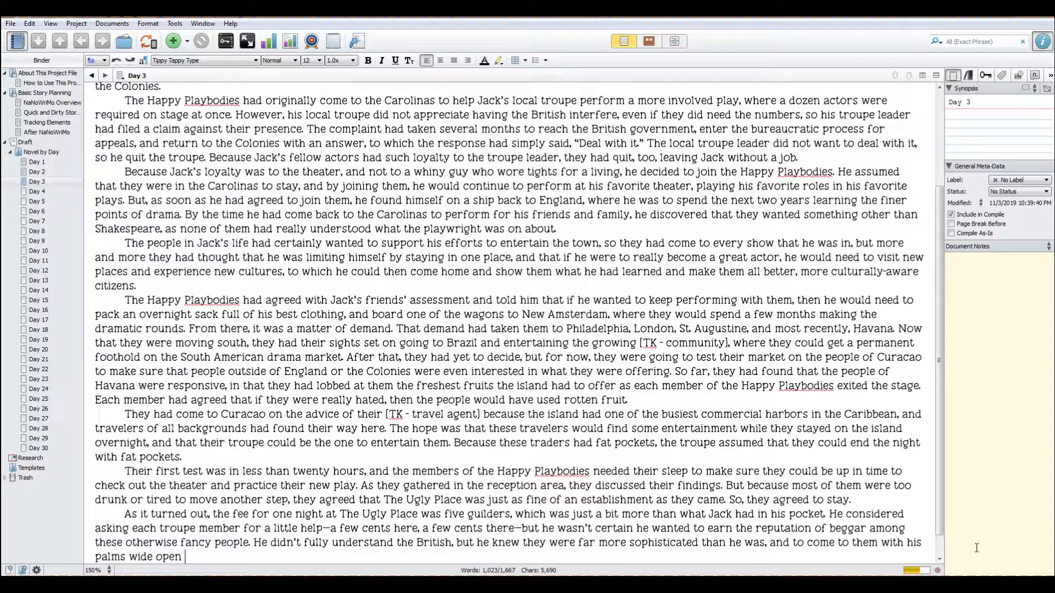
{"action": "type", "text": "ould"}
{"action": "type", "text": "undoubtedly"}
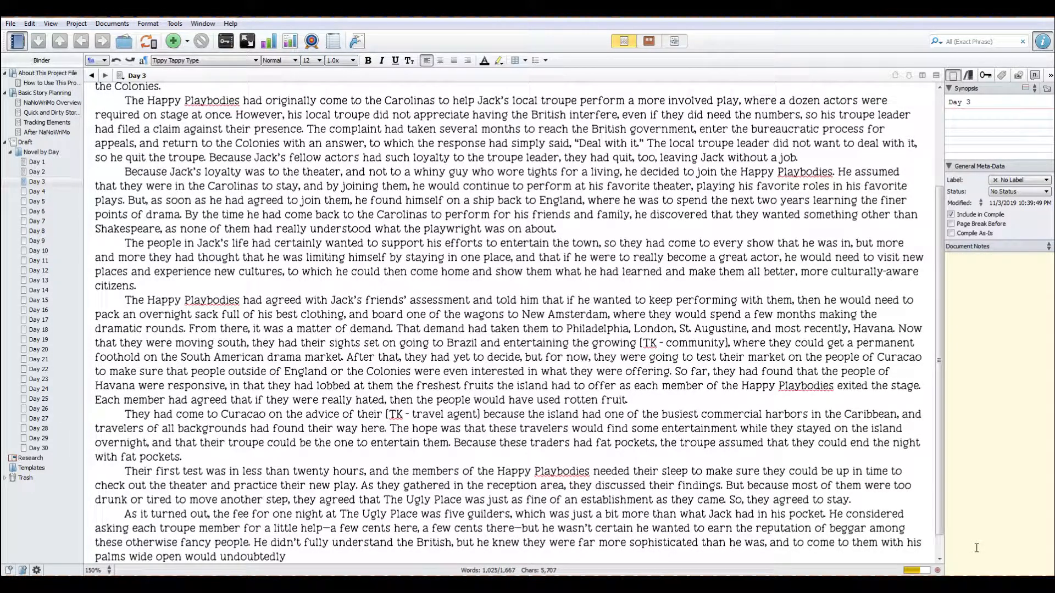
{"action": "type", "text": " lower him"}
{"action": "type", "text": " in their sites"}
End the paragraph with "It was better if he were to beg on the streets after they all went to bed.".
{"action": "type", "text": ". It was b"}
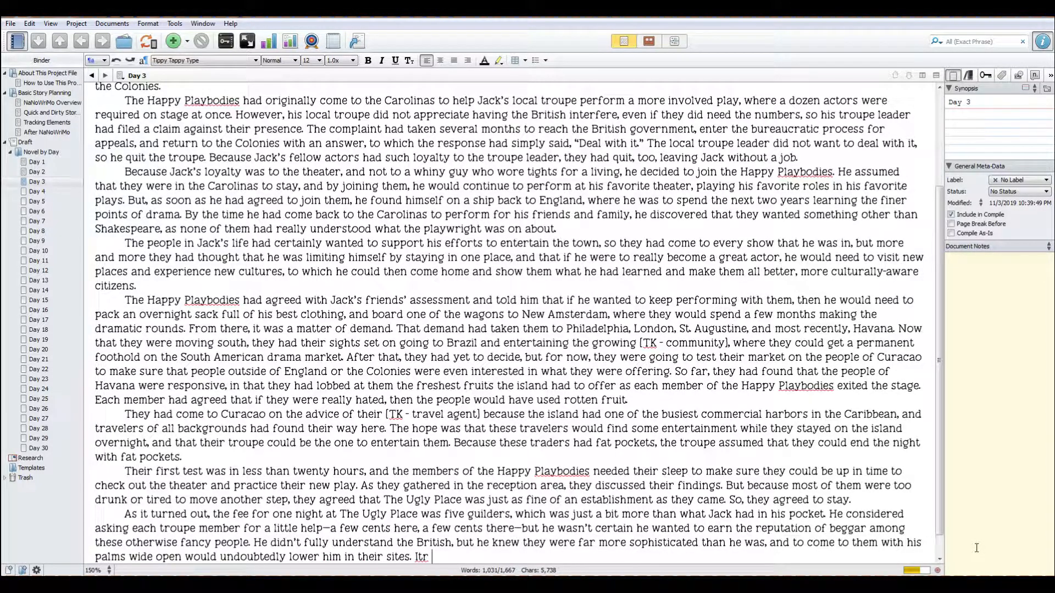
{"action": "type", "text": "etter if he were to "}
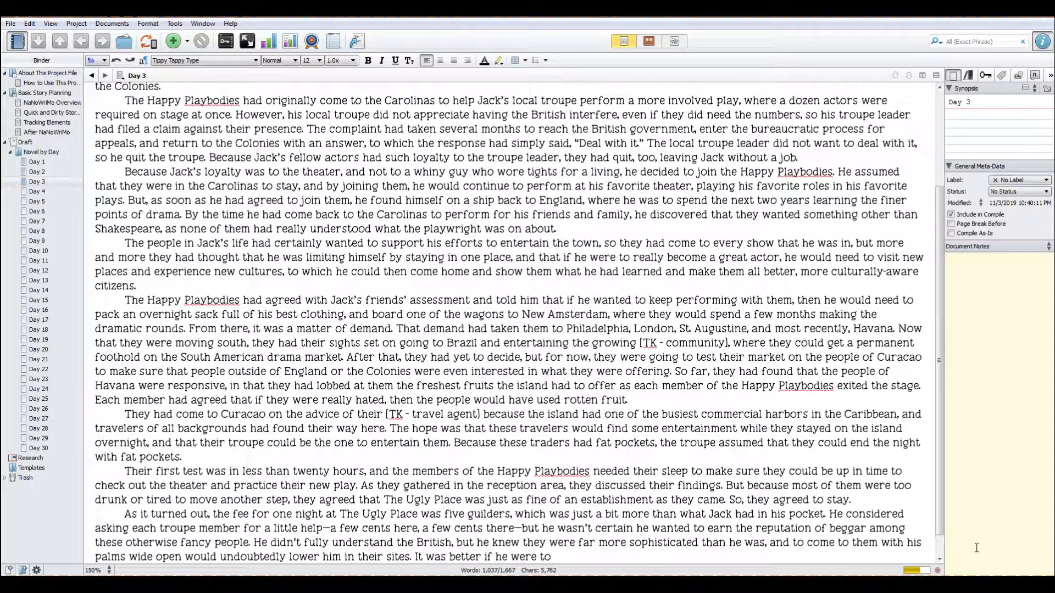
{"action": "type", "text": "beg on the st"}
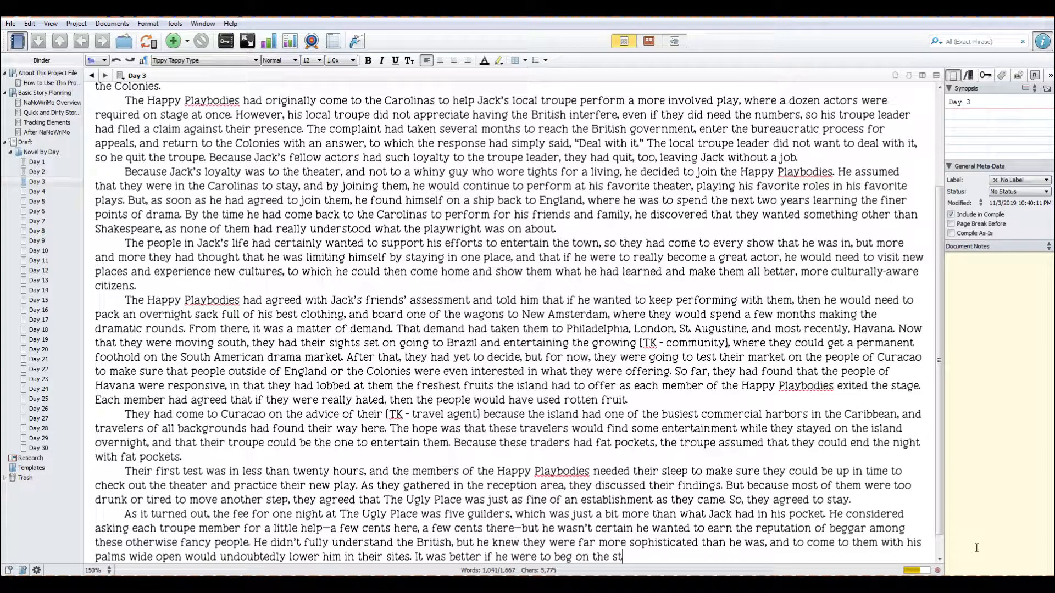
{"action": "type", "text": "reets after "}
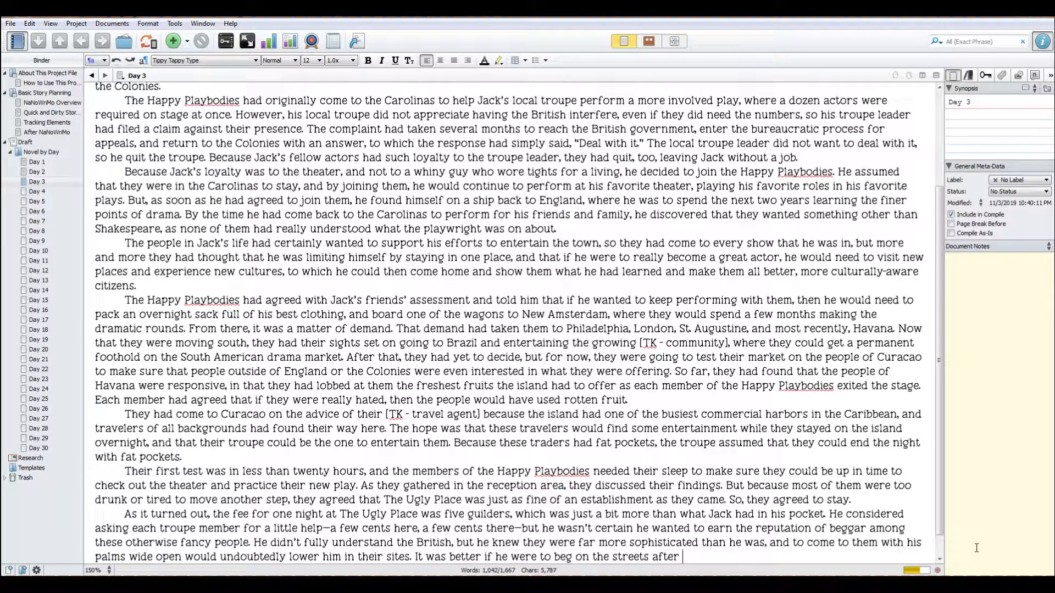
{"action": "type", "text": "they all went to bed"}
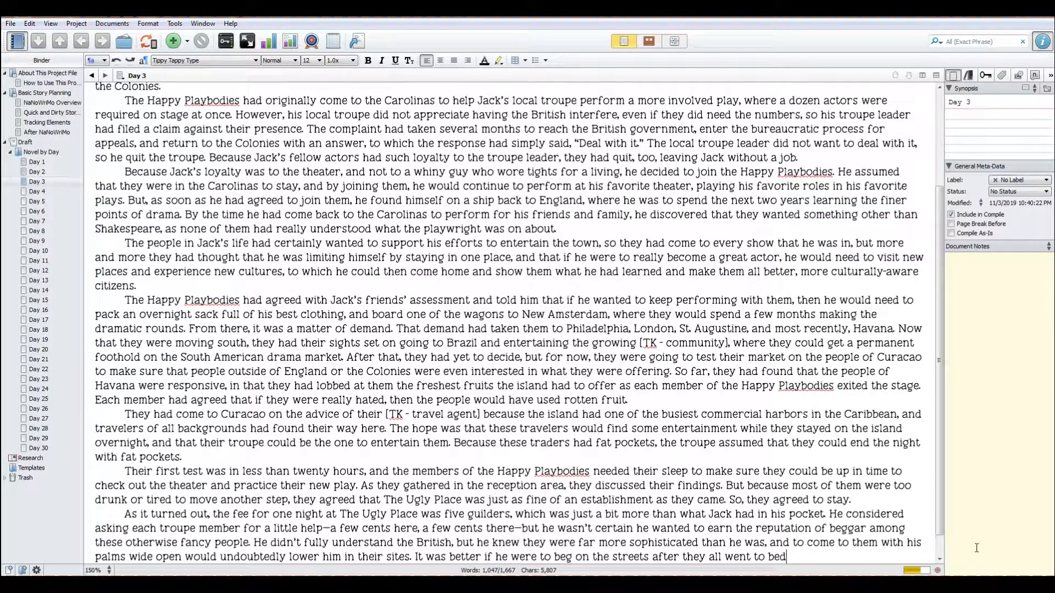
{"action": "type", "text": "."}
{"action": "key", "text": "Return"}
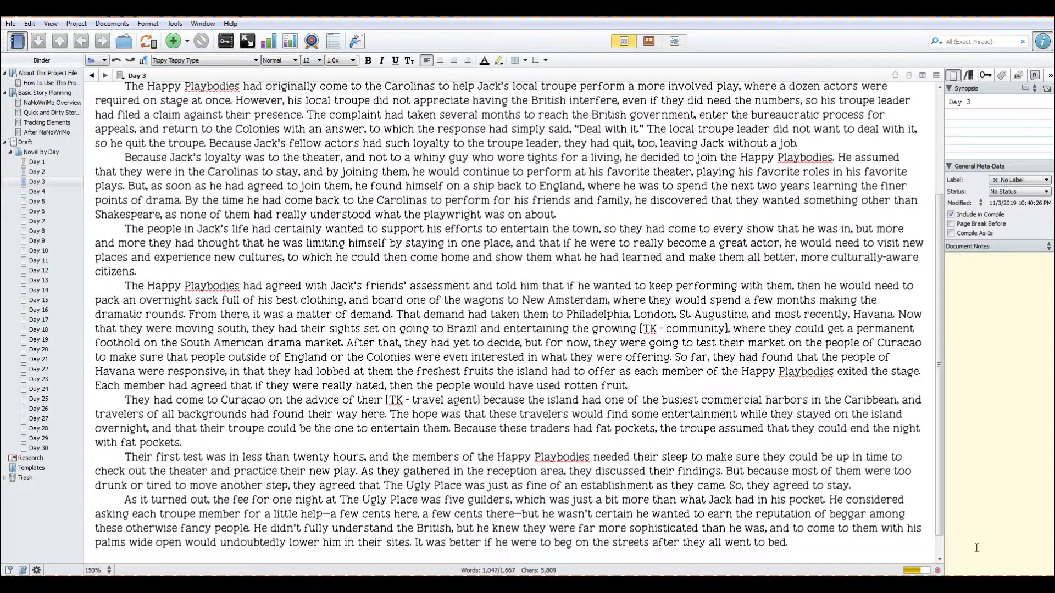
Begin a new paragraph with "So, when they all bid each other goodnight, and he followed them toward the rooms, he kept walking".
{"action": "type", "text": "So, when they all bi"}
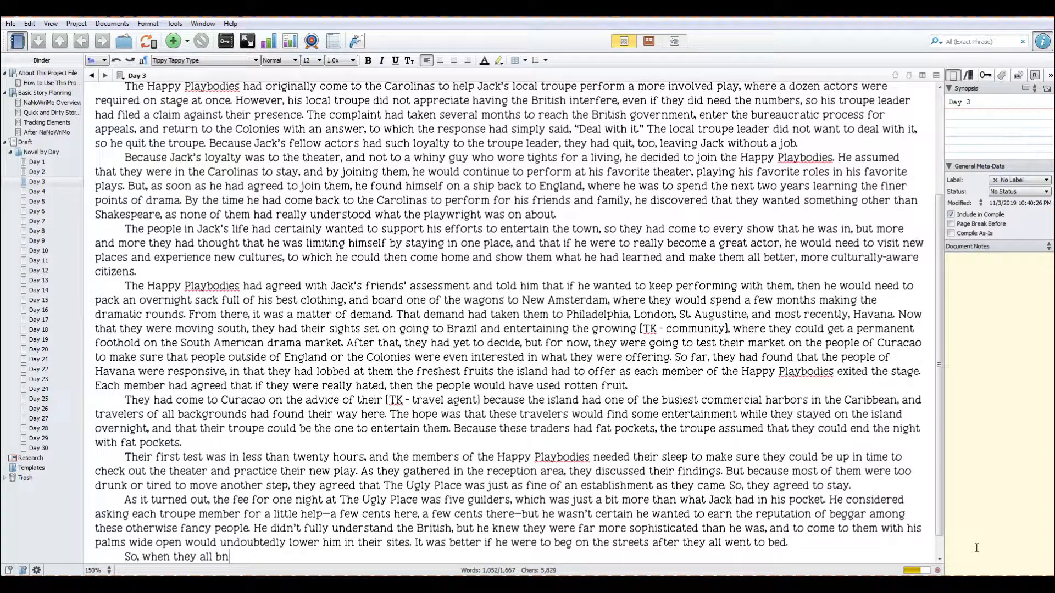
{"action": "type", "text": "d each other goodnight, a"}
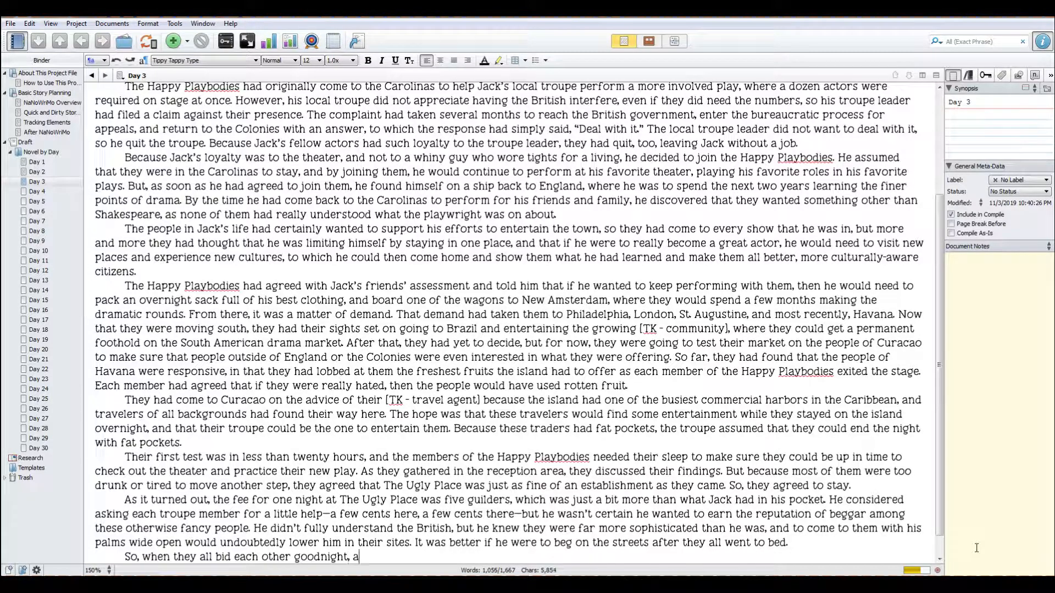
{"action": "type", "text": "nd he followed them "}
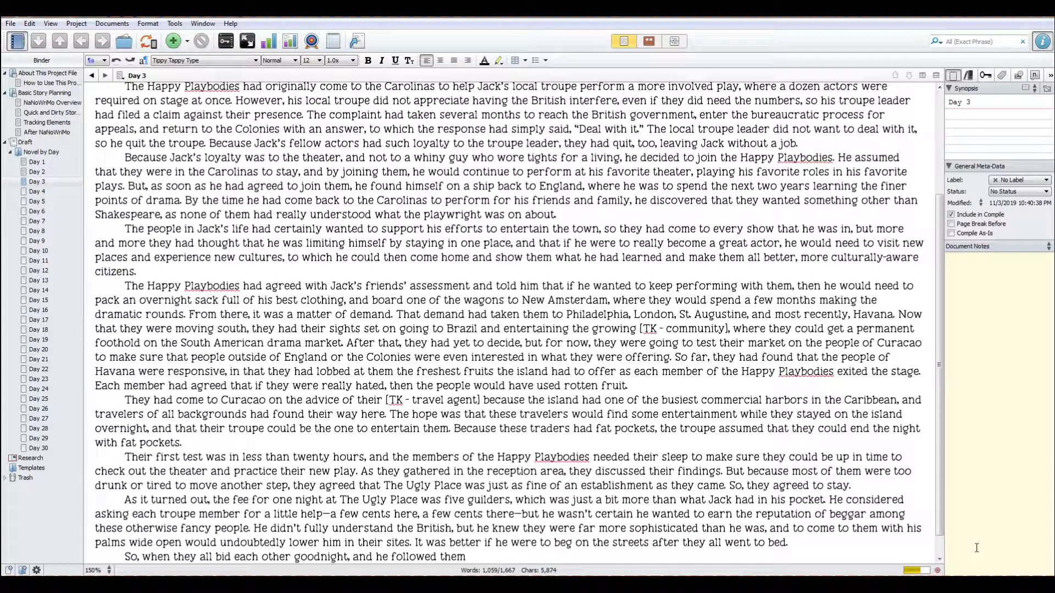
{"action": "type", "text": "toward the rooms"}
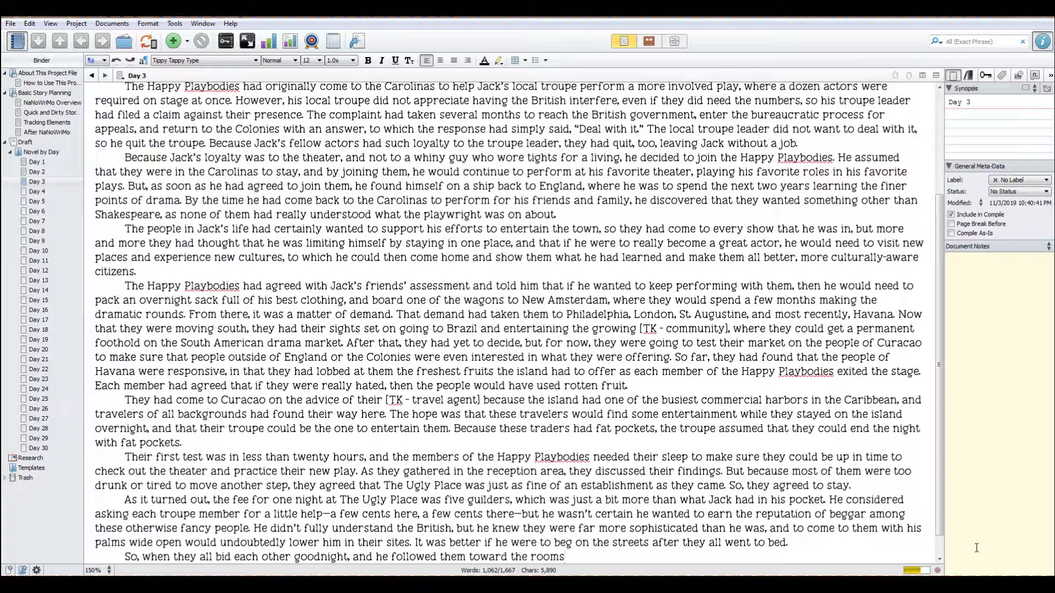
{"action": "type", "text": ", he kept walking "}
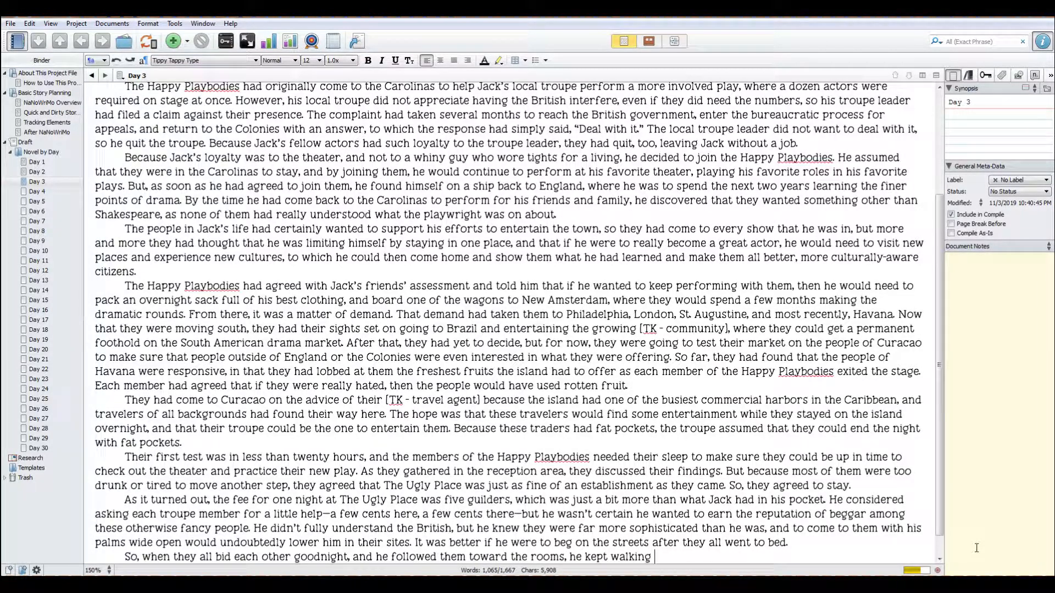
Complete the sentence with "past them, as if he were headed to the farthest room, and then turned right back around as the last person entered his room.".
{"action": "type", "text": "past them, as if he were hea"}
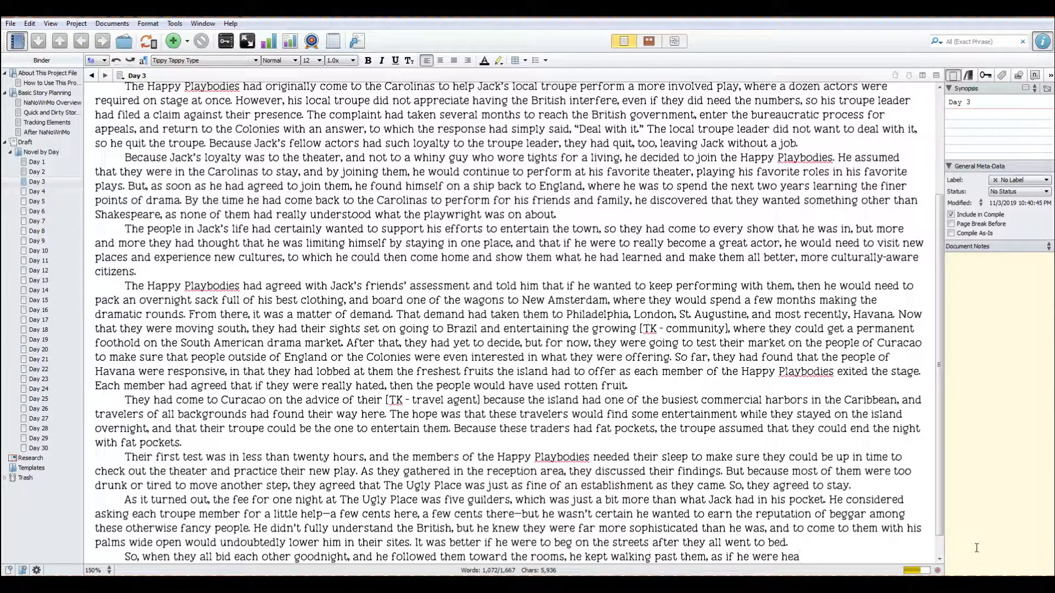
{"action": "type", "text": "ded to the farther"}
{"action": "key", "text": "BackSpace"}
{"action": "type", "text": "st "}
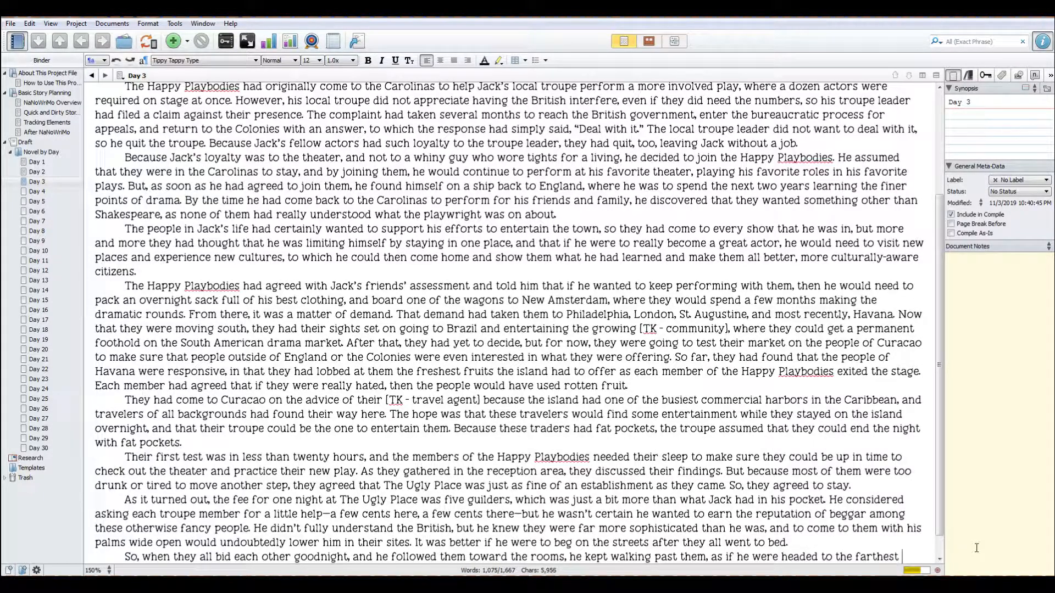
{"action": "type", "text": "room, and th"}
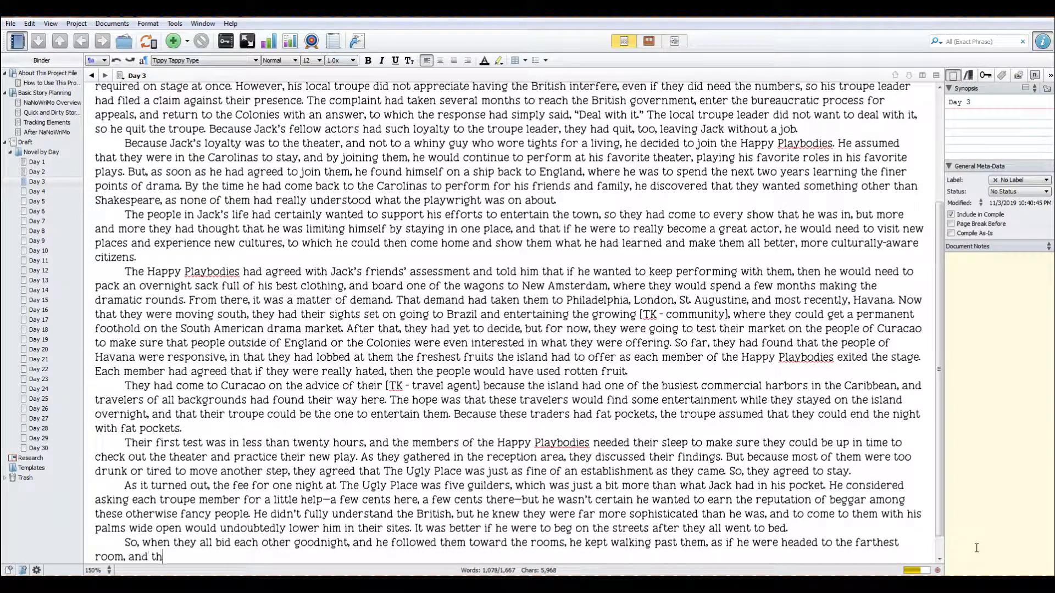
{"action": "type", "text": "en turned right back arou"}
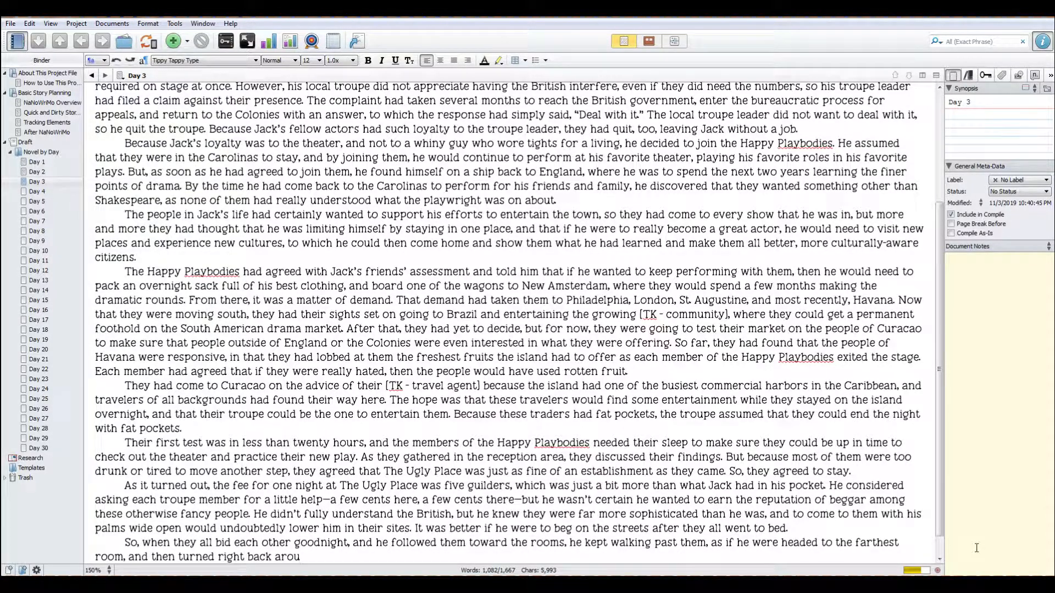
{"action": "type", "text": "nd as the last person enter"}
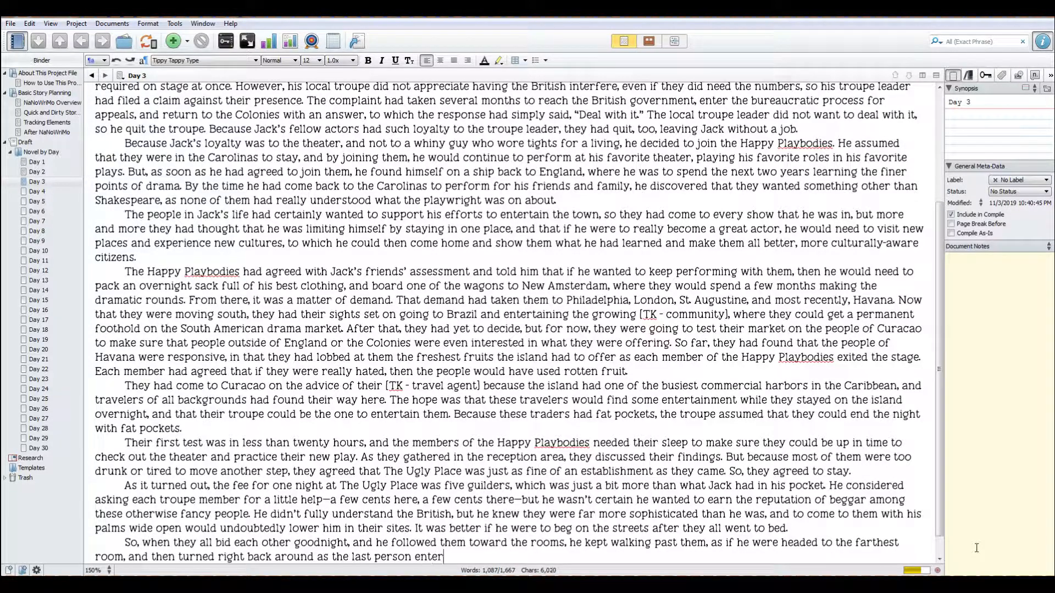
{"action": "type", "text": "ed his room. He found hims"}
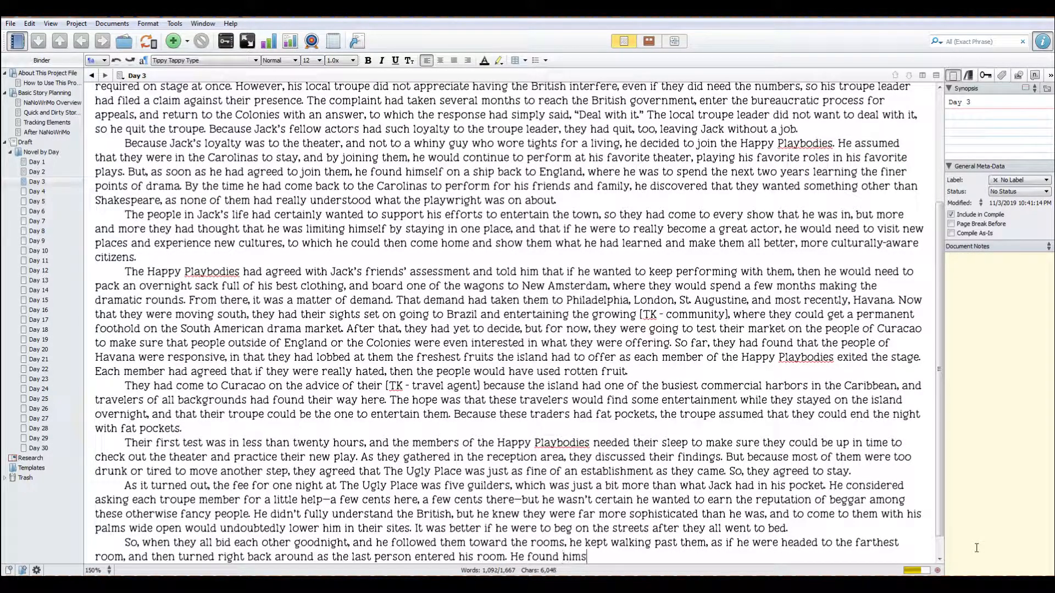
Write the next sentence's opening as "He found himself back on the streets of Willemstad just moments later,".
{"action": "type", "text": "elf back on the streets of Wu"}
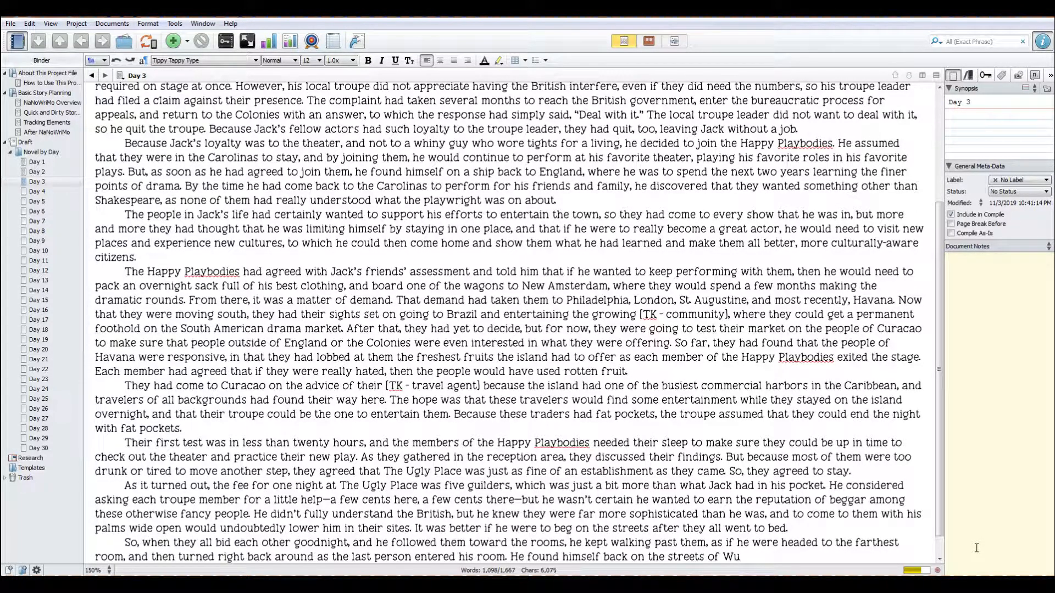
{"action": "key", "text": "BackSpace"}
{"action": "type", "text": "ill"}
{"action": "type", "text": "emstad"}
{"action": "type", "text": " m"}
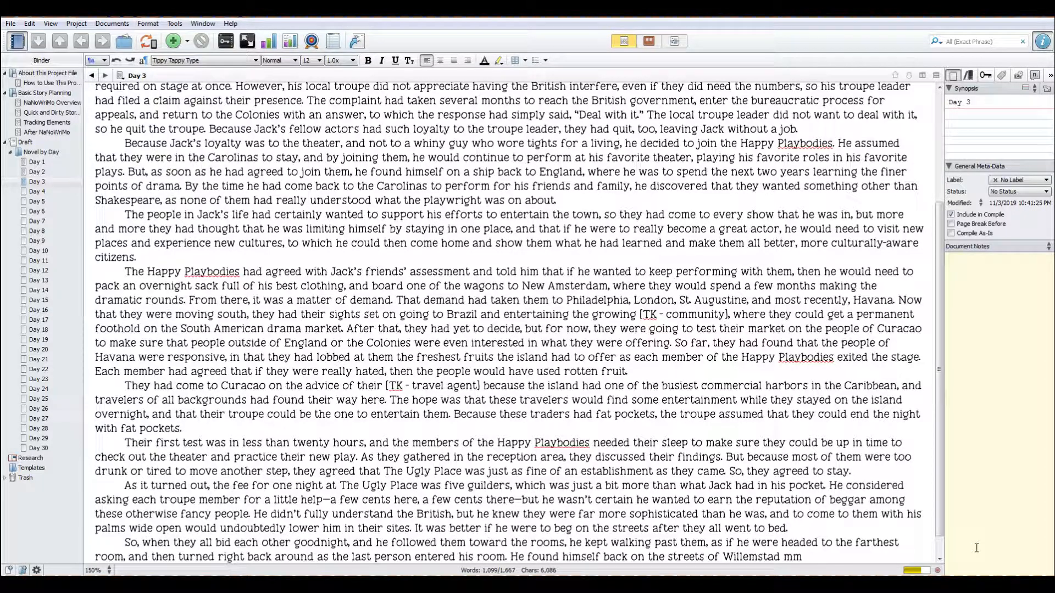
{"action": "type", "text": "oments later"}
{"action": "key", "text": "ctrl+Left"}
{"action": "key", "text": "ctrl+Left"}
{"action": "type", "text": "just"}
{"action": "key", "text": "End"}
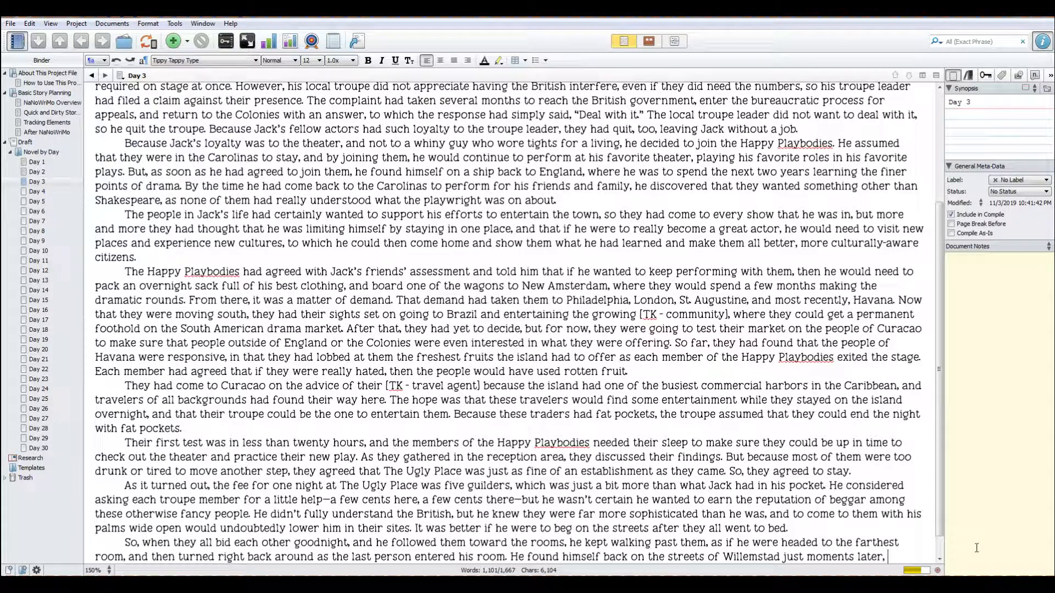
Finish the Willemstad sentence with "out of sight of The Ugly Place and any window it may have had on his desperate action.".
{"action": "type", "text": "out of sight "}
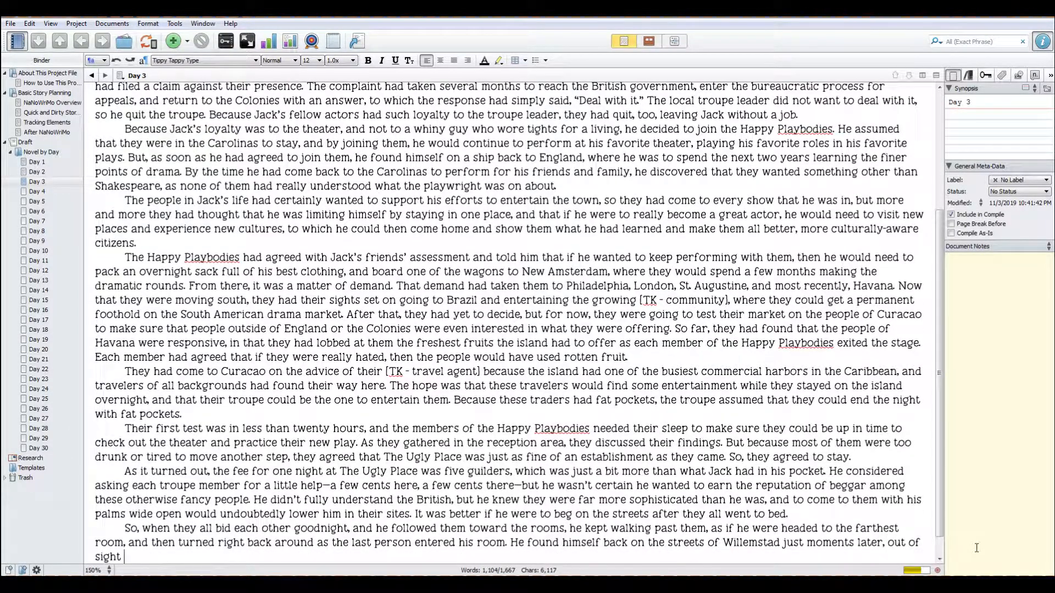
{"action": "type", "text": "of The Ugly Place and "}
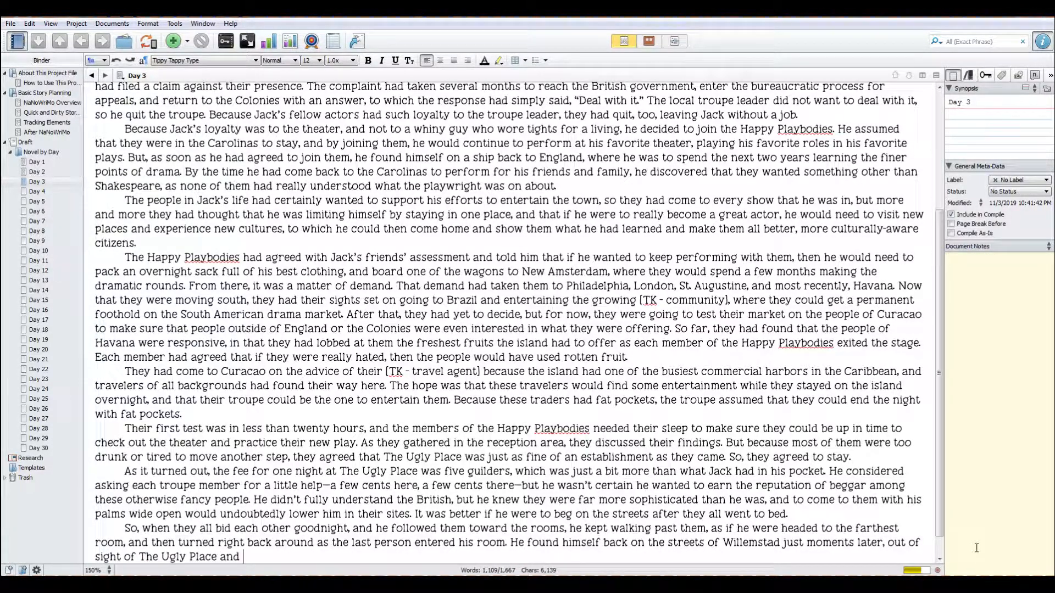
{"action": "type", "text": "any window it may hav"}
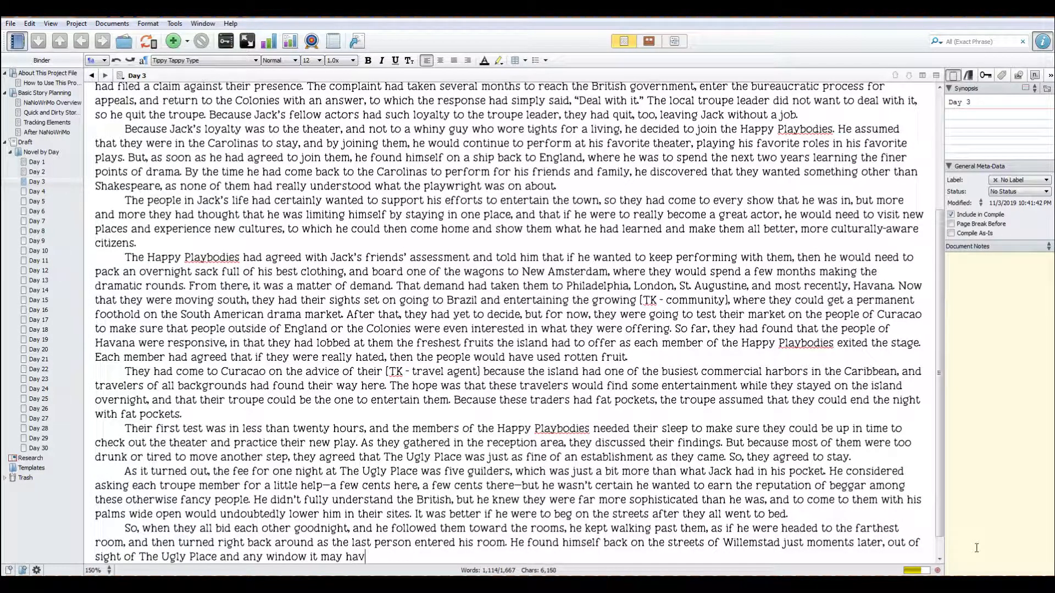
{"action": "type", "text": "e had on hi"}
{"action": "type", "text": "despea"}
{"action": "key", "text": "BackSpace"}
{"action": "key", "text": "BackSpace"}
{"action": "type", "text": "w"}
{"action": "key", "text": "BackSpace"}
{"action": "type", "text": "era"}
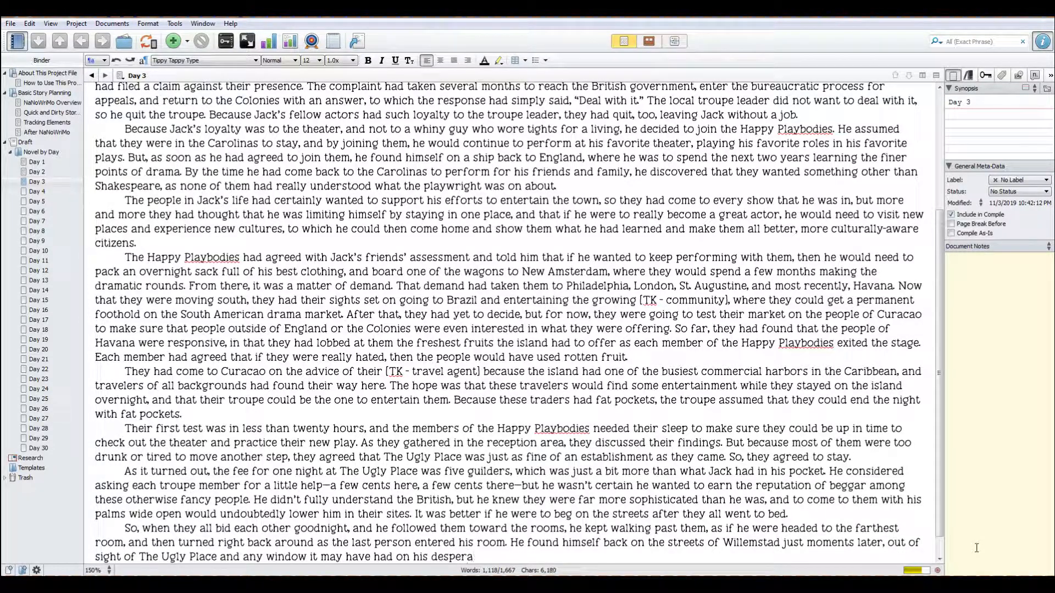
{"action": "type", "text": "te action."}
In the last sentence, insert "of" before "any window" and "opened" after "may have had".
{"action": "scroll", "coordinate": [716, 423], "scroll_direction": "down", "scroll_amount": 1}
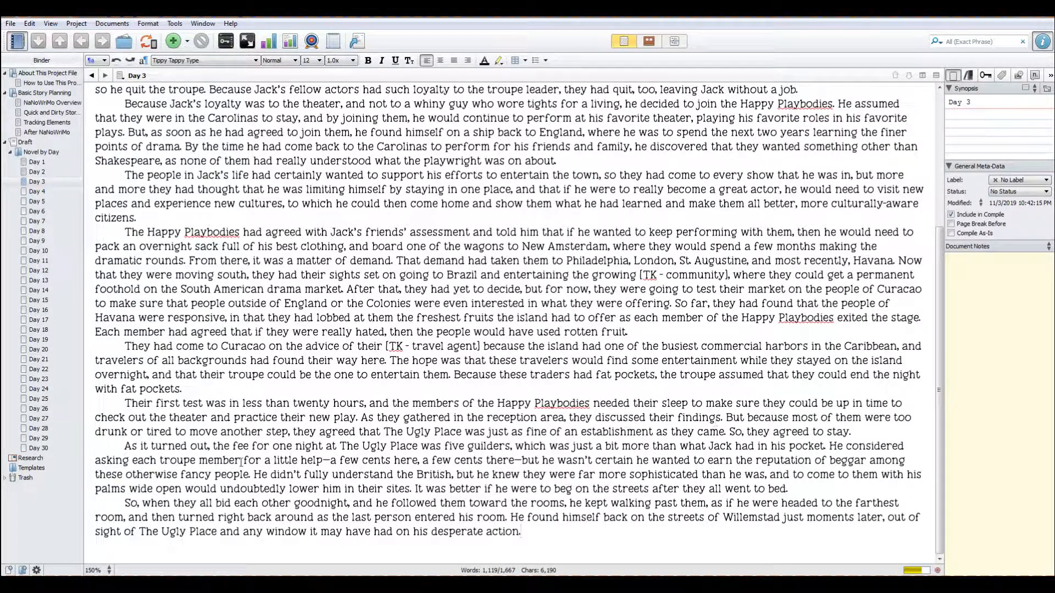
{"action": "left_click", "coordinate": [245, 532]}
{"action": "type", "text": "of"}
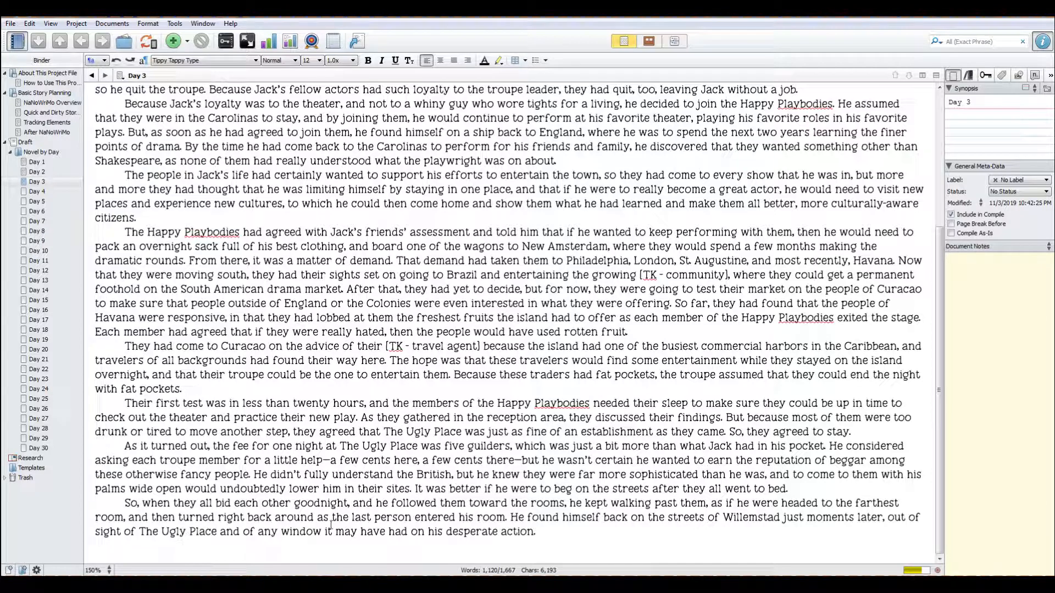
{"action": "left_click", "coordinate": [384, 532]}
{"action": "key", "text": "Right"}
{"action": "key", "text": "Right"}
{"action": "type", "text": "opened"}
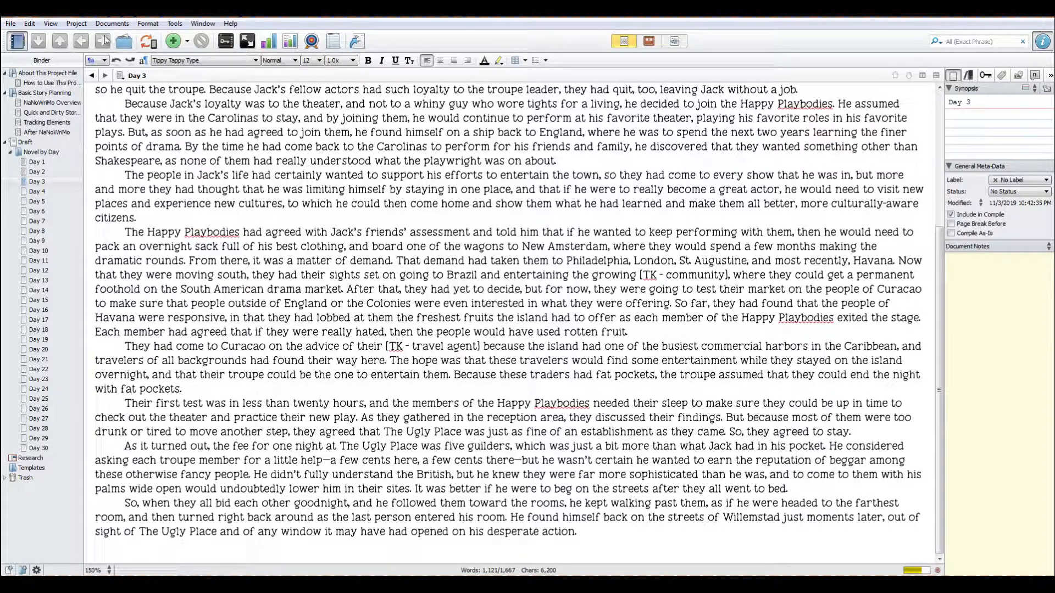
Record the Day 3 actual word count as 1,121 words in the Tracking Elements document, checking it against the Day 3 scene.
{"action": "left_click", "coordinate": [55, 122]}
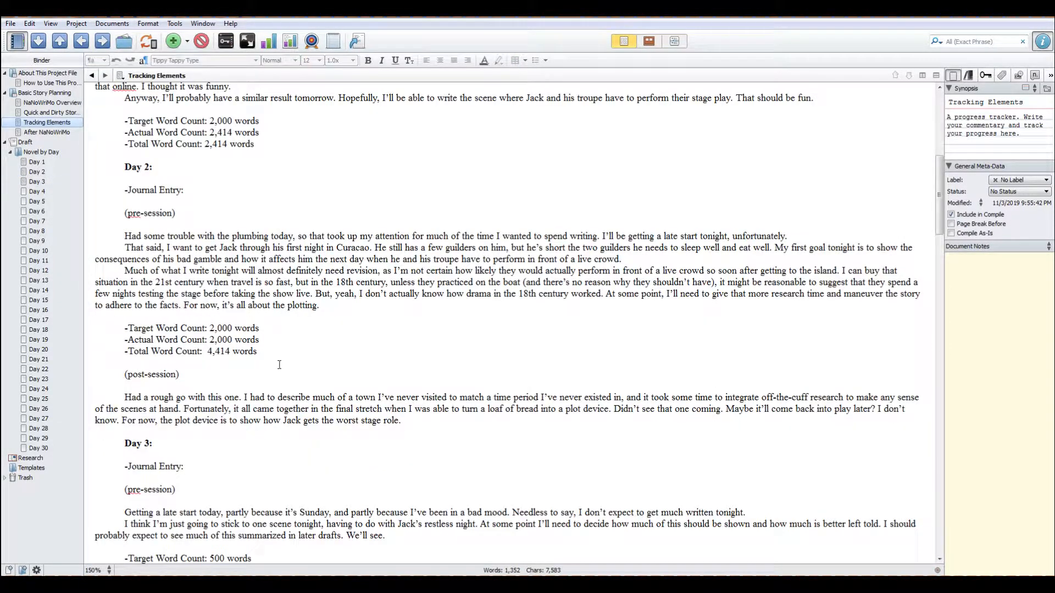
{"action": "scroll", "coordinate": [271, 366], "scroll_direction": "down", "scroll_amount": 3}
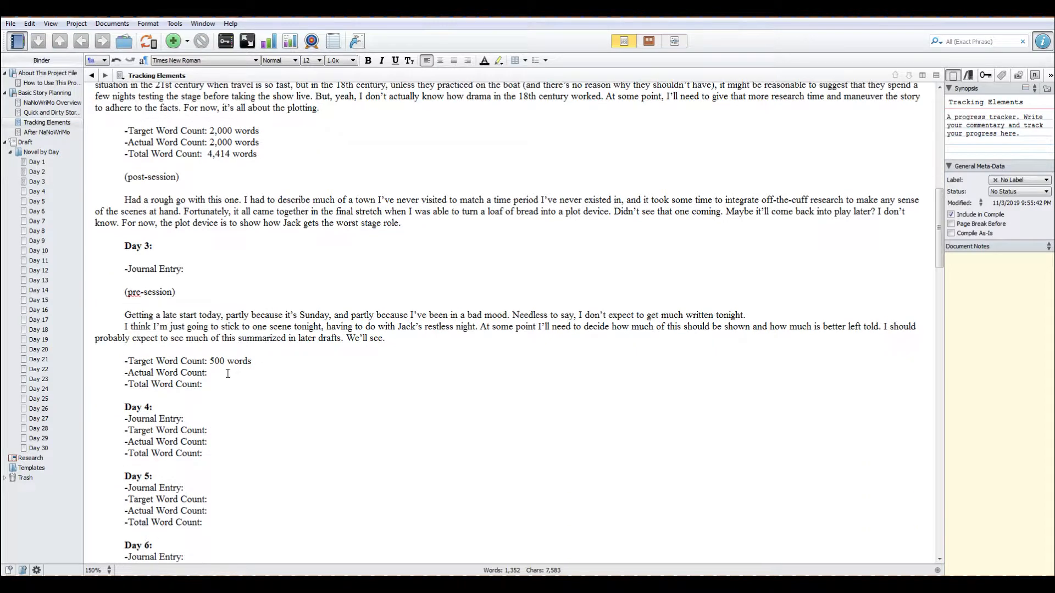
{"action": "left_click", "coordinate": [220, 373]}
{"action": "type", "text": "1,121 words"}
{"action": "left_click", "coordinate": [38, 182]}
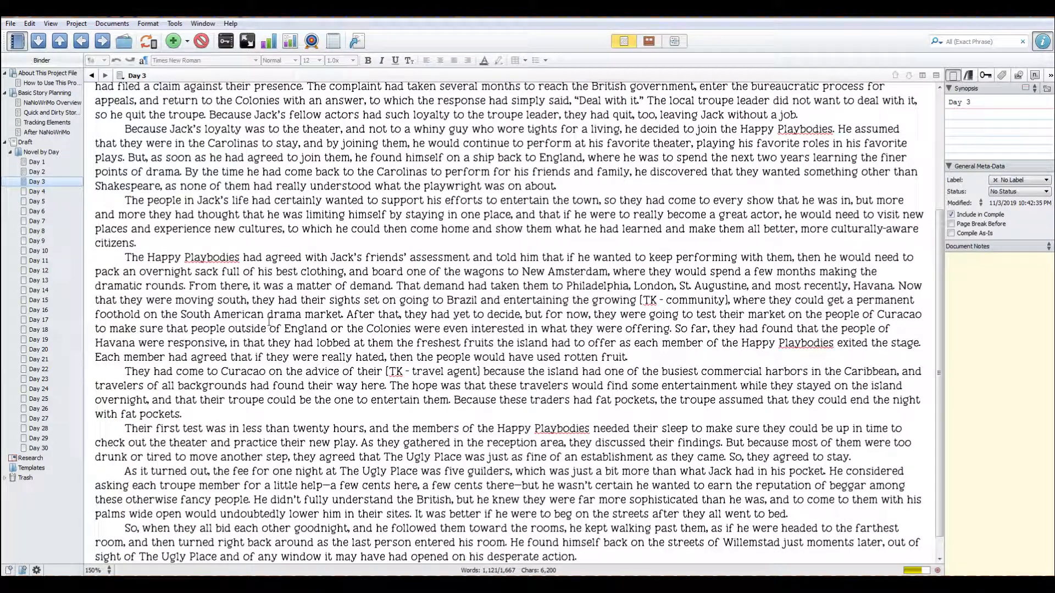
{"action": "left_click", "coordinate": [62, 125]}
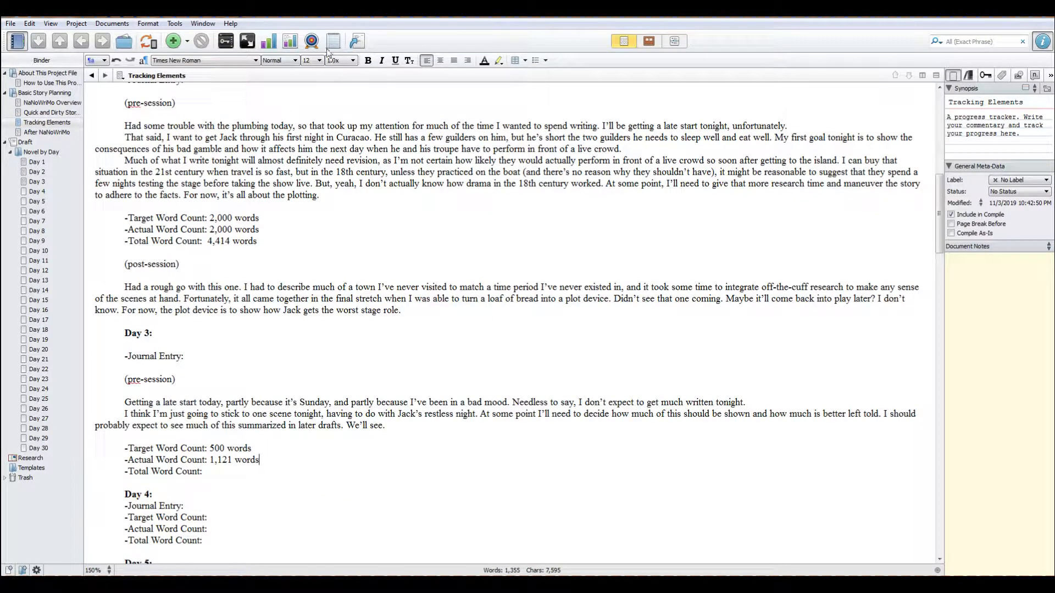
Look up the draft total in the project targets and enter "5,535 words" as Day 3's total word count.
{"action": "left_click", "coordinate": [311, 40]}
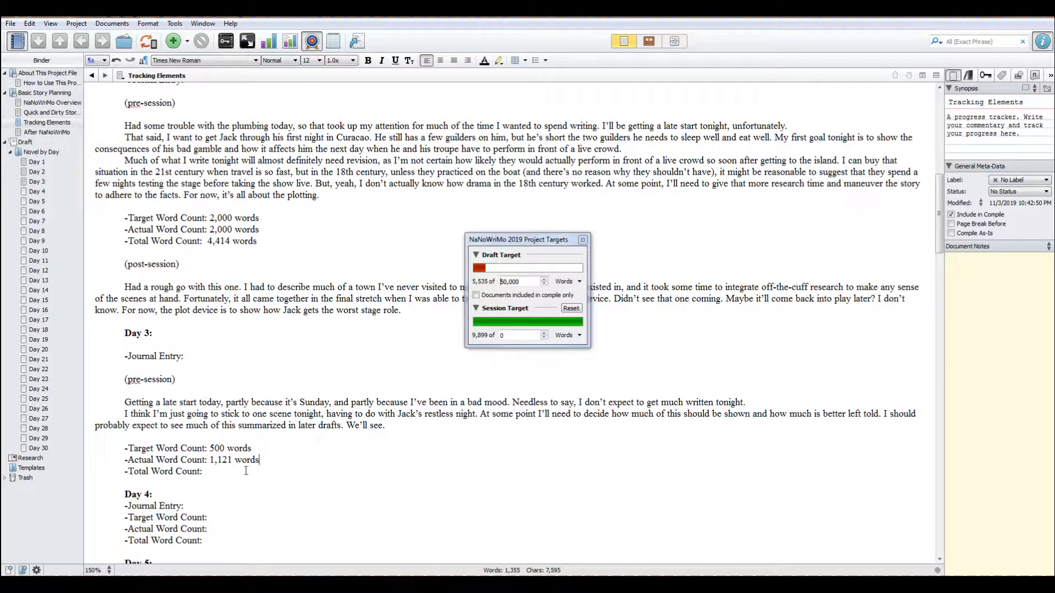
{"action": "left_click", "coordinate": [211, 472]}
{"action": "type", "text": "5,535 words"}
{"action": "left_click", "coordinate": [582, 239]}
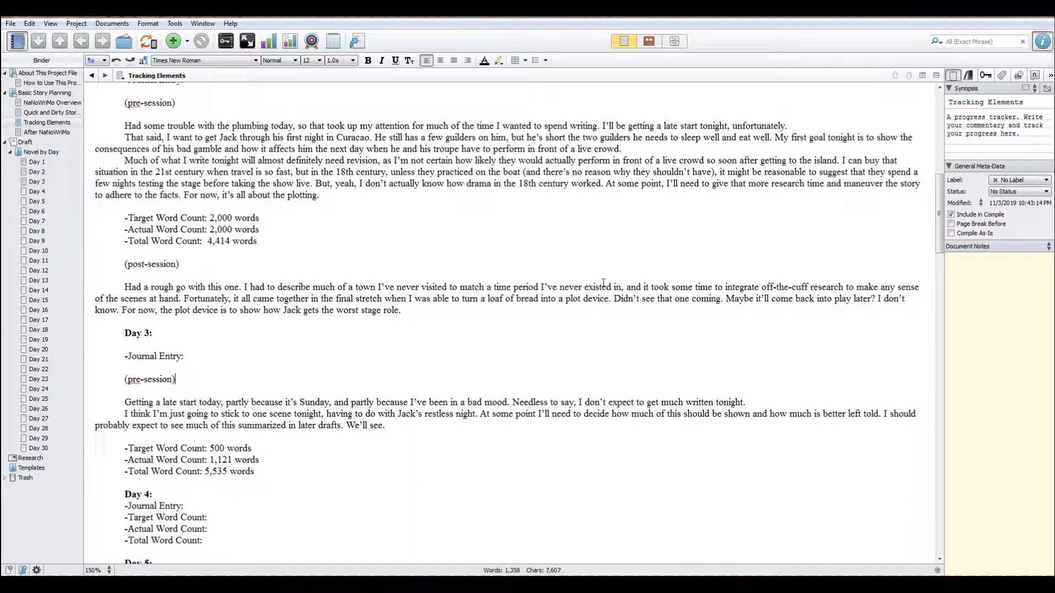